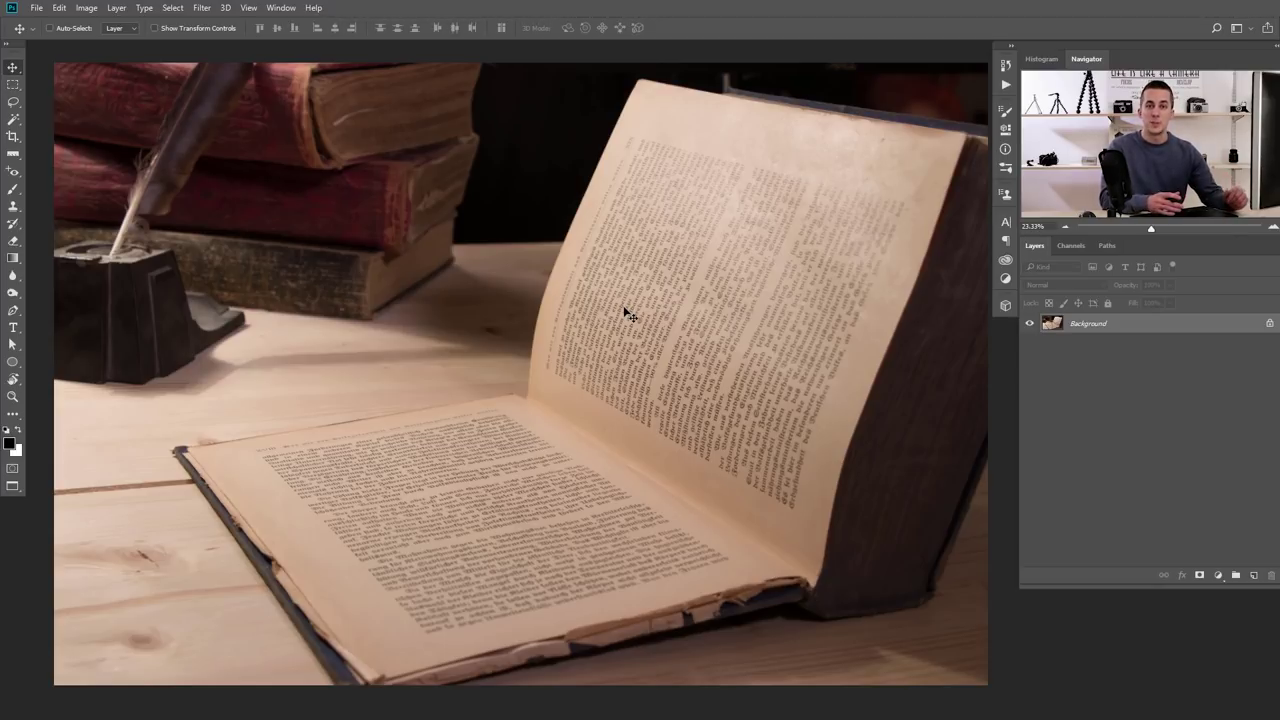
Switch Photoshop to the 3D workspace and confirm it in the workspace switcher
{"action": "left_click", "coordinate": [281, 8]}
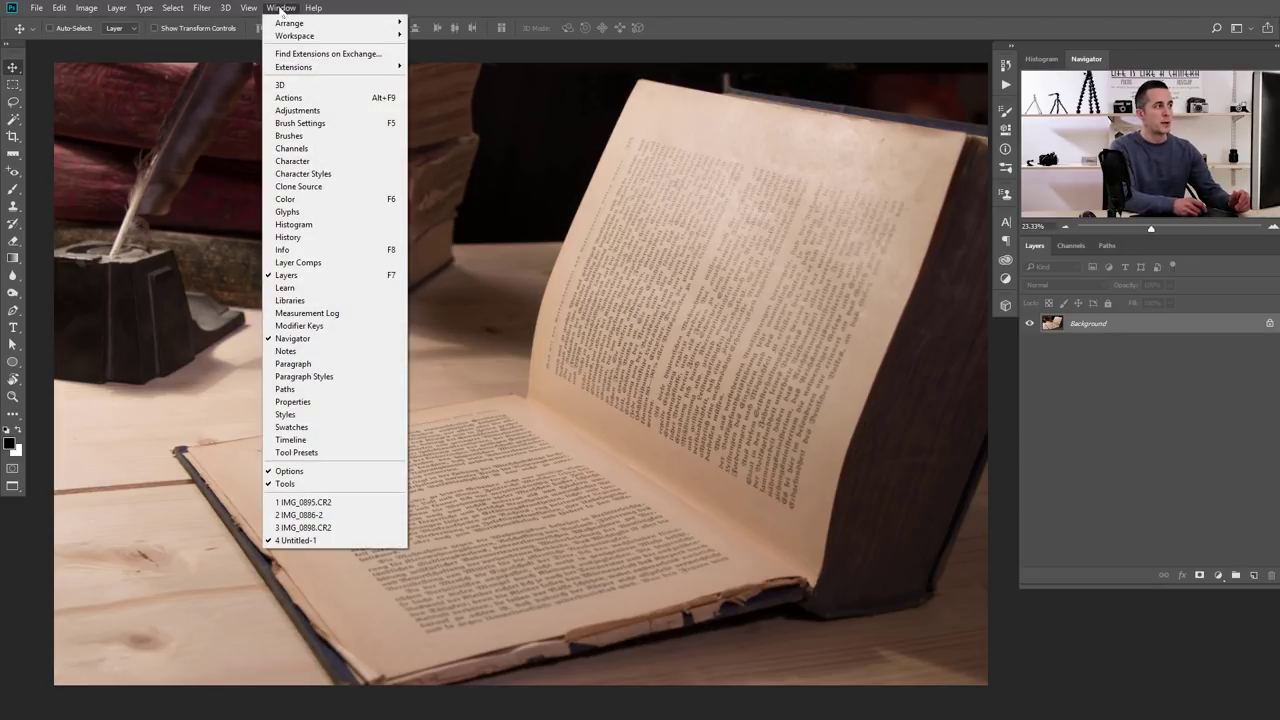
{"action": "mouse_move", "coordinate": [290, 36]}
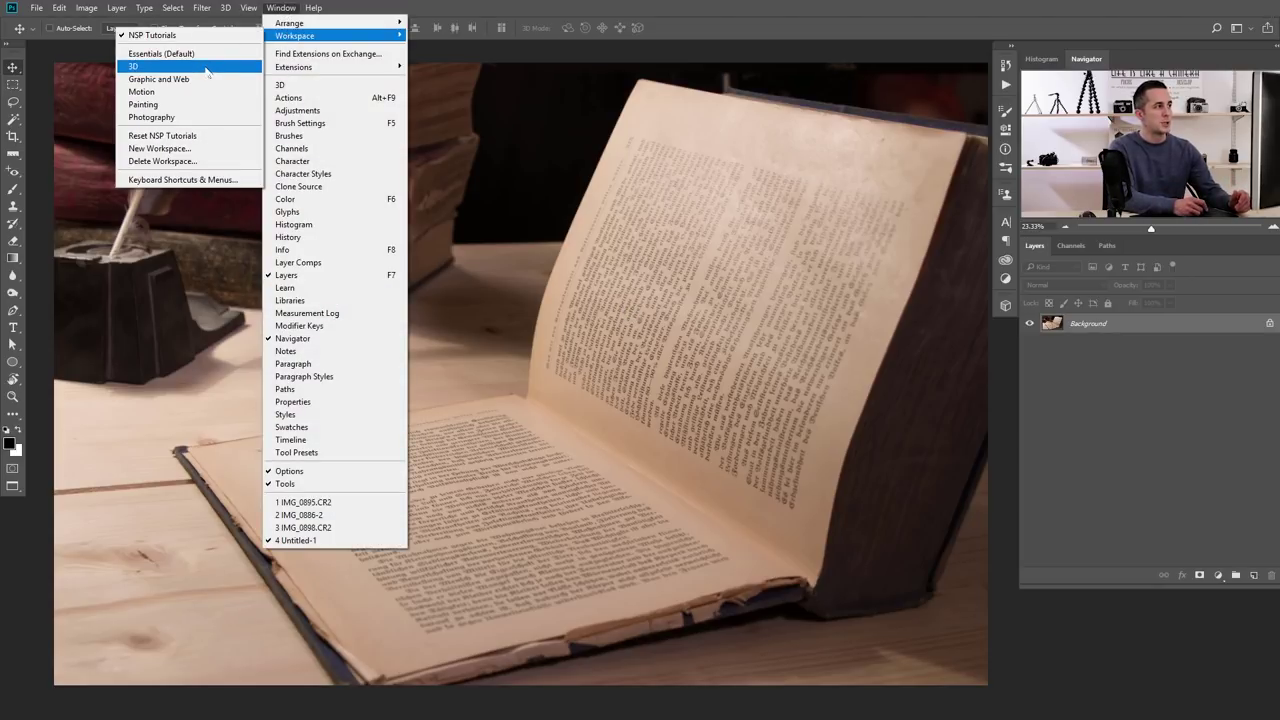
{"action": "left_click", "coordinate": [206, 68]}
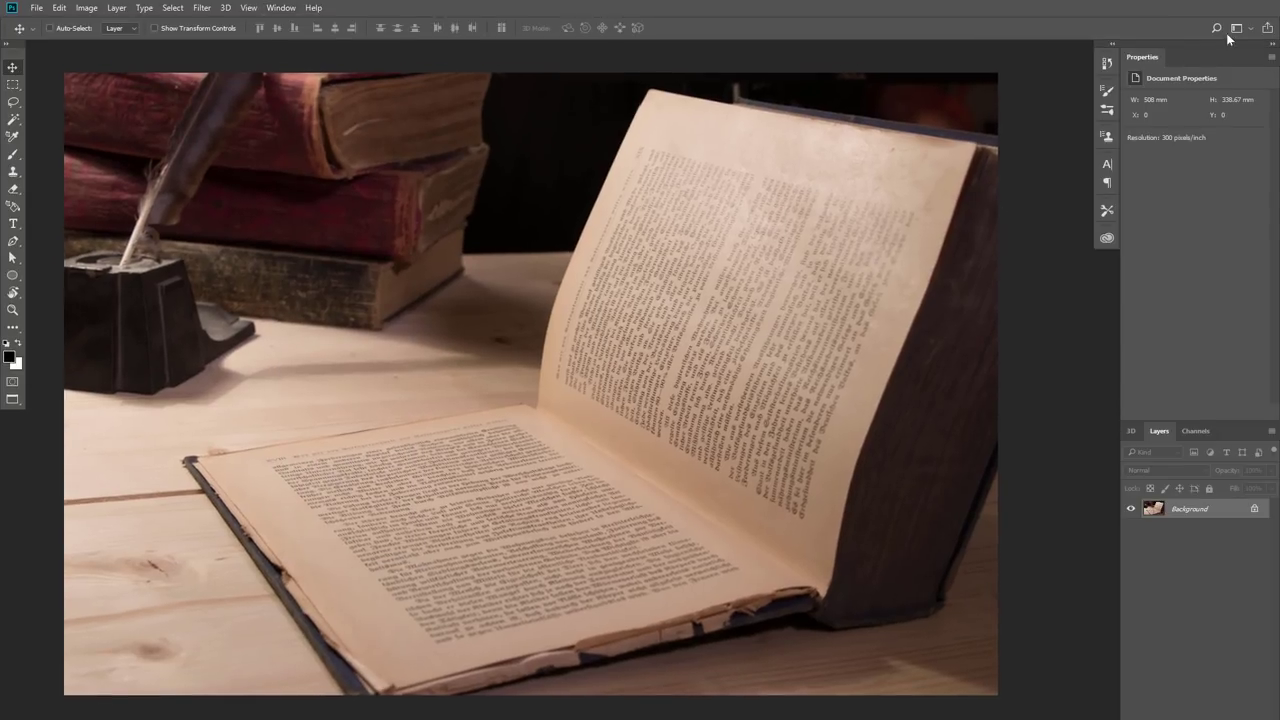
{"action": "left_click", "coordinate": [1228, 30]}
{"action": "left_click", "coordinate": [950, 40]}
{"action": "left_click", "coordinate": [225, 8]}
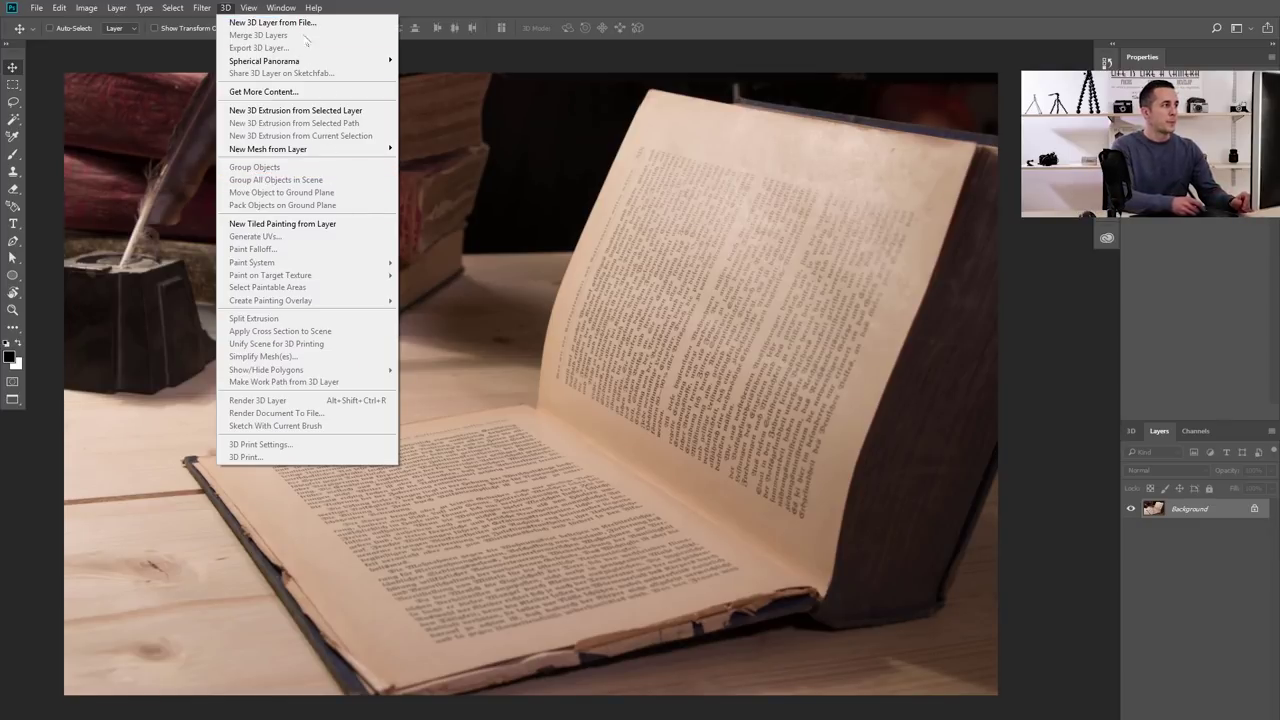
Load Steam Locomotive.obj as a new 3D layer with scene units set to Centimeters
{"action": "left_click", "coordinate": [242, 23]}
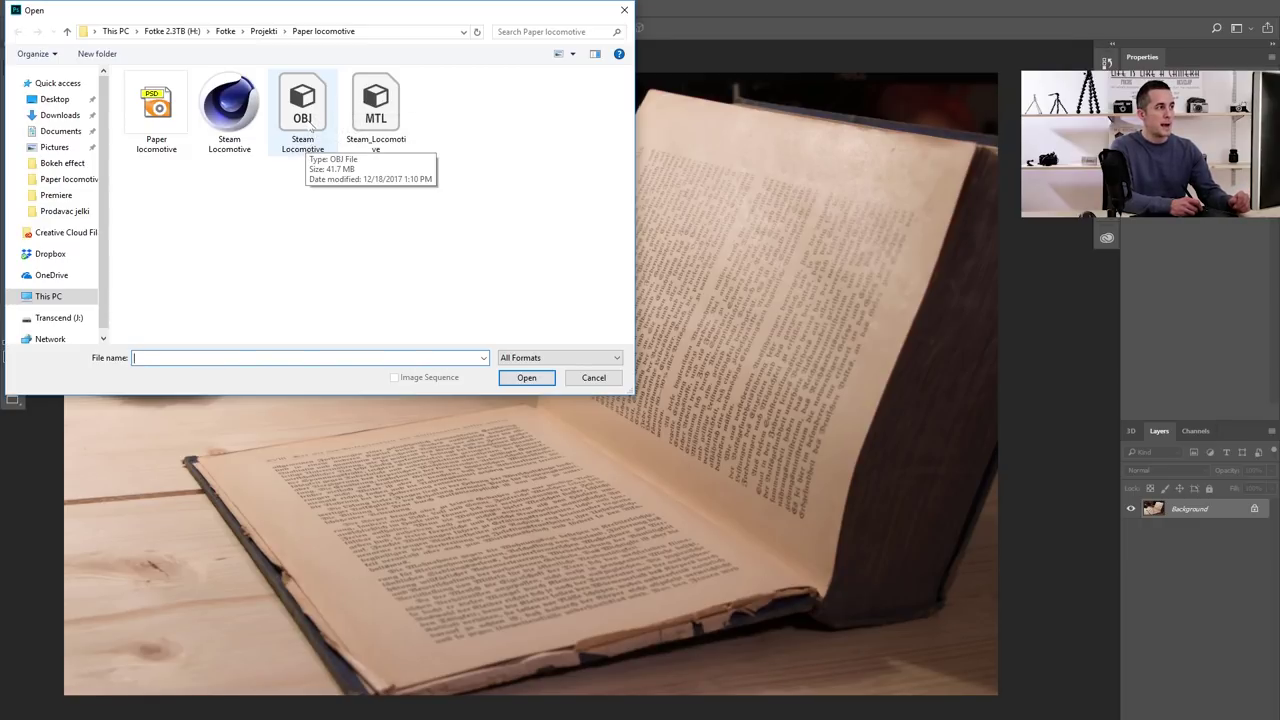
{"action": "left_click", "coordinate": [326, 135]}
{"action": "left_click", "coordinate": [526, 377]}
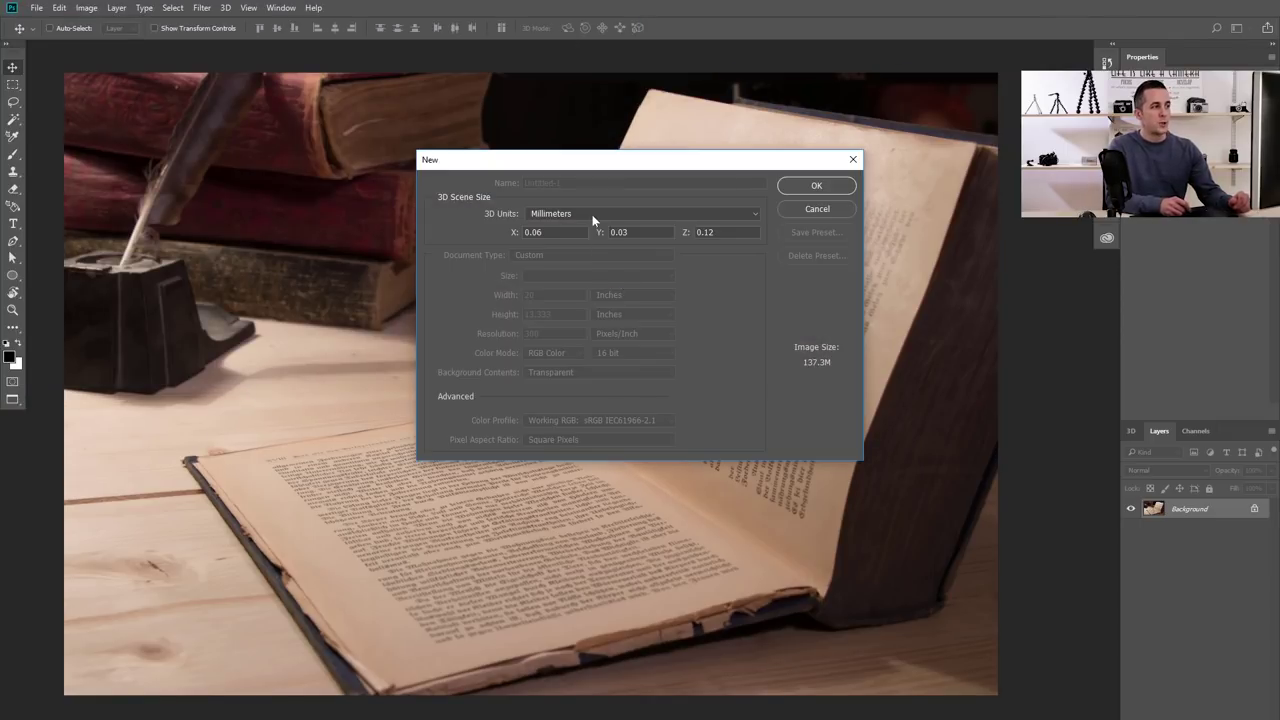
{"action": "left_click", "coordinate": [593, 213]}
{"action": "left_click", "coordinate": [588, 235]}
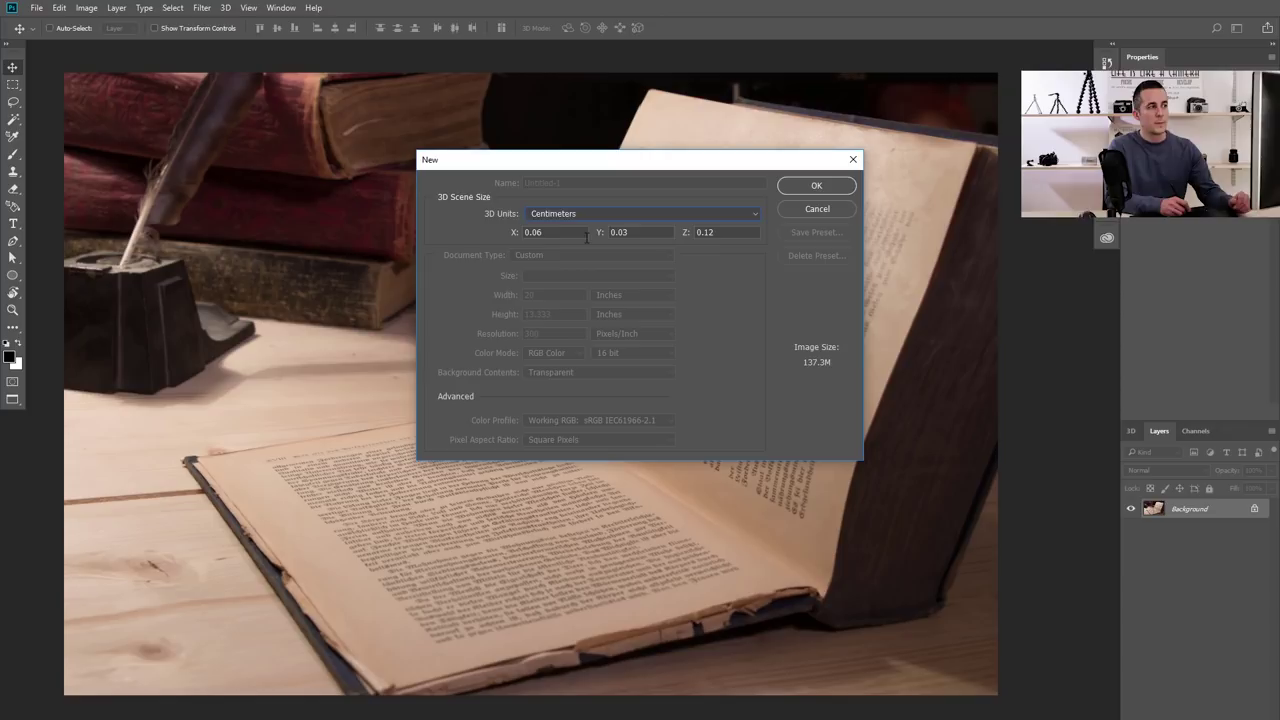
{"action": "left_click_drag", "start_coordinate": [677, 167], "coordinate": [628, 187]}
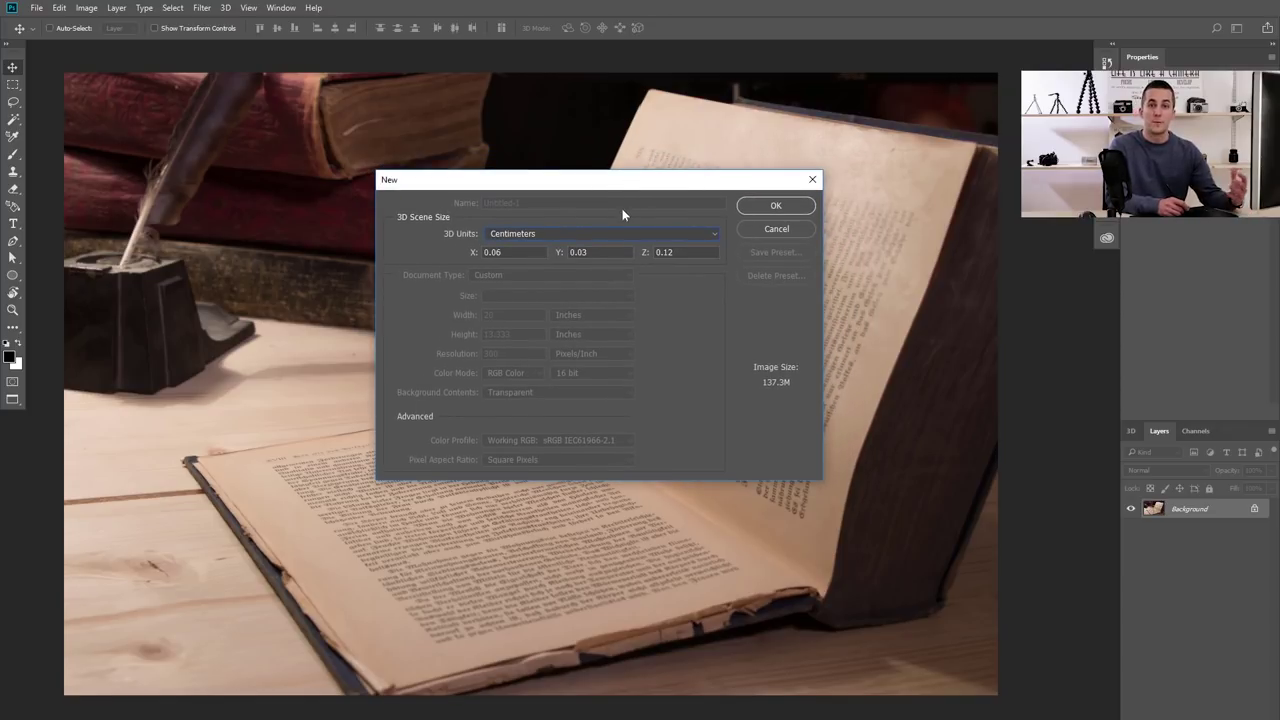
{"action": "left_click", "coordinate": [760, 208]}
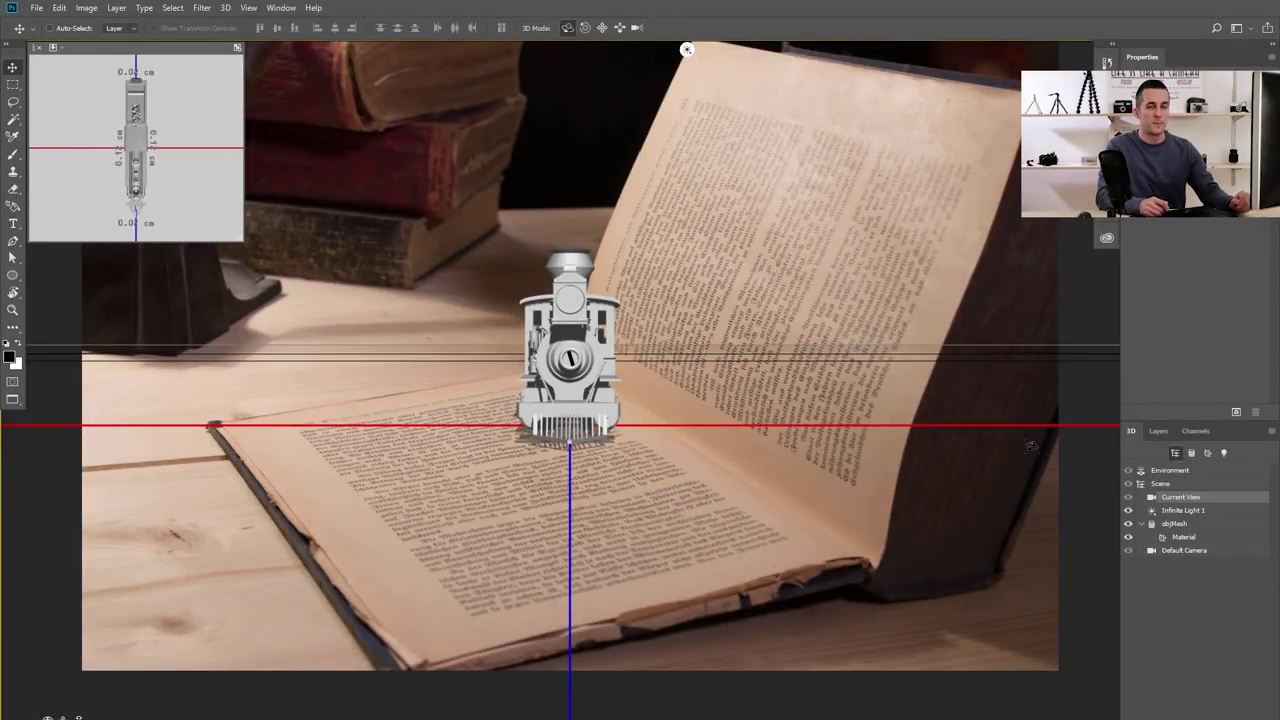
Check the Layers and Channels lists, toggle the Steam Locomotive layer's visibility, and keep opacity at 100%
{"action": "left_click", "coordinate": [1158, 431]}
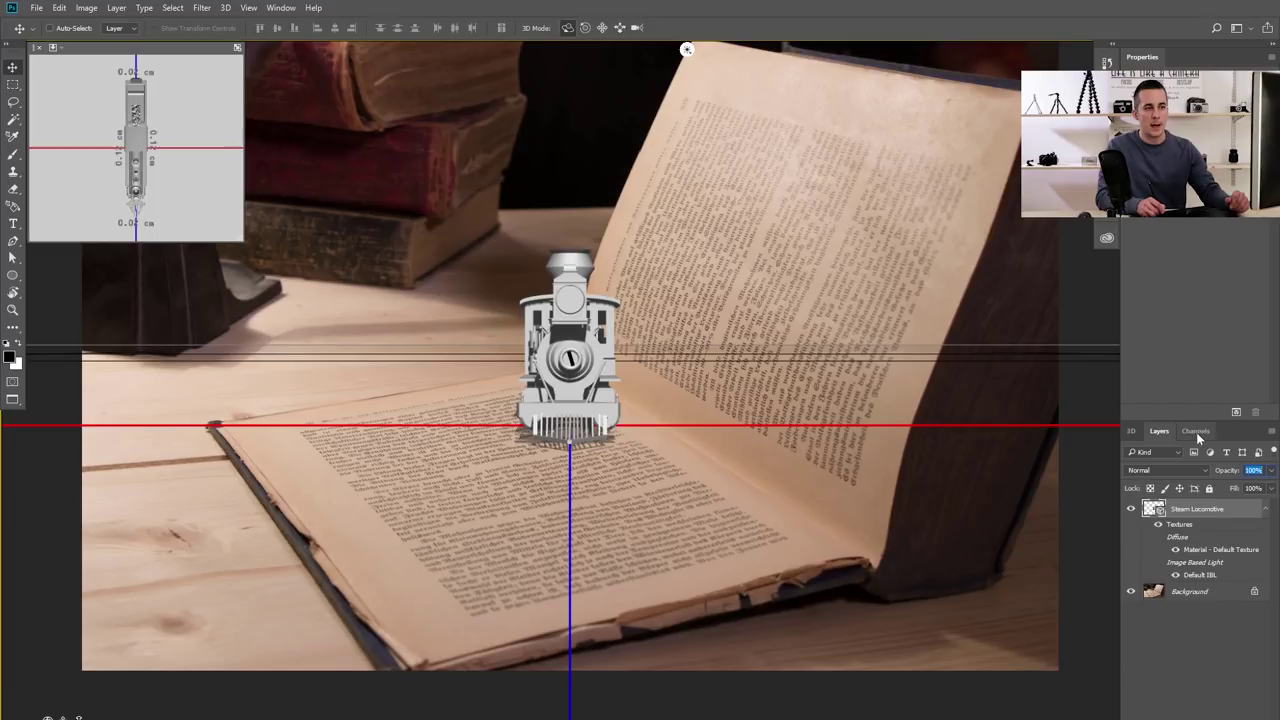
{"action": "left_click", "coordinate": [1196, 432]}
{"action": "left_click", "coordinate": [1166, 432]}
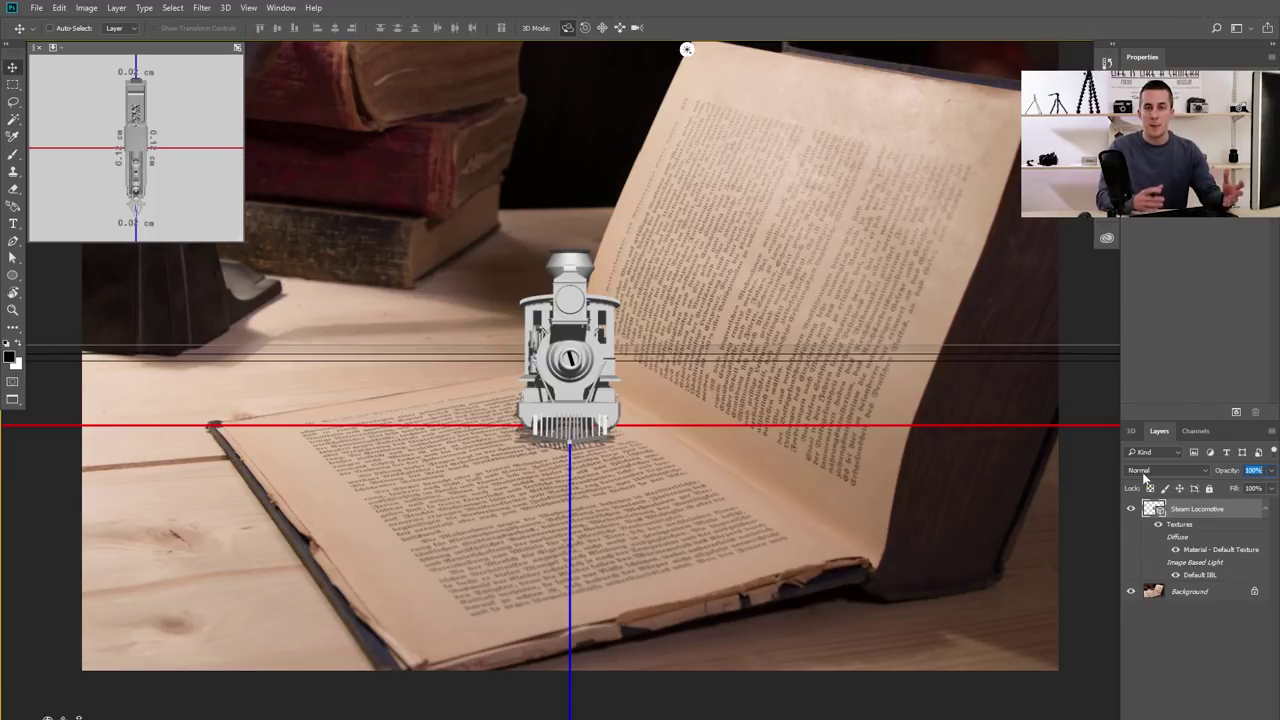
{"action": "left_click", "coordinate": [1131, 509]}
{"action": "left_click", "coordinate": [1131, 509]}
{"action": "left_click_drag", "start_coordinate": [1226, 470], "coordinate": [1276, 477]}
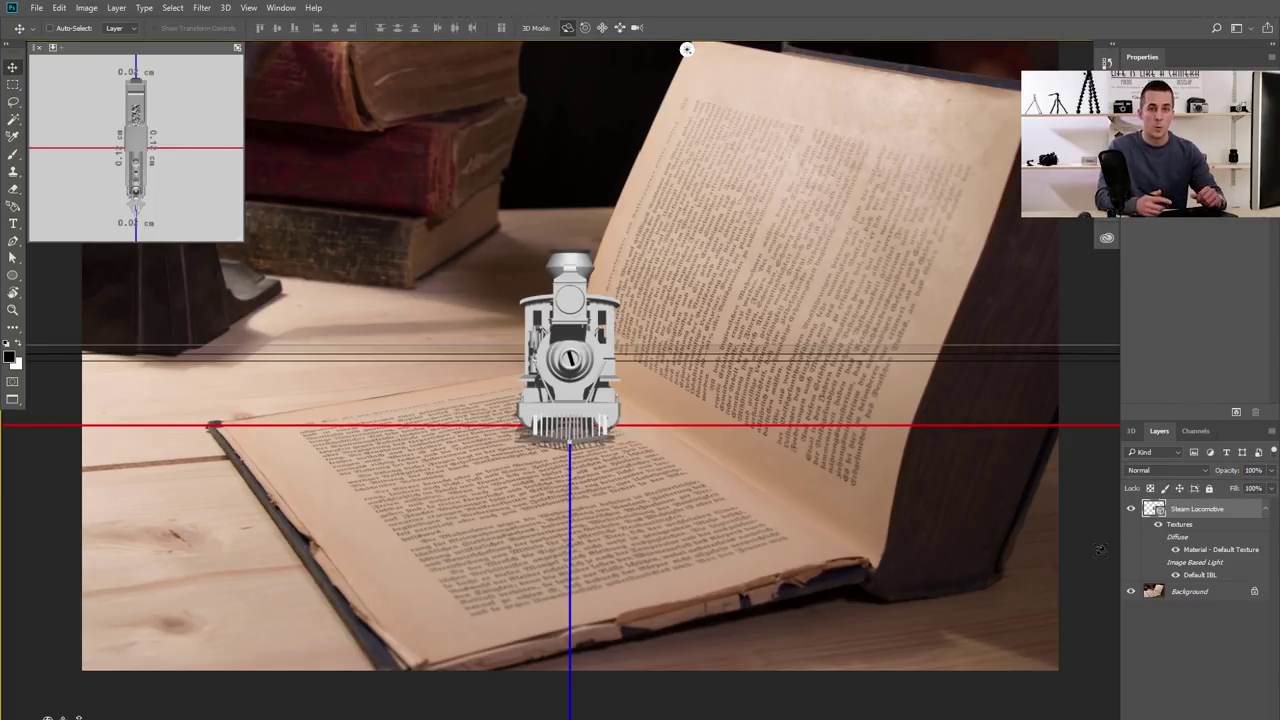
{"action": "left_click", "coordinate": [1132, 430]}
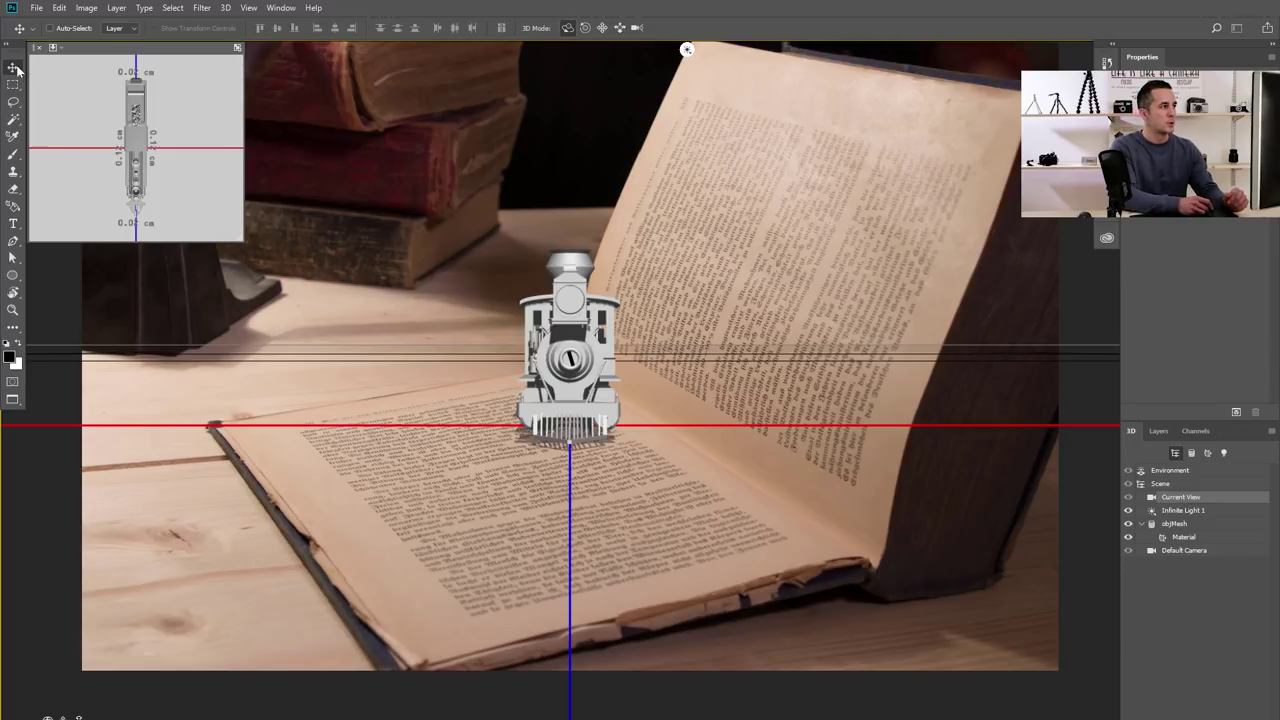
Orbit the train through several angles, then reset to the Default Camera's current view
{"action": "left_click", "coordinate": [568, 30]}
{"action": "left_click_drag", "start_coordinate": [712, 274], "coordinate": [630, 256]}
{"action": "left_click_drag", "start_coordinate": [679, 393], "coordinate": [325, 49]}
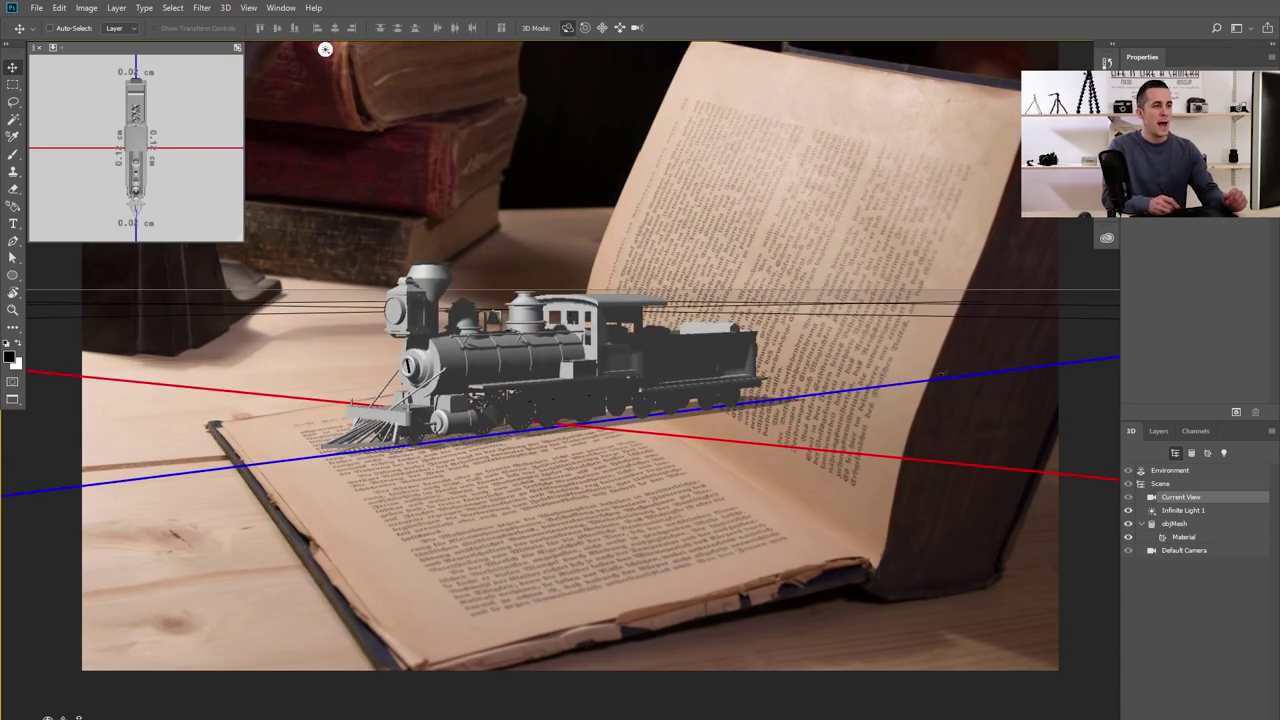
{"action": "left_click", "coordinate": [1182, 551]}
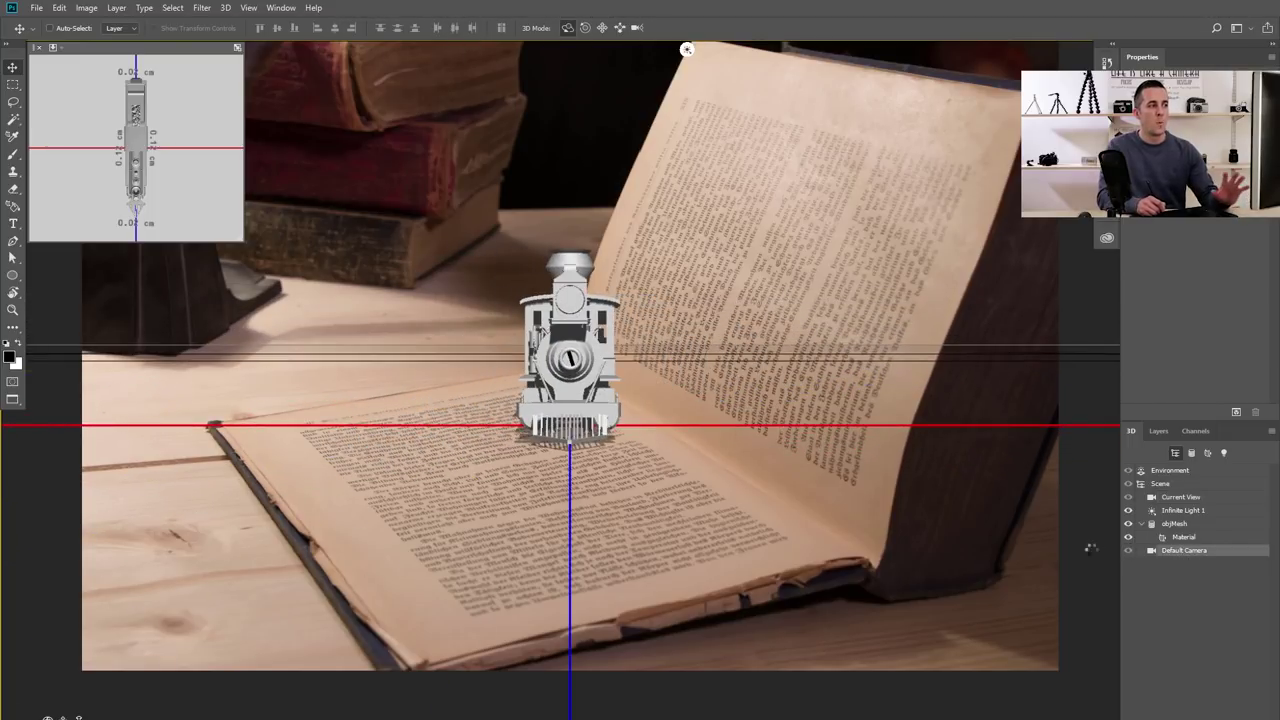
{"action": "left_click", "coordinate": [806, 440]}
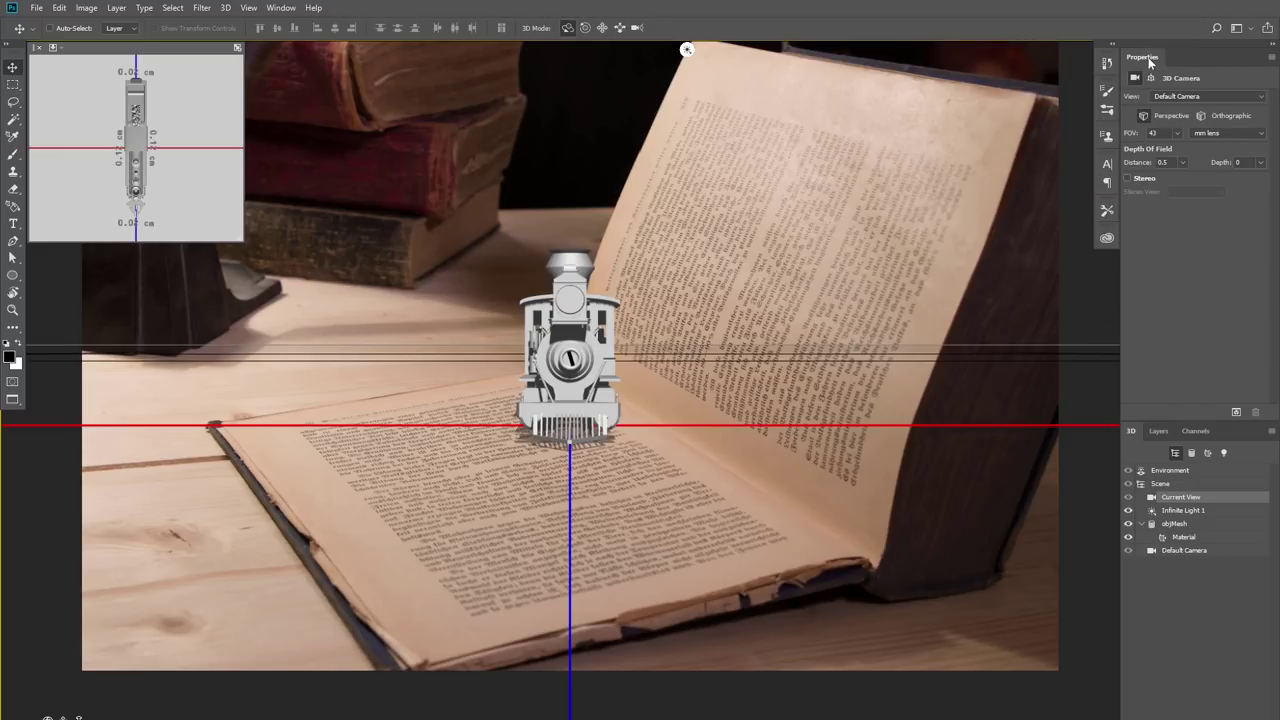
Set the camera field of view to 56 and orbit it to a side view of the train
{"action": "left_click", "coordinate": [282, 8]}
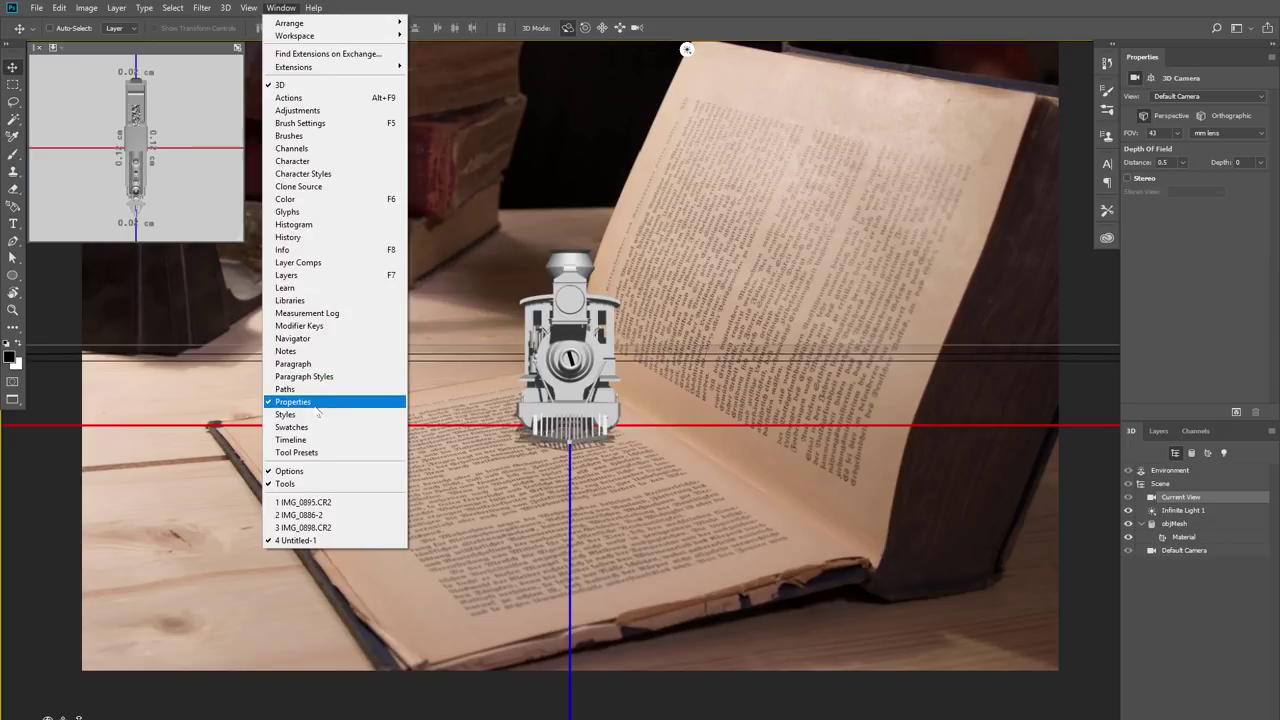
{"action": "left_click", "coordinate": [1040, 26]}
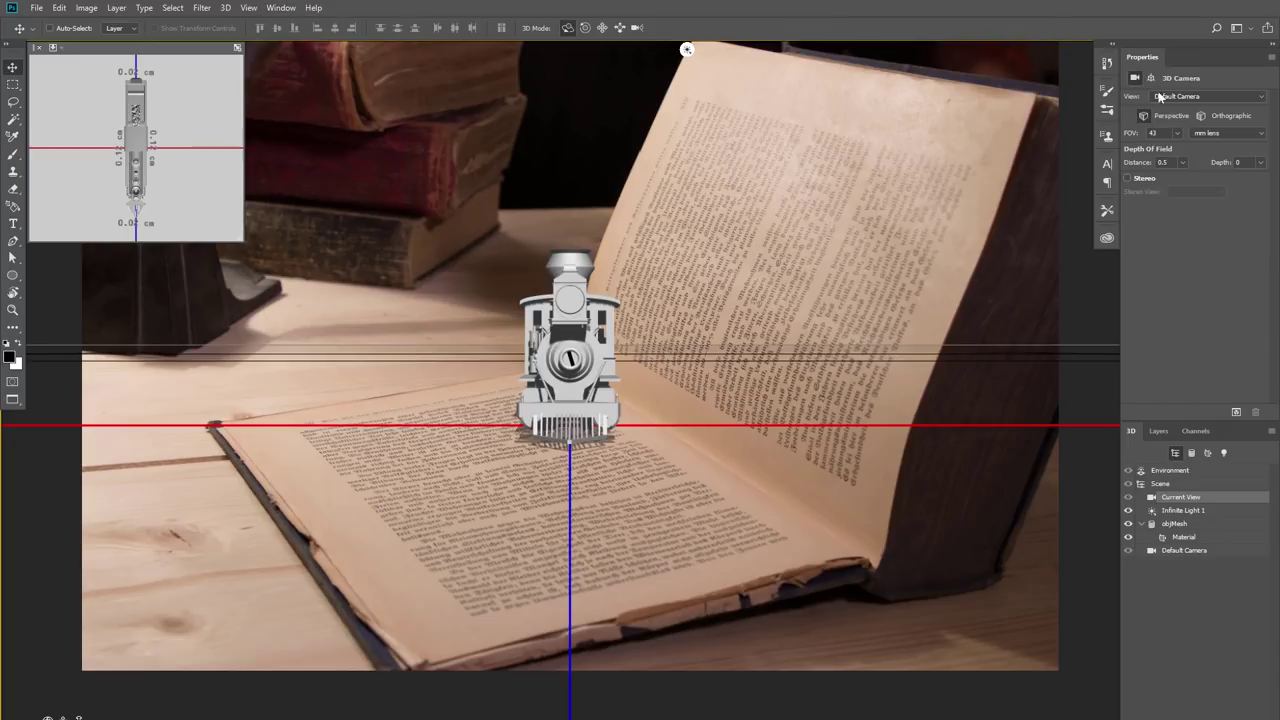
{"action": "left_click", "coordinate": [1150, 78]}
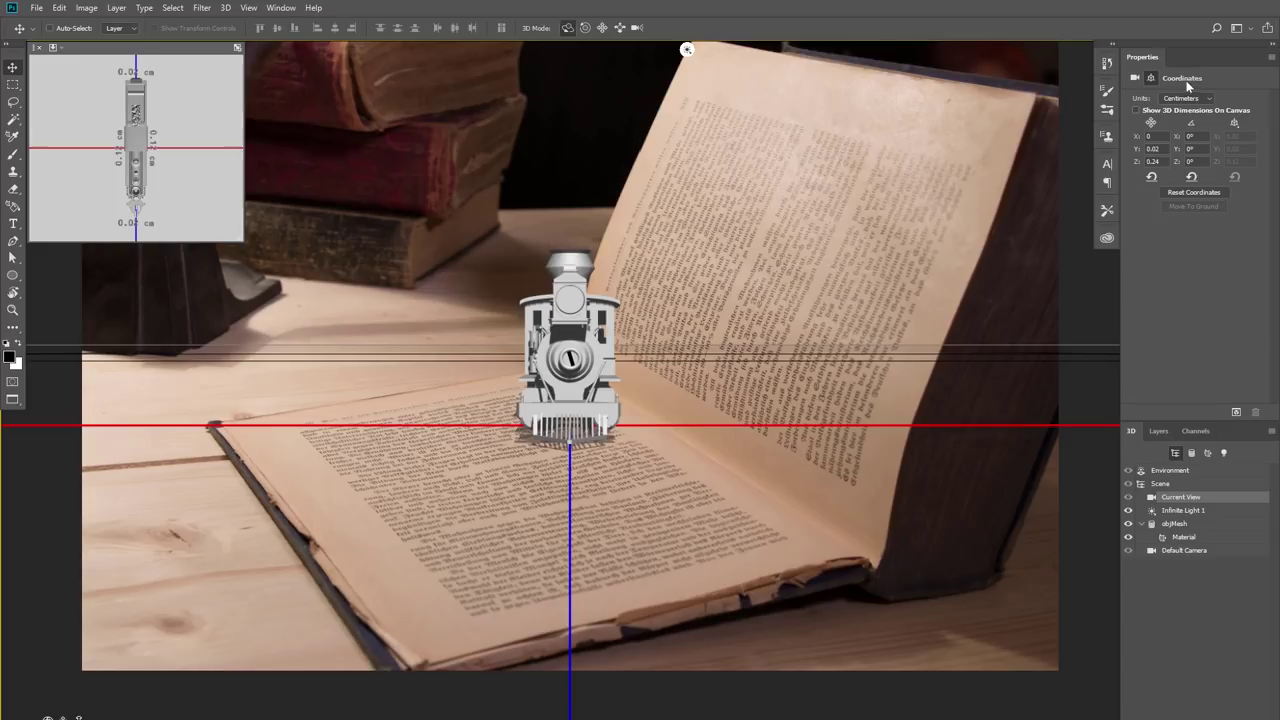
{"action": "left_click", "coordinate": [1136, 79]}
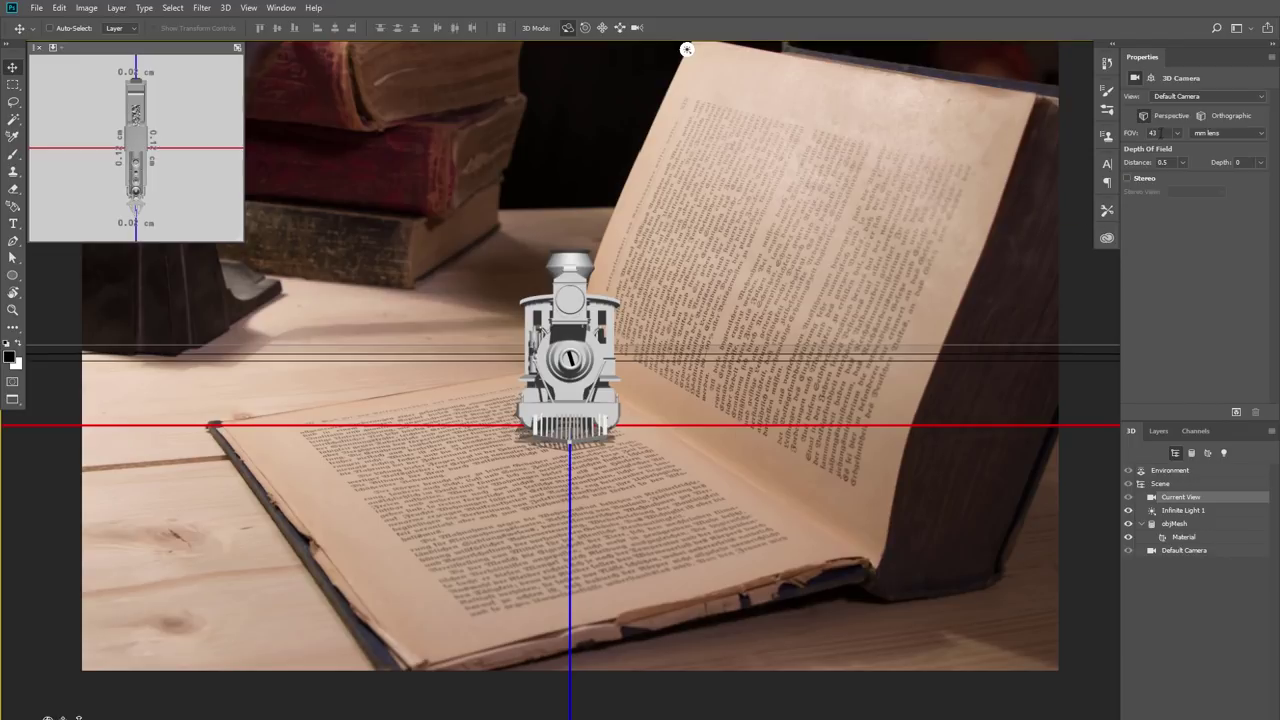
{"action": "type", "text": "56"}
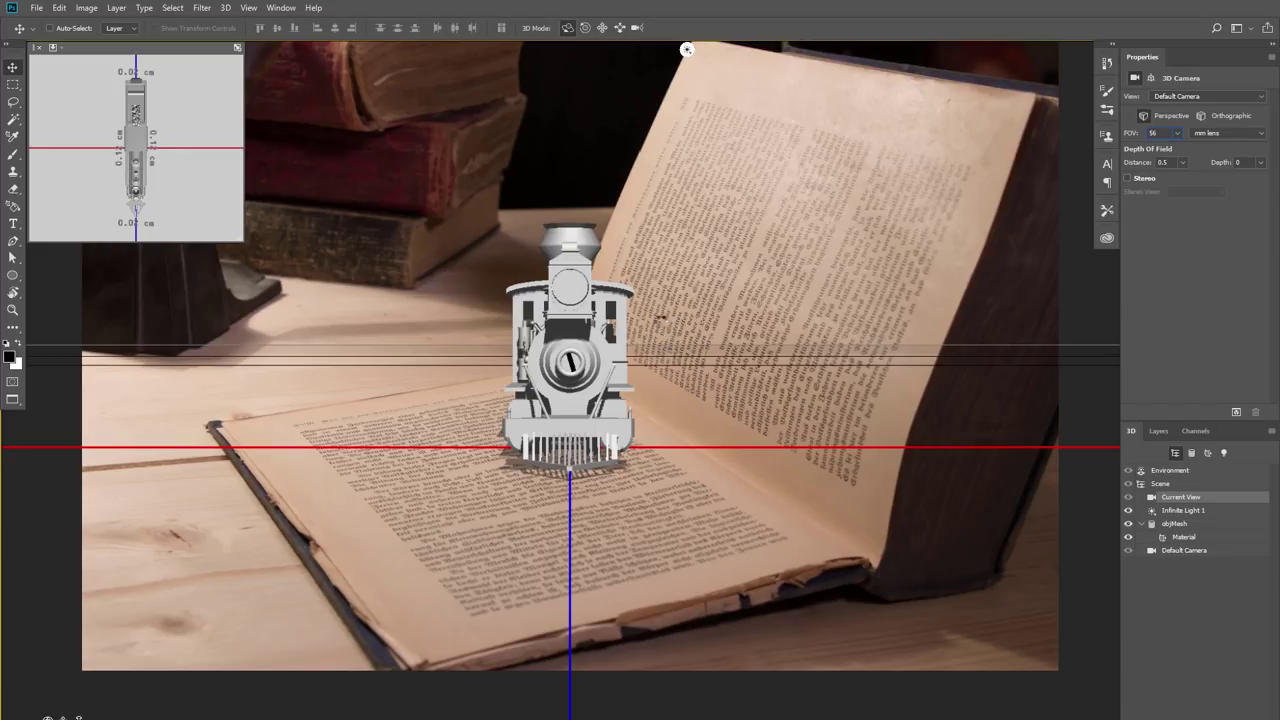
{"action": "mouse_move", "coordinate": [663, 320]}
{"action": "left_mouse_down"}
{"action": "mouse_move", "coordinate": [800, 326]}
{"action": "mouse_move", "coordinate": [570, 345]}
{"action": "mouse_move", "coordinate": [615, 346]}
{"action": "mouse_move", "coordinate": [595, 341]}
{"action": "left_mouse_up"}
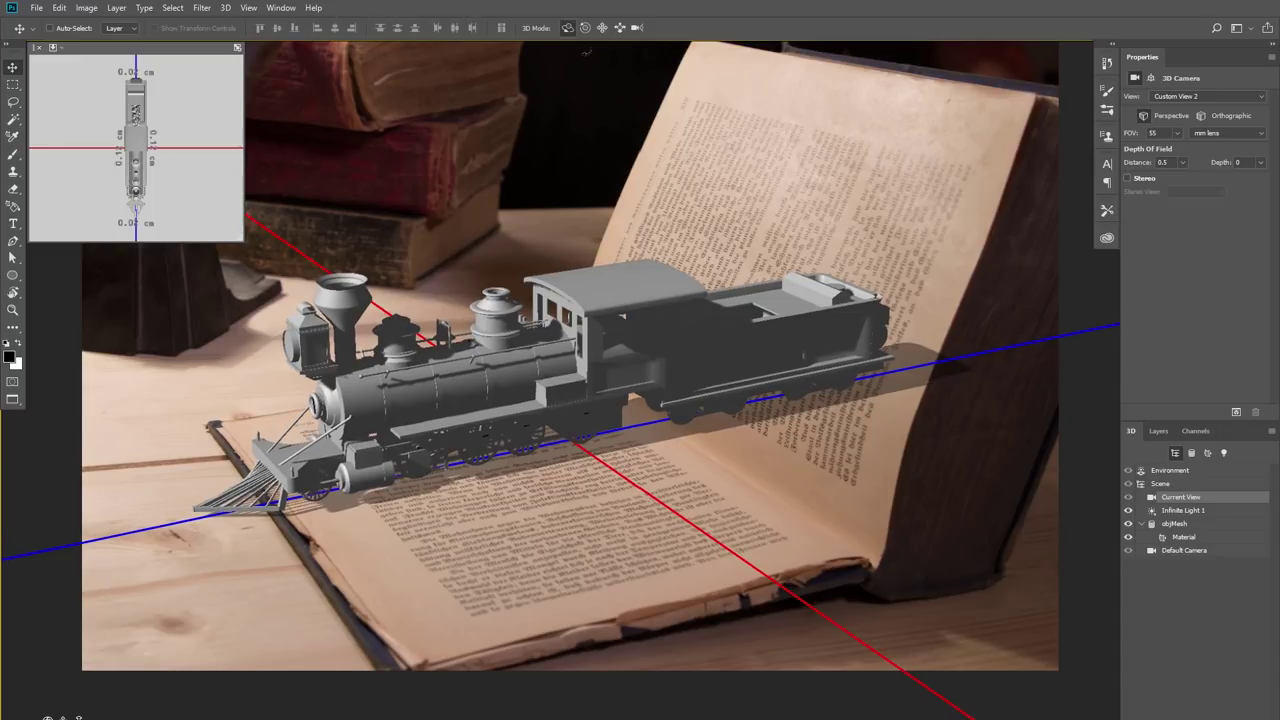
Pan the train down-right, rotate it slightly, and slide the camera closer so it looks larger
{"action": "left_click", "coordinate": [600, 29]}
{"action": "left_click_drag", "start_coordinate": [620, 360], "coordinate": [650, 411]}
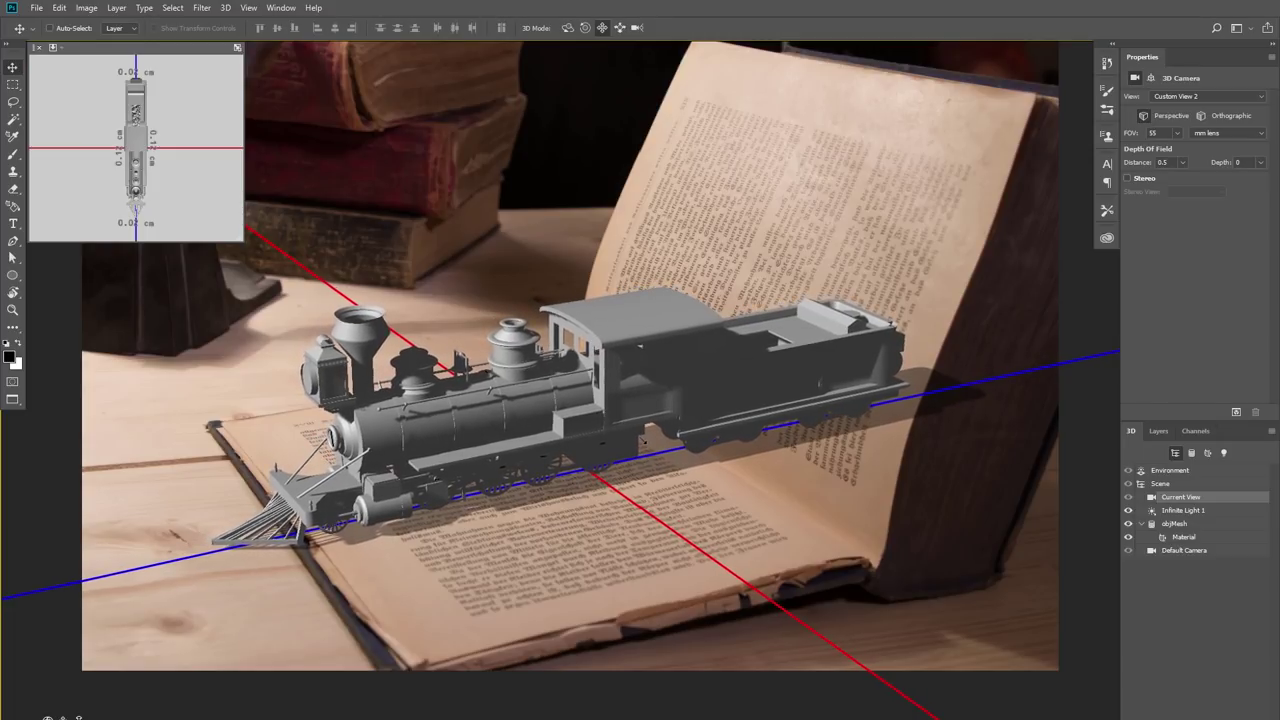
{"action": "left_click", "coordinate": [567, 27]}
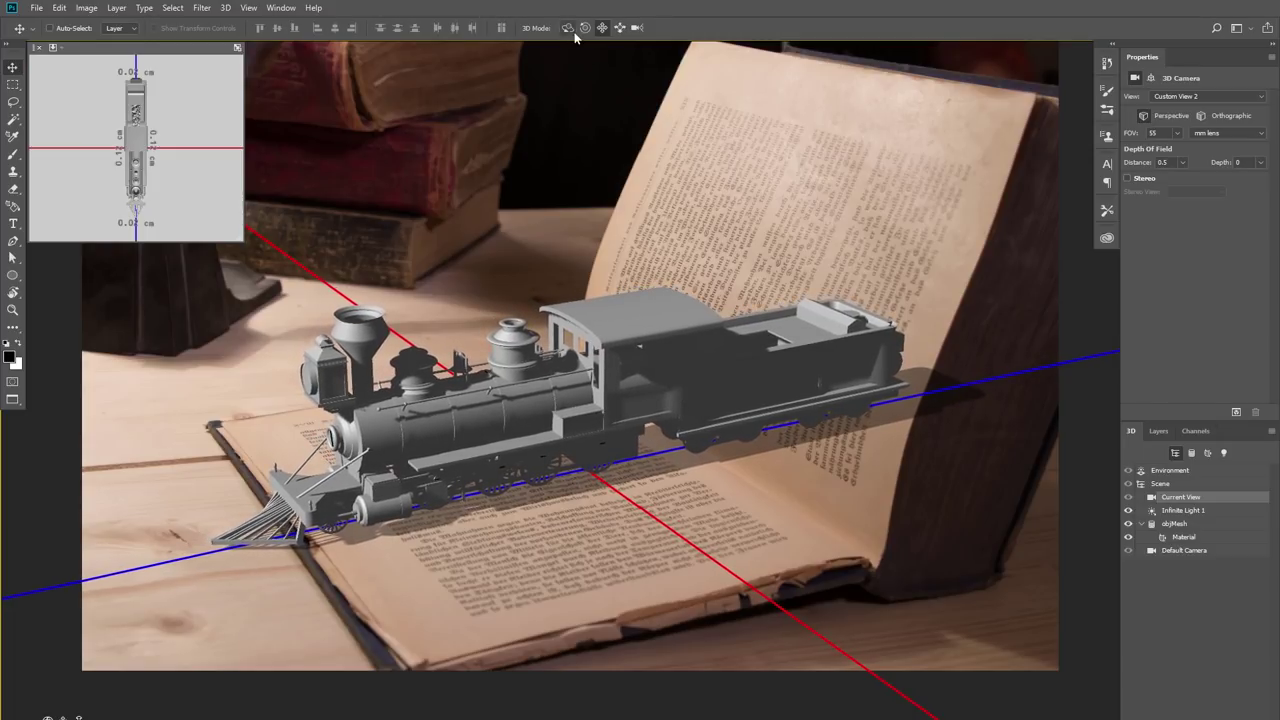
{"action": "left_click_drag", "start_coordinate": [628, 381], "coordinate": [629, 382]}
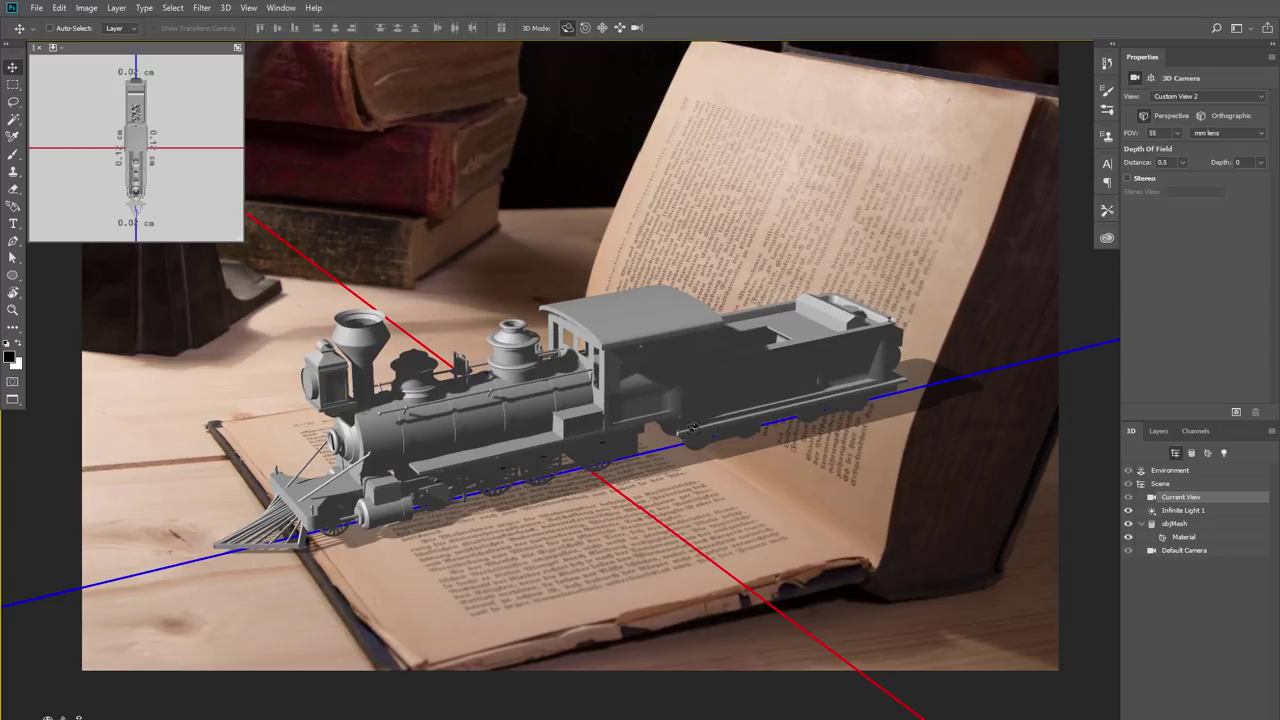
{"action": "left_click", "coordinate": [637, 29]}
{"action": "left_click_drag", "start_coordinate": [640, 374], "coordinate": [742, 232]}
Select the locomotive mesh and show its material settings (Shine 20%, Bump 10%, Opacity 100%)
{"action": "left_click", "coordinate": [719, 391]}
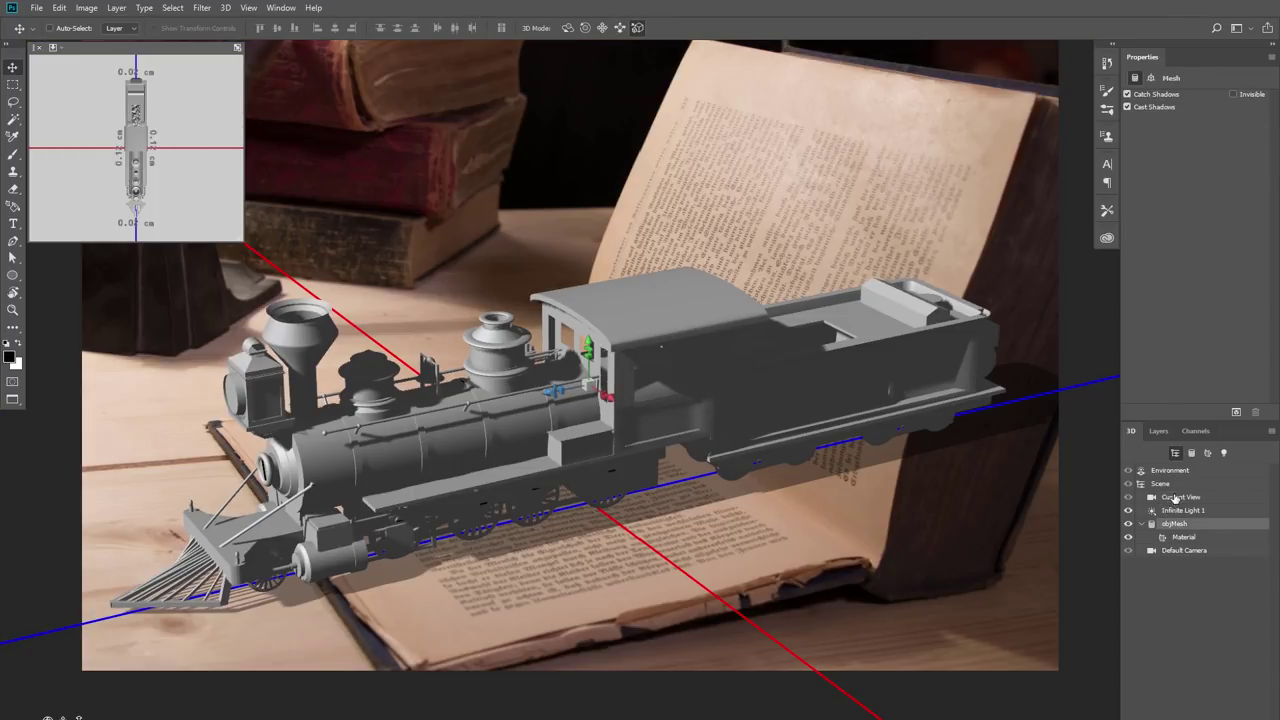
{"action": "left_click", "coordinate": [1176, 497]}
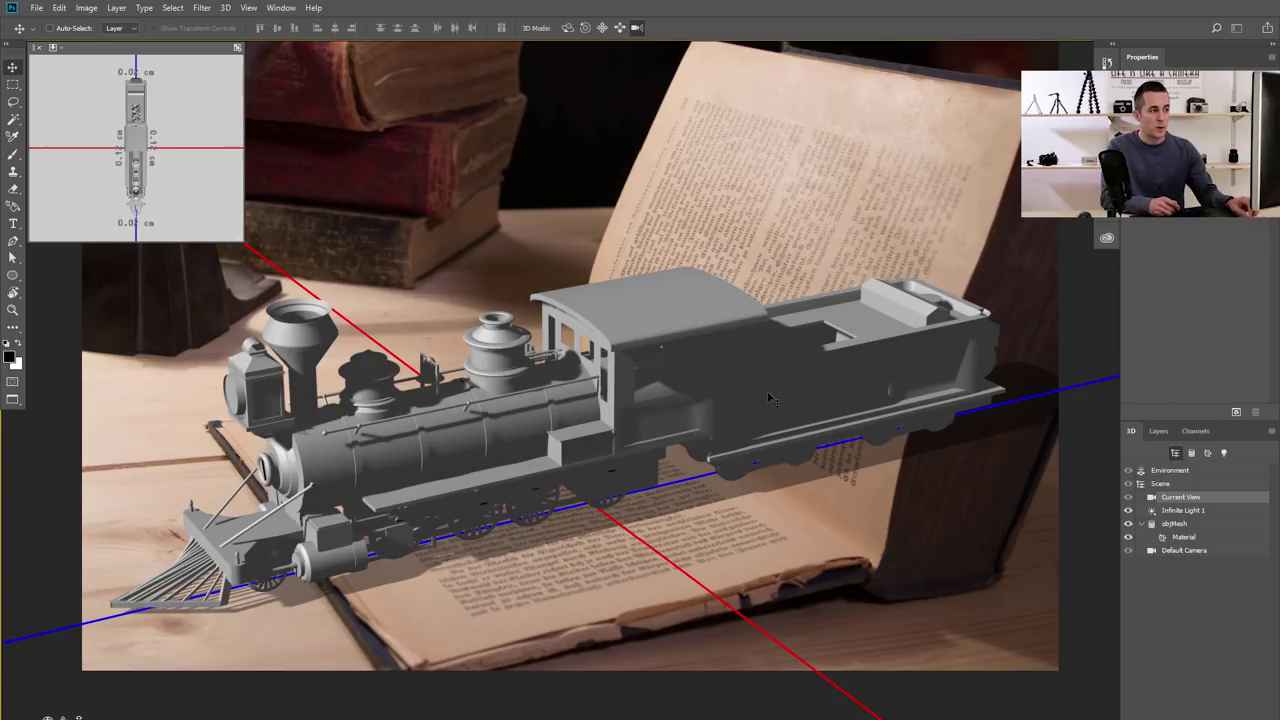
{"action": "scroll", "coordinate": [773, 389], "scroll_direction": "down", "scroll_amount": 2}
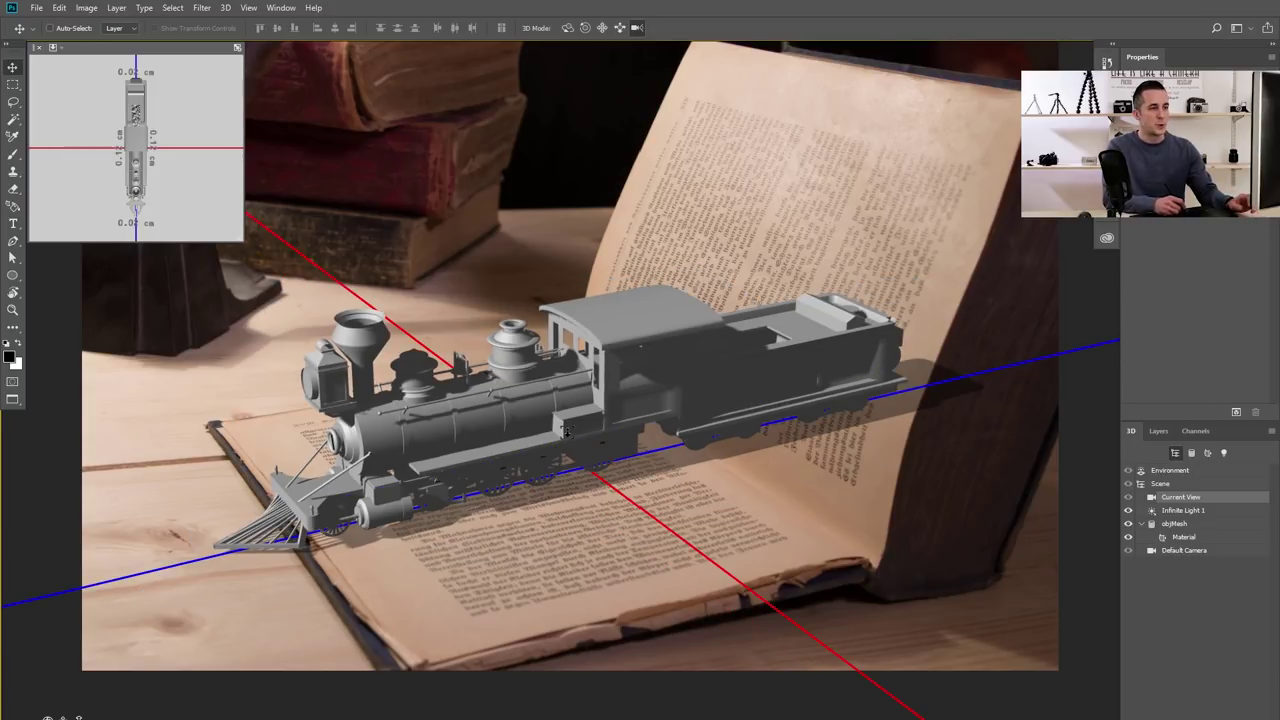
{"action": "left_click", "coordinate": [1178, 524]}
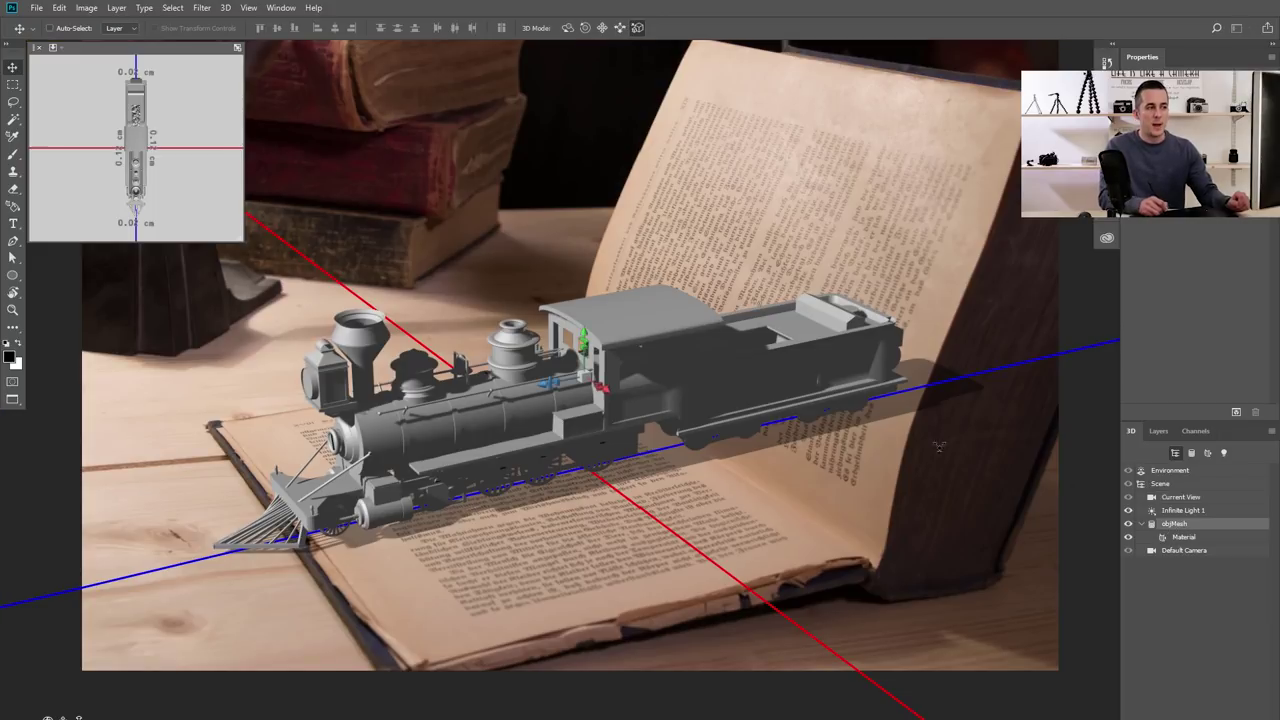
{"action": "double_click", "coordinate": [1180, 524]}
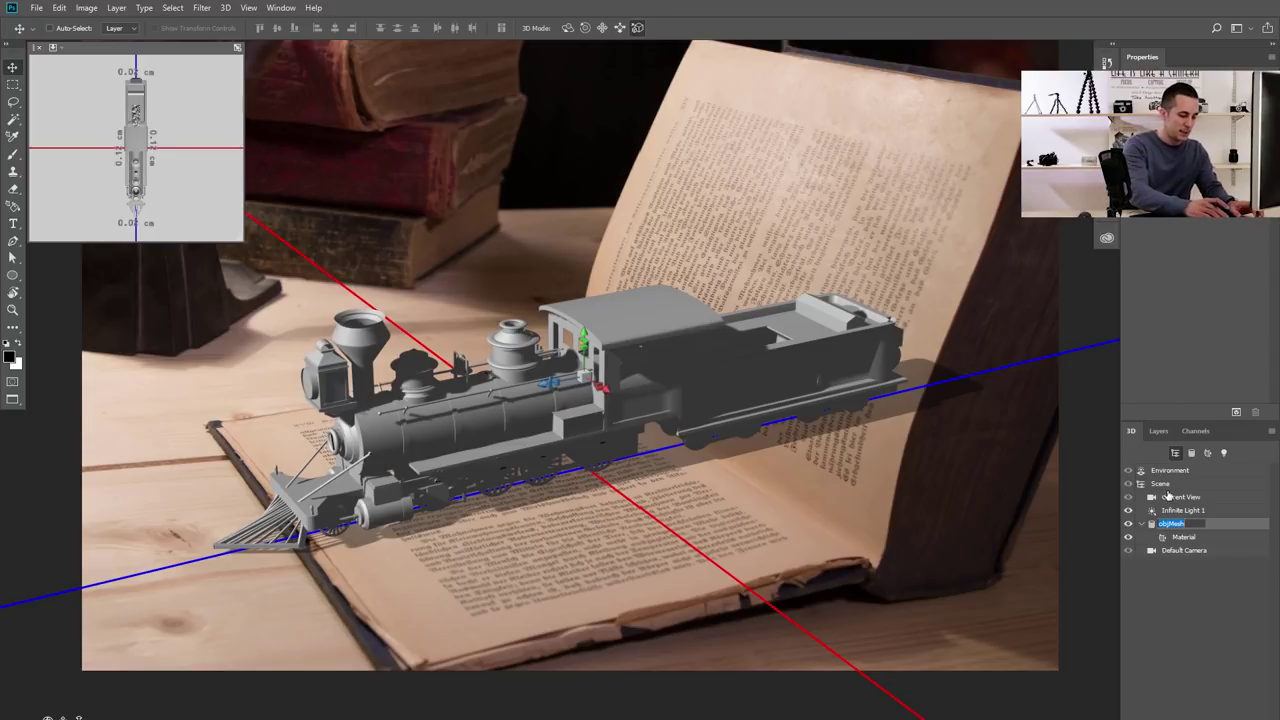
{"action": "key", "text": "Escape"}
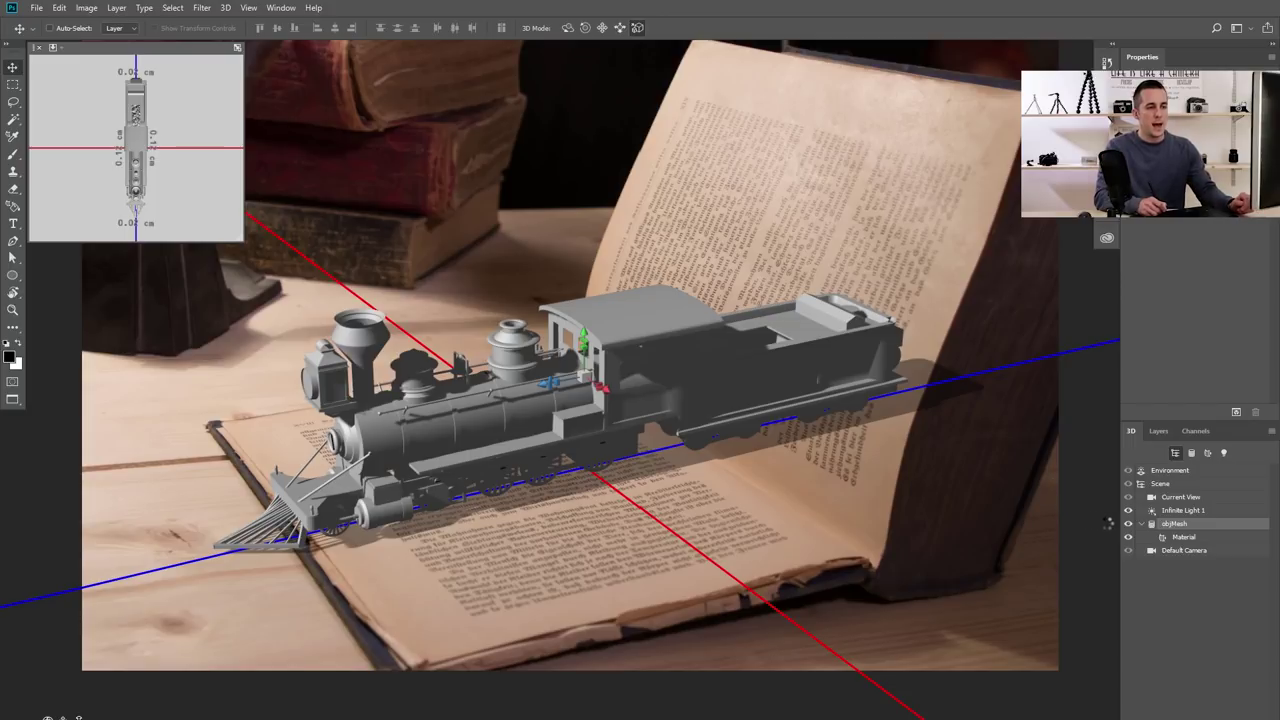
{"action": "left_click", "coordinate": [1185, 538]}
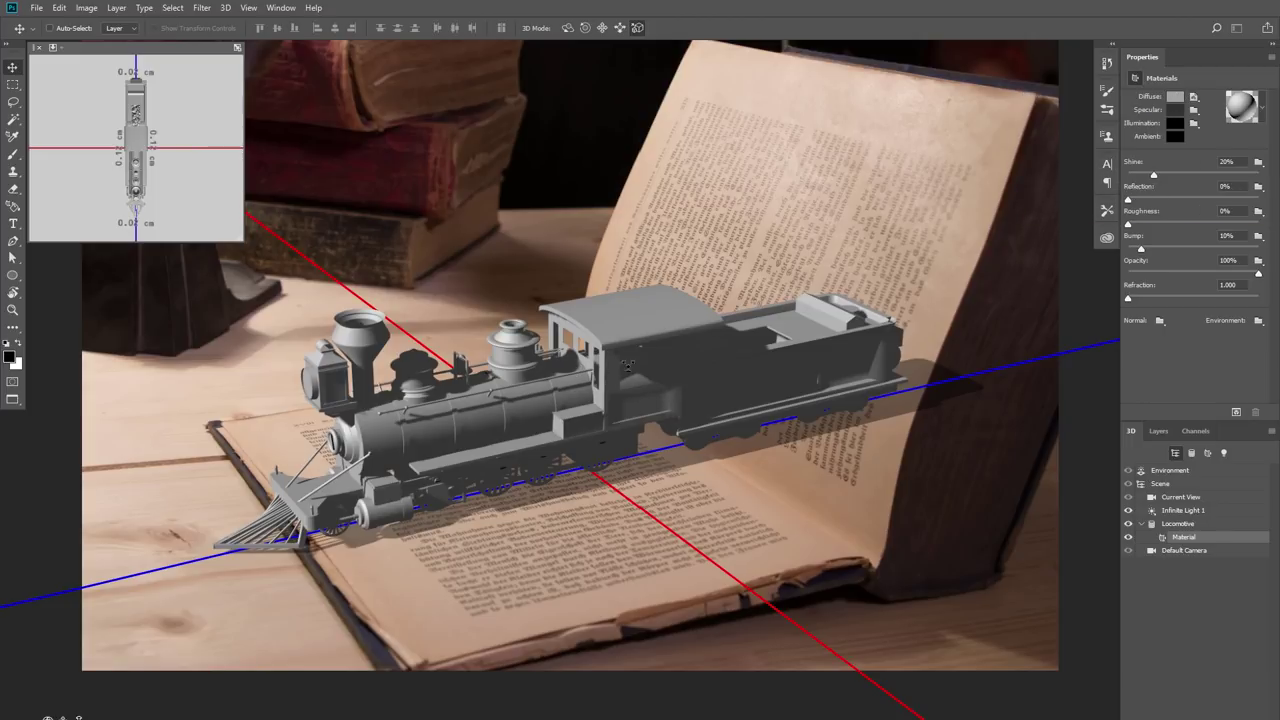
Scale the Locomotive model up slightly and uniformly, then shift it further across the book
{"action": "left_click", "coordinate": [1178, 524]}
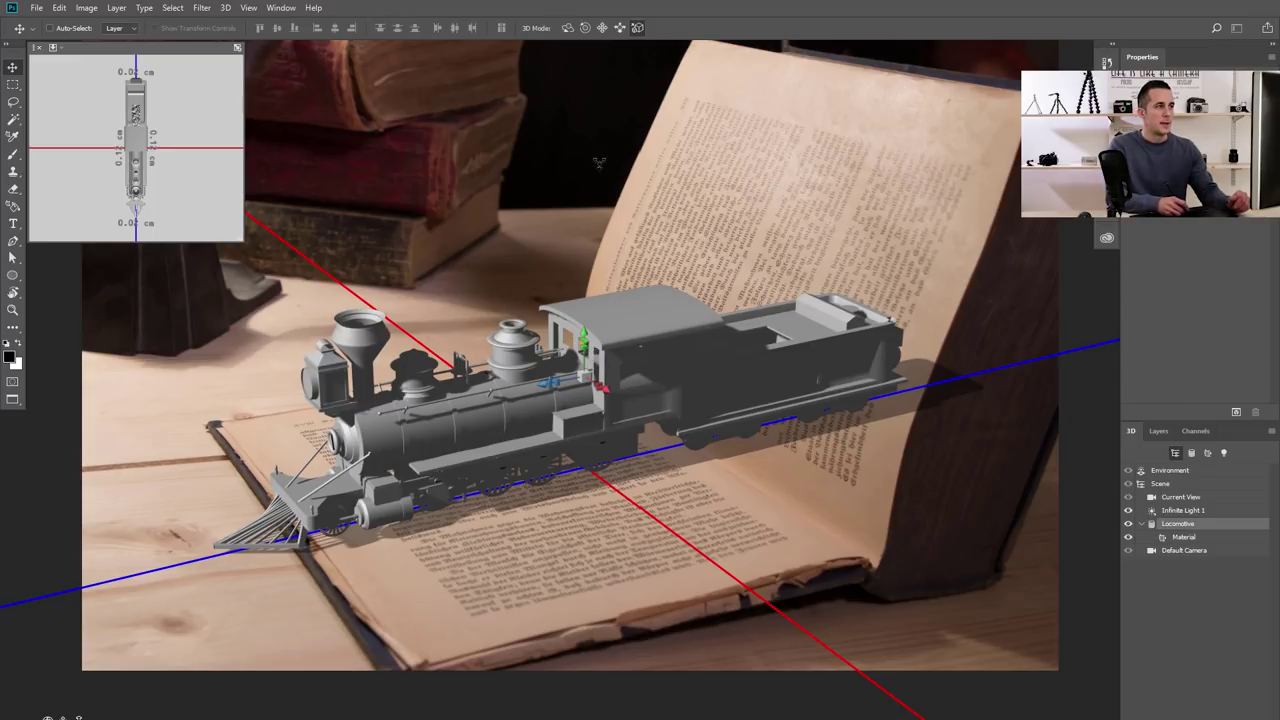
{"action": "left_click", "coordinate": [638, 28]}
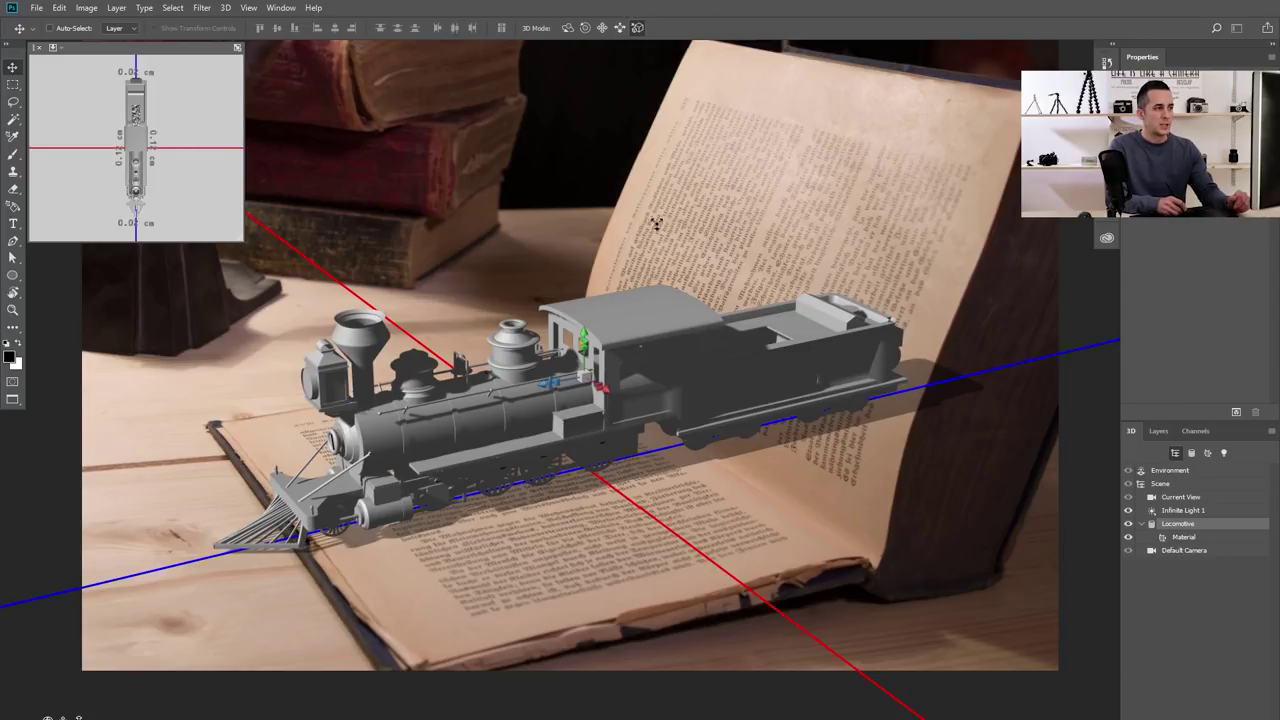
{"action": "left_click_drag", "start_coordinate": [655, 270], "coordinate": [686, 249]}
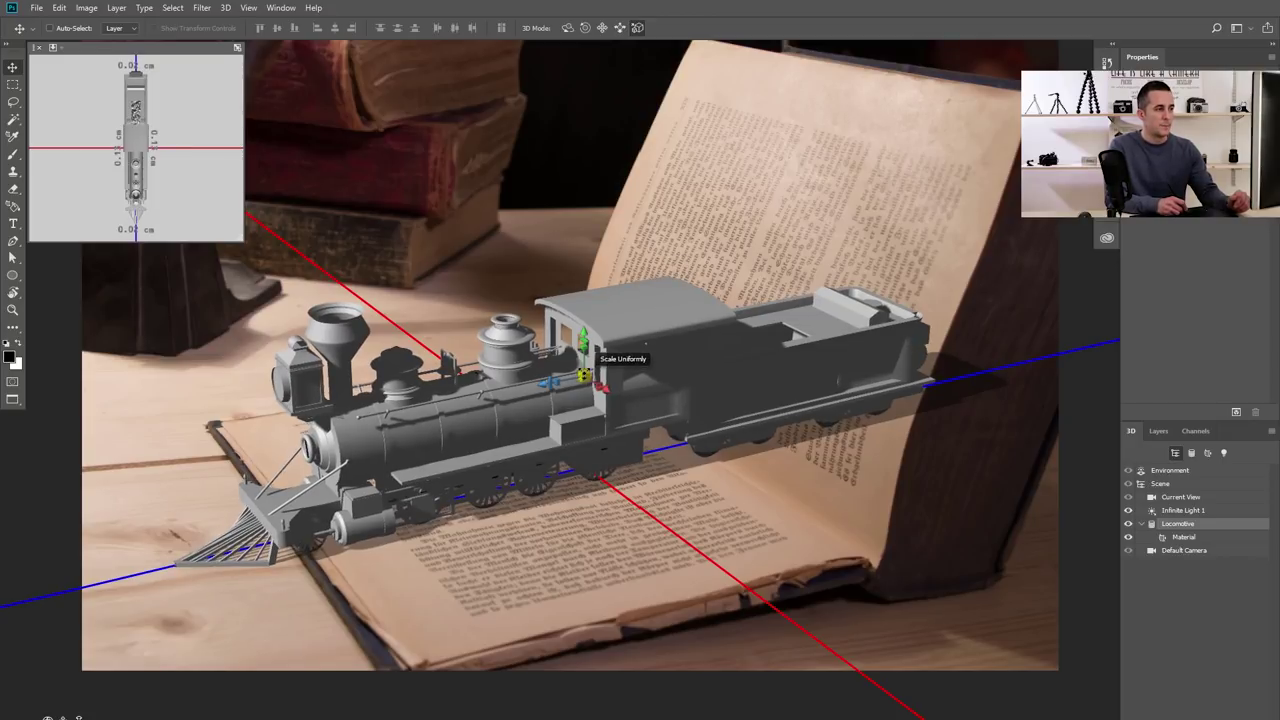
{"action": "left_click_drag", "start_coordinate": [580, 352], "coordinate": [619, 309]}
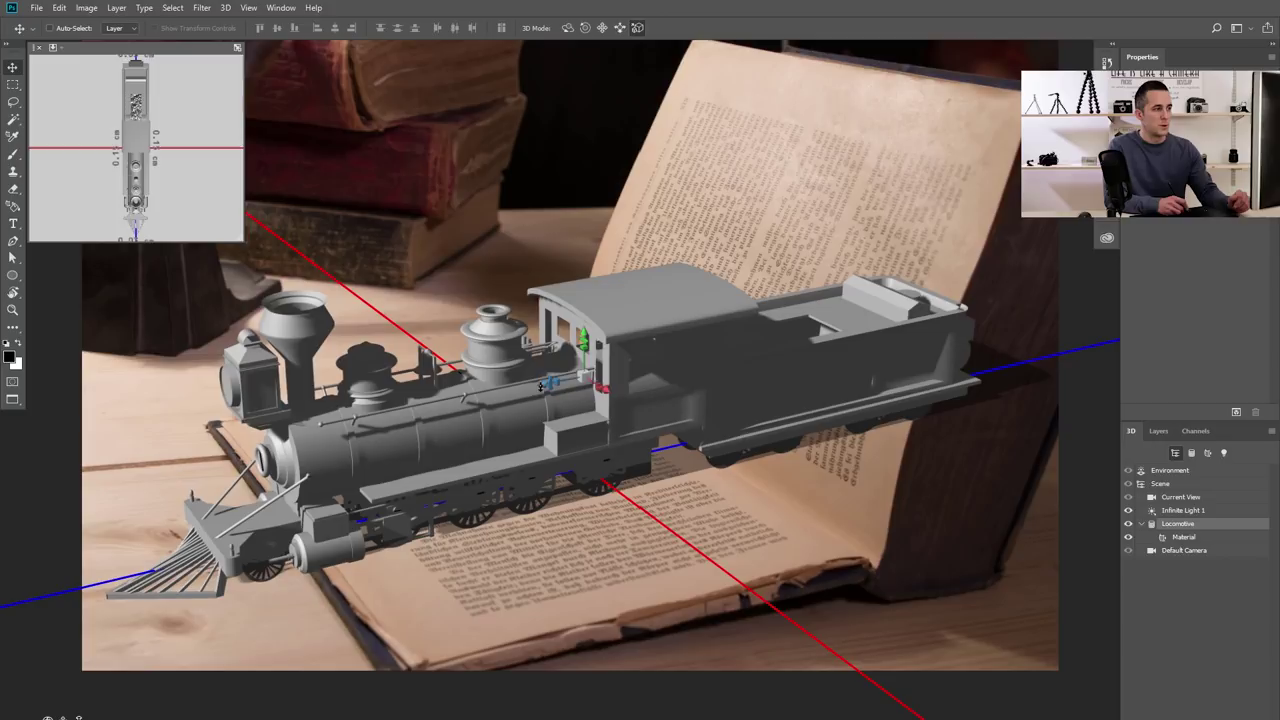
{"action": "left_click_drag", "start_coordinate": [548, 385], "coordinate": [606, 358]}
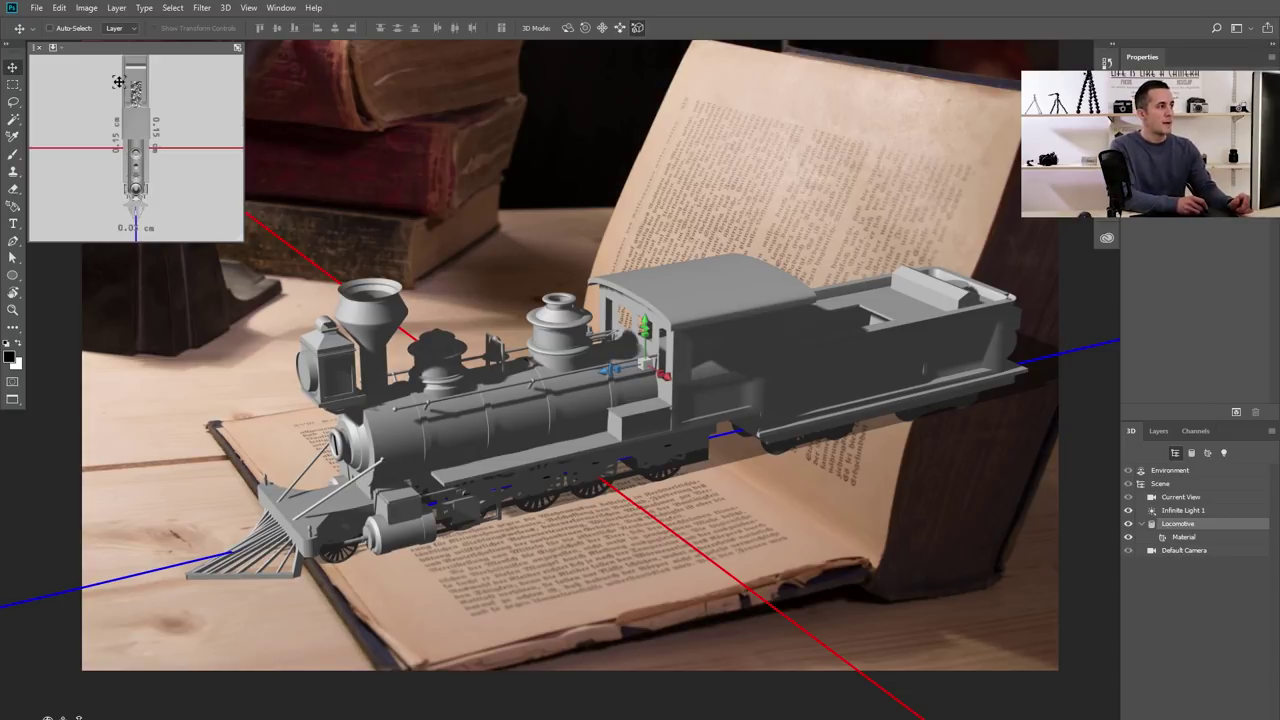
Set the secondary view to Right and enlarge its window
{"action": "left_click", "coordinate": [53, 47]}
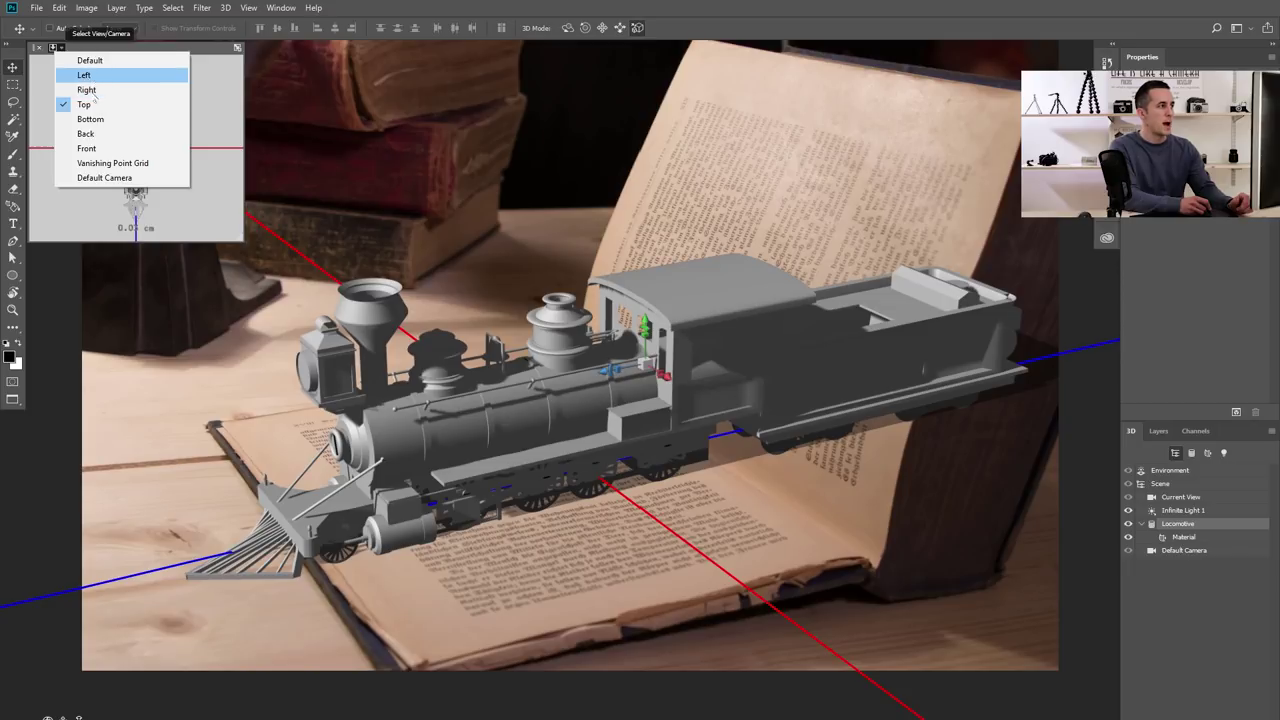
{"action": "left_click", "coordinate": [87, 90]}
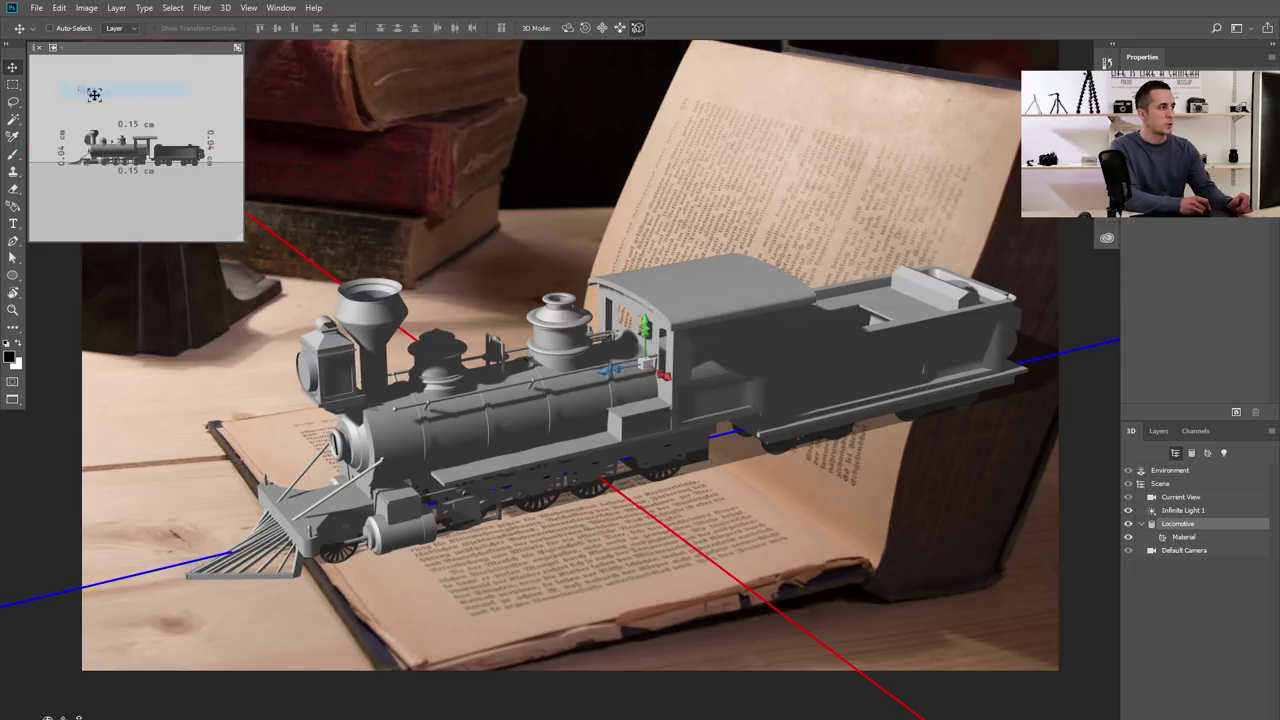
{"action": "left_click_drag", "start_coordinate": [238, 236], "coordinate": [455, 469]}
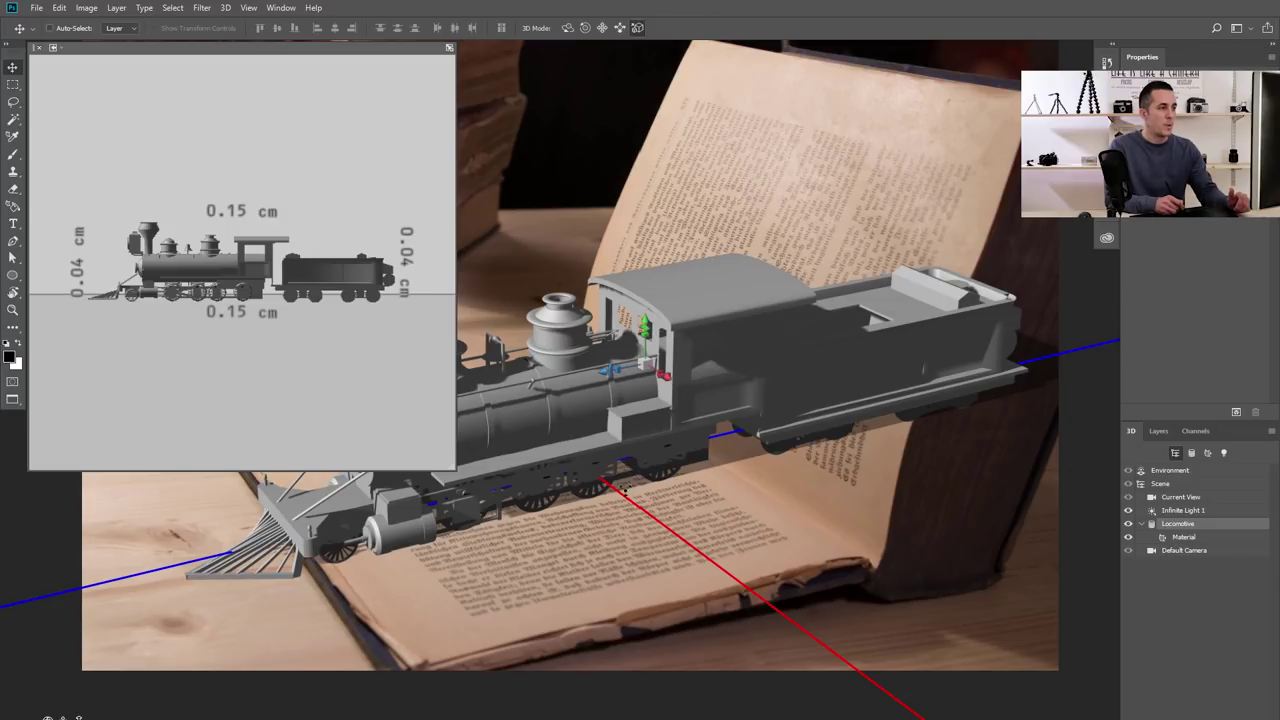
Raise the locomotive along Y, roll it about -5° around X, then shrink the secondary view
{"action": "left_click_drag", "start_coordinate": [645, 318], "coordinate": [653, 290]}
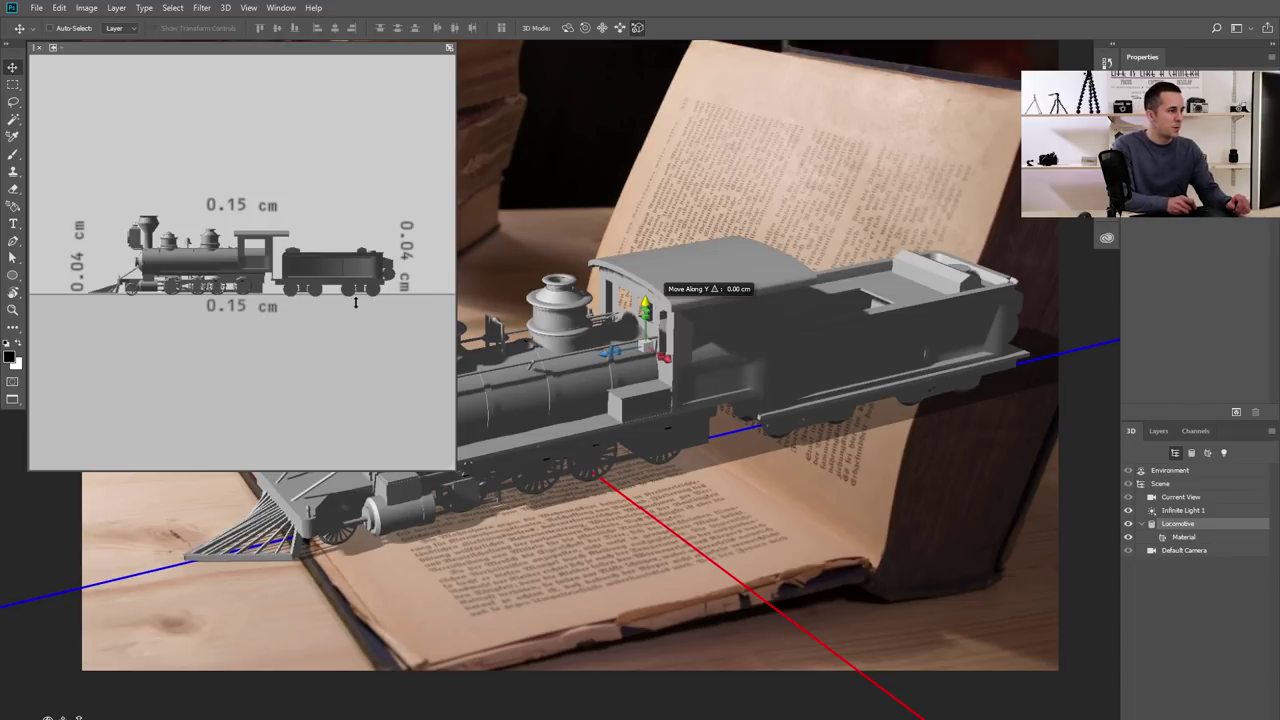
{"action": "left_click_drag", "start_coordinate": [653, 290], "coordinate": [653, 290]}
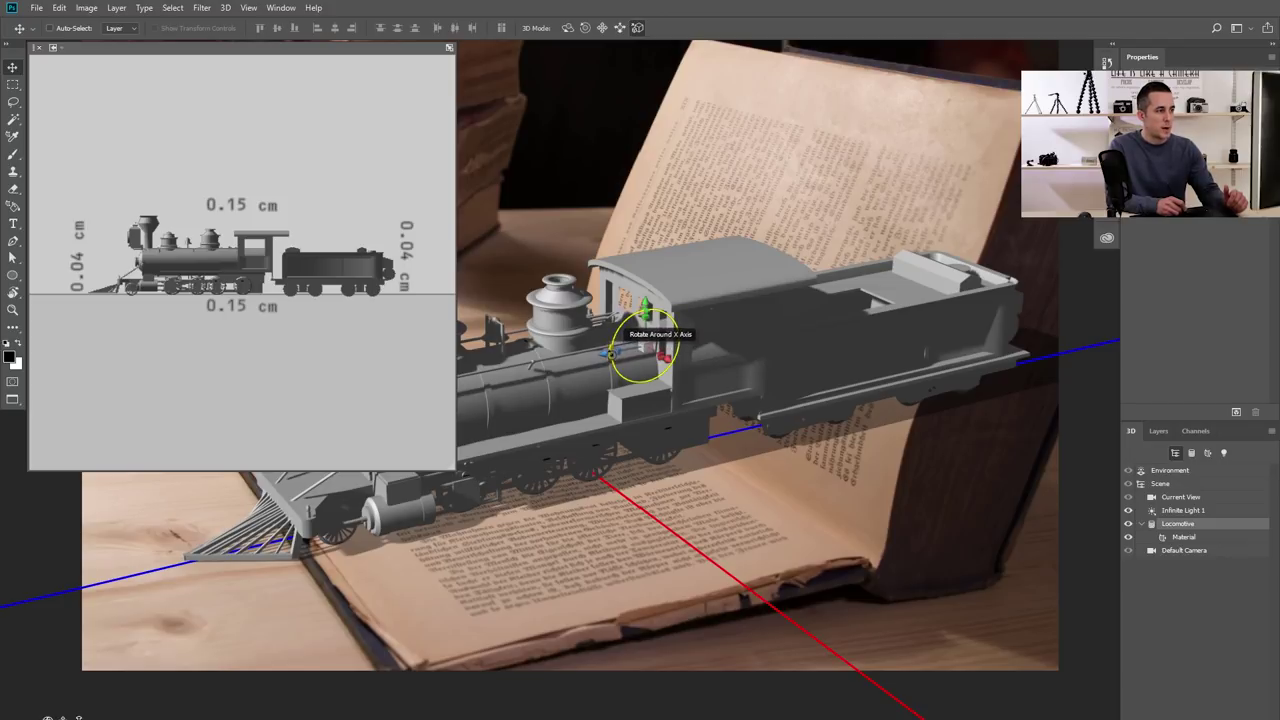
{"action": "left_click", "coordinate": [586, 30]}
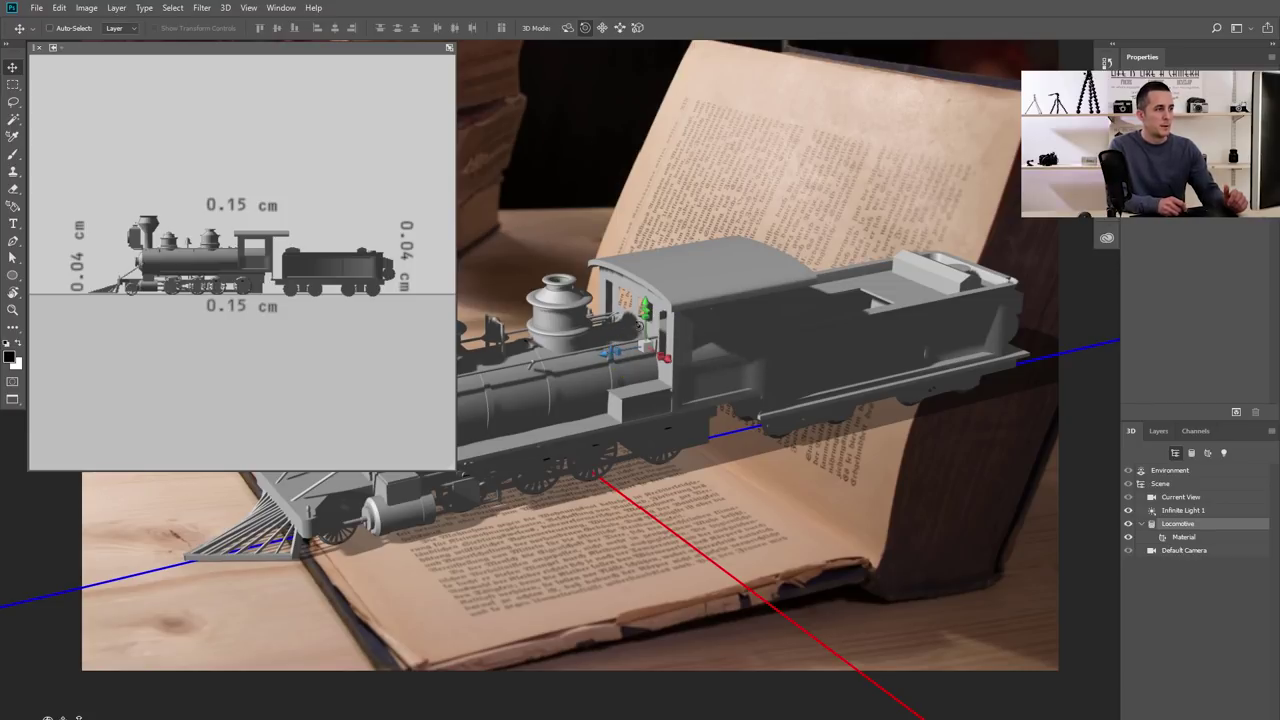
{"action": "left_click_drag", "start_coordinate": [620, 340], "coordinate": [130, 363]}
{"action": "left_click_drag", "start_coordinate": [645, 304], "coordinate": [646, 305]}
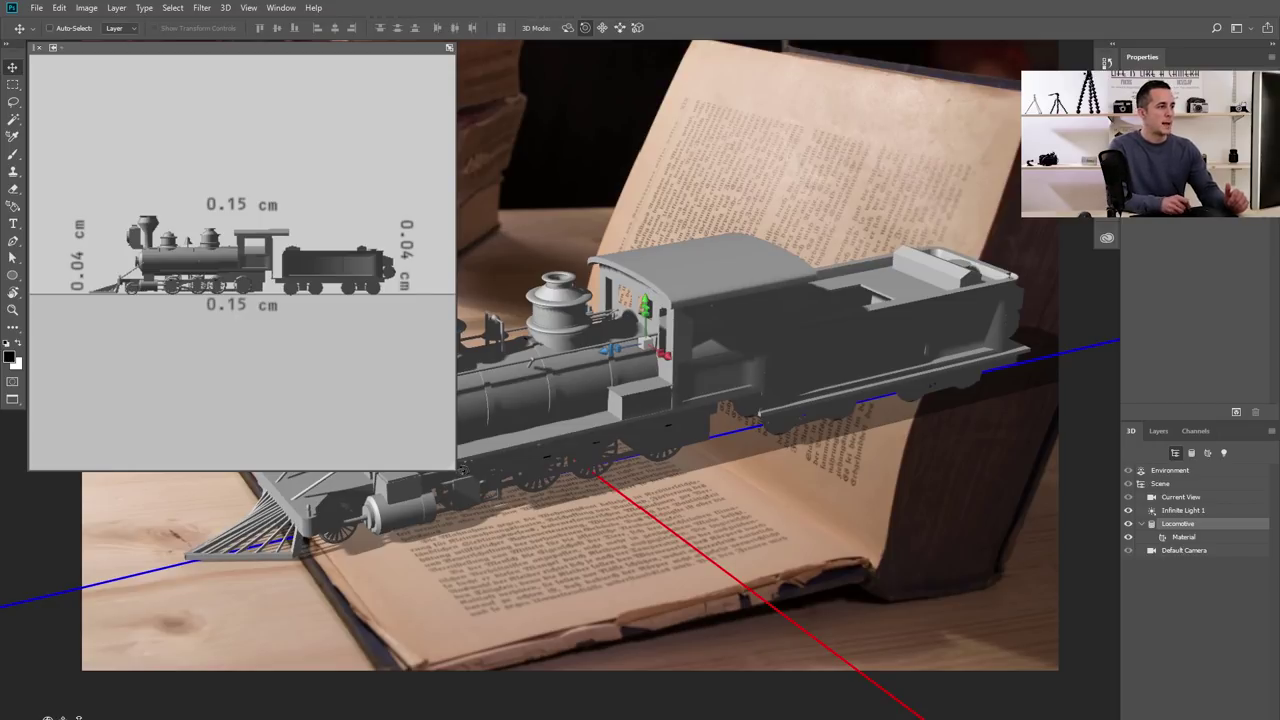
{"action": "left_click_drag", "start_coordinate": [449, 467], "coordinate": [255, 240]}
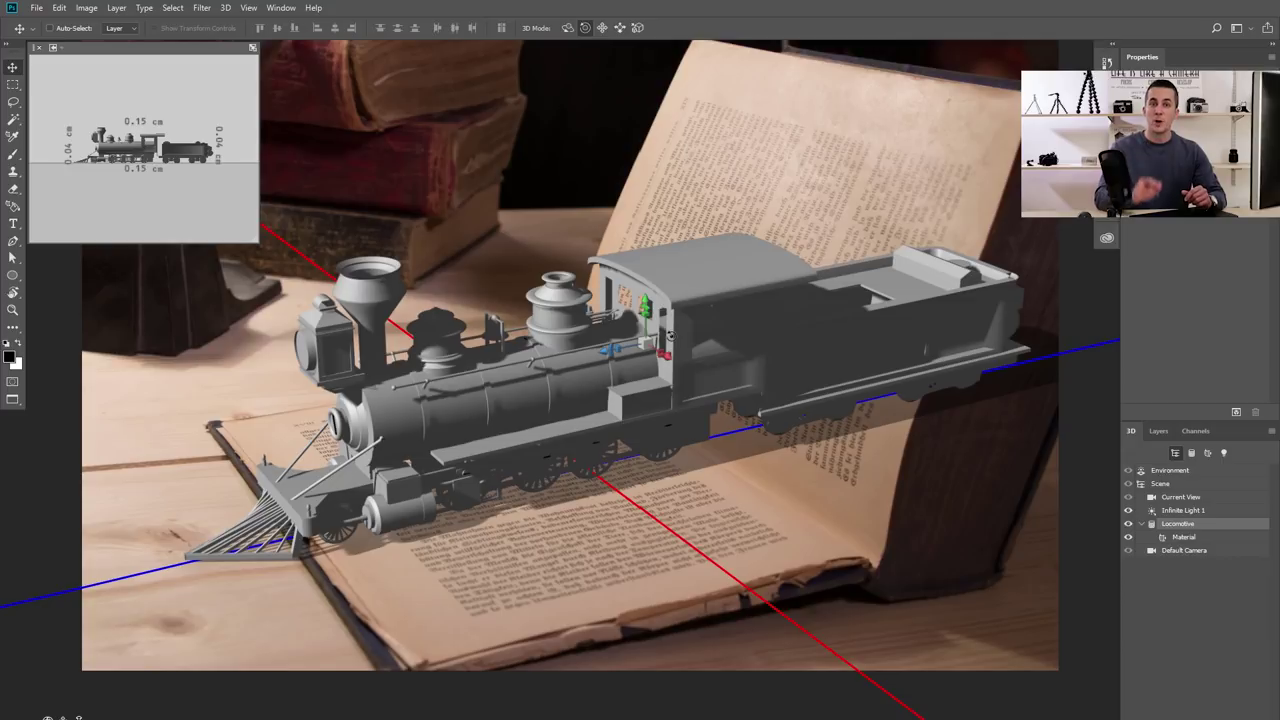
Swing Infinite Light 1 toward the top-left and fine-tune it so the train's shadow crosses the page
{"action": "left_click", "coordinate": [1181, 512]}
{"action": "mouse_move", "coordinate": [648, 425]}
{"action": "left_mouse_down"}
{"action": "mouse_move", "coordinate": [514, 271]}
{"action": "mouse_move", "coordinate": [605, 361]}
{"action": "mouse_move", "coordinate": [603, 221]}
{"action": "left_mouse_up"}
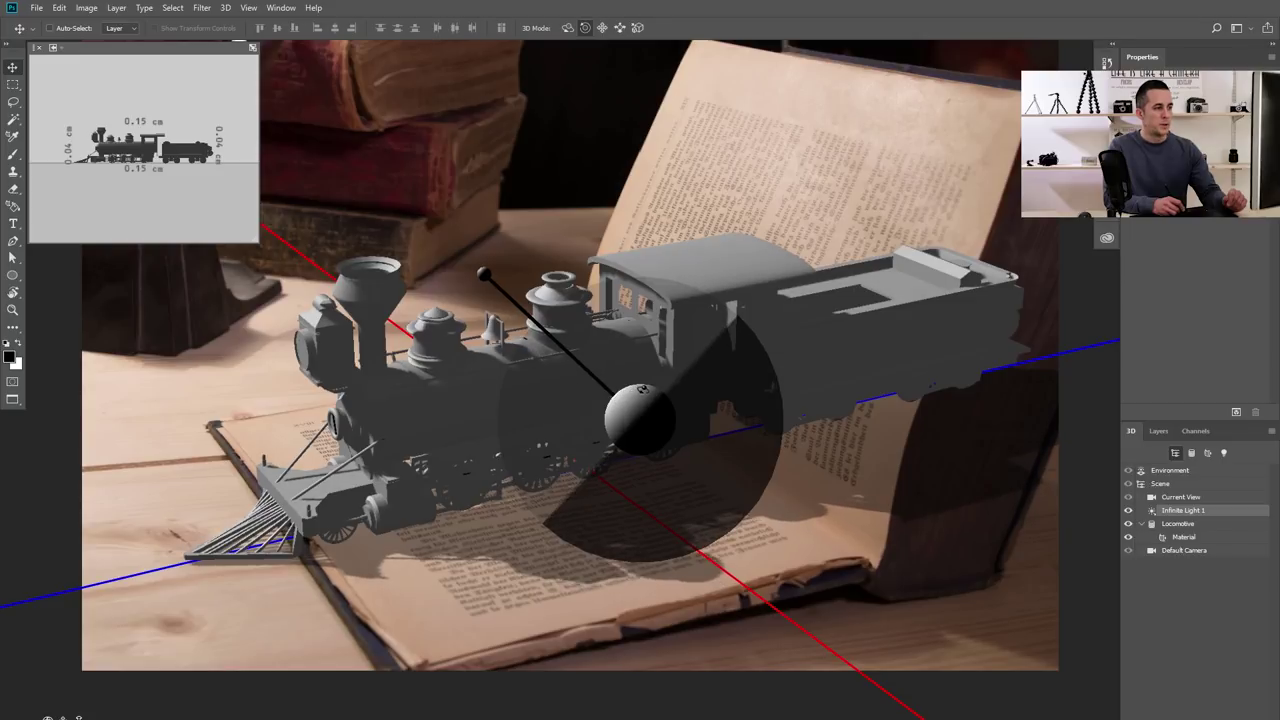
{"action": "left_click_drag", "start_coordinate": [628, 370], "coordinate": [576, 347]}
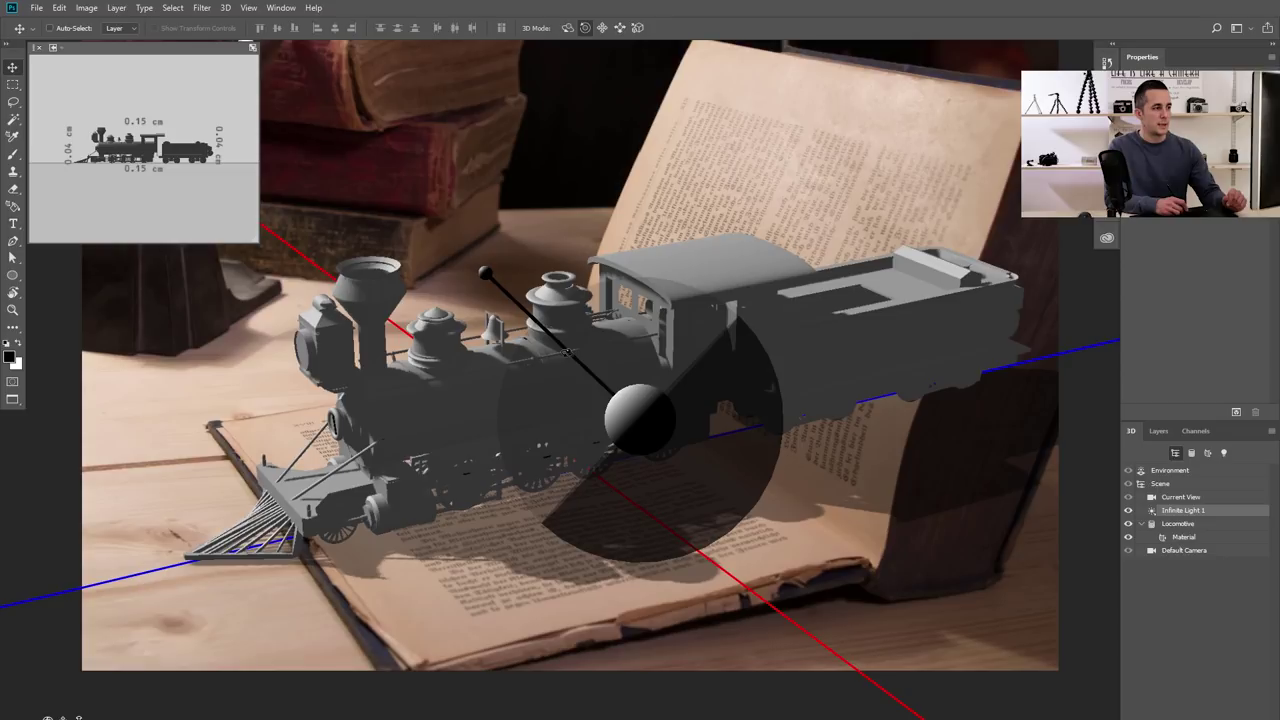
{"action": "left_click_drag", "start_coordinate": [566, 352], "coordinate": [646, 441]}
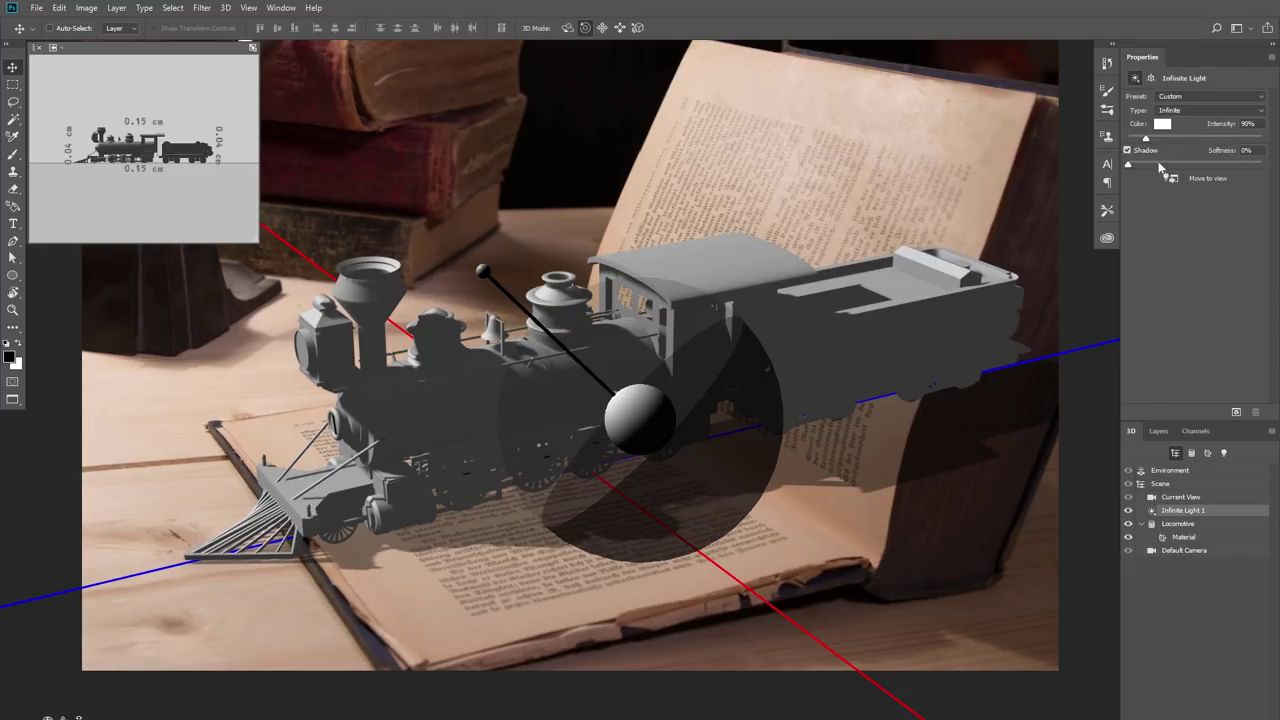
Set the infinite light's shadow softness to a few percent, then bring up the Environment settings
{"action": "left_click_drag", "start_coordinate": [1131, 166], "coordinate": [1197, 165]}
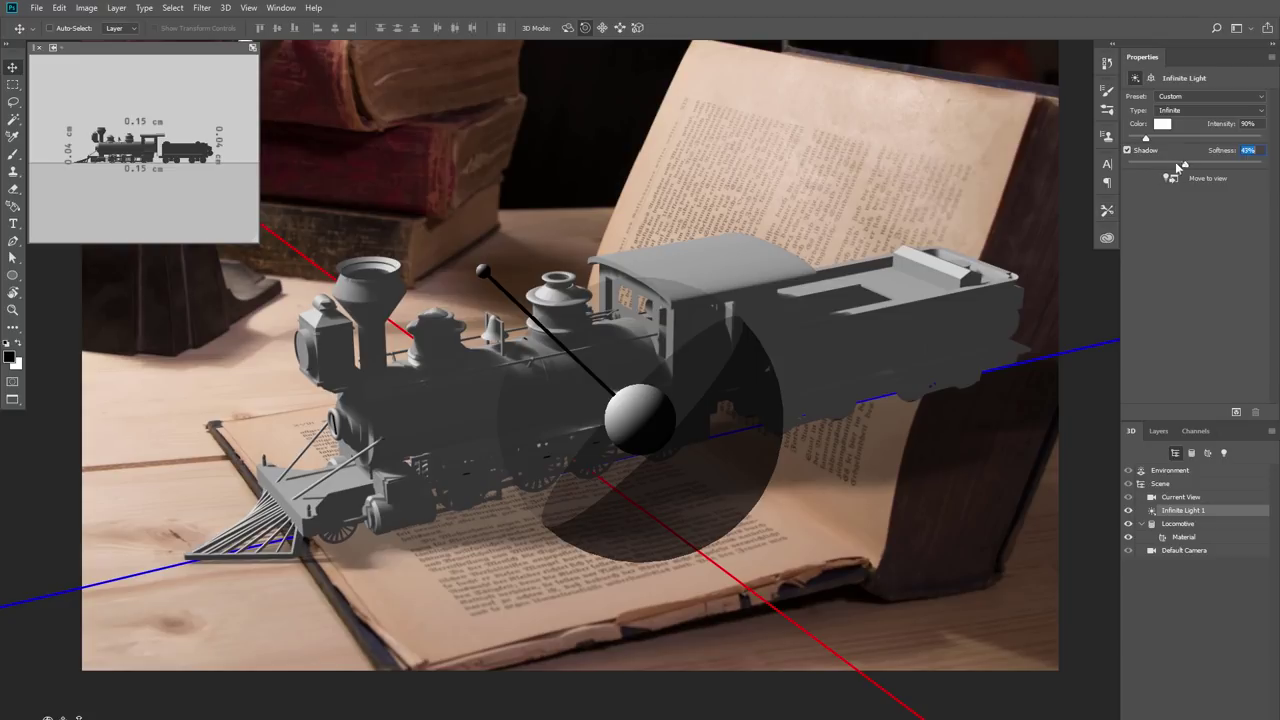
{"action": "left_click_drag", "start_coordinate": [1140, 168], "coordinate": [1137, 164]}
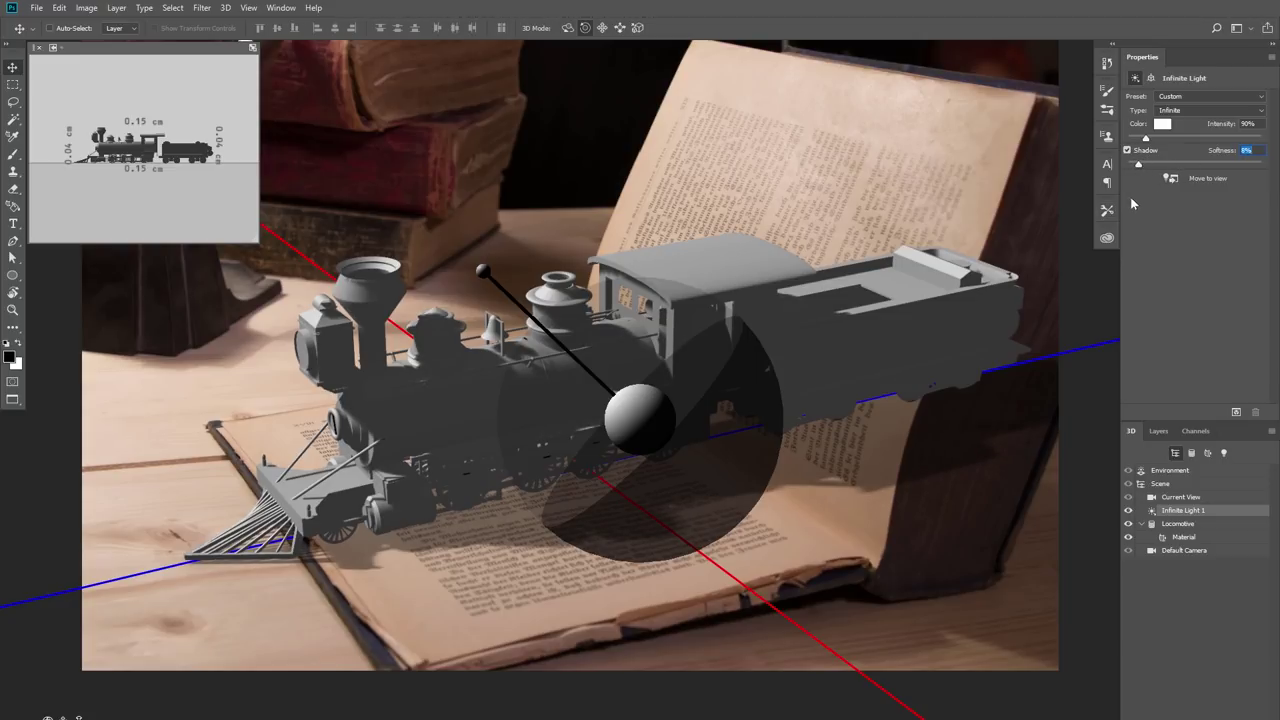
{"action": "left_click", "coordinate": [1166, 484]}
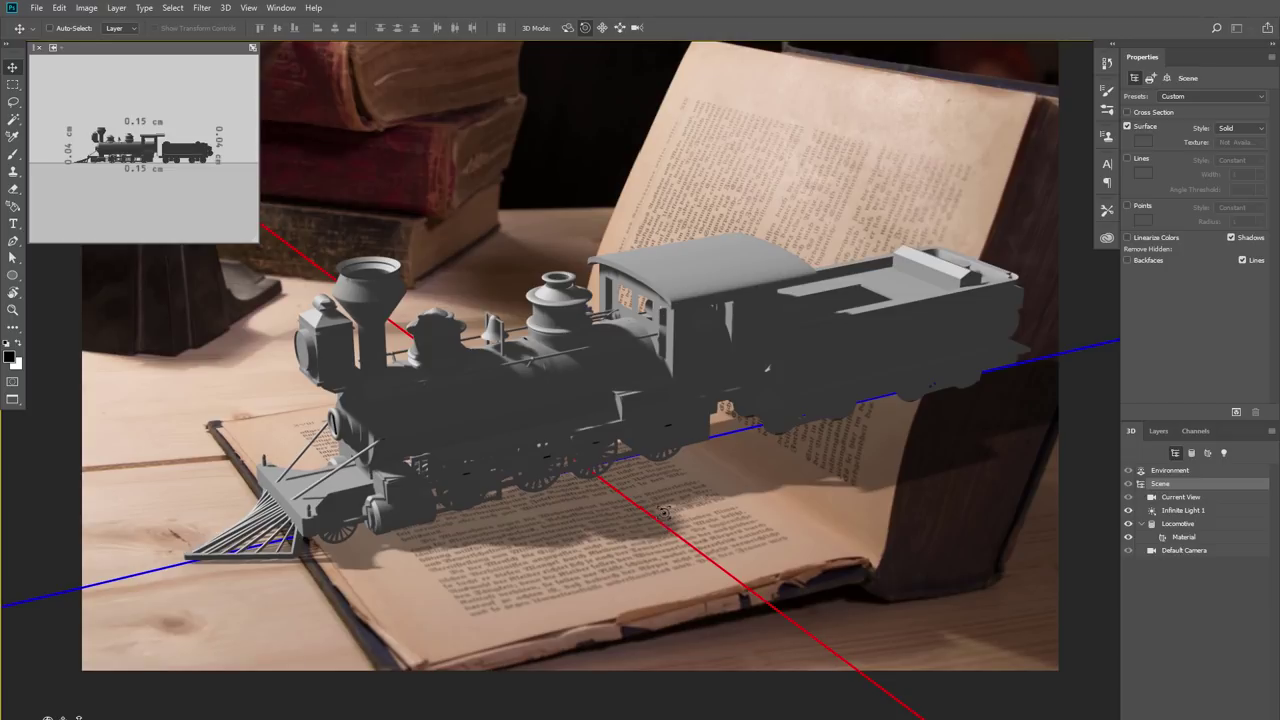
{"action": "left_click", "coordinate": [1184, 511]}
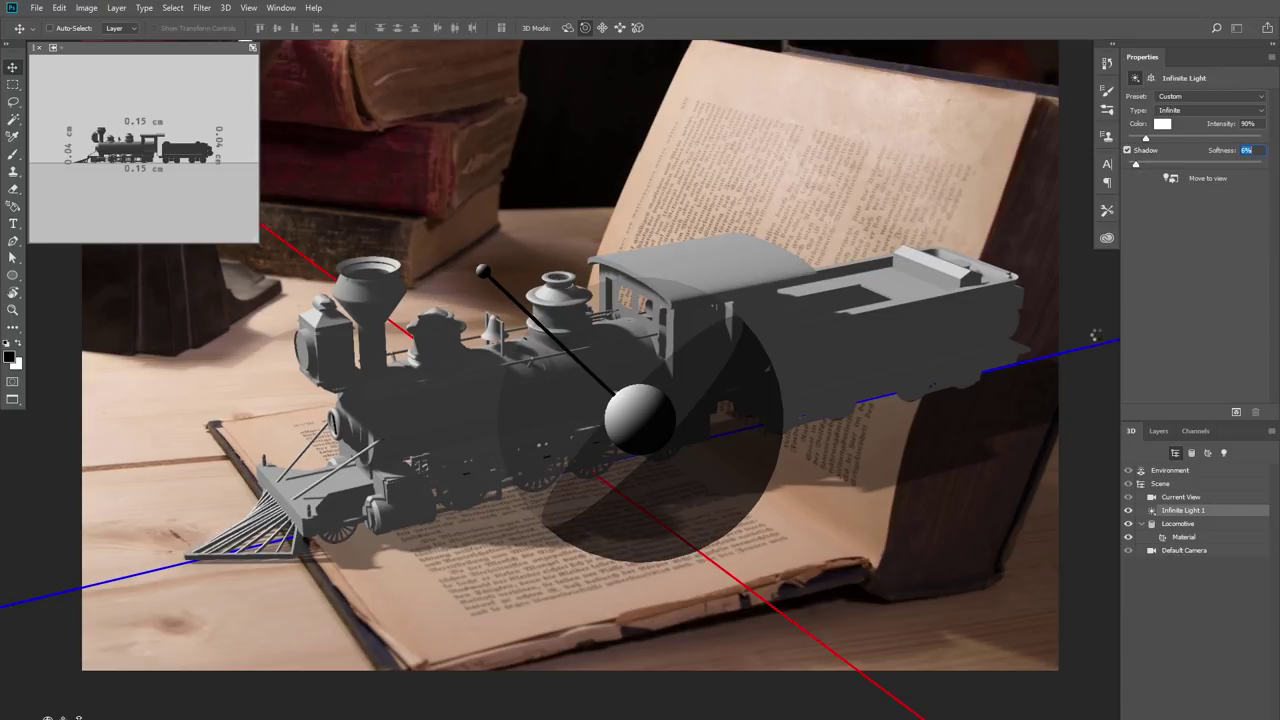
{"action": "left_click", "coordinate": [1160, 484]}
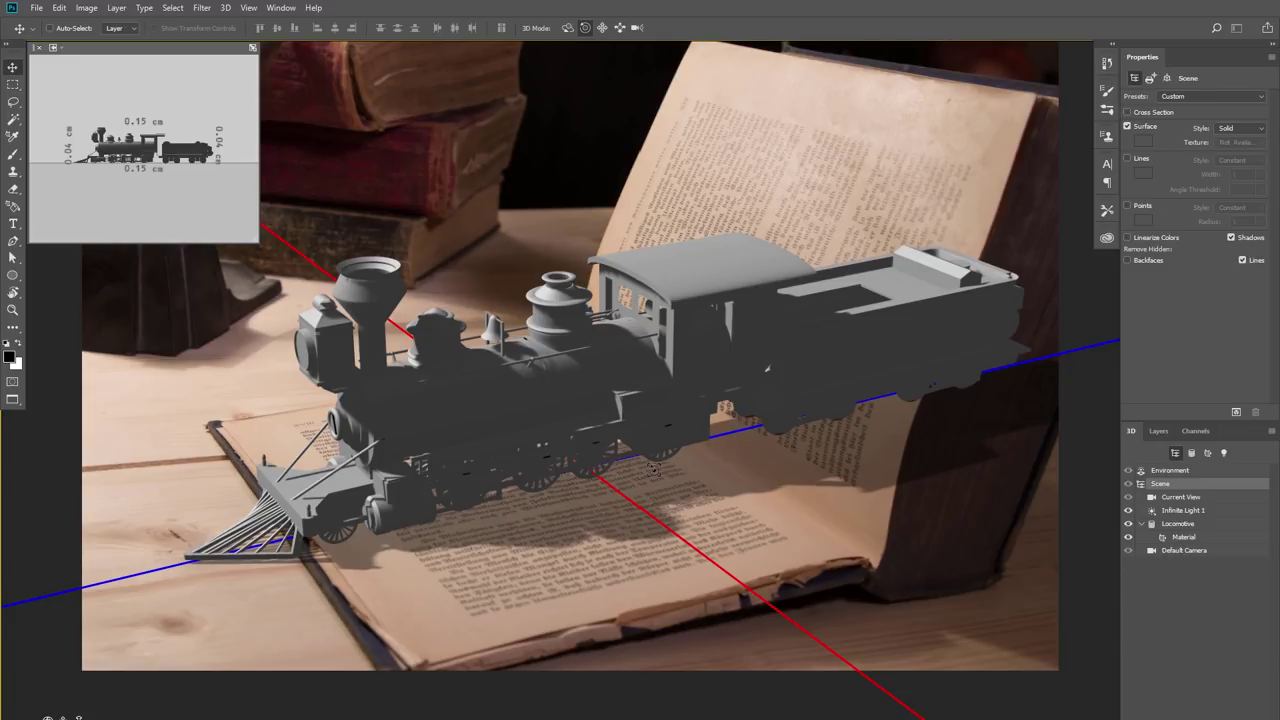
{"action": "left_click", "coordinate": [1170, 471]}
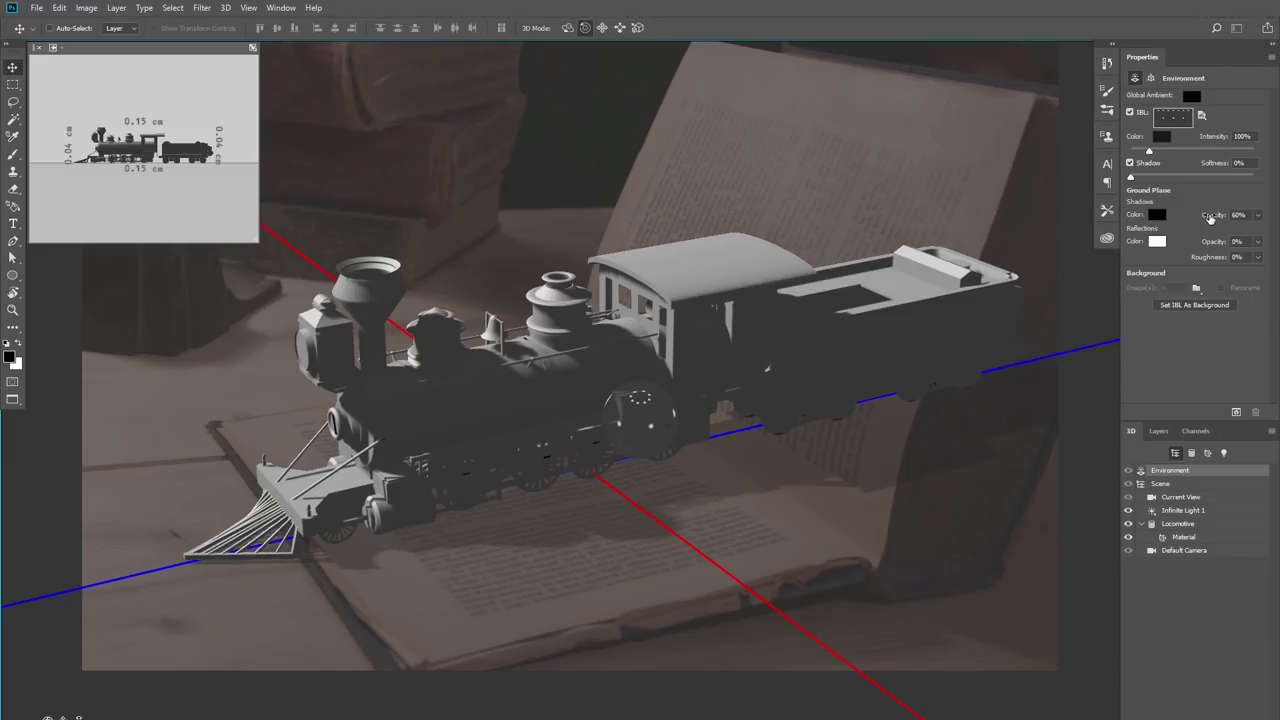
Try 100% ground-plane shadow opacity, then lower it to 70% and preview in Scene settings
{"action": "left_click_drag", "start_coordinate": [1210, 217], "coordinate": [1252, 216]}
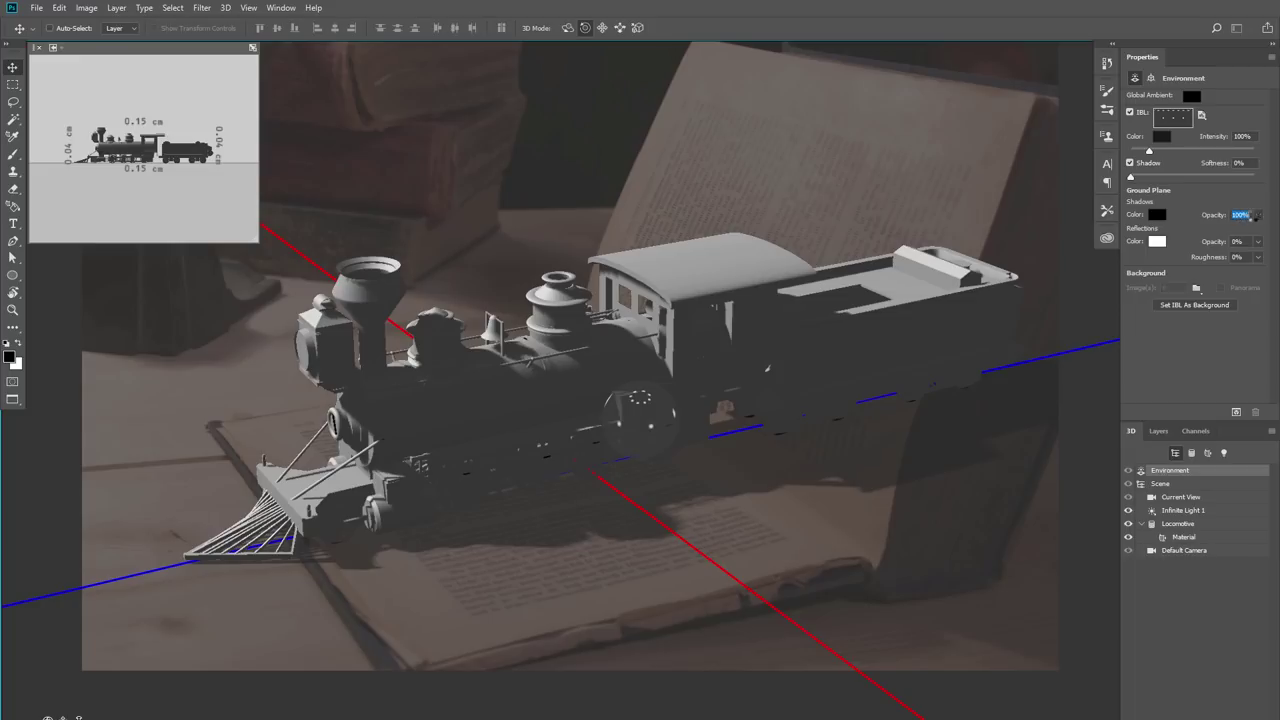
{"action": "left_click", "coordinate": [1160, 484]}
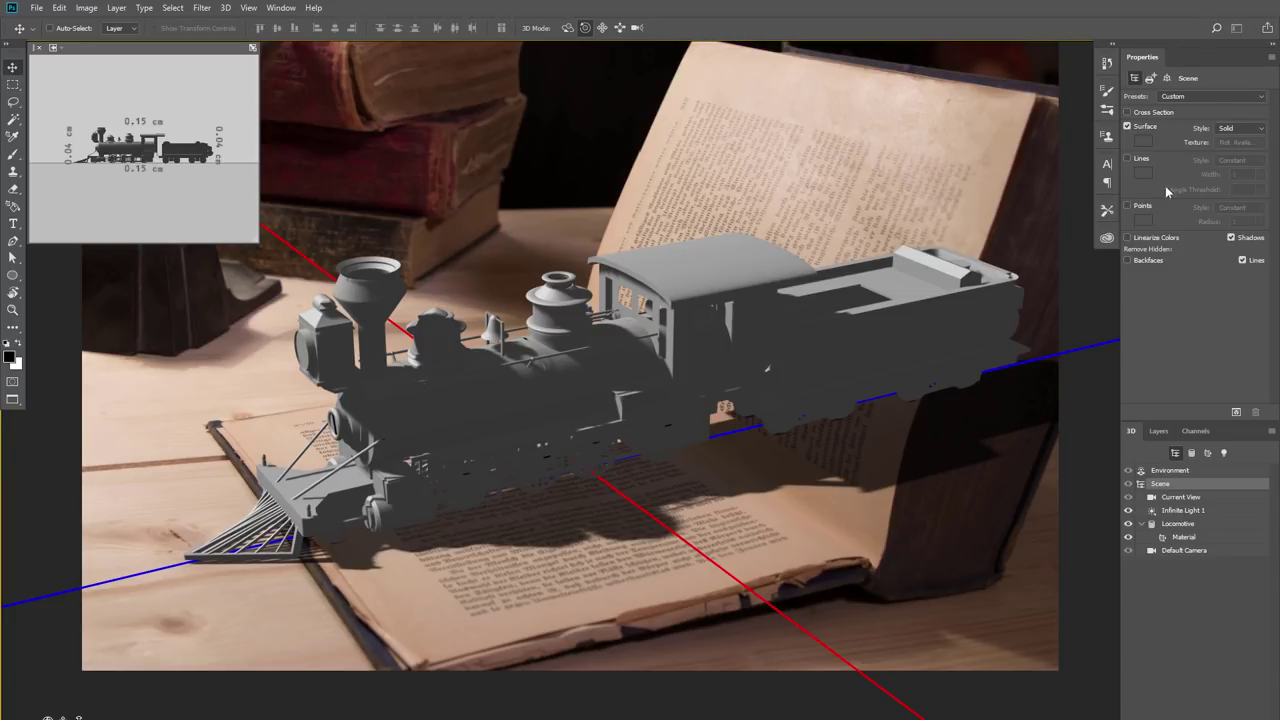
{"action": "left_click", "coordinate": [1165, 470]}
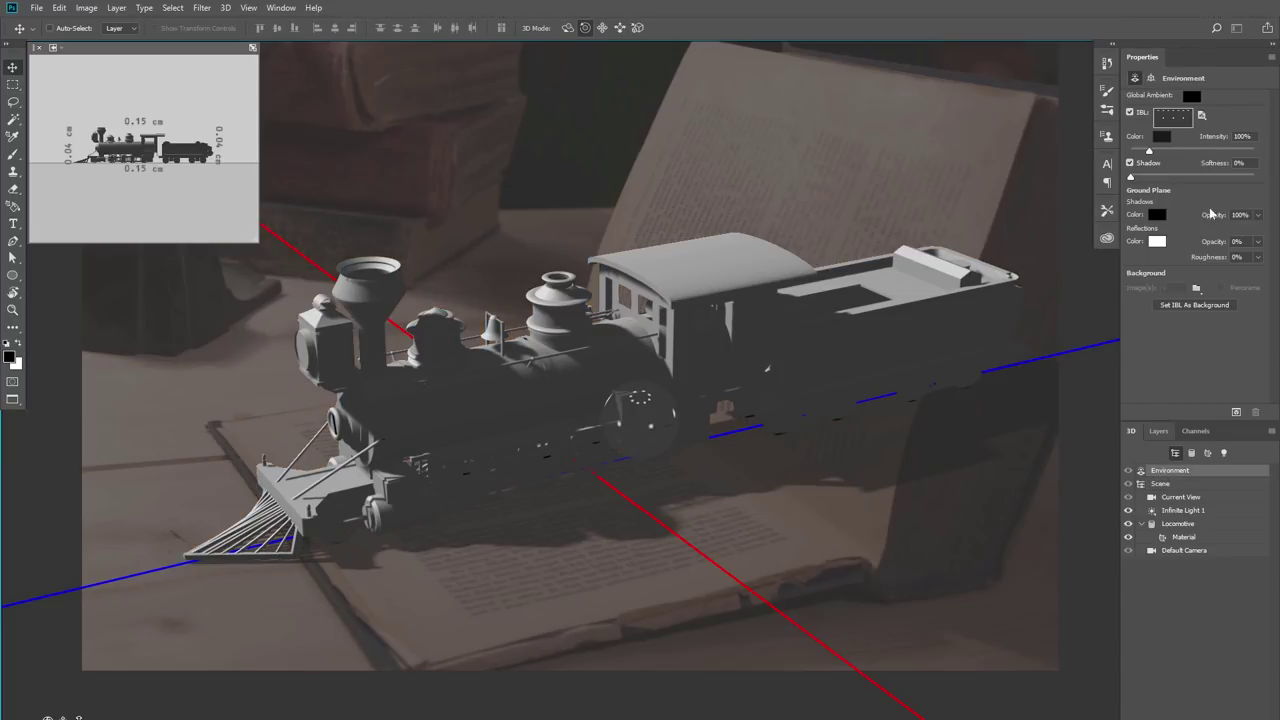
{"action": "left_click_drag", "start_coordinate": [1217, 218], "coordinate": [1195, 224]}
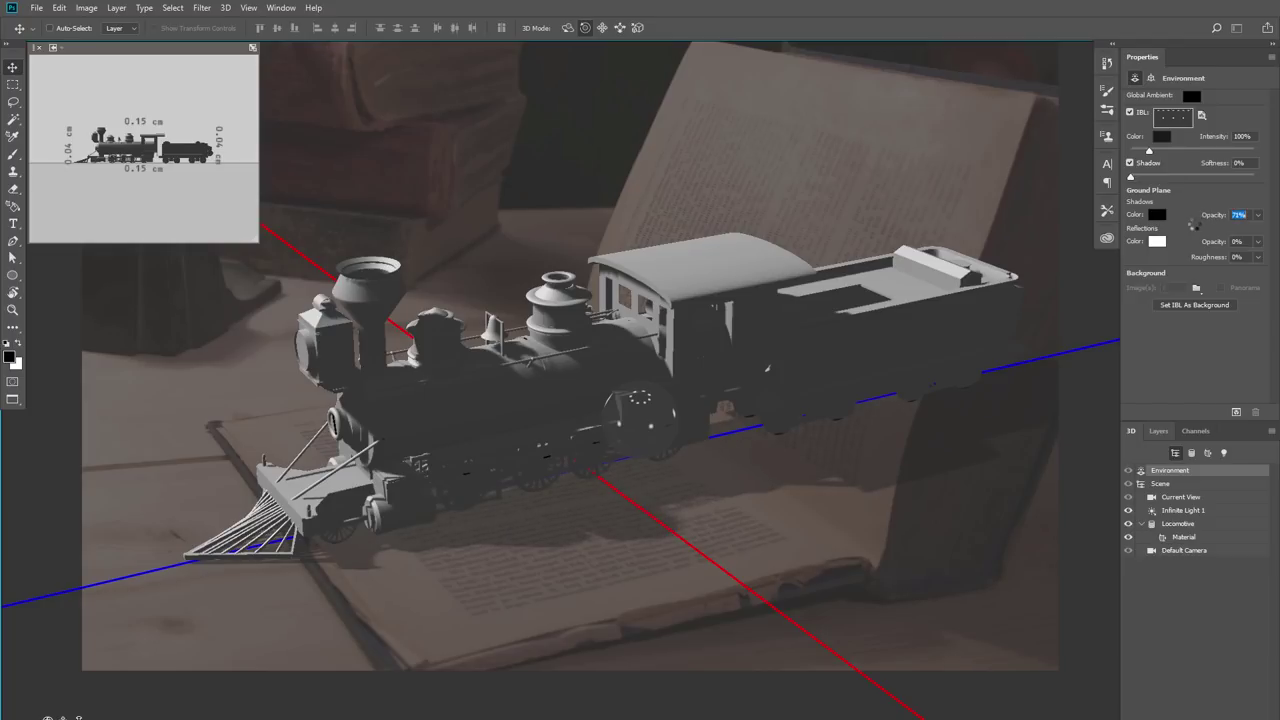
{"action": "left_click", "coordinate": [1162, 484]}
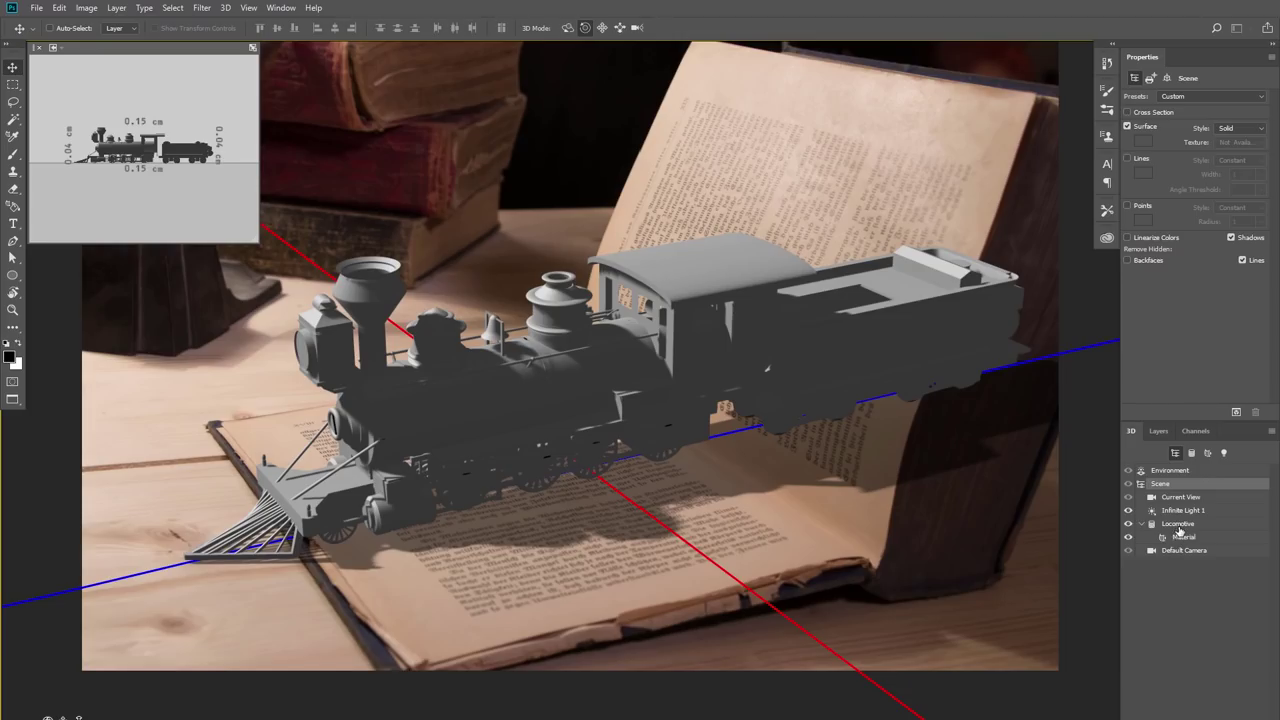
Set the locomotive material's Bump and Shine to 0%, then open the Diffuse colour picker
{"action": "left_click", "coordinate": [1182, 540]}
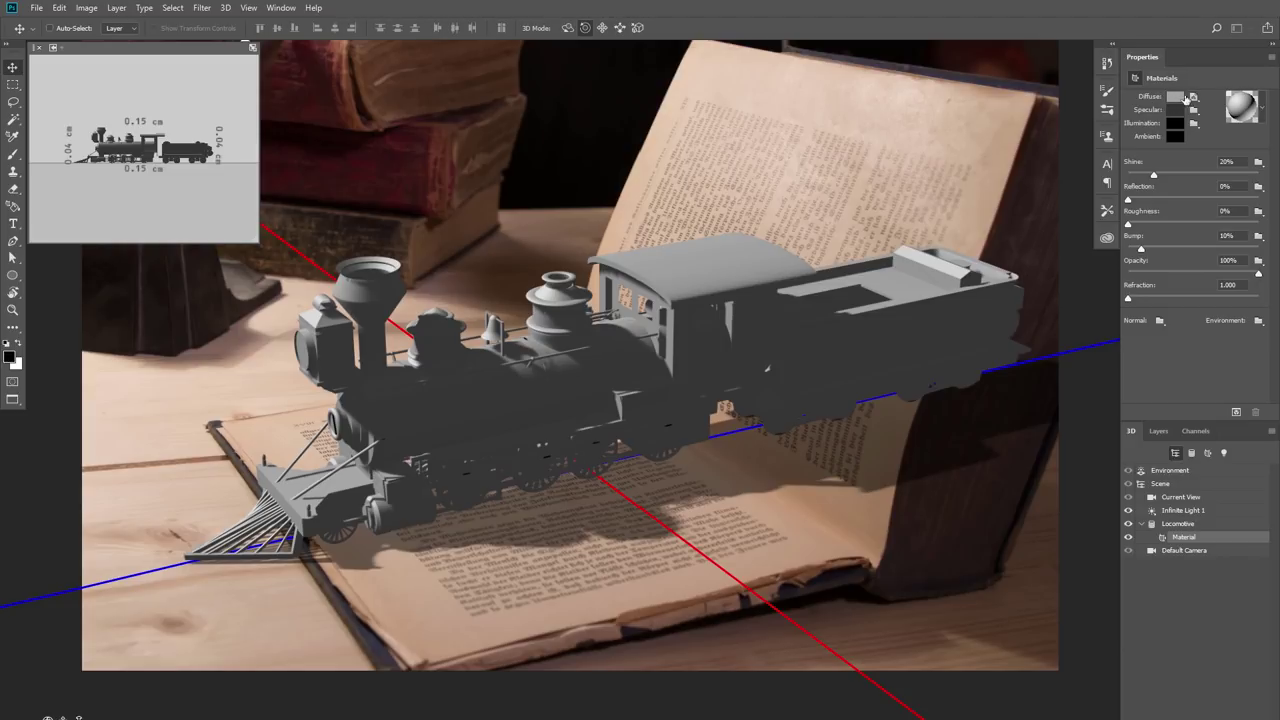
{"action": "left_click_drag", "start_coordinate": [1143, 249], "coordinate": [1129, 250]}
{"action": "left_click_drag", "start_coordinate": [1152, 176], "coordinate": [1126, 175]}
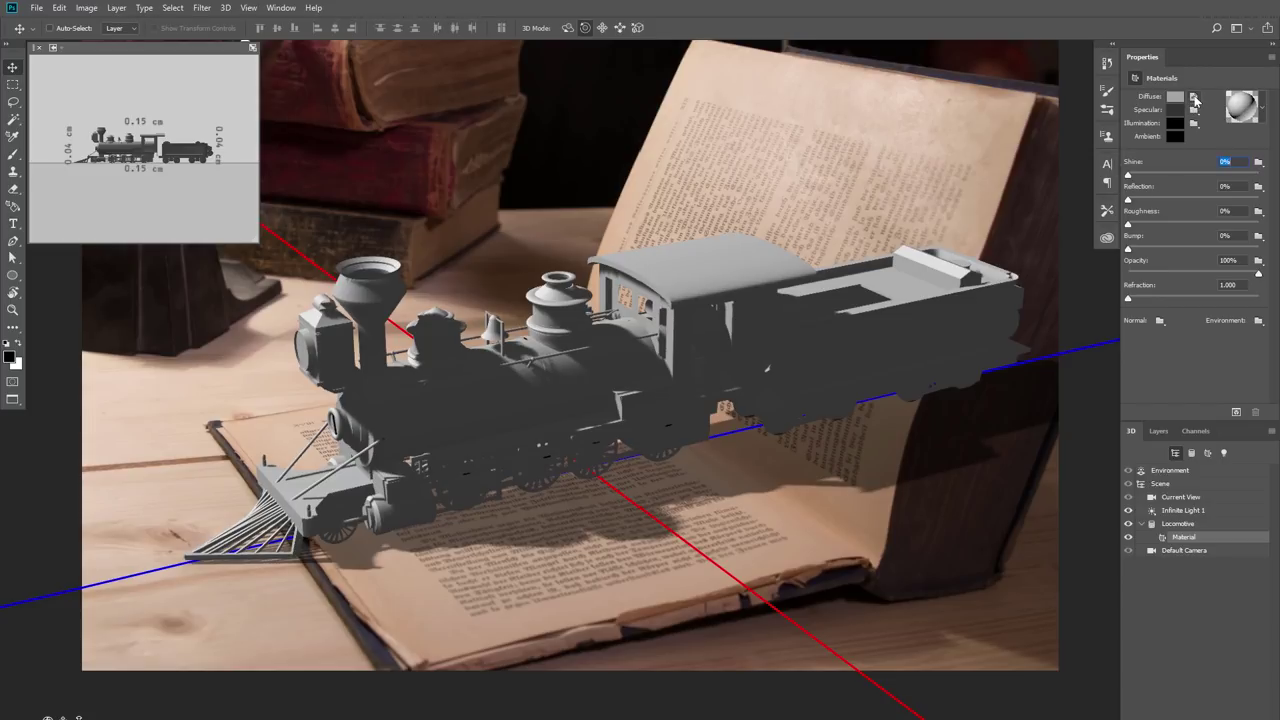
{"action": "left_click", "coordinate": [1194, 97]}
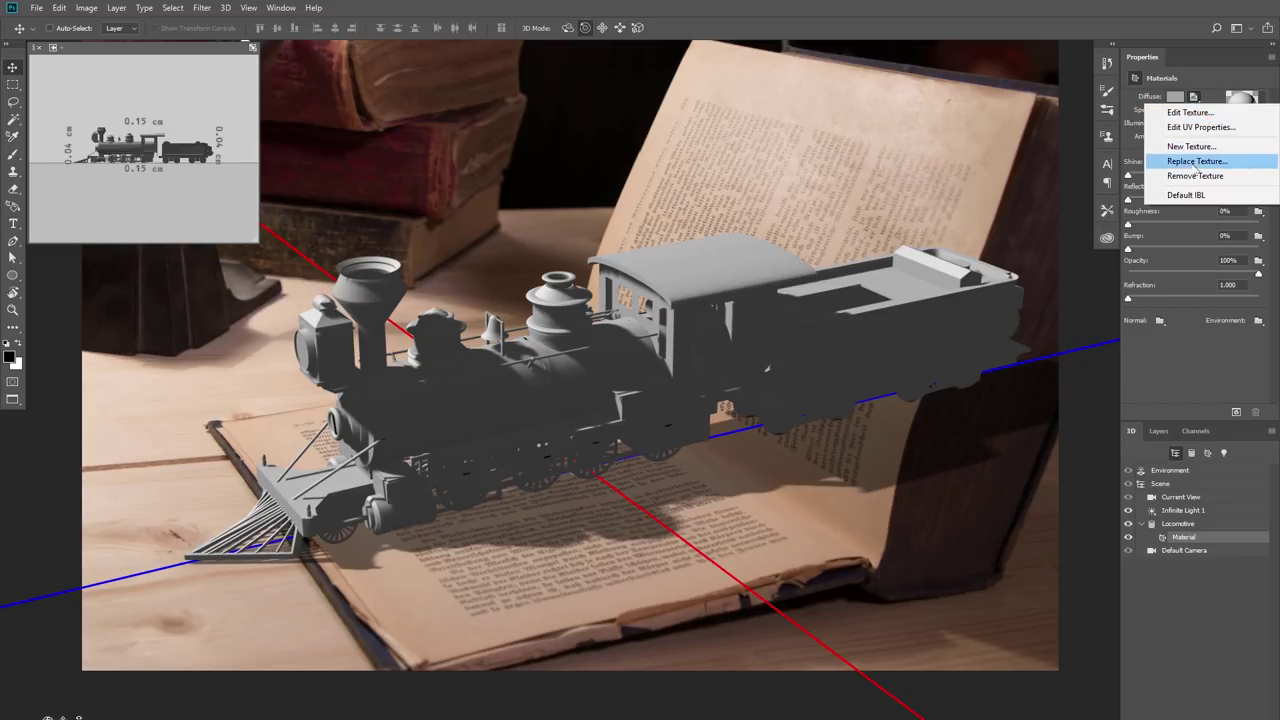
{"action": "left_click", "coordinate": [1177, 97]}
Preview a pink diffuse colour, cancel to keep the locomotive grey, and choose Edit Texture
{"action": "left_click", "coordinate": [1177, 97]}
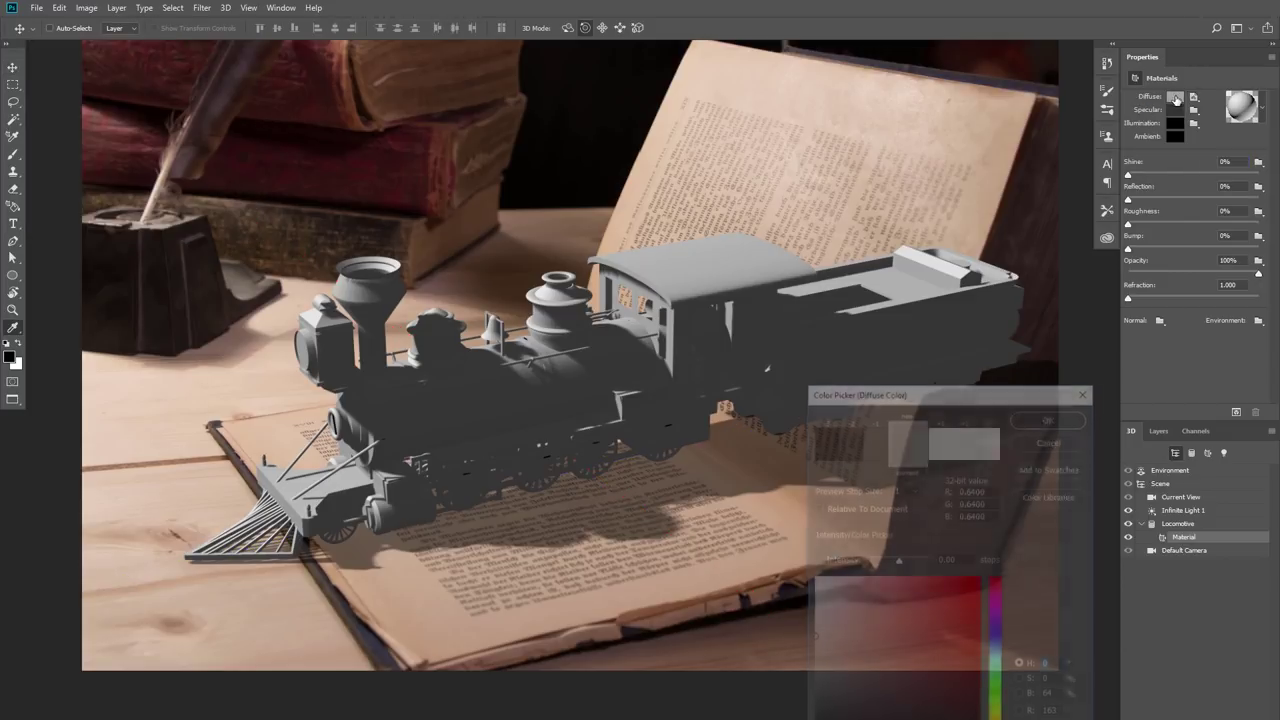
{"action": "mouse_move", "coordinate": [874, 612]}
{"action": "left_mouse_down"}
{"action": "mouse_move", "coordinate": [854, 604]}
{"action": "mouse_move", "coordinate": [839, 630]}
{"action": "mouse_move", "coordinate": [900, 650]}
{"action": "mouse_move", "coordinate": [941, 592]}
{"action": "mouse_move", "coordinate": [865, 627]}
{"action": "mouse_move", "coordinate": [942, 670]}
{"action": "mouse_move", "coordinate": [928, 608]}
{"action": "left_mouse_up"}
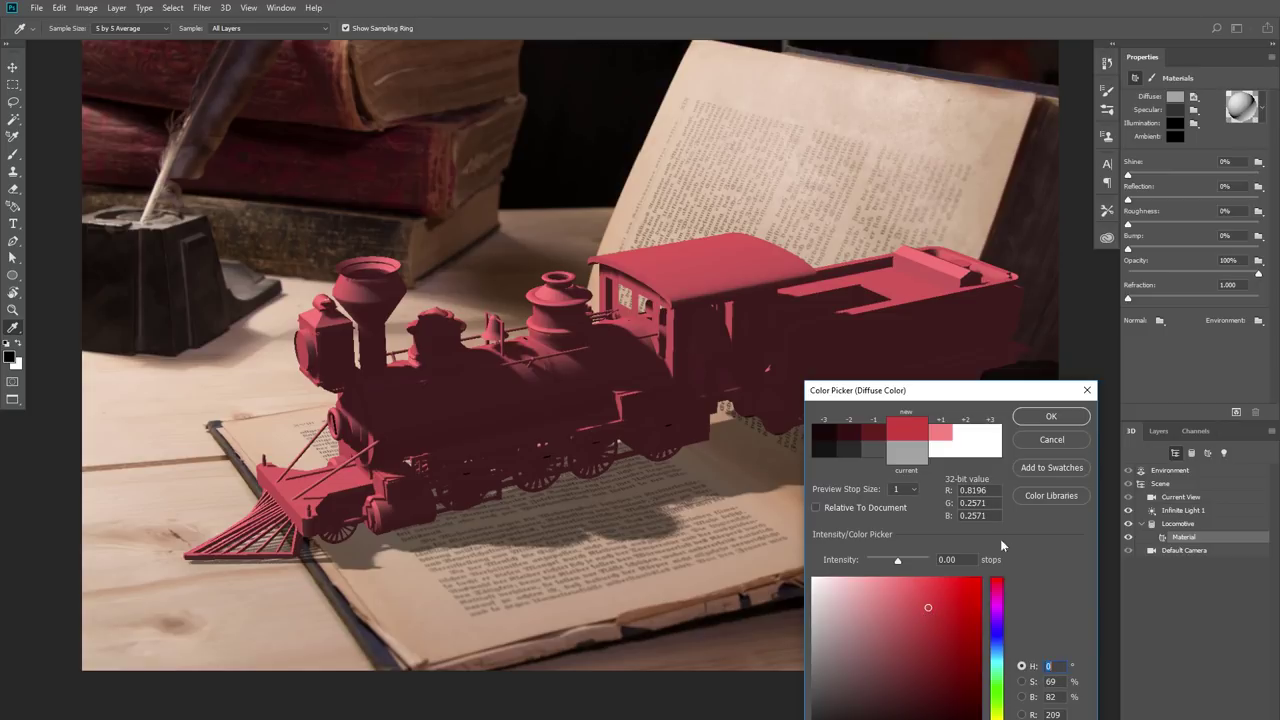
{"action": "left_click", "coordinate": [1052, 439]}
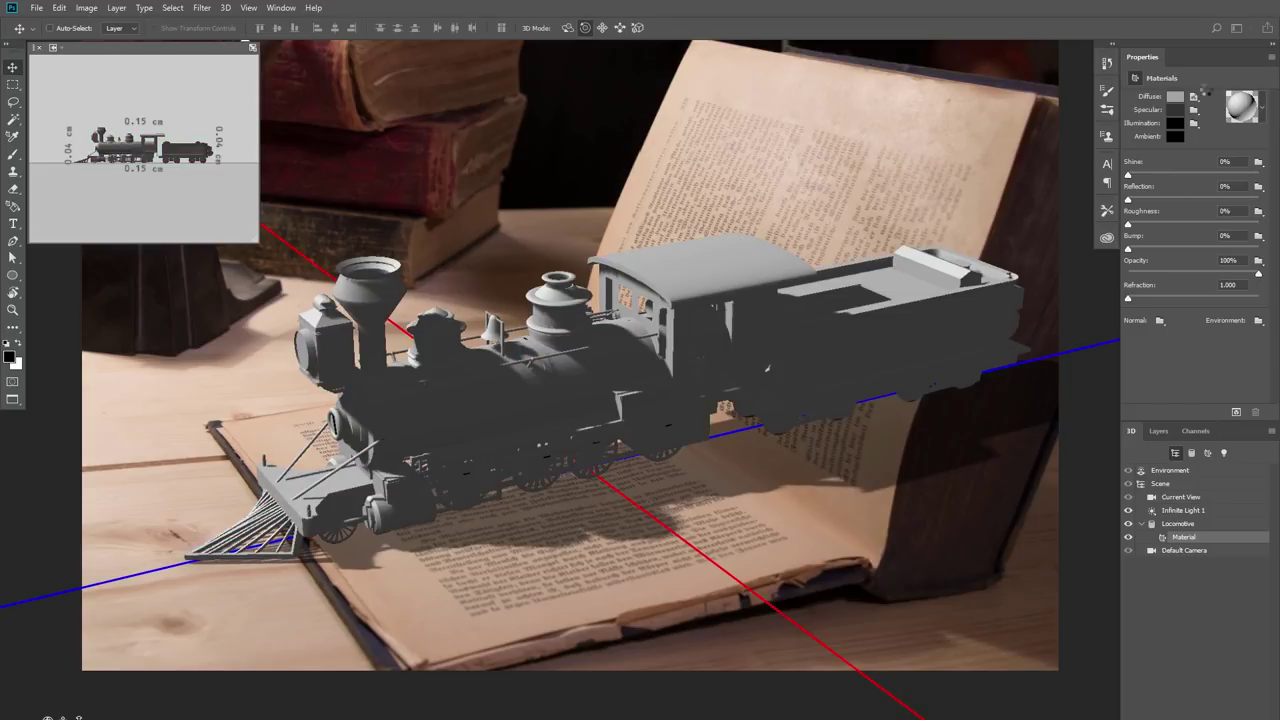
{"action": "left_click", "coordinate": [1193, 96]}
{"action": "left_click", "coordinate": [1190, 112]}
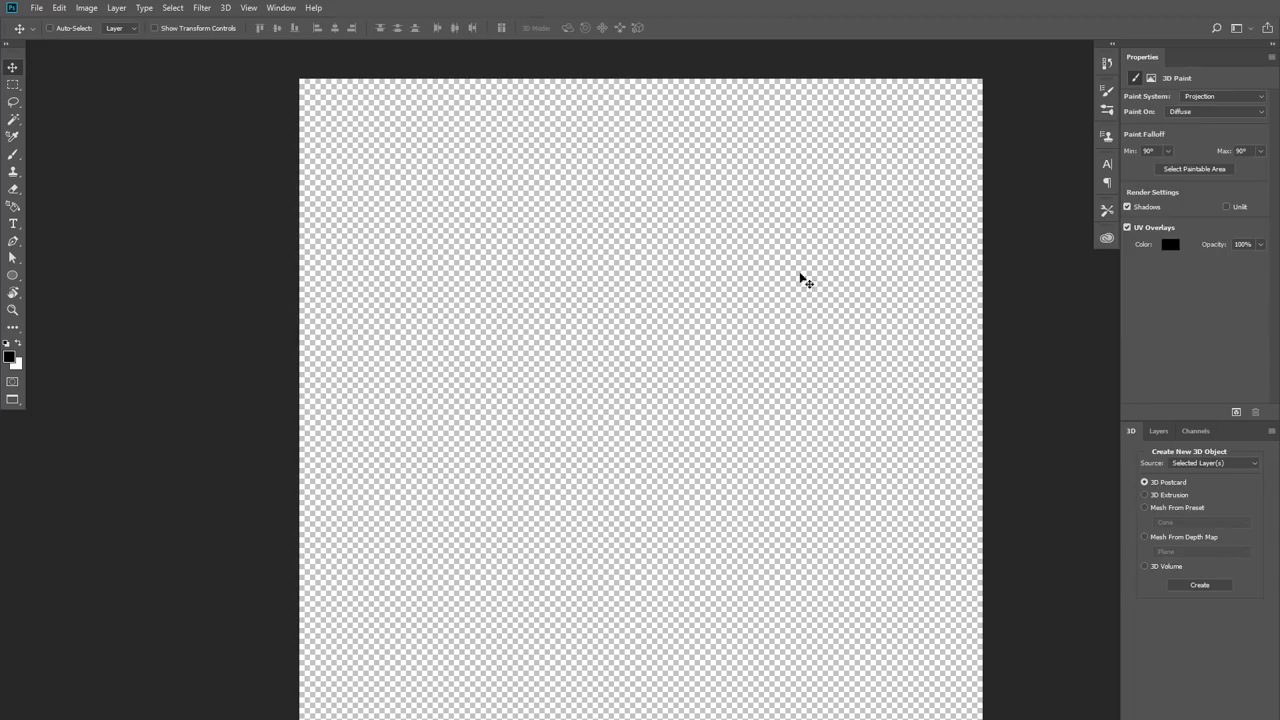
Paste the book-page image into the blank diffuse texture document
{"action": "left_click_drag", "start_coordinate": [681, 359], "coordinate": [620, 337]}
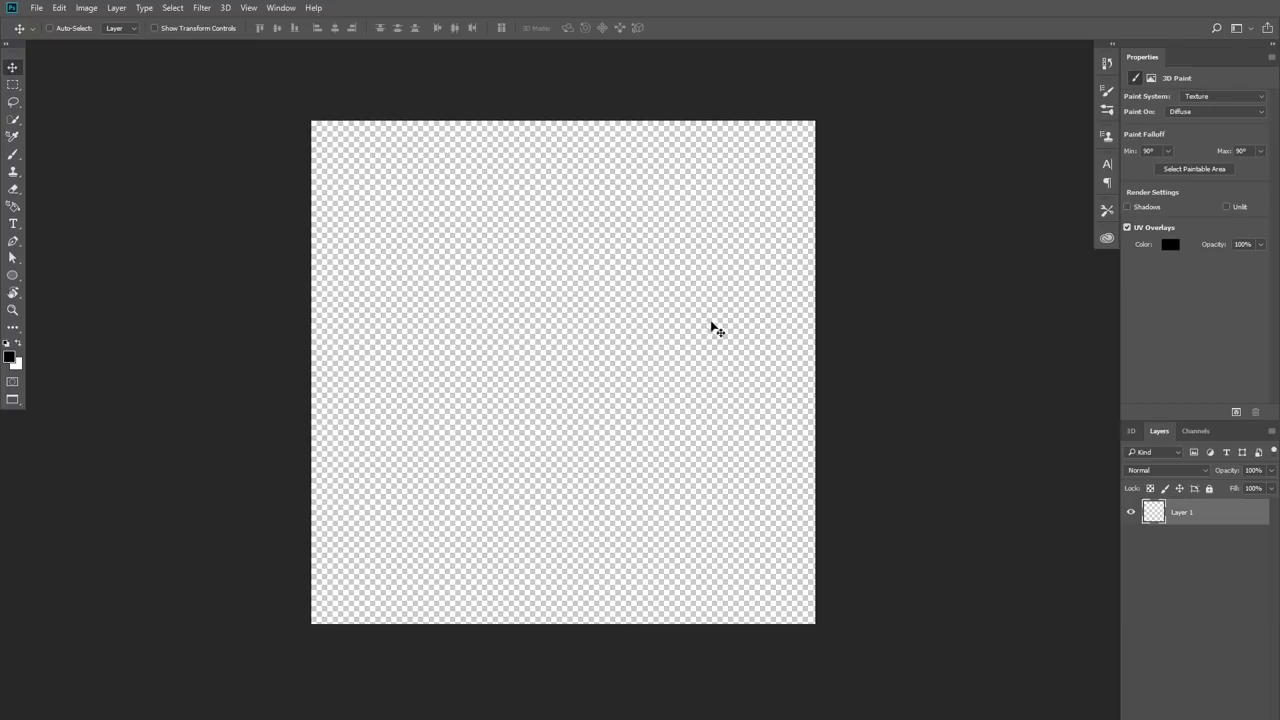
{"action": "key", "text": "ctrl+v"}
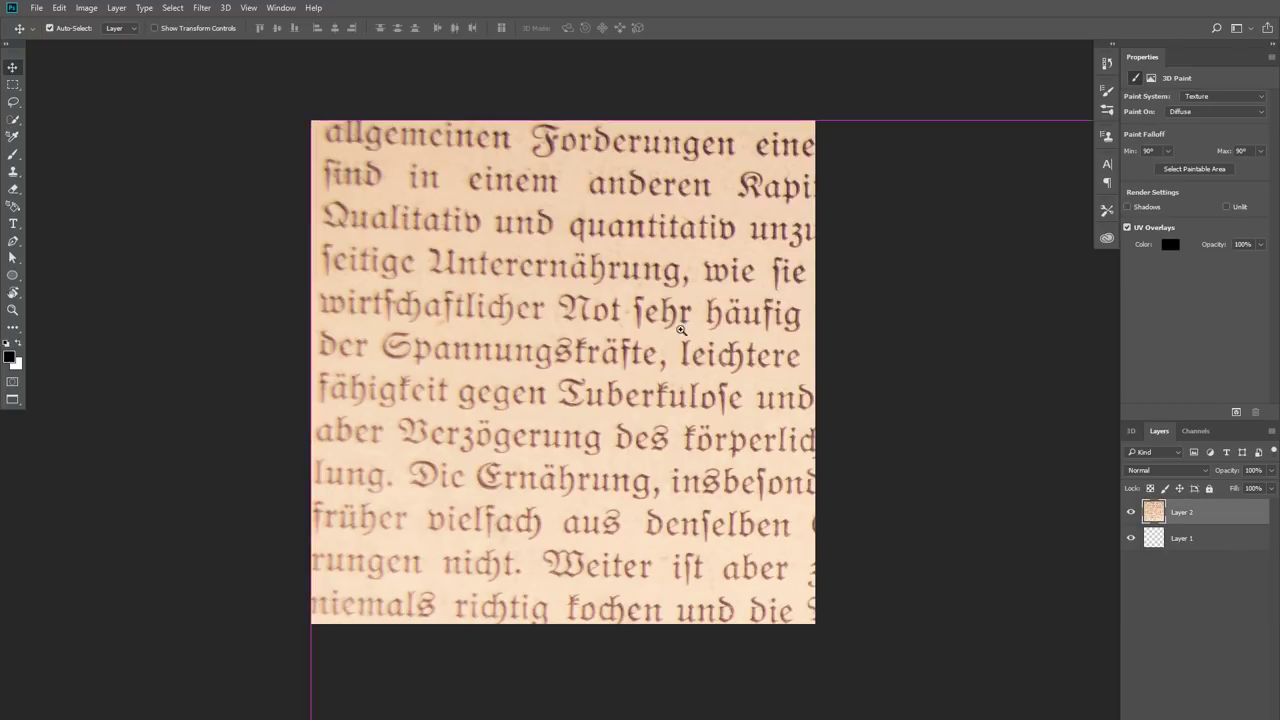
{"action": "scroll", "coordinate": [690, 330], "scroll_direction": "down", "scroll_amount": 3}
{"action": "scroll", "coordinate": [660, 338], "scroll_direction": "down", "scroll_amount": 3}
Free-transform the book-page image to about 47% scale, position it to fill the texture, and commit
{"action": "key", "text": "ctrl+t"}
{"action": "scroll", "coordinate": [663, 330], "scroll_direction": "down", "scroll_amount": 4}
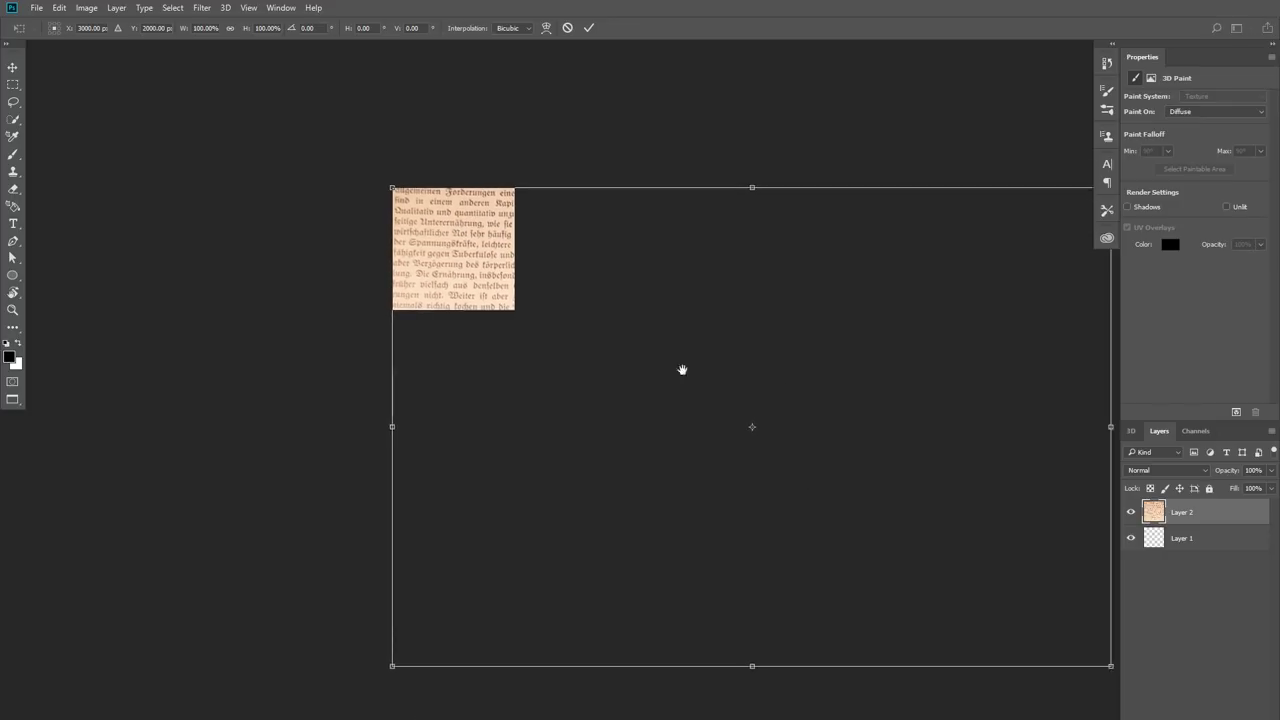
{"action": "left_click_drag", "start_coordinate": [991, 636], "coordinate": [533, 396]}
{"action": "left_click_drag", "start_coordinate": [495, 293], "coordinate": [369, 280]}
{"action": "left_click_drag", "start_coordinate": [483, 250], "coordinate": [540, 293]}
{"action": "scroll", "coordinate": [564, 297], "scroll_direction": "up", "scroll_amount": 3}
{"action": "left_click_drag", "start_coordinate": [794, 106], "coordinate": [900, 60]}
{"action": "scroll", "coordinate": [900, 60], "scroll_direction": "up", "scroll_amount": 3}
{"action": "left_click_drag", "start_coordinate": [630, 316], "coordinate": [564, 401]}
{"action": "left_click_drag", "start_coordinate": [852, 253], "coordinate": [840, 253]}
{"action": "left_click_drag", "start_coordinate": [632, 362], "coordinate": [625, 357]}
{"action": "left_click_drag", "start_coordinate": [628, 401], "coordinate": [637, 397]}
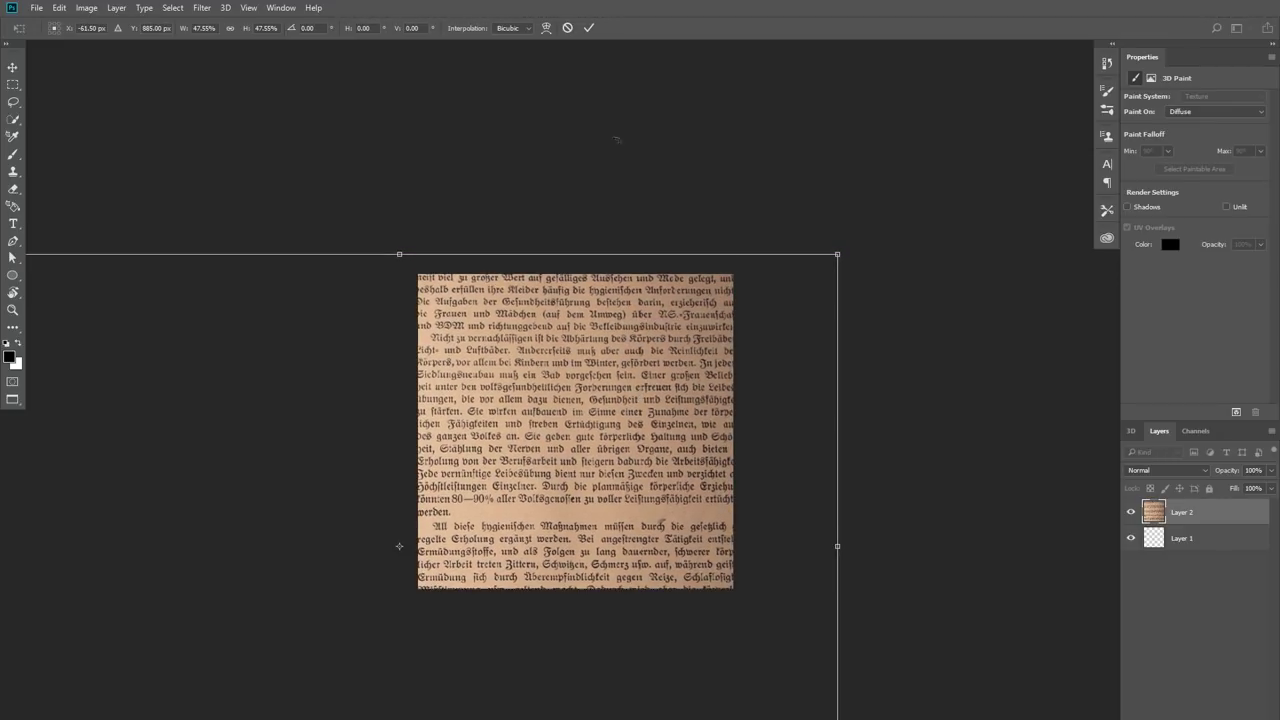
{"action": "left_click", "coordinate": [589, 28]}
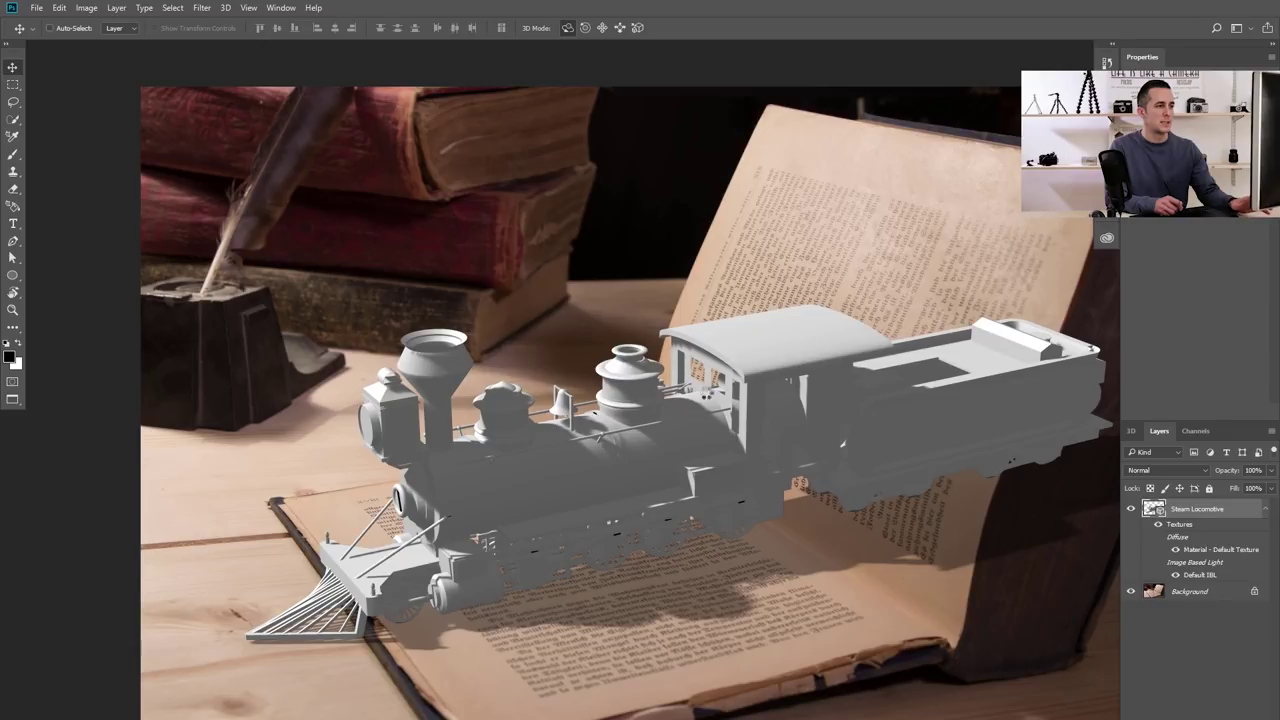
Select the locomotive and open its Diffuse texture menu in the material properties
{"action": "left_click", "coordinate": [707, 393]}
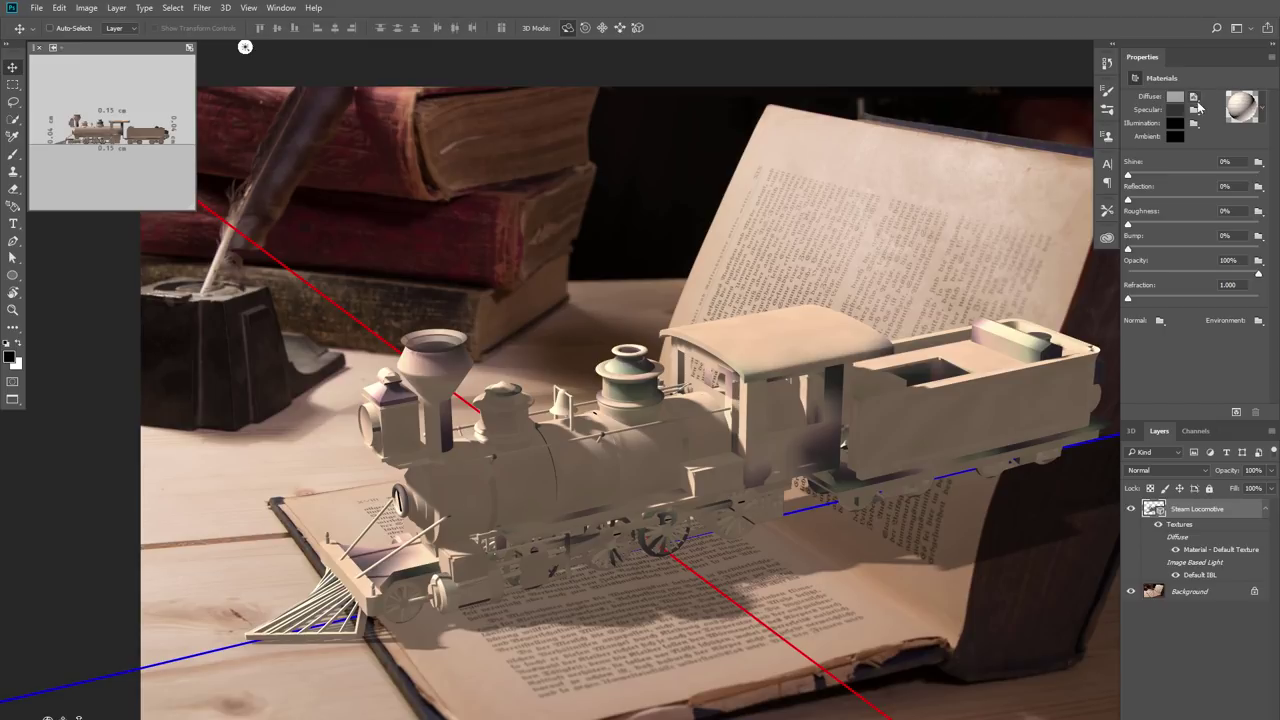
{"action": "left_click", "coordinate": [1194, 97]}
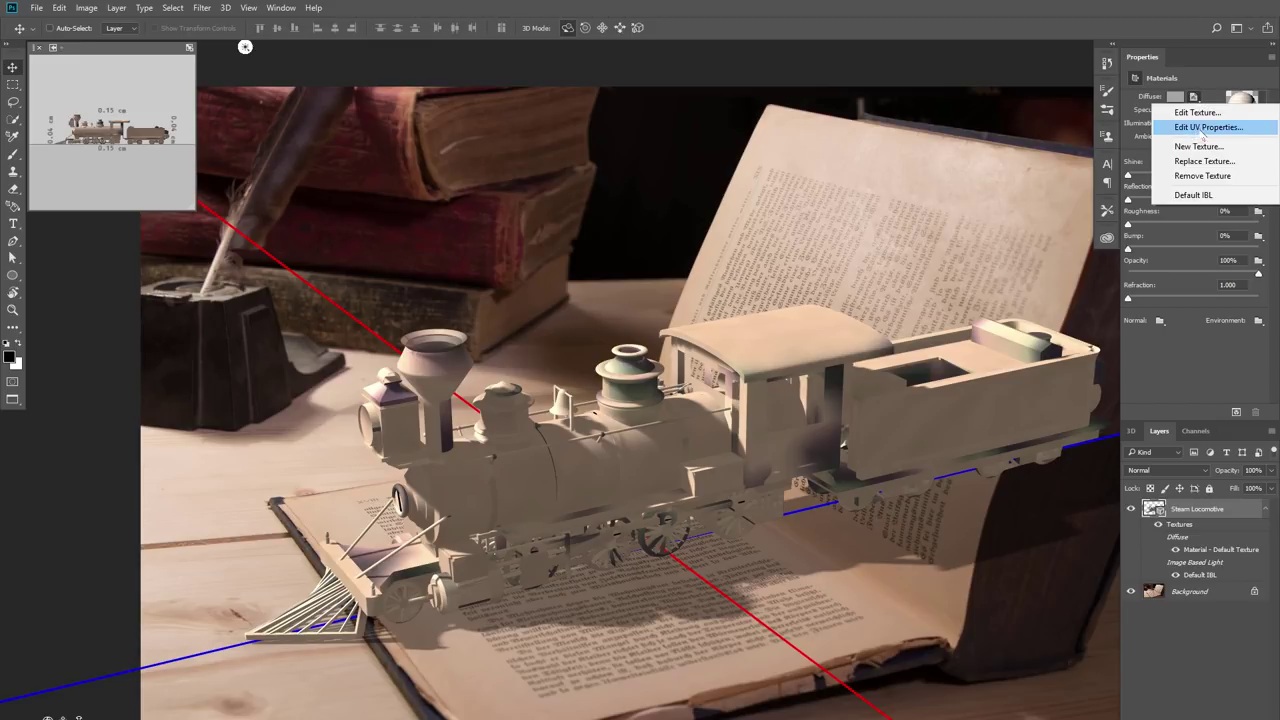
Open Edit UV Properties for the book-page texture and move the dialog clear of the model
{"action": "left_click", "coordinate": [1210, 127]}
{"action": "left_click_drag", "start_coordinate": [700, 172], "coordinate": [783, 292]}
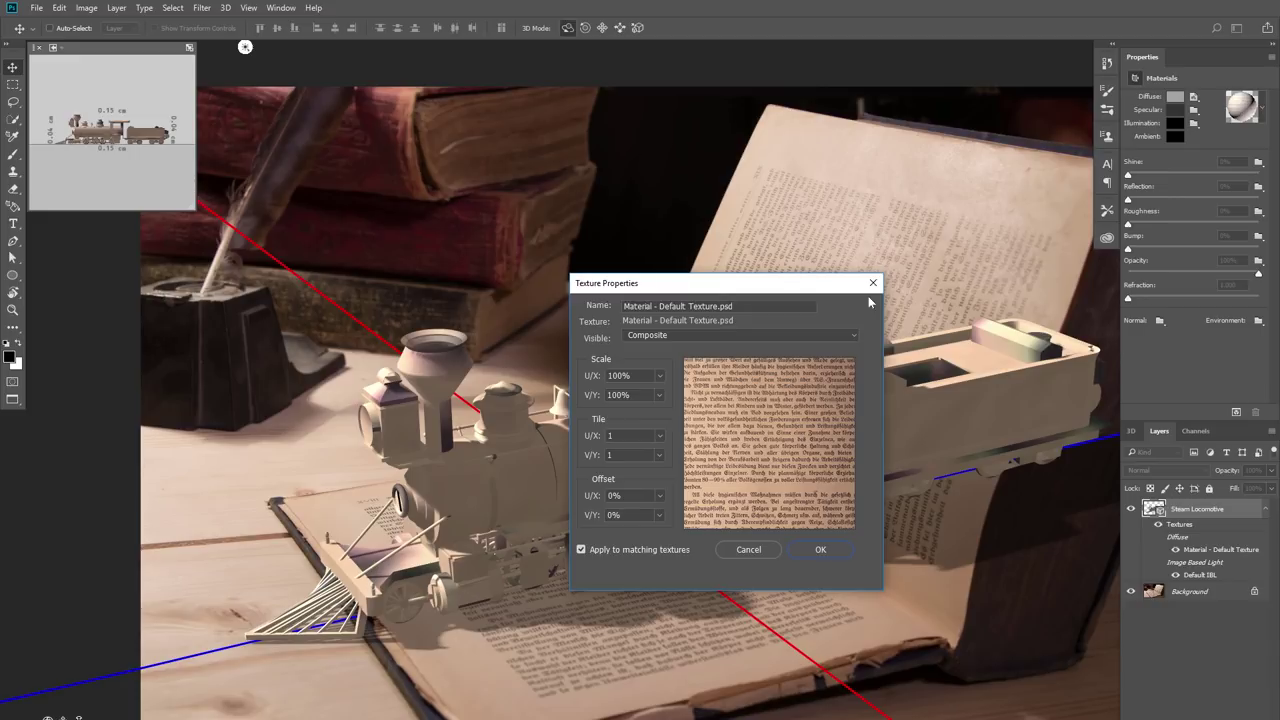
{"action": "left_click_drag", "start_coordinate": [718, 288], "coordinate": [860, 420]}
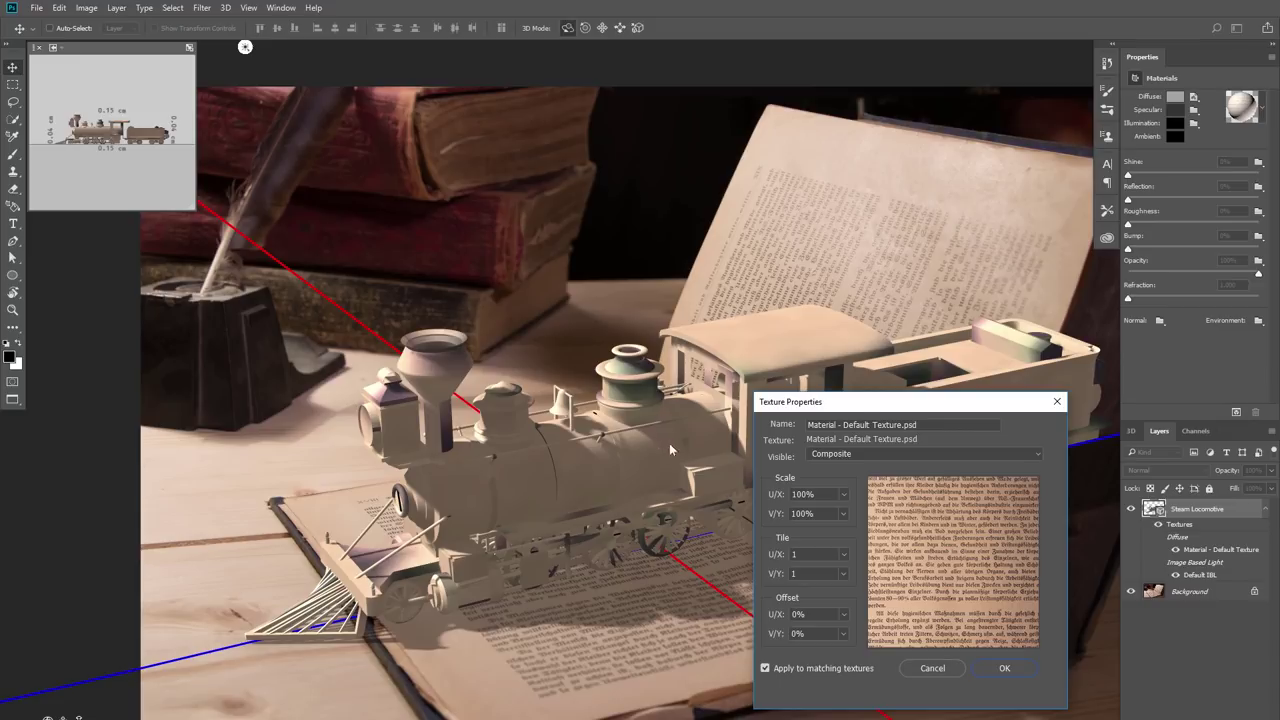
{"action": "left_click_drag", "start_coordinate": [876, 410], "coordinate": [869, 392]}
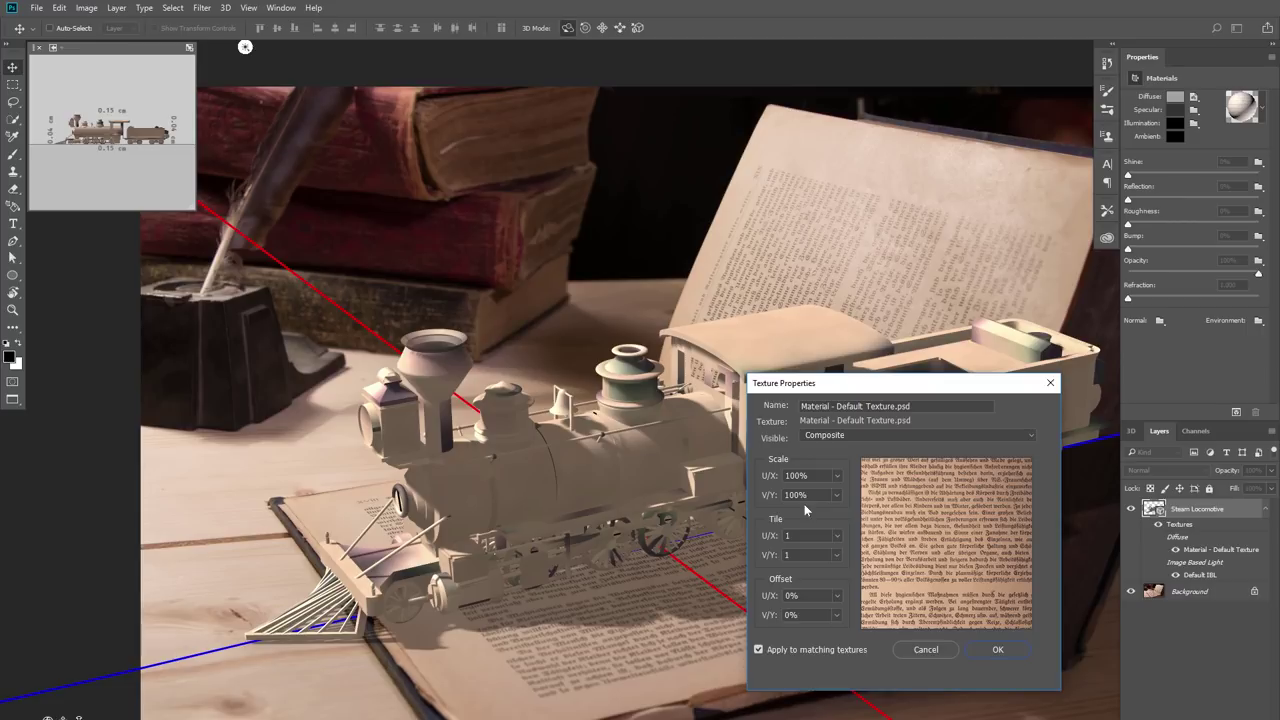
Set the texture's Tile U/X and V/Y to 55 each and apply
{"action": "left_click", "coordinate": [778, 537]}
{"action": "type", "text": "5"}
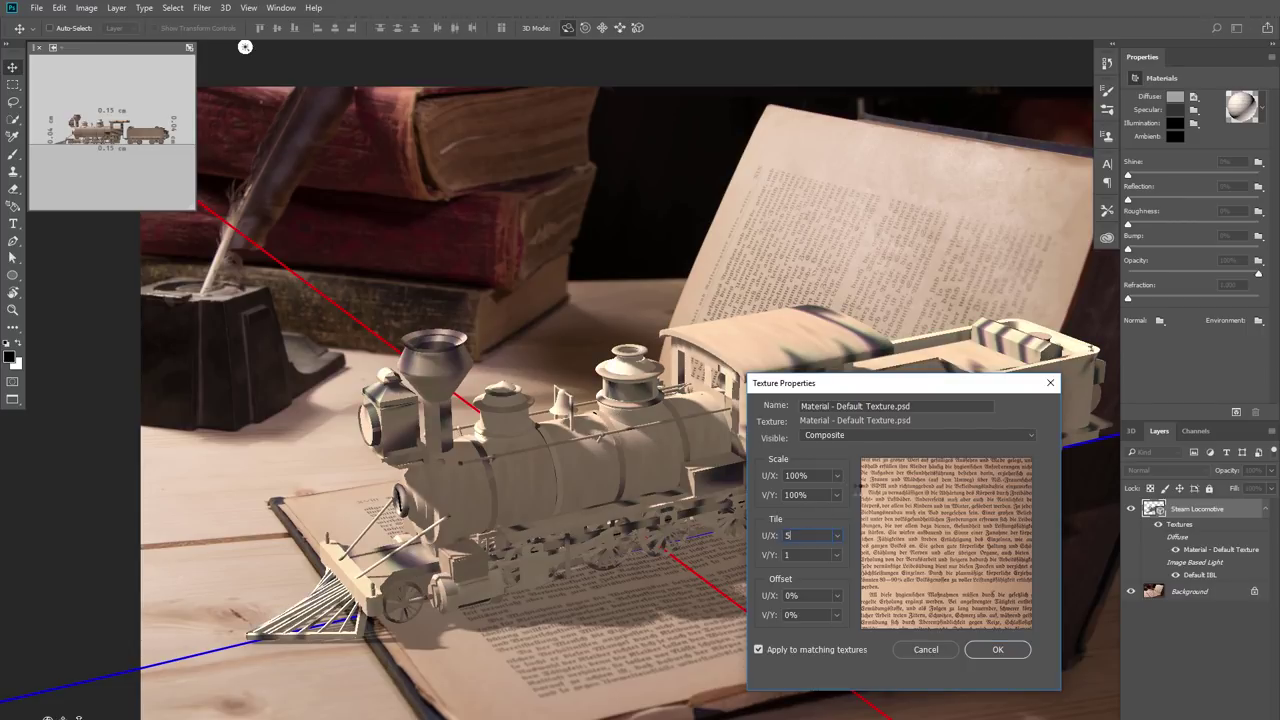
{"action": "type", "text": "5"}
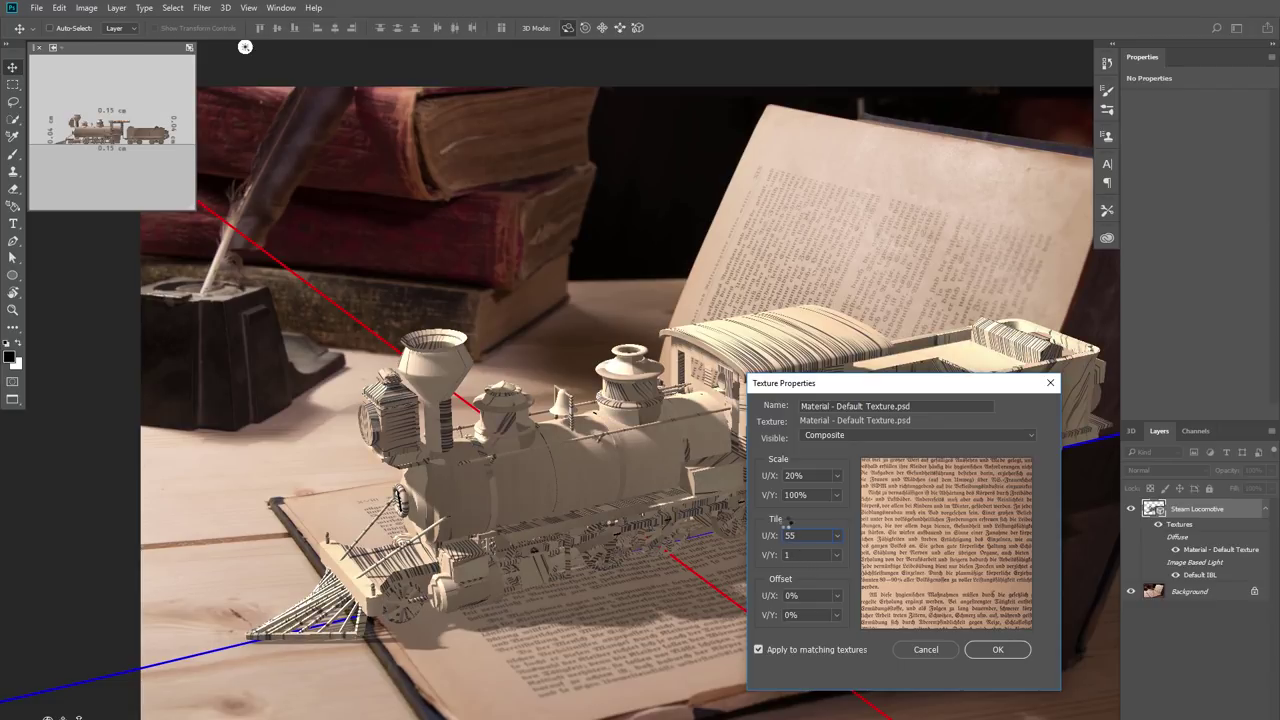
{"action": "key", "text": "Tab"}
{"action": "type", "text": "5"}
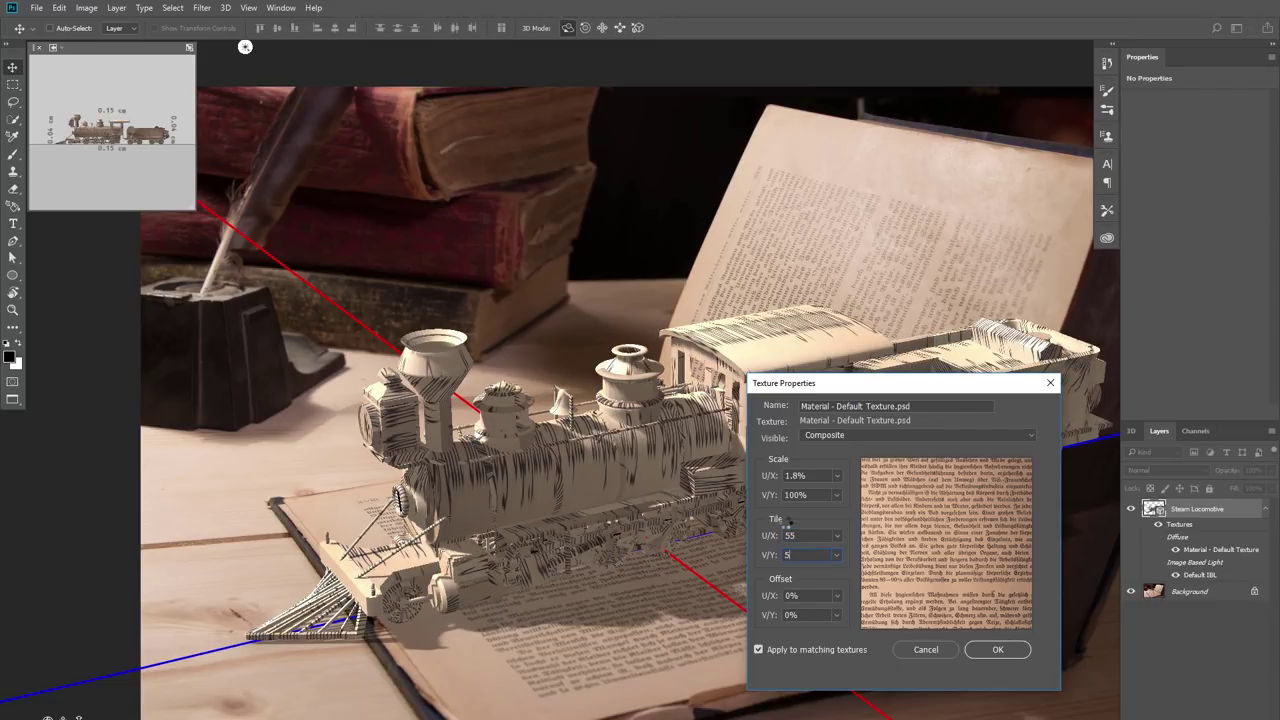
{"action": "type", "text": "5"}
{"action": "key", "text": "Tab"}
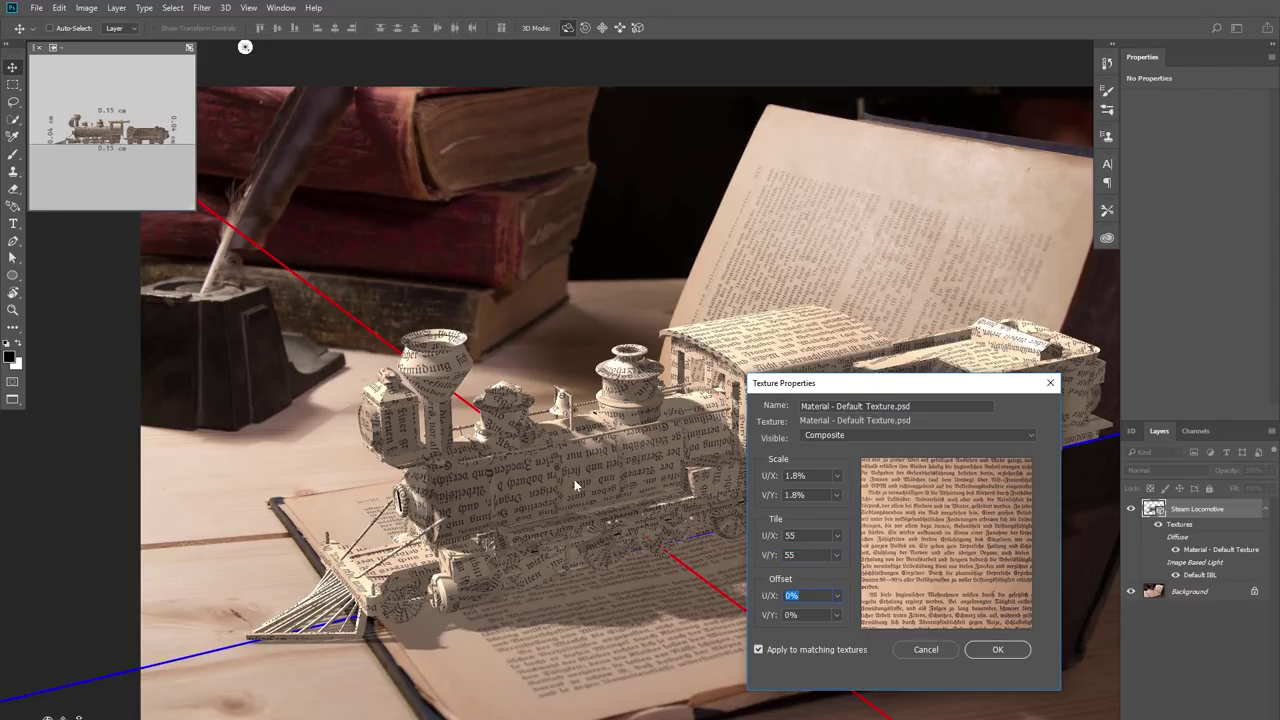
{"action": "left_click_drag", "start_coordinate": [901, 389], "coordinate": [586, 318]}
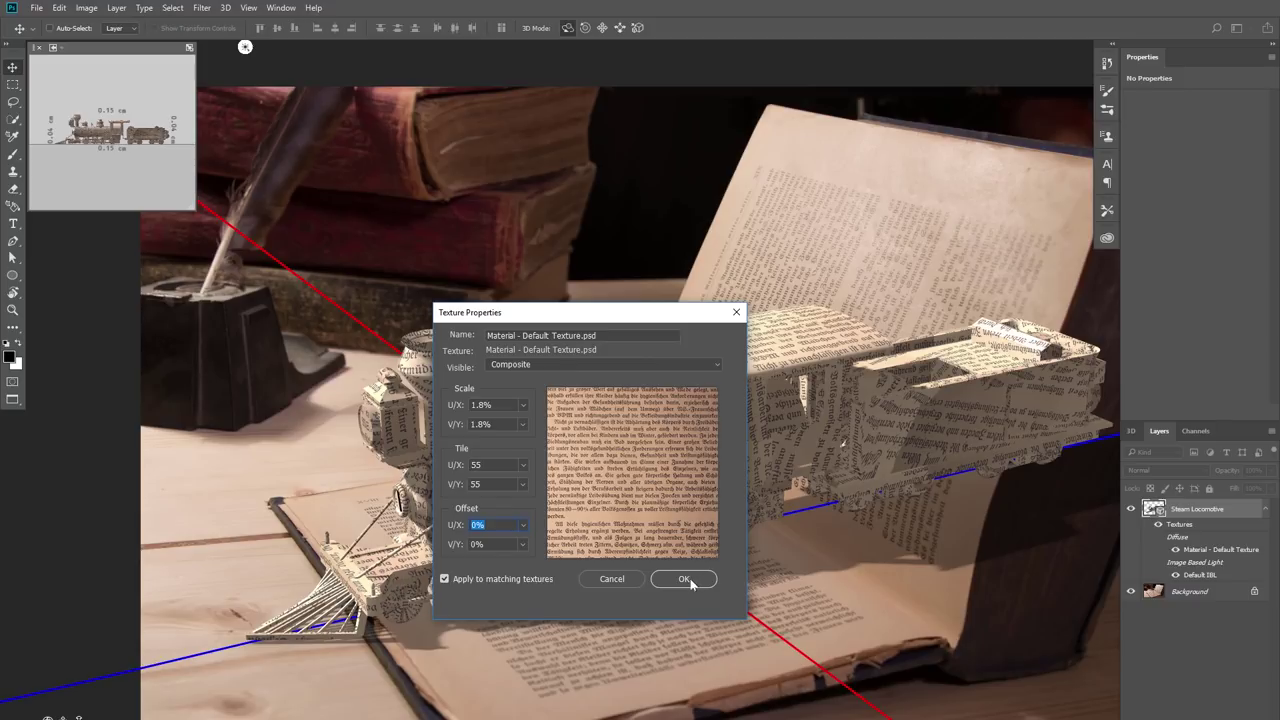
{"action": "left_click", "coordinate": [688, 581]}
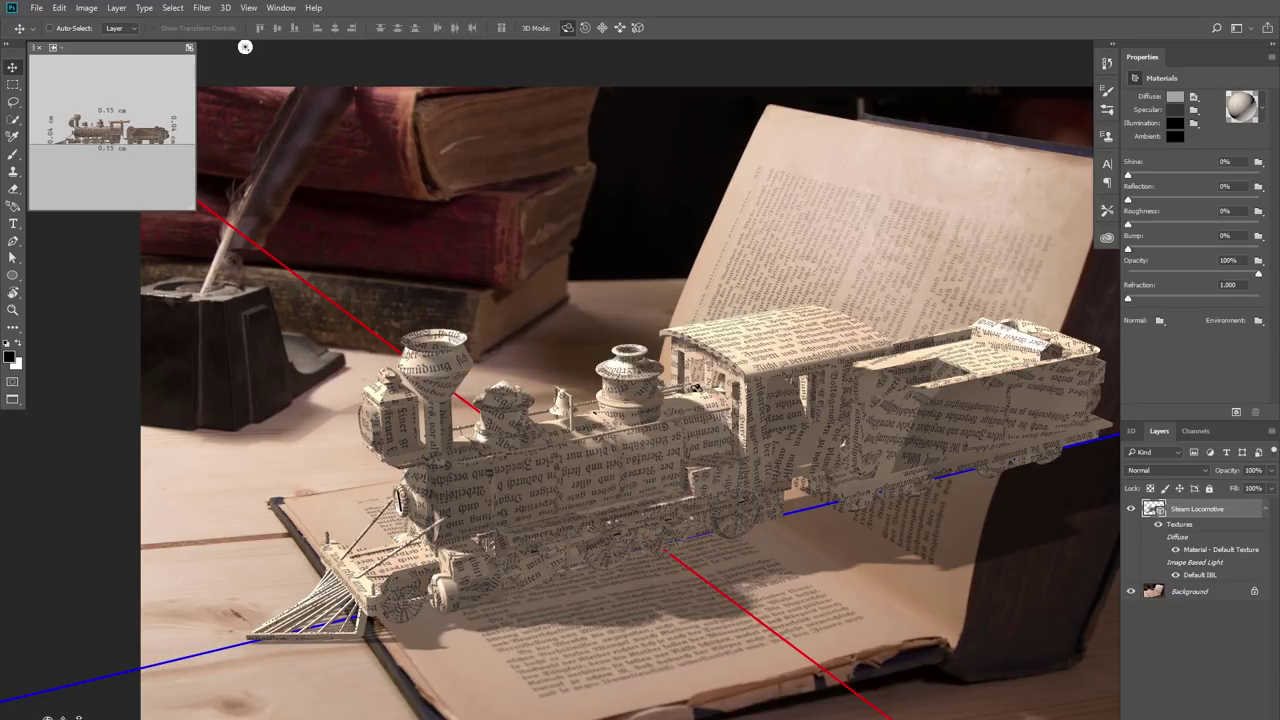
Adjust the image-based light intensity and raise the main light's intensity slightly
{"action": "left_click", "coordinate": [1131, 431]}
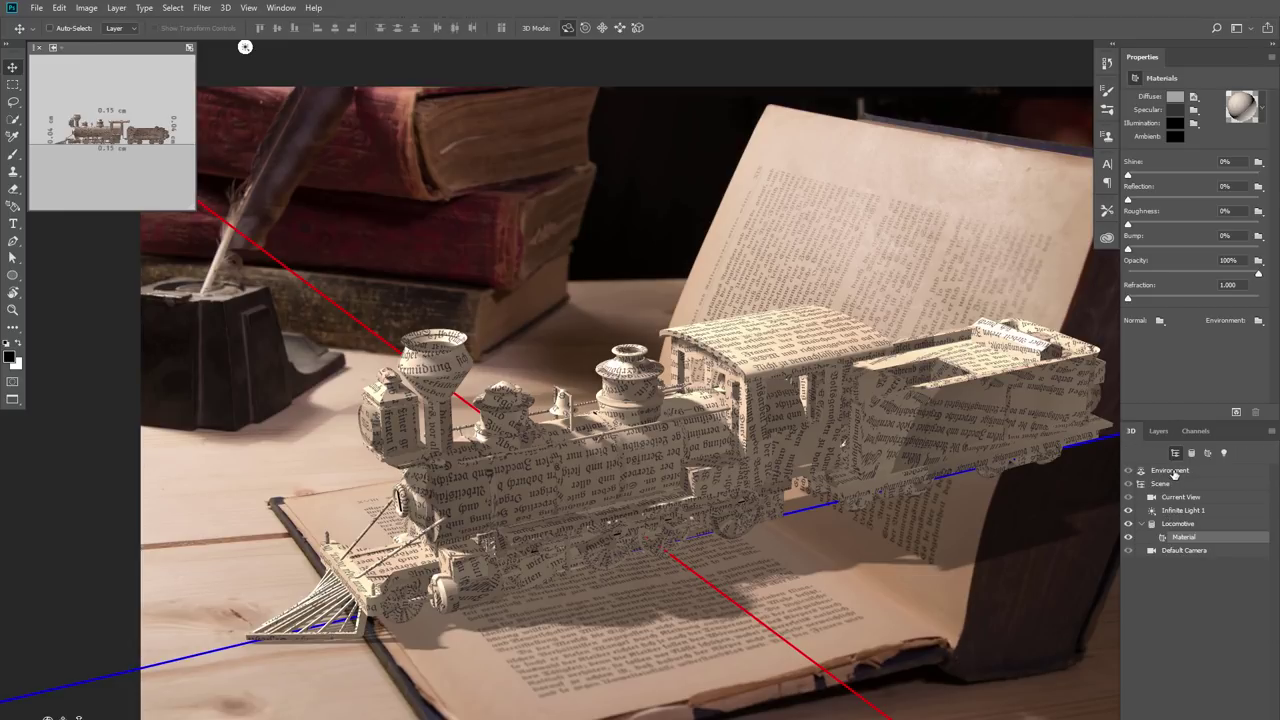
{"action": "left_click", "coordinate": [1172, 471]}
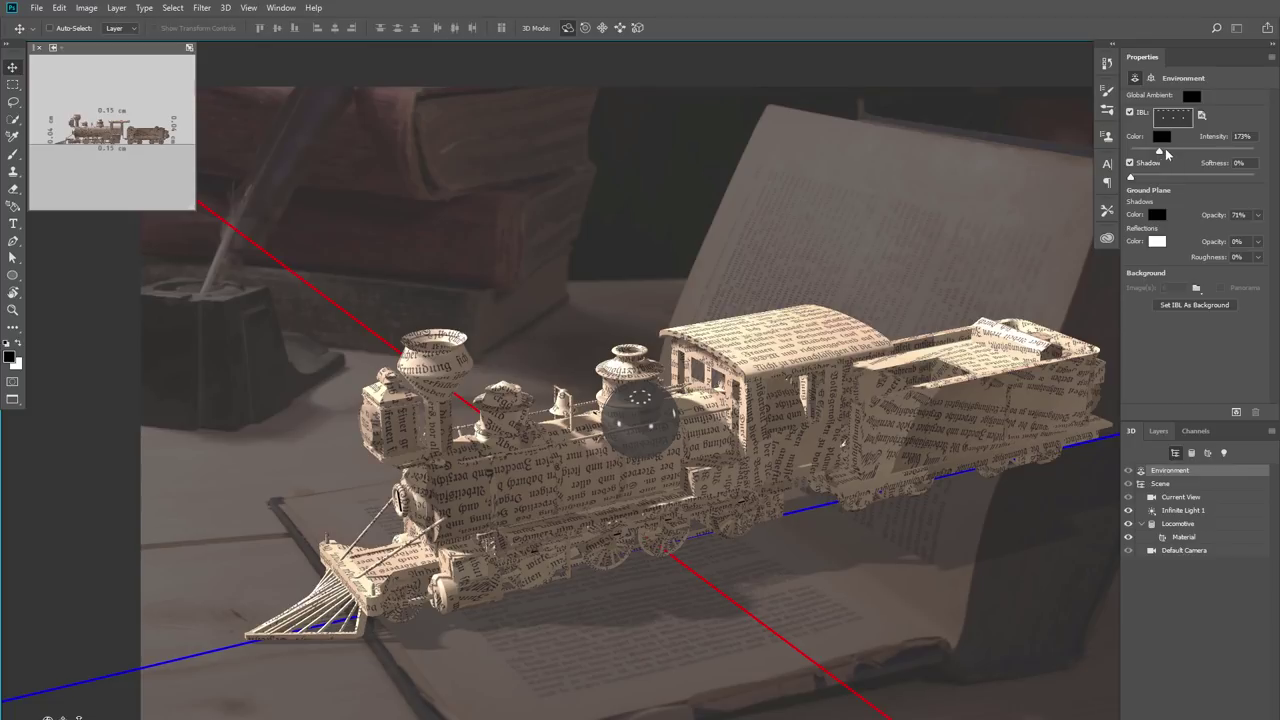
{"action": "mouse_move", "coordinate": [1160, 153]}
{"action": "left_mouse_down"}
{"action": "mouse_move", "coordinate": [1176, 151]}
{"action": "mouse_move", "coordinate": [1148, 151]}
{"action": "left_mouse_up"}
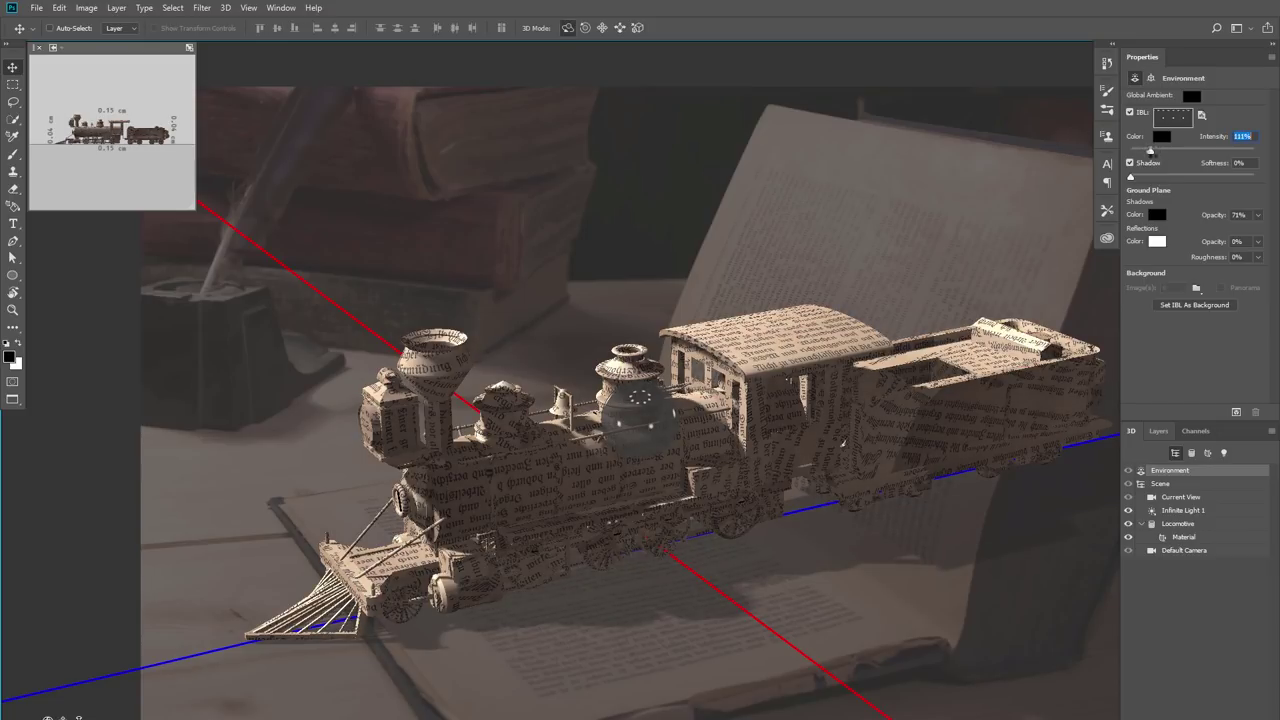
{"action": "left_click", "coordinate": [1161, 485]}
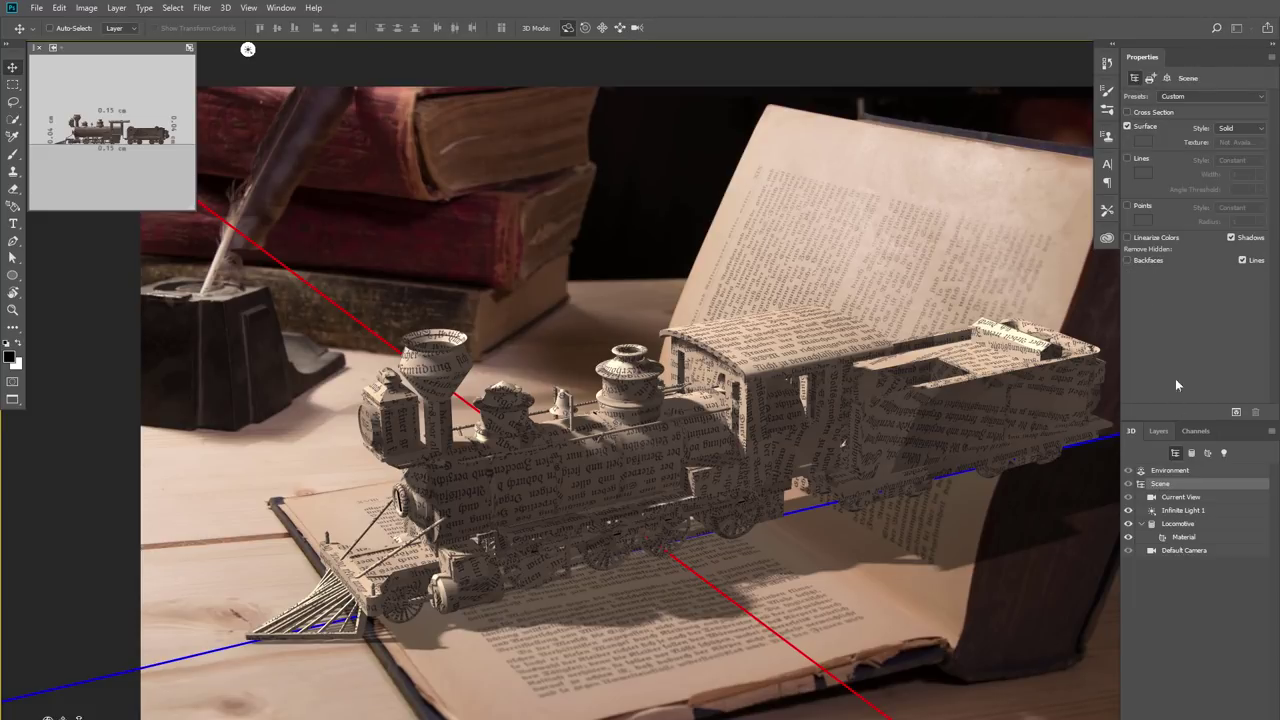
{"action": "left_click", "coordinate": [1182, 511]}
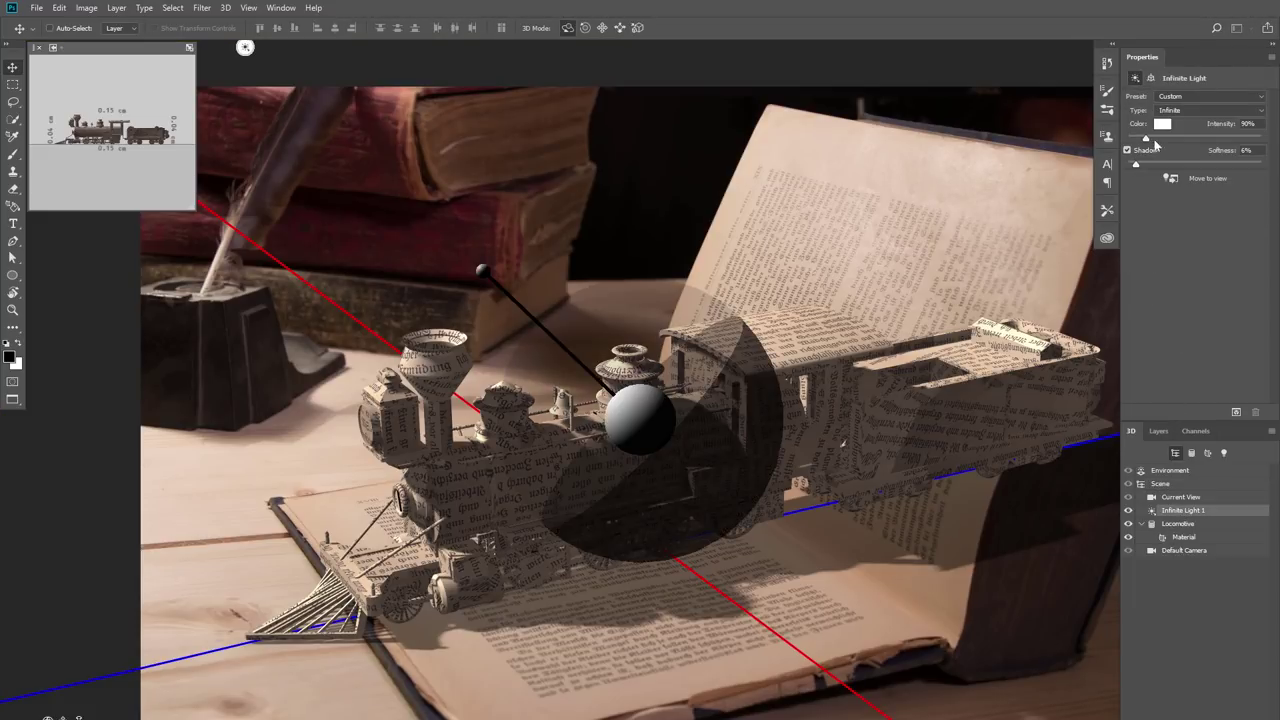
{"action": "left_click_drag", "start_coordinate": [1148, 143], "coordinate": [1150, 140]}
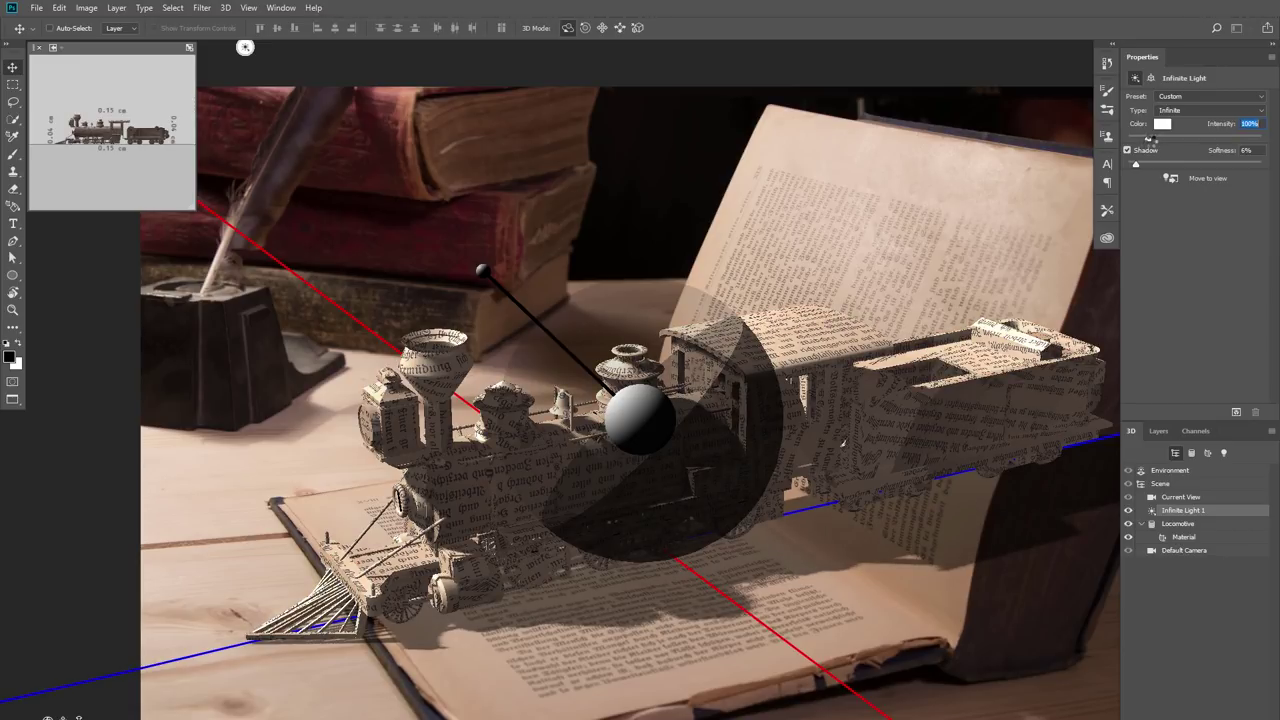
Raise the environment's image-based light intensity to 125% and return to Scene settings
{"action": "left_click", "coordinate": [1183, 537]}
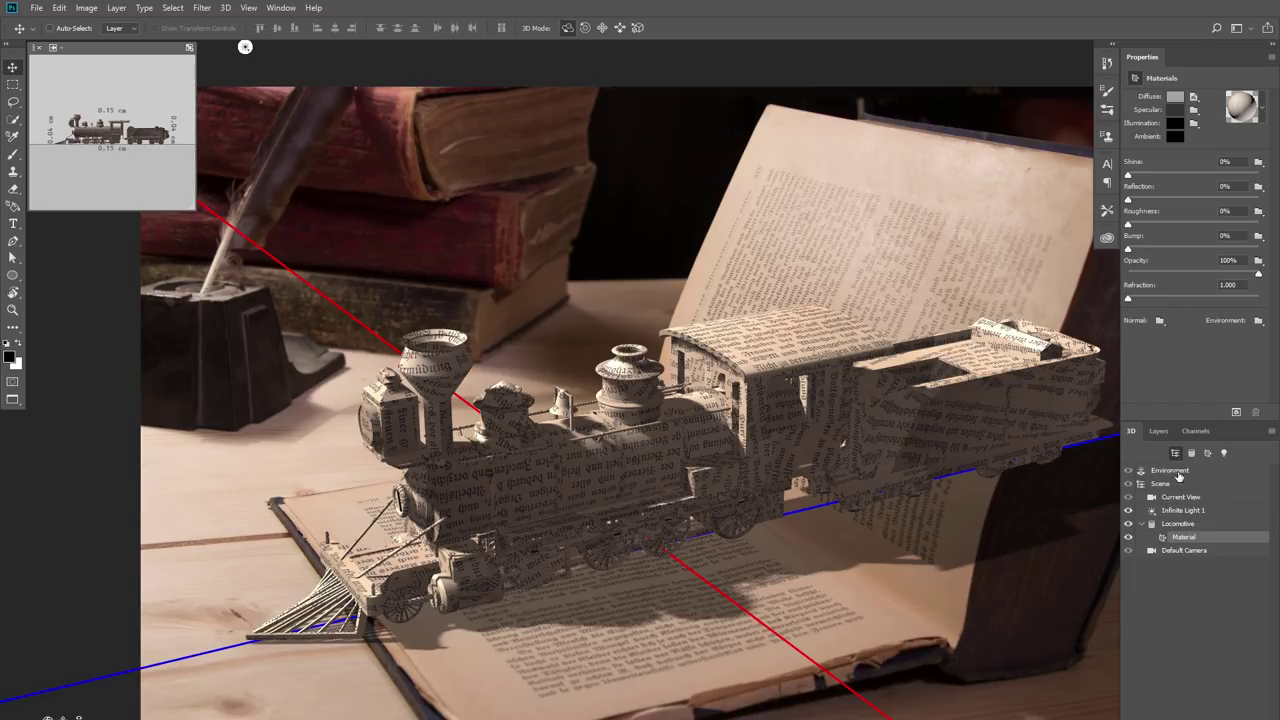
{"action": "left_click", "coordinate": [1168, 470]}
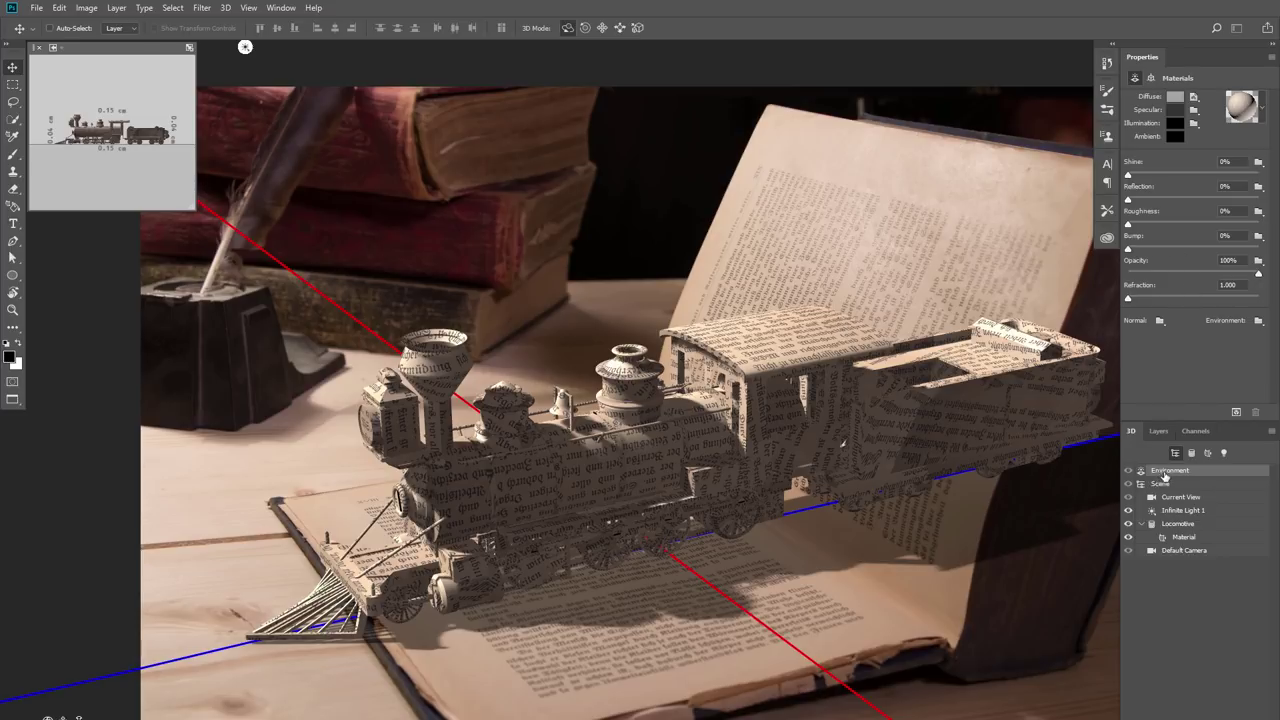
{"action": "left_click", "coordinate": [1164, 472]}
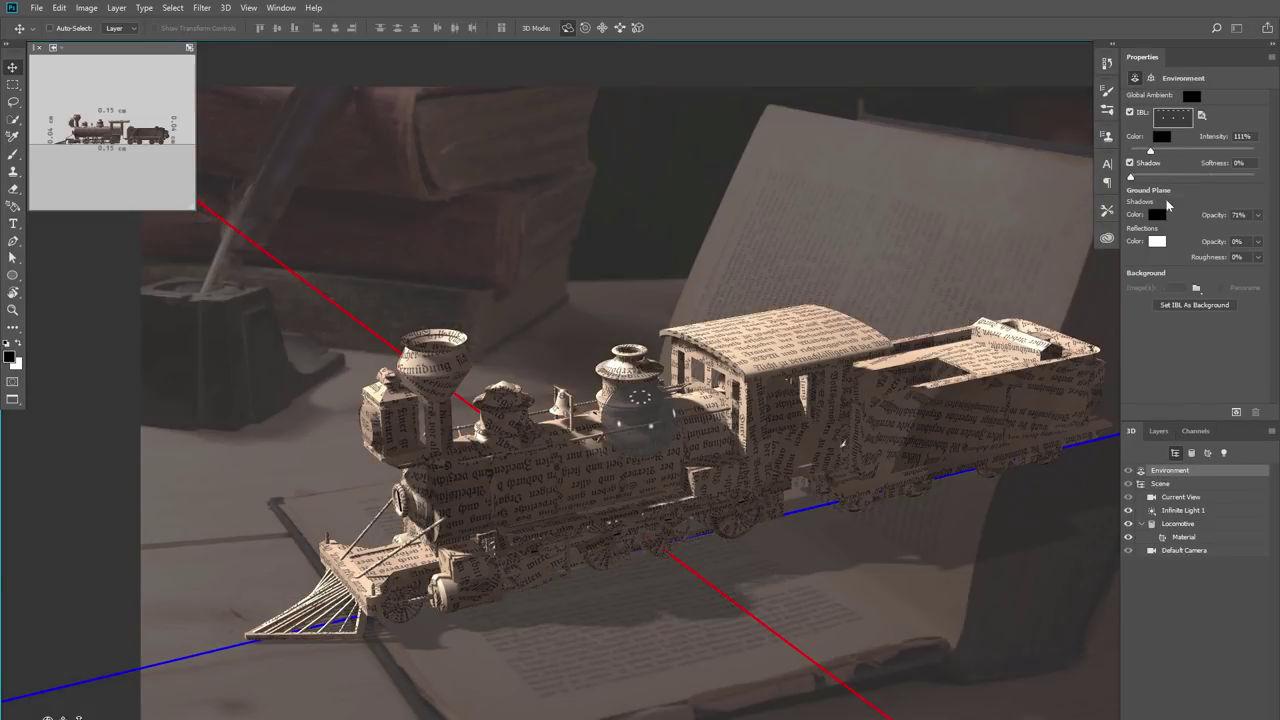
{"action": "left_click_drag", "start_coordinate": [1150, 152], "coordinate": [1155, 148]}
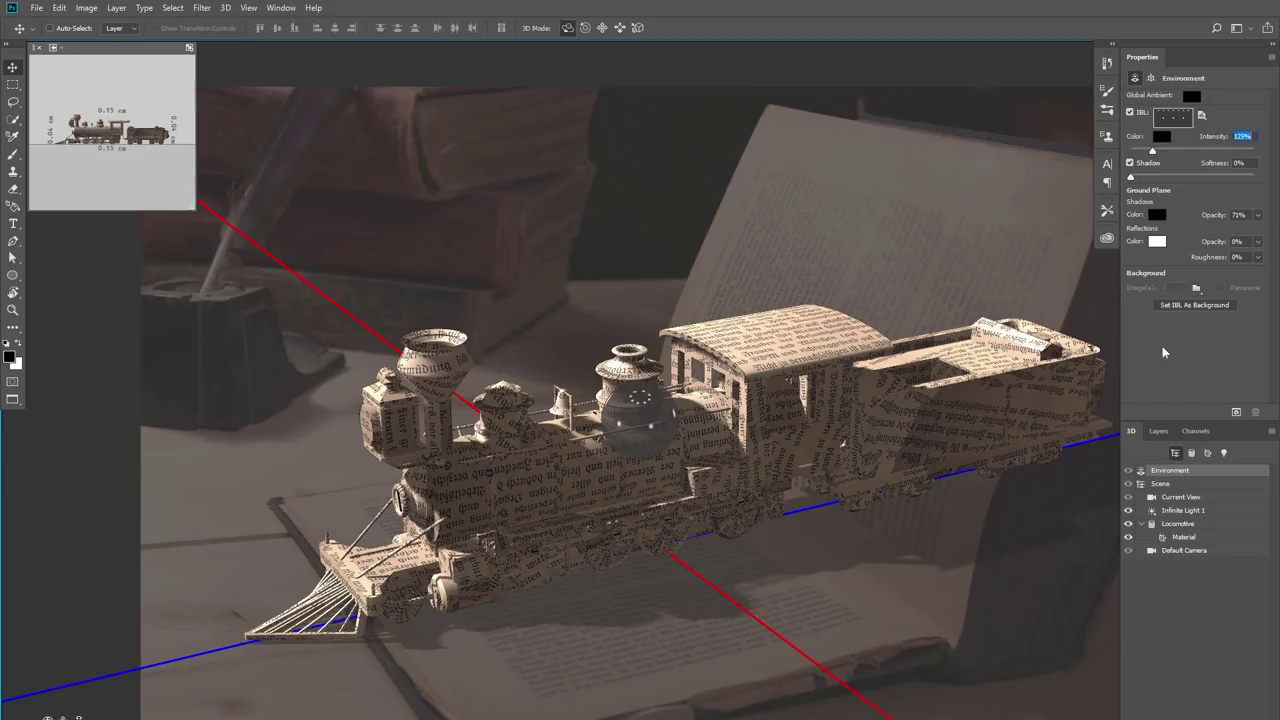
{"action": "left_click", "coordinate": [1166, 485]}
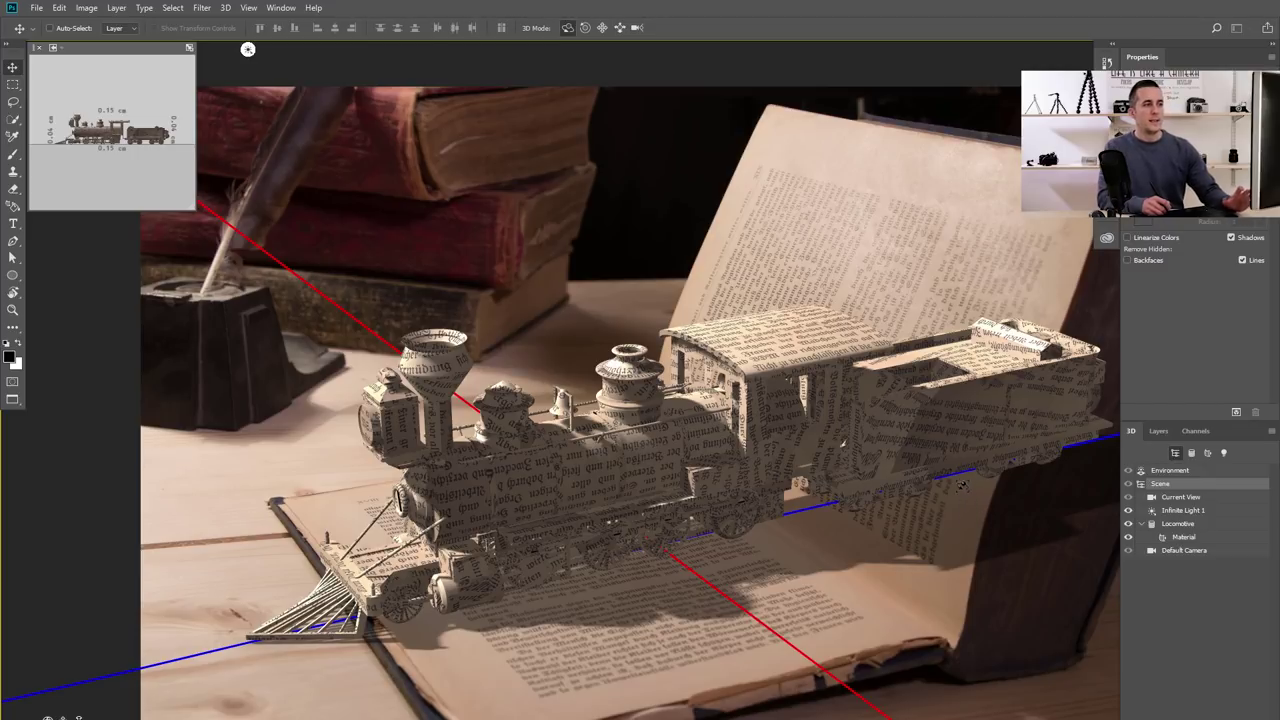
Hide the Steam Locomotive layer in the Layers panel
{"action": "left_click", "coordinate": [1159, 431]}
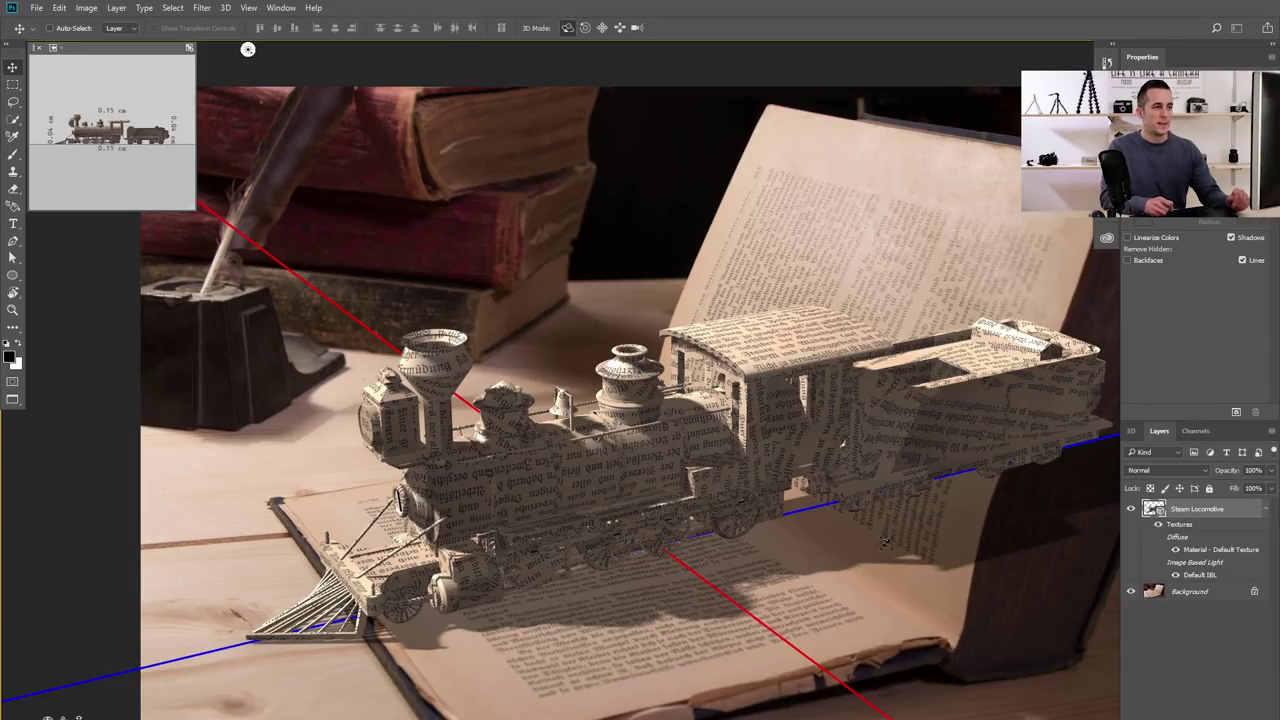
{"action": "left_click", "coordinate": [1131, 510]}
{"action": "left_click", "coordinate": [1131, 510]}
{"action": "left_click", "coordinate": [1131, 510]}
{"action": "left_click", "coordinate": [1131, 510]}
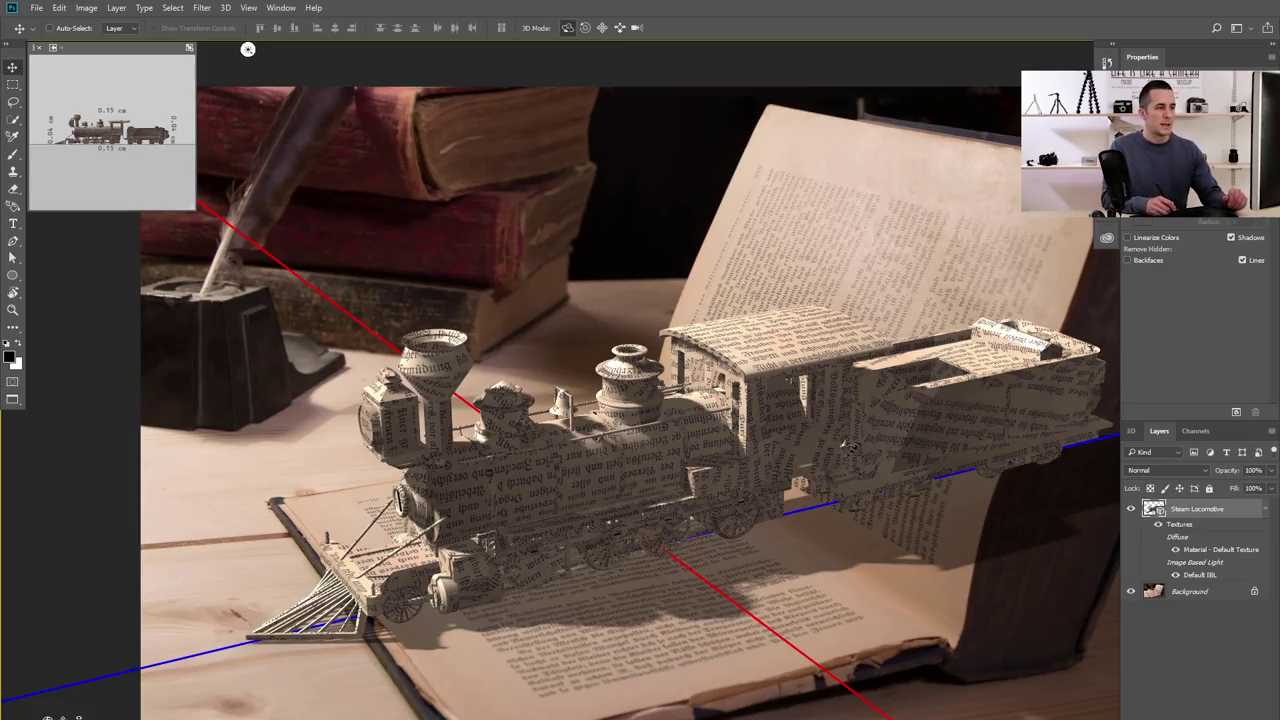
{"action": "left_click", "coordinate": [1131, 509]}
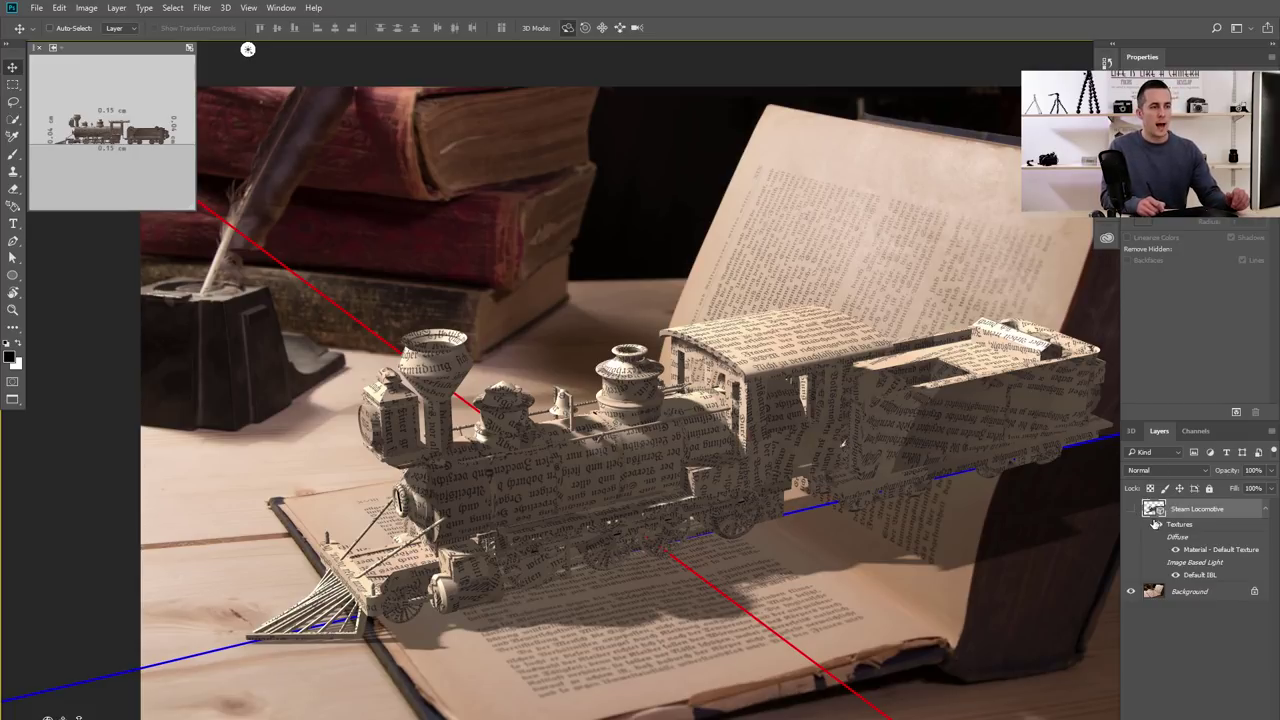
Add a new empty Layer 1 above the Background and centre the open book in view
{"action": "key", "text": "ctrl+shift+alt+n"}
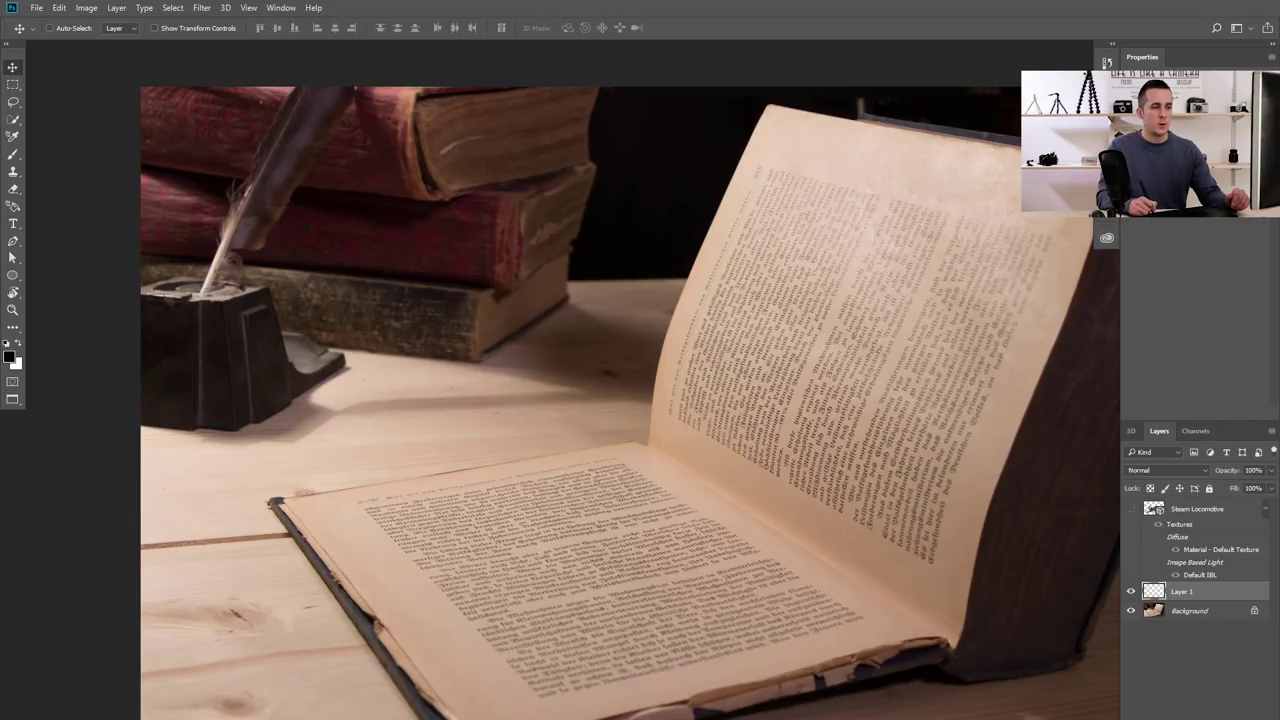
{"action": "scroll", "coordinate": [760, 418], "scroll_direction": "up", "scroll_amount": 1}
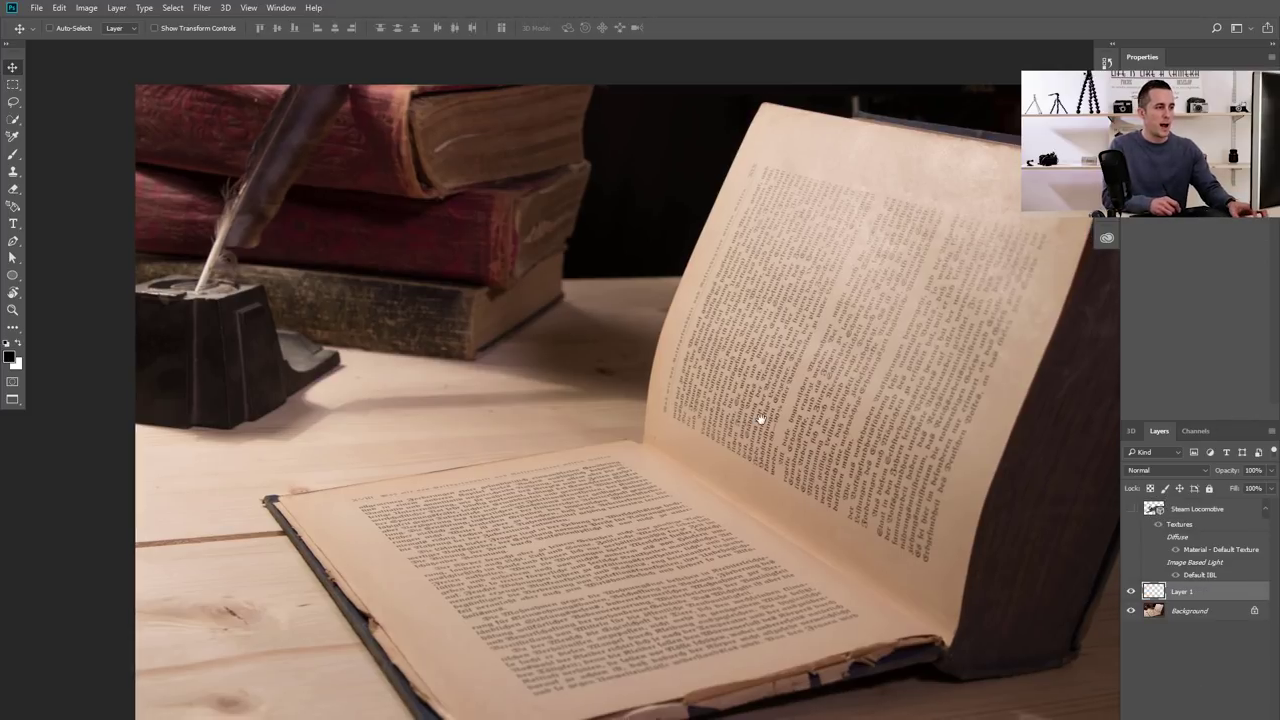
{"action": "left_click_drag", "start_coordinate": [760, 418], "coordinate": [689, 406]}
Lasso an arch shape on the upright page, nudge it up-left, and fill it solid black on Layer 1
{"action": "key", "text": "l"}
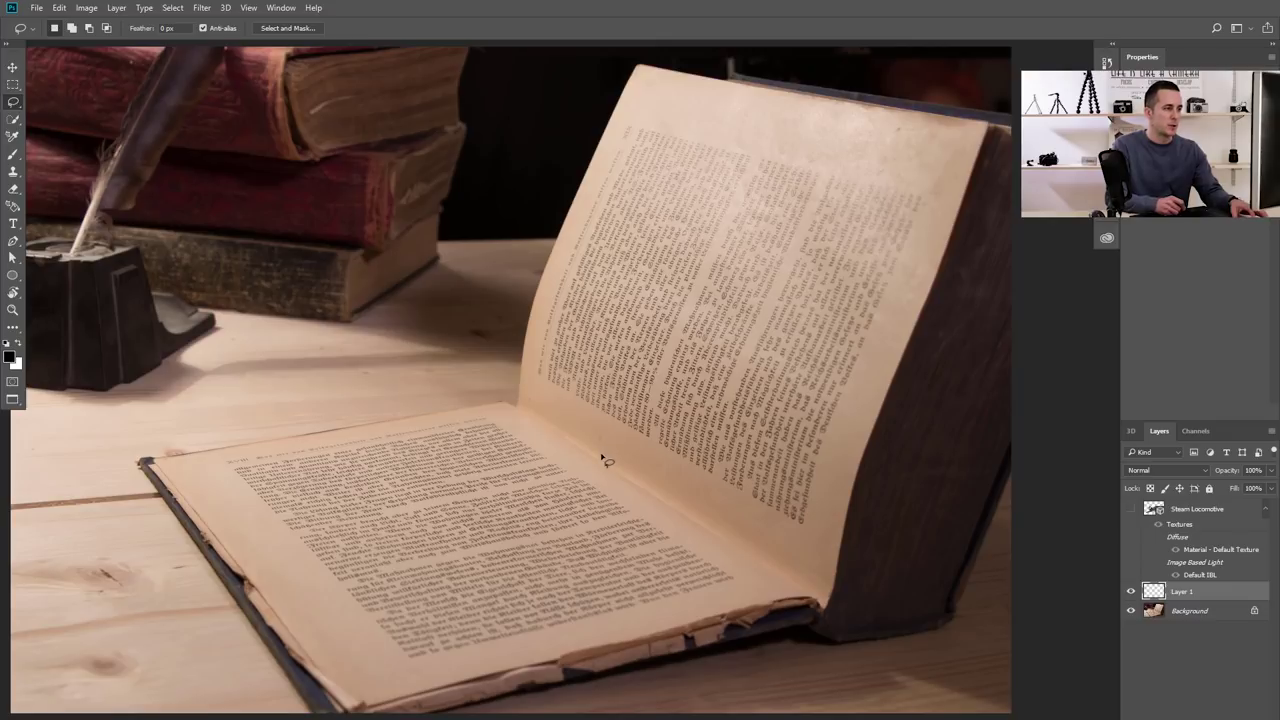
{"action": "mouse_move", "coordinate": [598, 460]}
{"action": "left_mouse_down"}
{"action": "mouse_move", "coordinate": [656, 291]}
{"action": "mouse_move", "coordinate": [682, 255]}
{"action": "mouse_move", "coordinate": [718, 243]}
{"action": "mouse_move", "coordinate": [760, 252]}
{"action": "mouse_move", "coordinate": [781, 272]}
{"action": "mouse_move", "coordinate": [789, 340]}
{"action": "mouse_move", "coordinate": [710, 540]}
{"action": "left_mouse_up"}
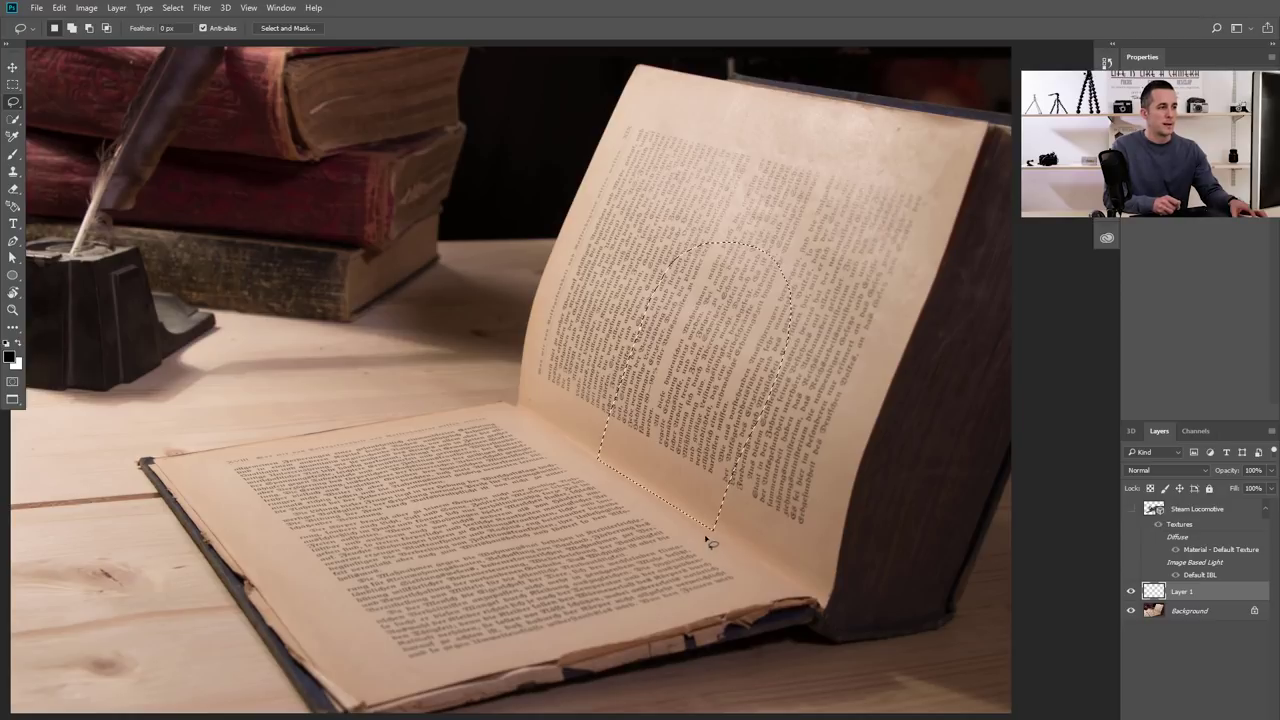
{"action": "left_click_drag", "start_coordinate": [710, 397], "coordinate": [700, 396]}
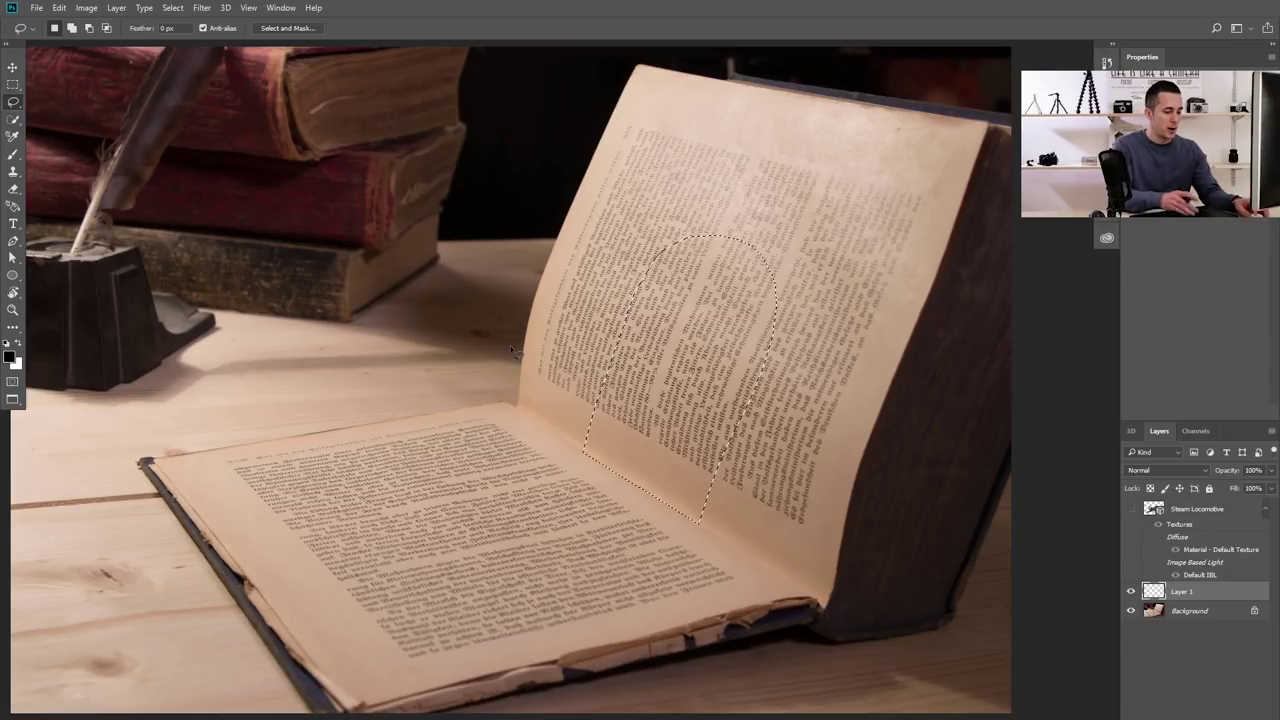
{"action": "key", "text": "alt+BackSpace"}
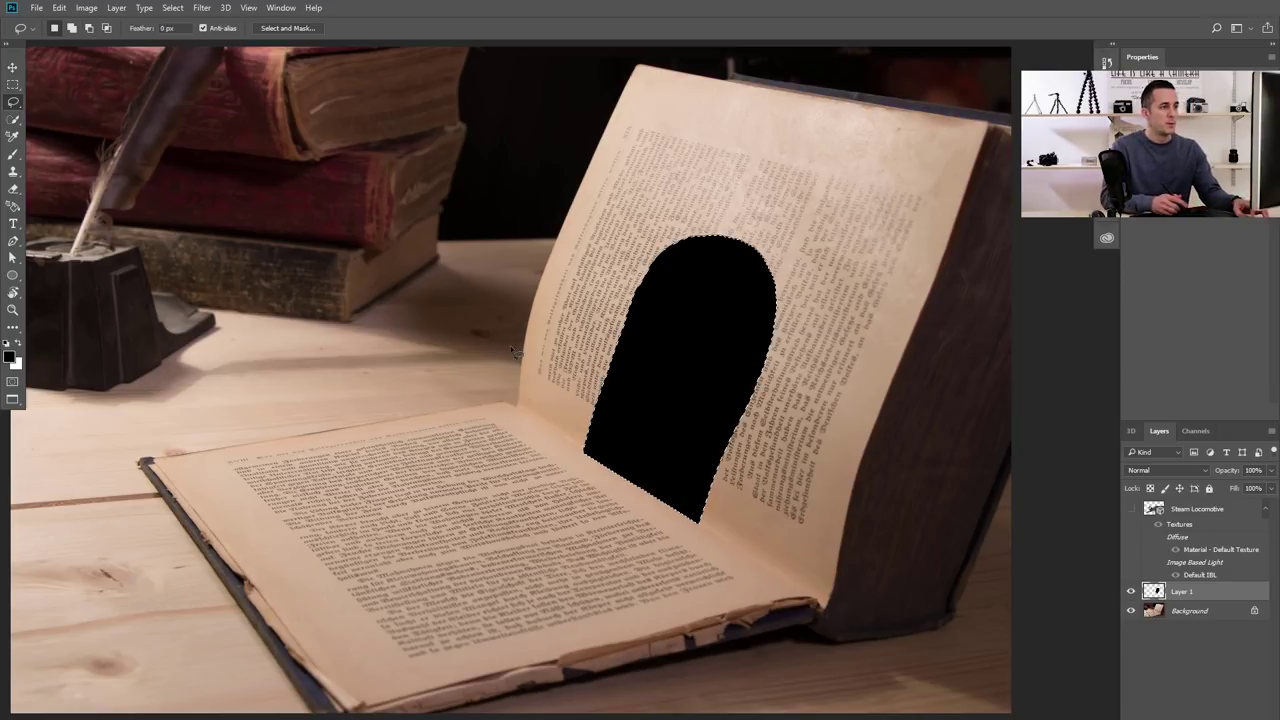
{"action": "key", "text": "ctrl+d"}
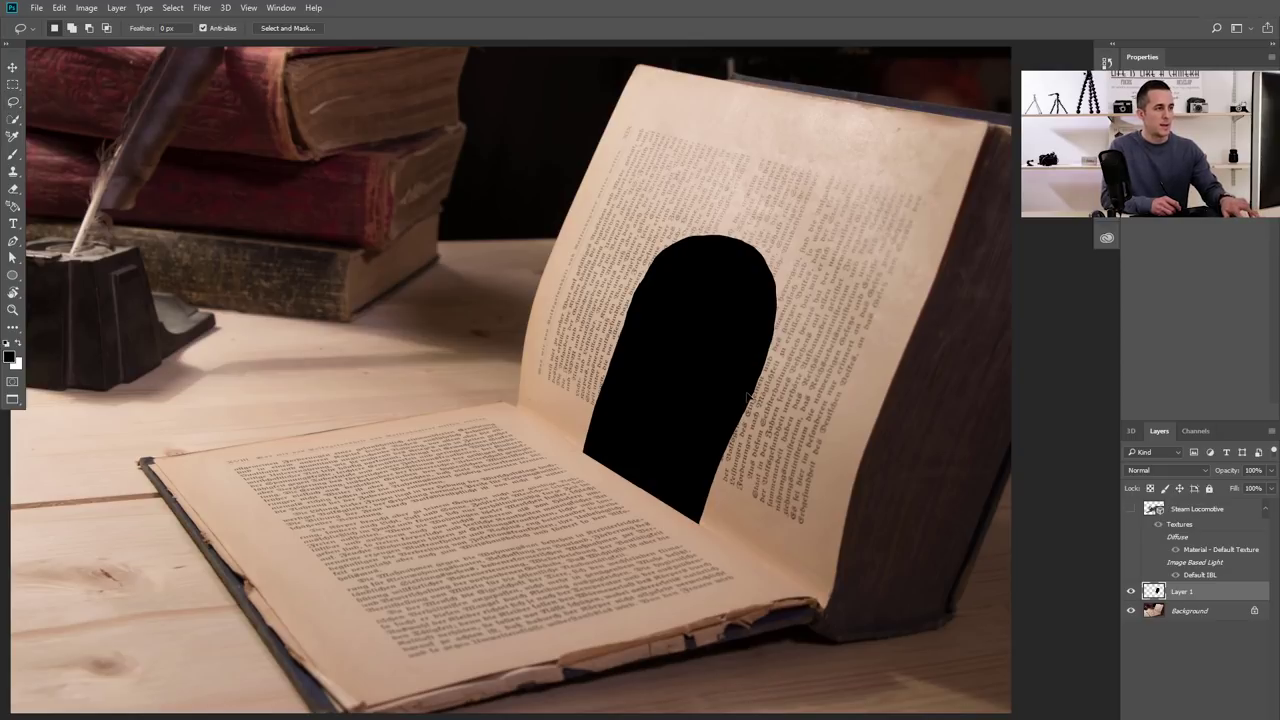
{"action": "key", "text": "ctrl+t"}
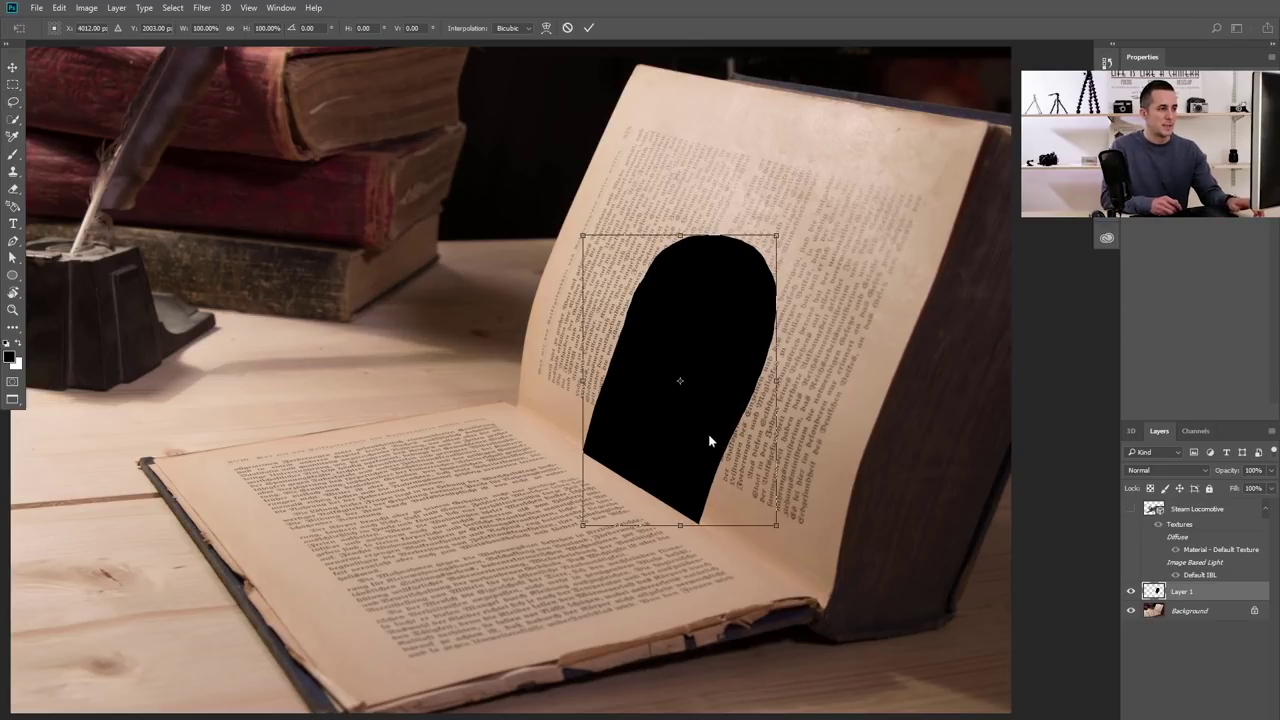
Warp the black arch, pulling its bottom tip down-right and bulging its right edge, then commit
{"action": "right_click", "coordinate": [709, 440]}
{"action": "left_click", "coordinate": [750, 538]}
{"action": "left_click_drag", "start_coordinate": [706, 524], "coordinate": [715, 532]}
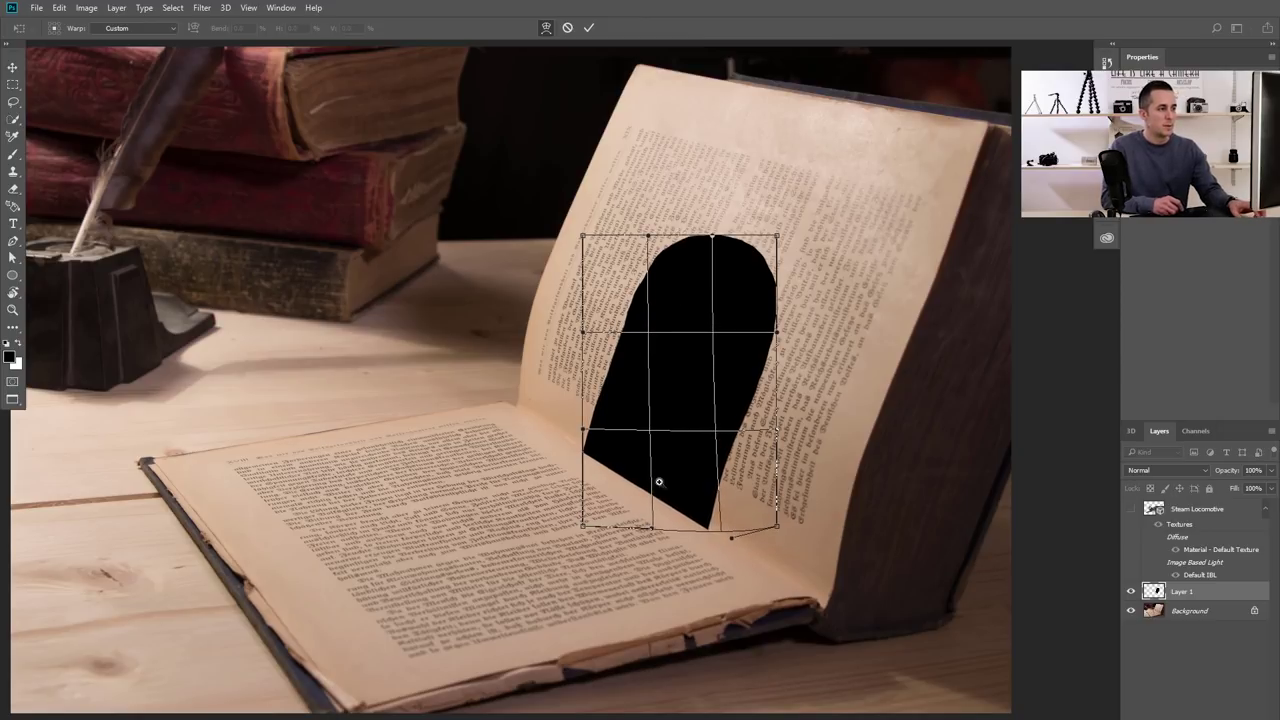
{"action": "scroll", "coordinate": [627, 469], "scroll_direction": "up", "scroll_amount": 3}
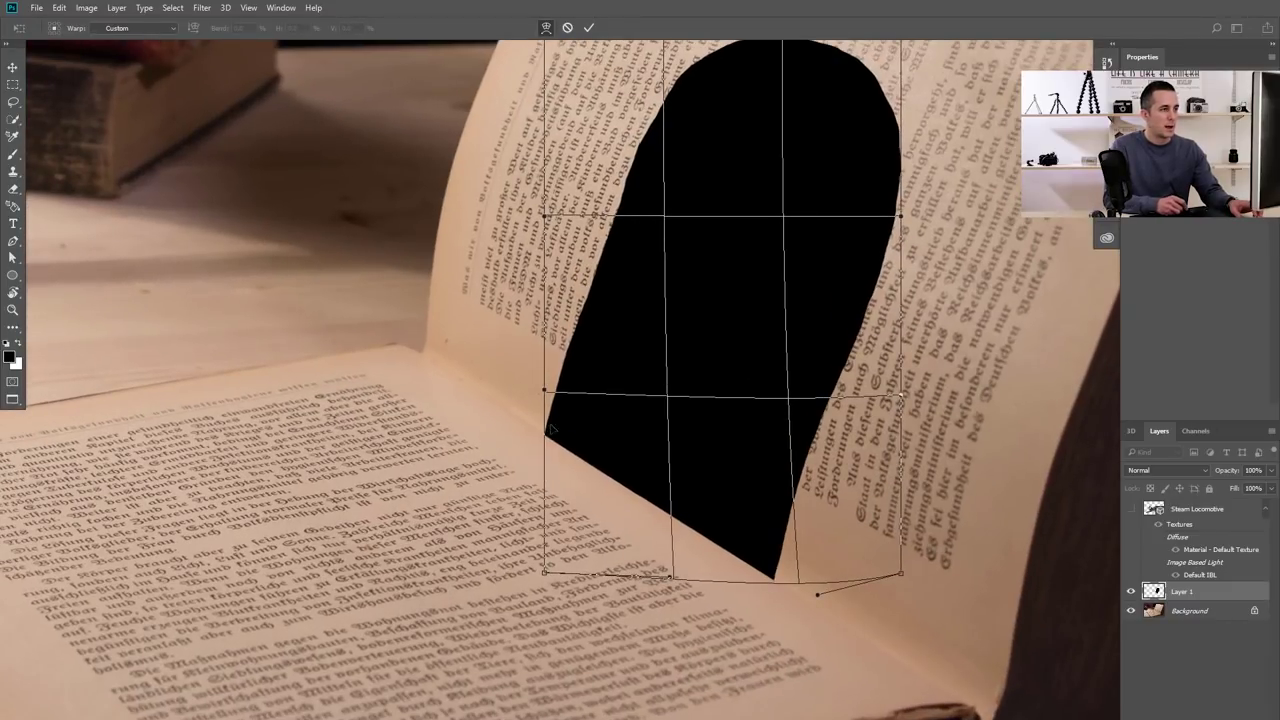
{"action": "scroll", "coordinate": [629, 409], "scroll_direction": "up", "scroll_amount": 3}
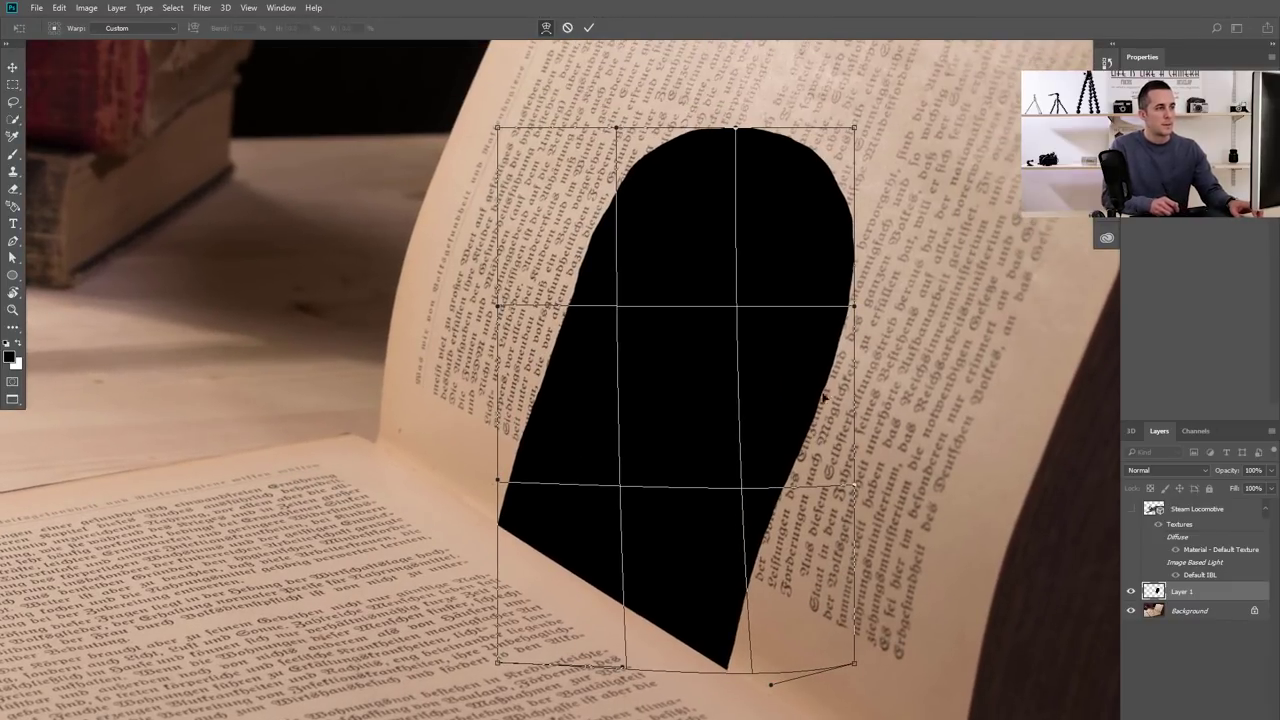
{"action": "left_click_drag", "start_coordinate": [807, 445], "coordinate": [806, 447]}
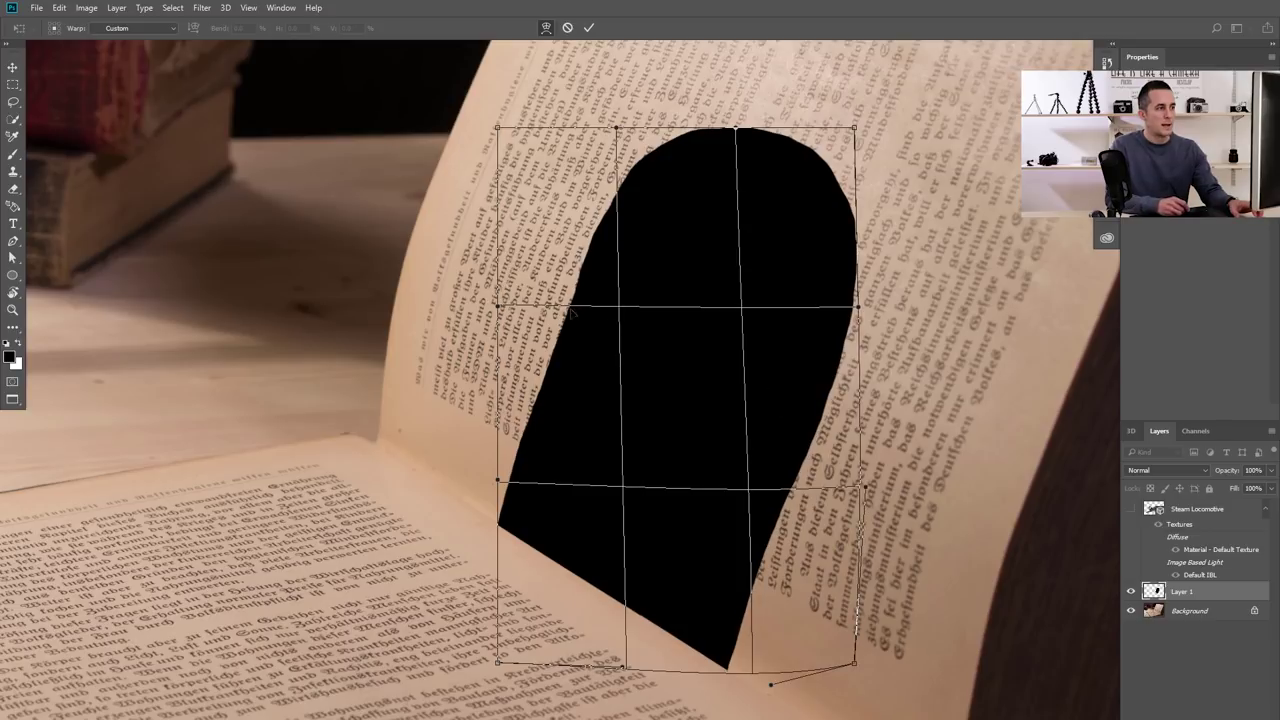
{"action": "key", "text": "Return"}
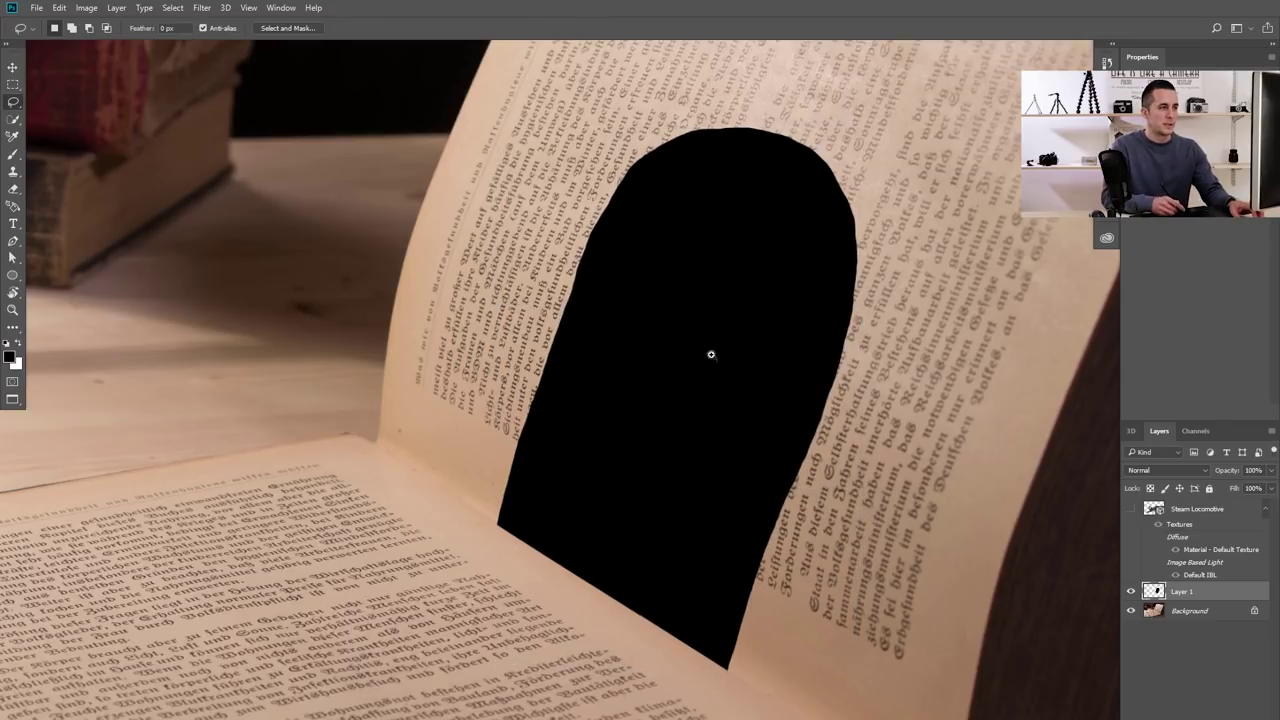
{"action": "key", "text": "ctrl+0"}
{"action": "scroll", "coordinate": [640, 403], "scroll_direction": "down", "scroll_amount": 1}
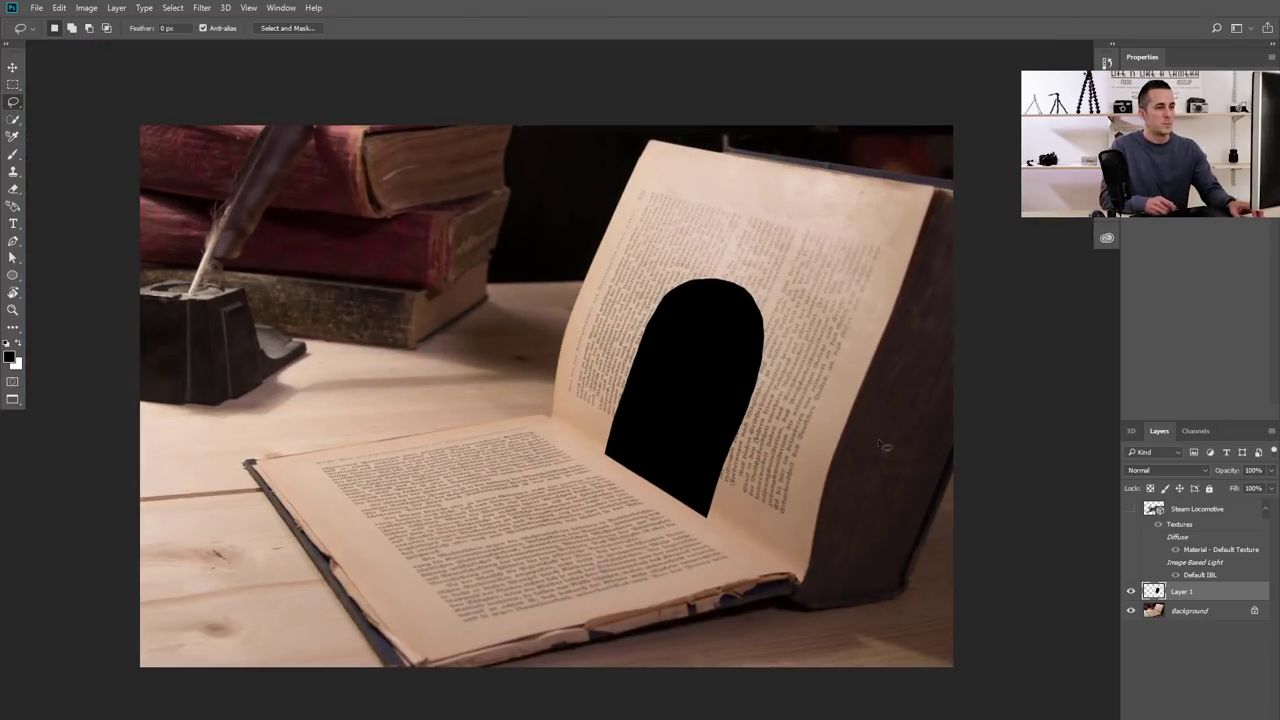
Show the Steam Locomotive layer, set the arch layer to 100% opacity, and make the locomotive semi-transparent
{"action": "left_click", "coordinate": [1131, 510]}
{"action": "scroll", "coordinate": [712, 486], "scroll_direction": "up", "scroll_amount": 1}
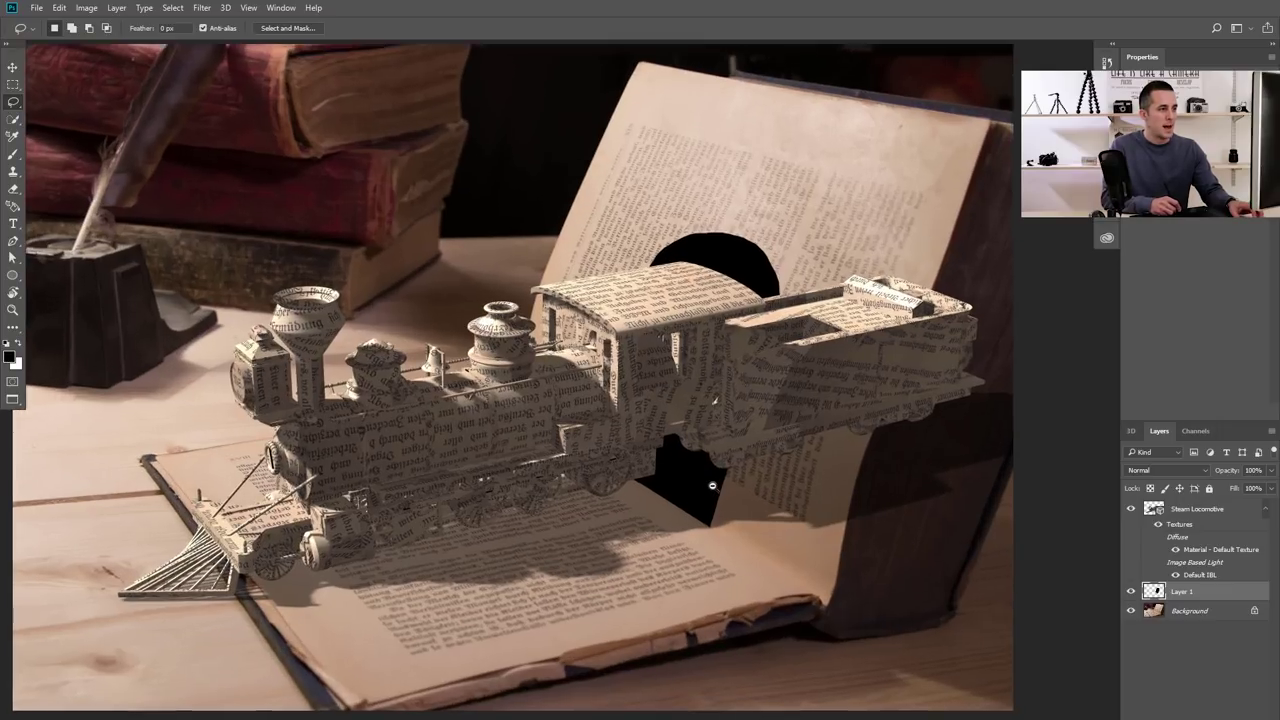
{"action": "left_click_drag", "start_coordinate": [1226, 470], "coordinate": [1203, 474]}
{"action": "type", "text": "100"}
{"action": "key", "text": "Return"}
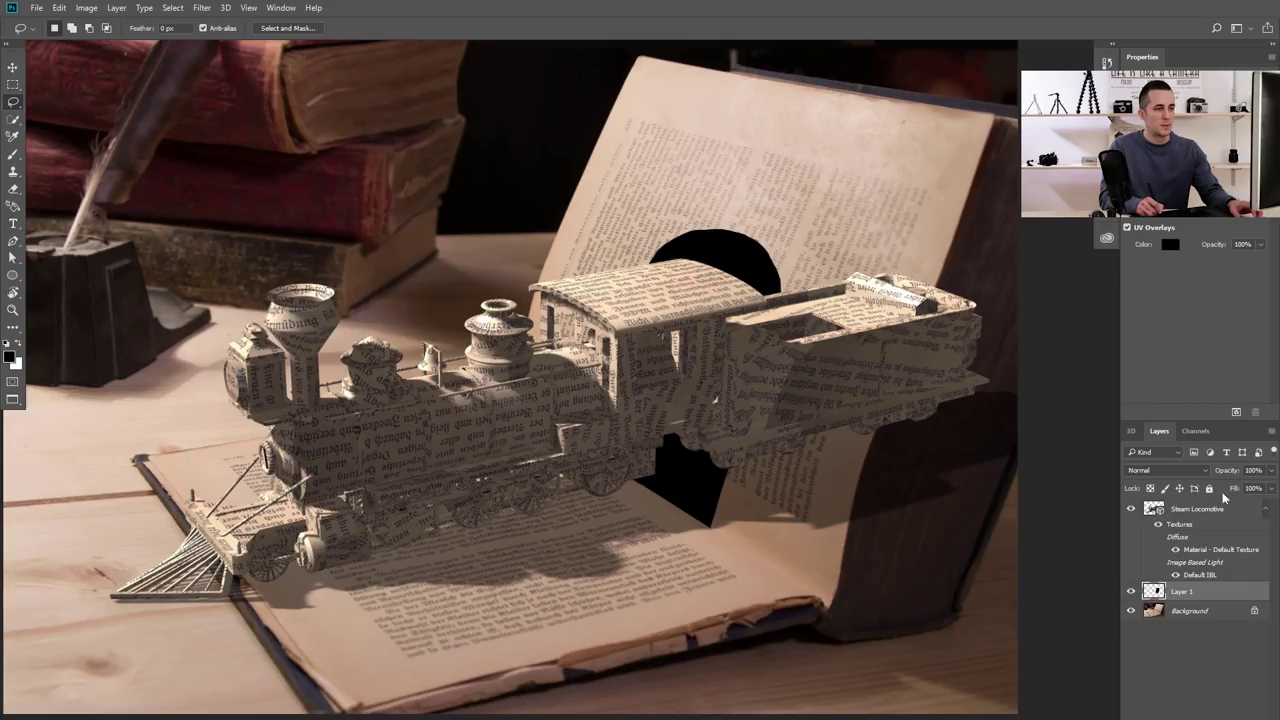
{"action": "left_click", "coordinate": [1222, 507]}
{"action": "mouse_move", "coordinate": [1233, 476]}
{"action": "left_mouse_down"}
{"action": "mouse_move", "coordinate": [1197, 483]}
{"action": "mouse_move", "coordinate": [1240, 479]}
{"action": "left_mouse_up"}
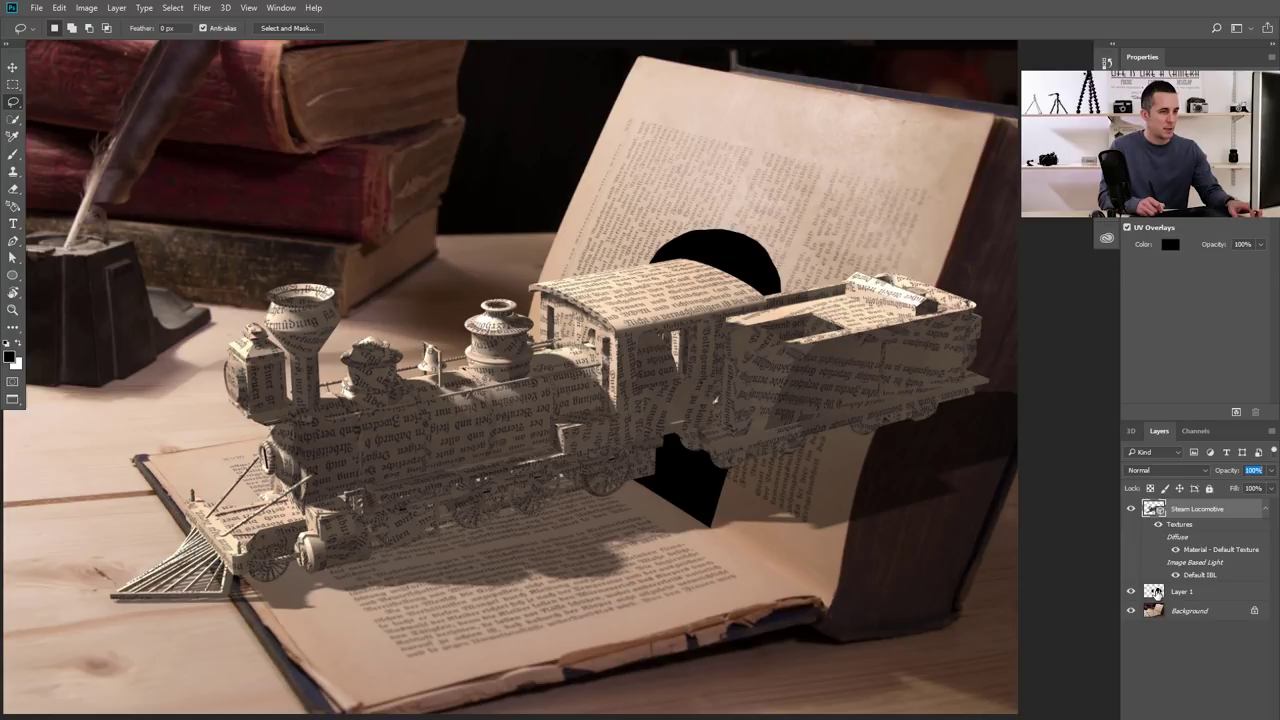
Widen the black tunnel, rotate it about 2 degrees, and stretch its right corners outward
{"action": "left_click", "coordinate": [1155, 592]}
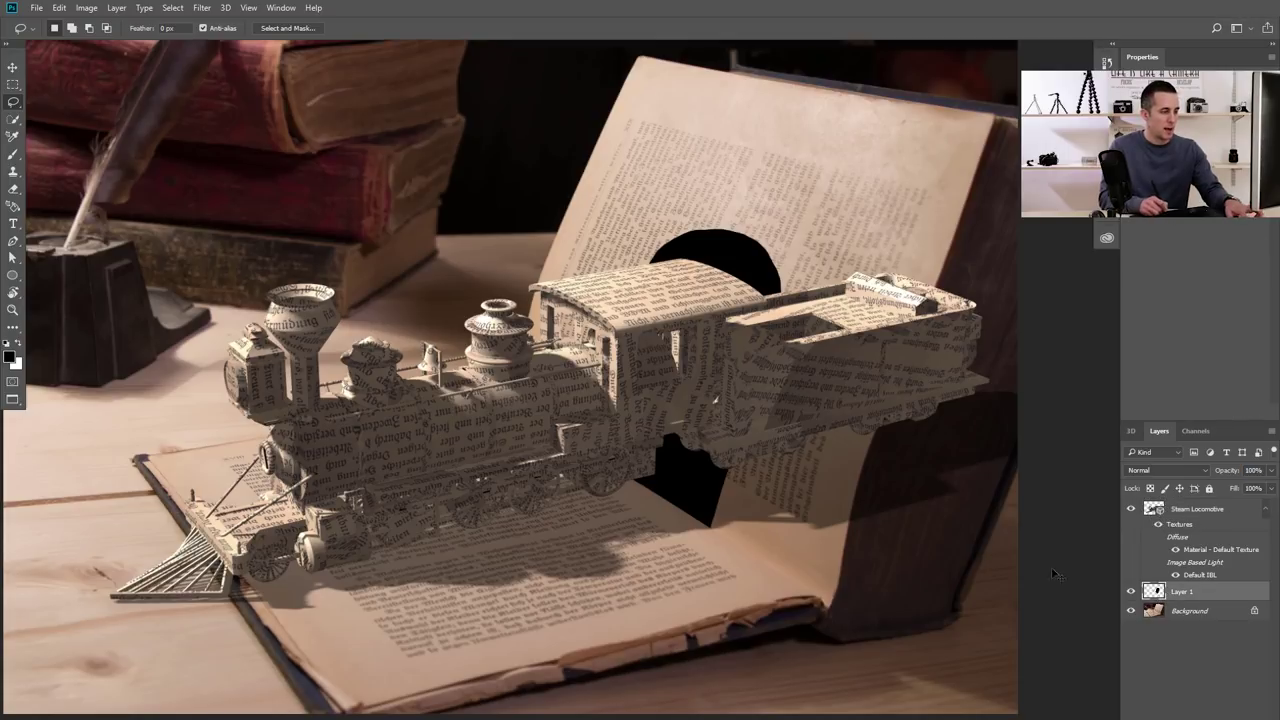
{"action": "key", "text": "ctrl+t"}
{"action": "mouse_move", "coordinate": [781, 380]}
{"action": "left_mouse_down"}
{"action": "mouse_move", "coordinate": [798, 372]}
{"action": "mouse_move", "coordinate": [790, 380]}
{"action": "left_mouse_up"}
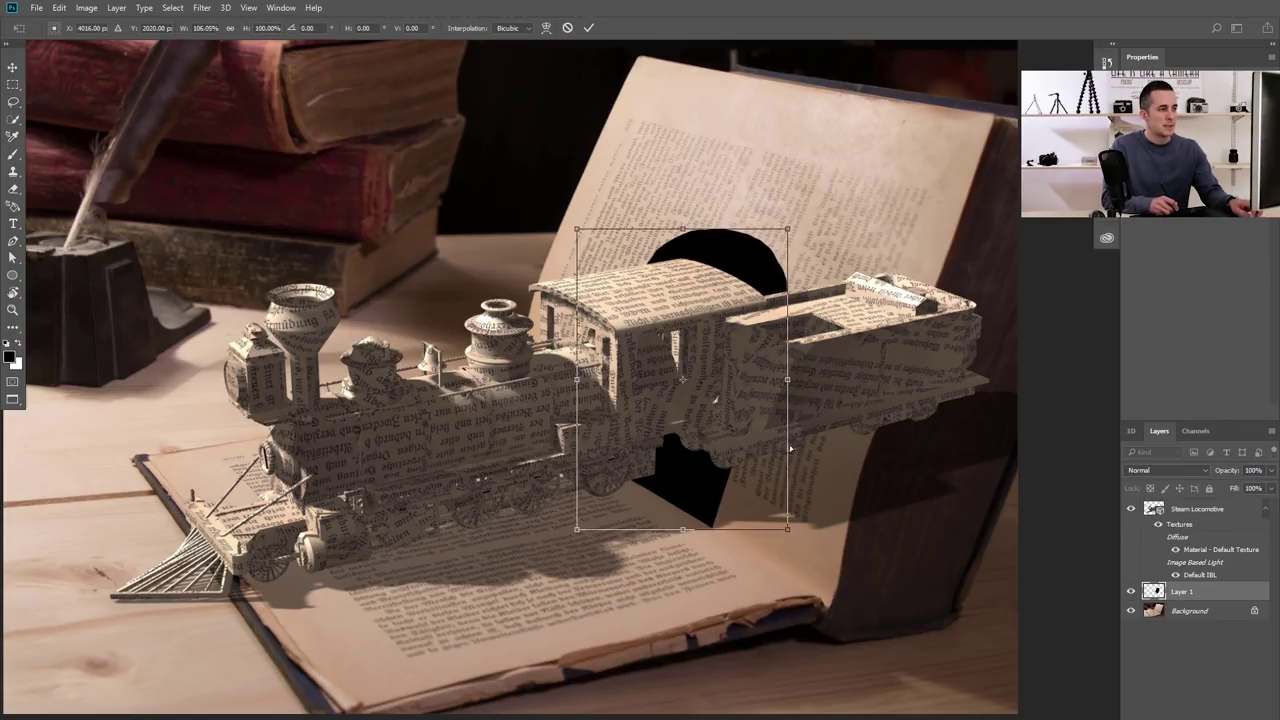
{"action": "left_click_drag", "start_coordinate": [790, 531], "coordinate": [796, 535]}
{"action": "left_click_drag", "start_coordinate": [787, 228], "coordinate": [794, 227]}
{"action": "left_click_drag", "start_coordinate": [799, 538], "coordinate": [801, 539]}
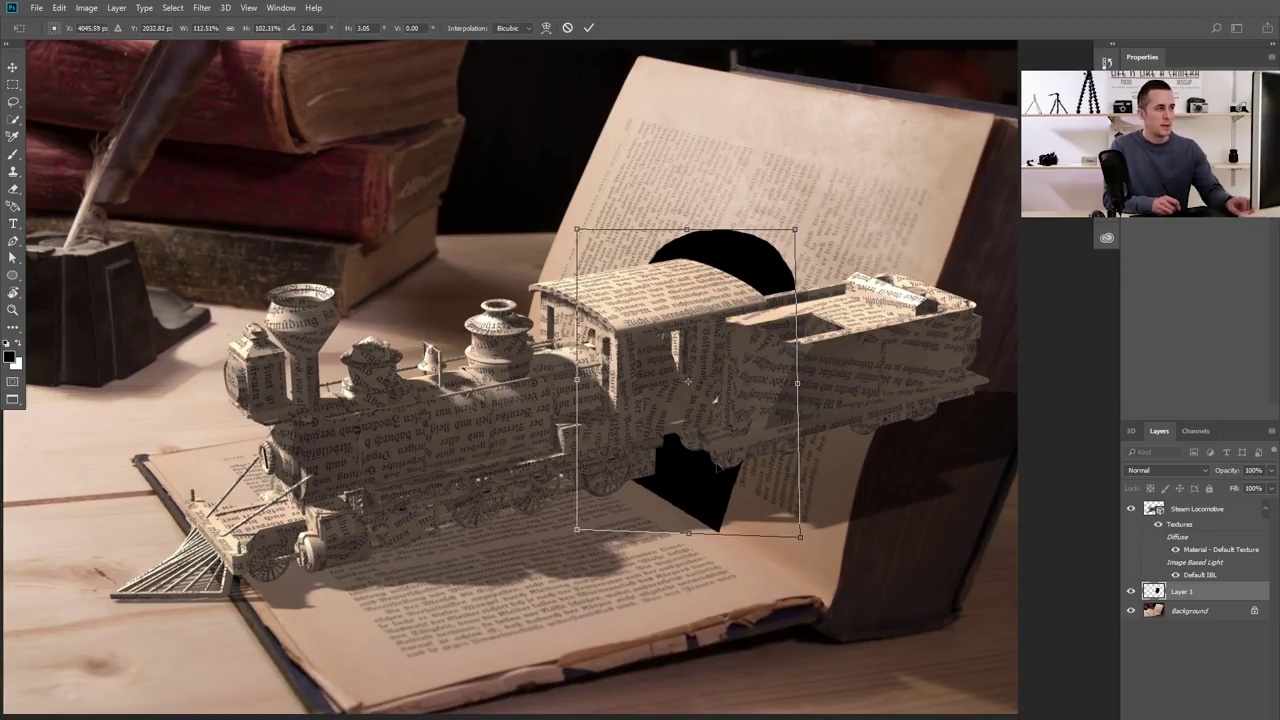
{"action": "key", "text": "Return"}
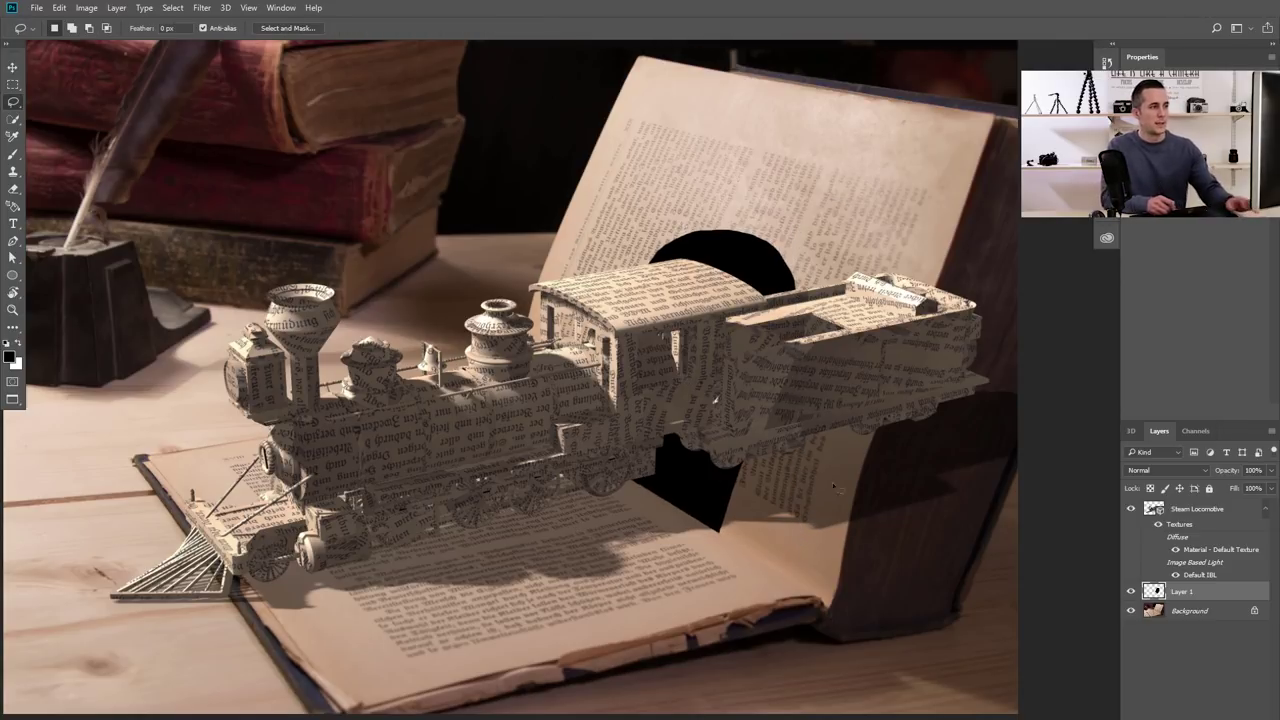
Hide the 3D locomotive and nudge the black tunnel a few pixels right
{"action": "left_click", "coordinate": [1131, 508]}
{"action": "left_click", "coordinate": [645, 485], "text": "ctrl"}
{"action": "key", "text": "v"}
{"action": "left_click_drag", "start_coordinate": [652, 450], "coordinate": [655, 449]}
{"action": "left_click_drag", "start_coordinate": [654, 448], "coordinate": [661, 447]}
Warp the tunnel, curving its bottom edge down, shifting its left edge, and raising its rounded top
{"action": "key", "text": "ctrl+t"}
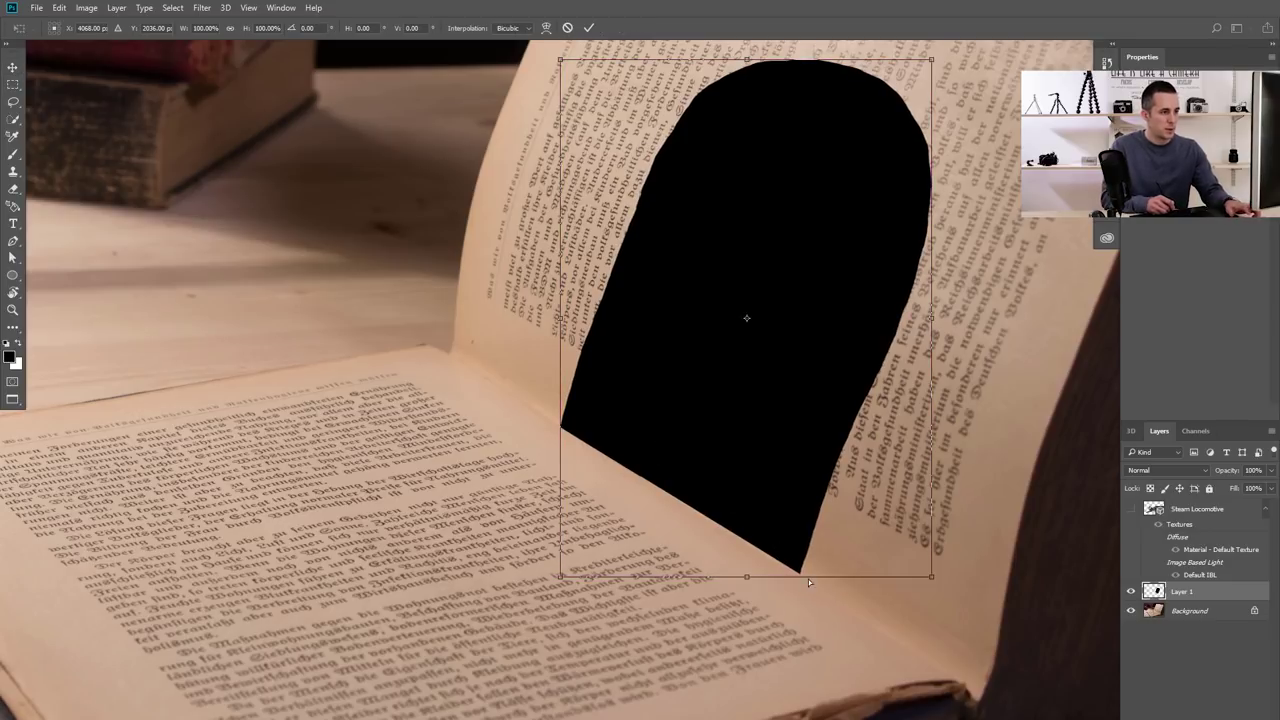
{"action": "right_click", "coordinate": [818, 572]}
{"action": "left_click", "coordinate": [865, 652]}
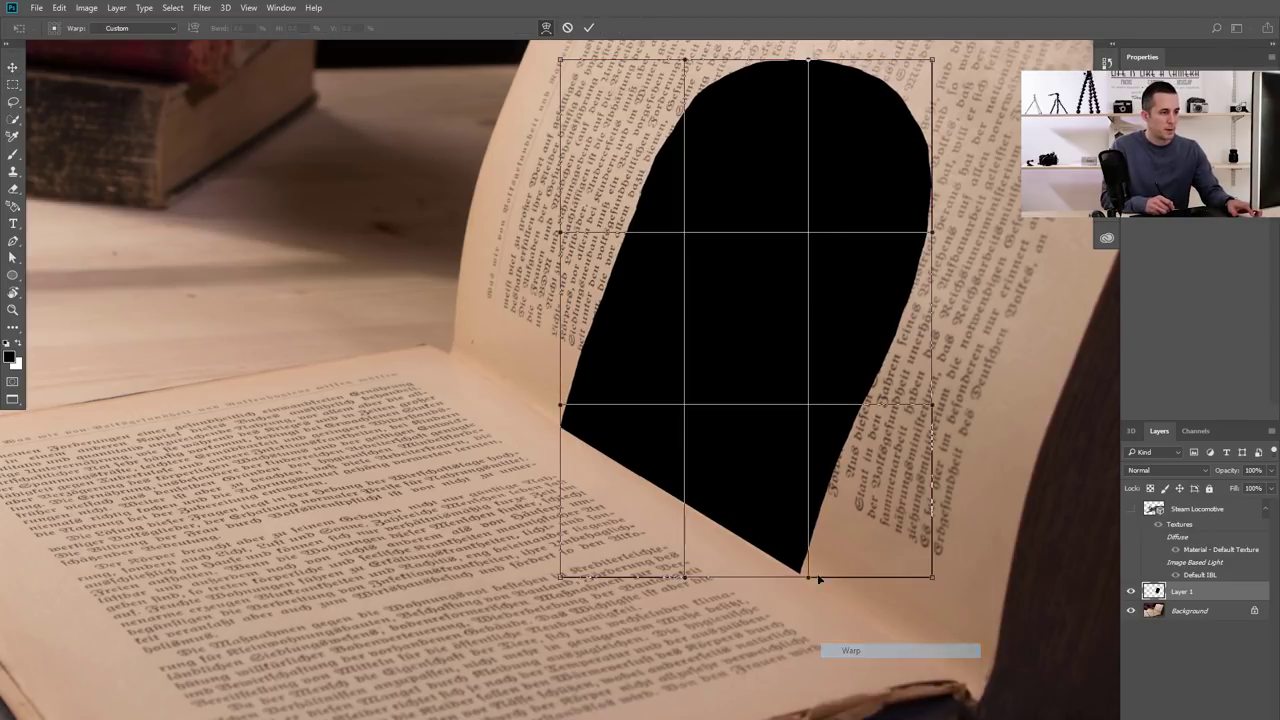
{"action": "left_click_drag", "start_coordinate": [810, 578], "coordinate": [814, 592]}
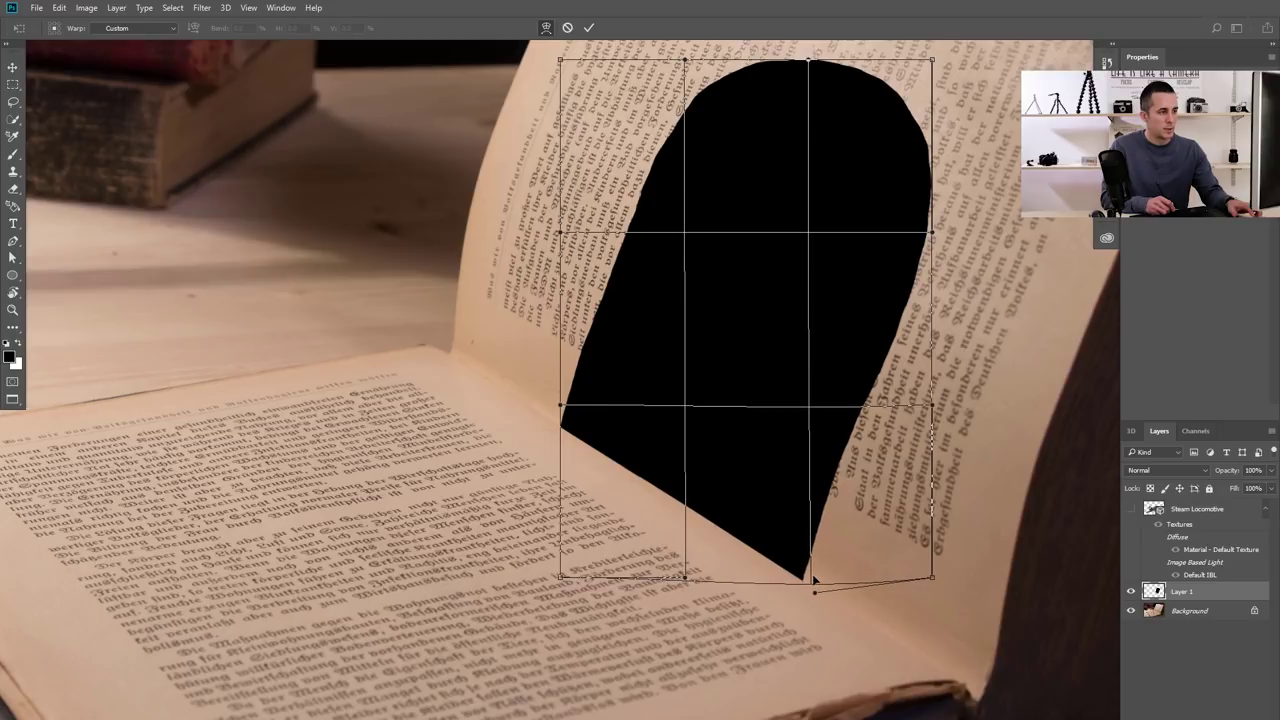
{"action": "left_click_drag", "start_coordinate": [784, 397], "coordinate": [754, 499]}
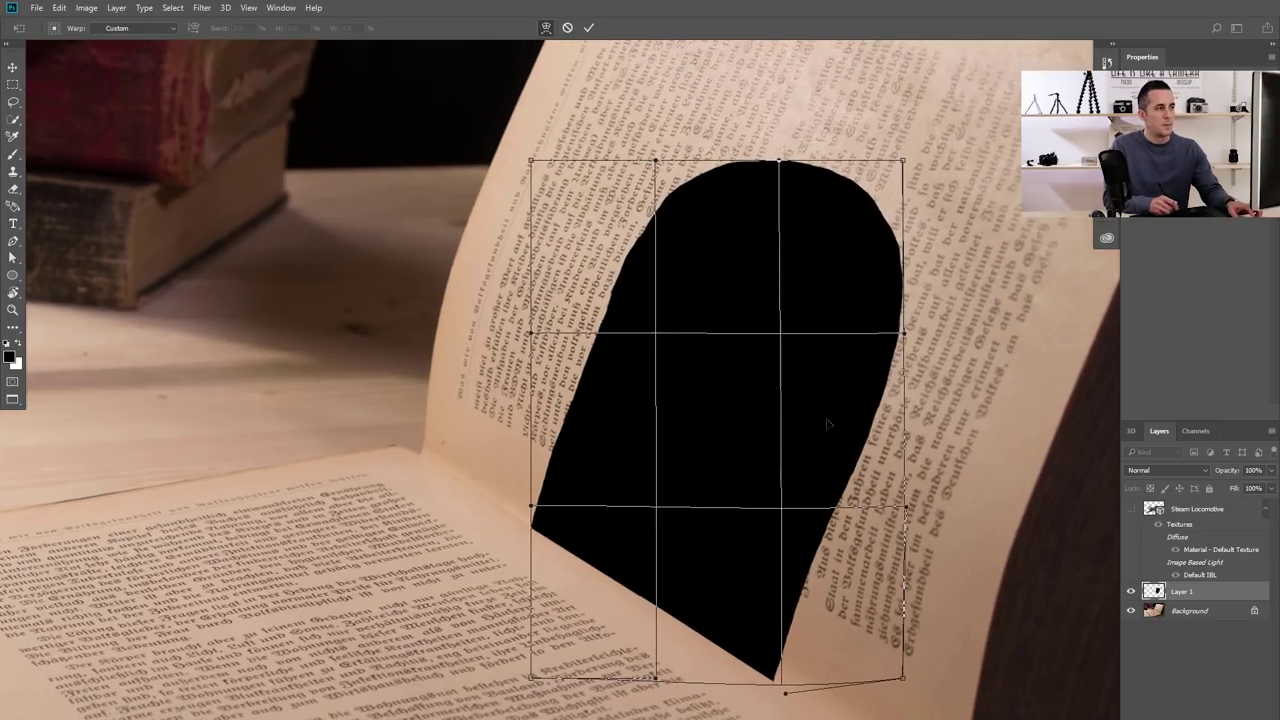
{"action": "left_click_drag", "start_coordinate": [624, 277], "coordinate": [625, 279]}
{"action": "left_click_drag", "start_coordinate": [718, 172], "coordinate": [714, 162]}
{"action": "key", "text": "Return"}
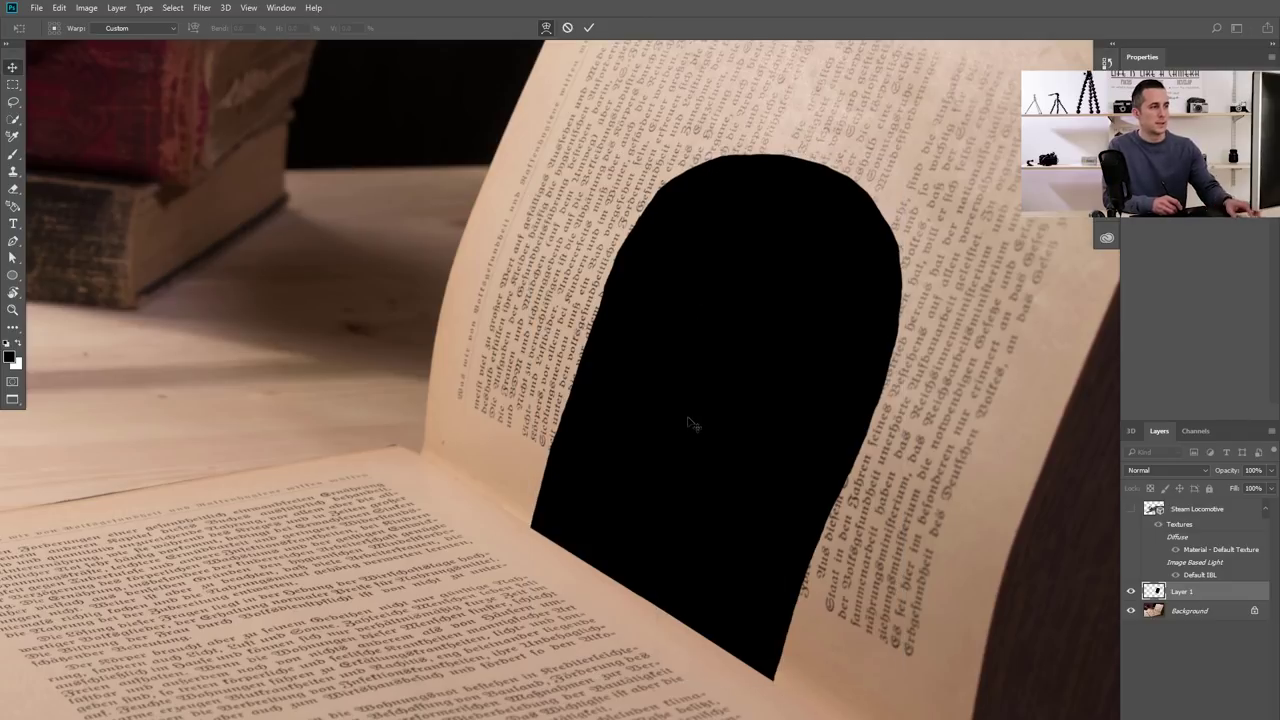
{"action": "scroll", "coordinate": [691, 423], "scroll_direction": "down", "scroll_amount": 5}
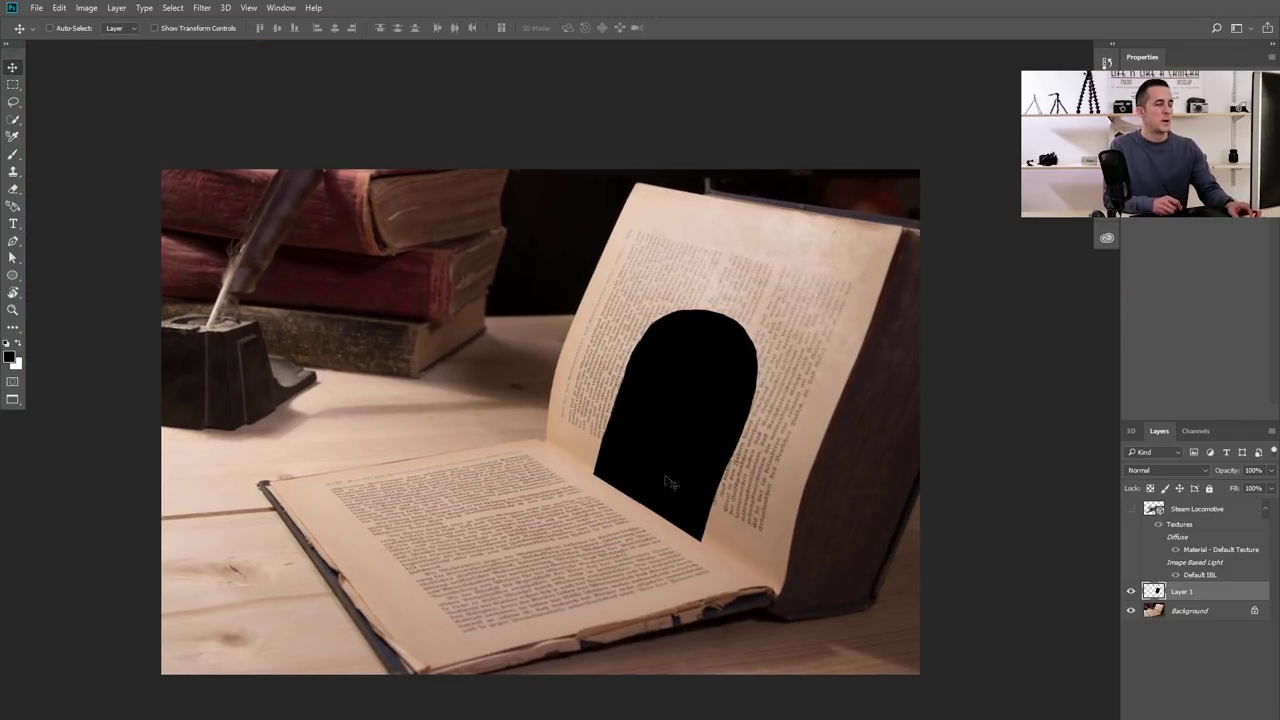
Re-warp the arch's top-left and upper-right curves to follow the standing page
{"action": "key", "text": "ctrl+t"}
{"action": "right_click", "coordinate": [730, 415]}
{"action": "left_click", "coordinate": [760, 514]}
{"action": "left_click_drag", "start_coordinate": [760, 380], "coordinate": [750, 342]}
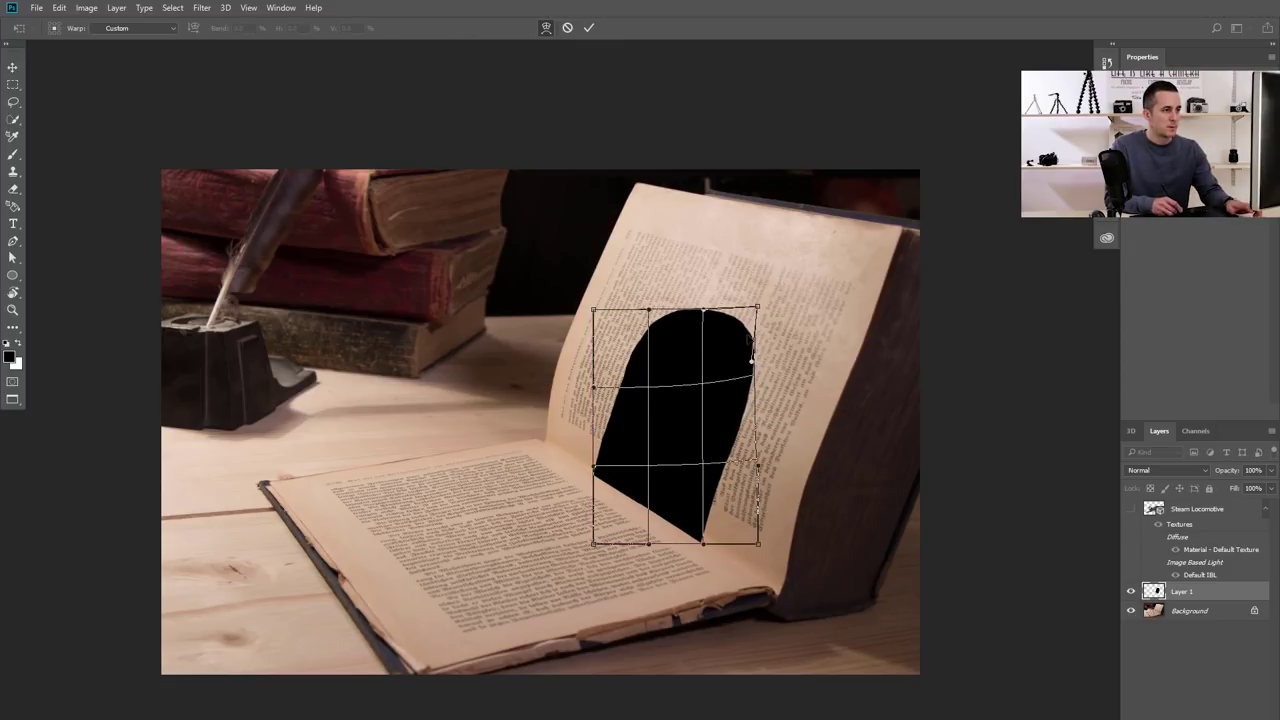
{"action": "left_click_drag", "start_coordinate": [648, 308], "coordinate": [640, 298]}
{"action": "left_click_drag", "start_coordinate": [736, 350], "coordinate": [766, 316]}
{"action": "key", "text": "Return"}
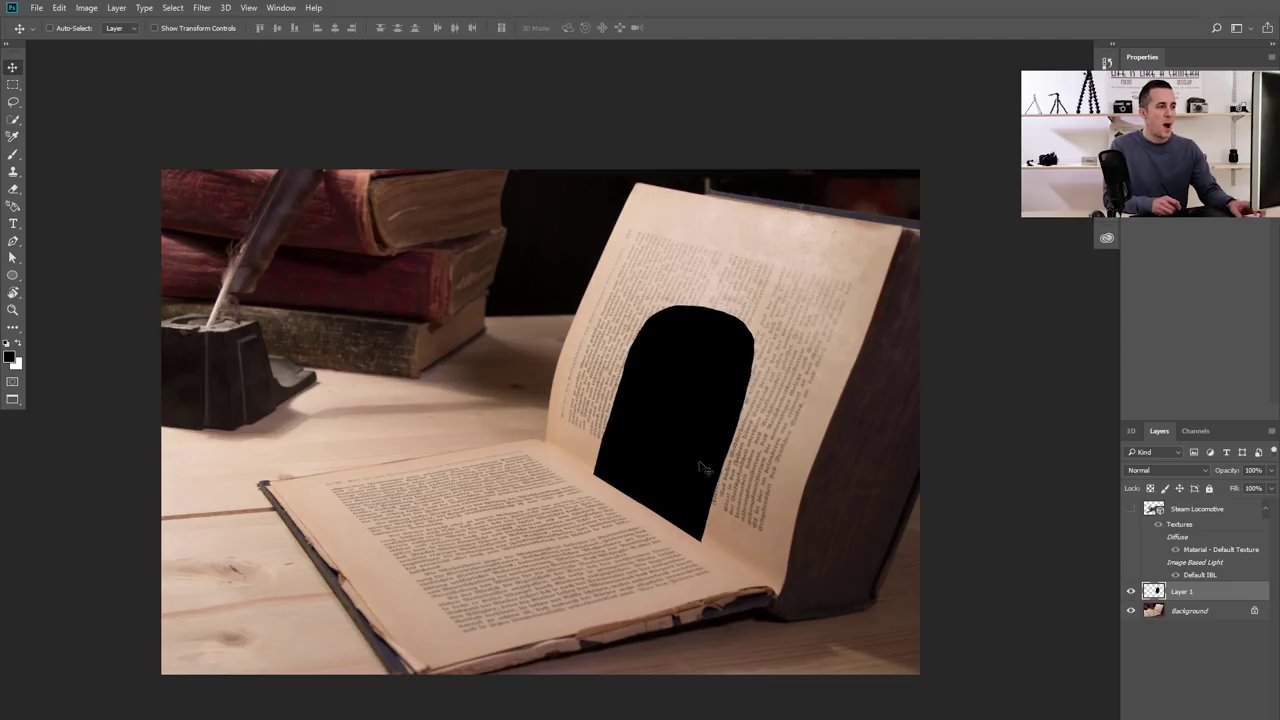
Lasso the dark page edges in the book photo and paste them beside the tunnel as Layer 2
{"action": "key", "text": "ctrl+Tab"}
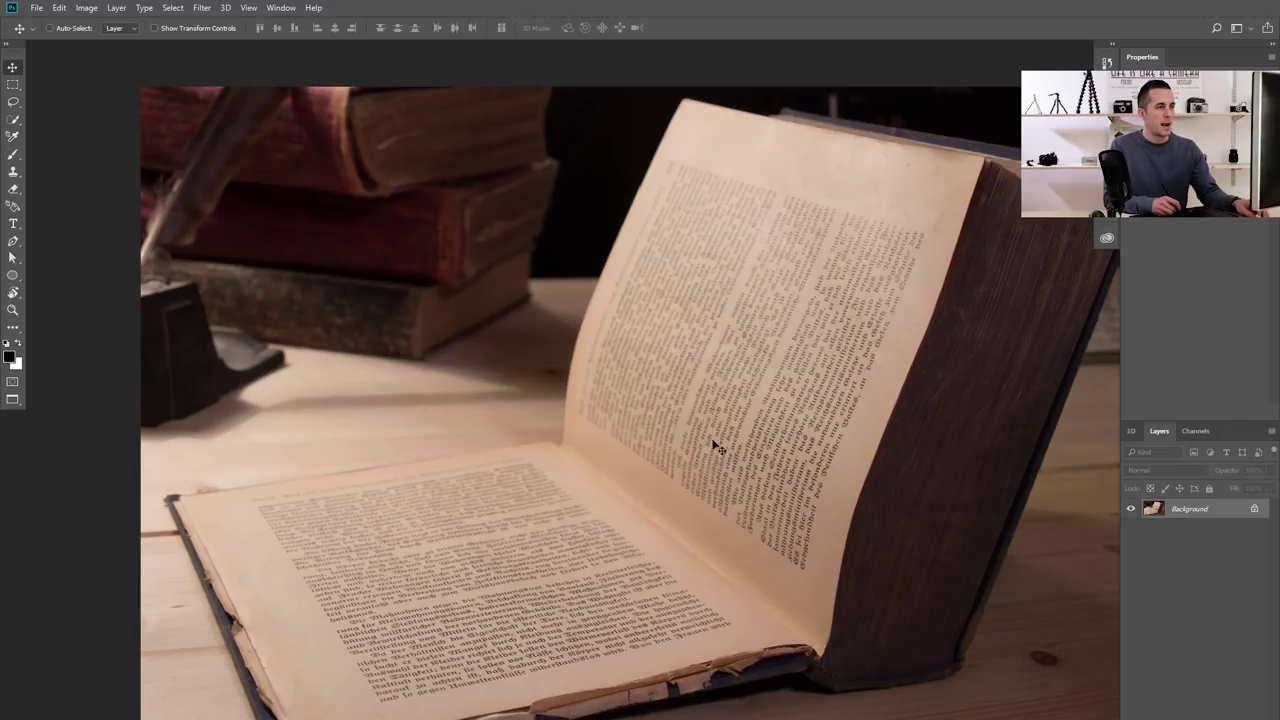
{"action": "scroll", "coordinate": [823, 371], "scroll_direction": "right", "scroll_amount": 2}
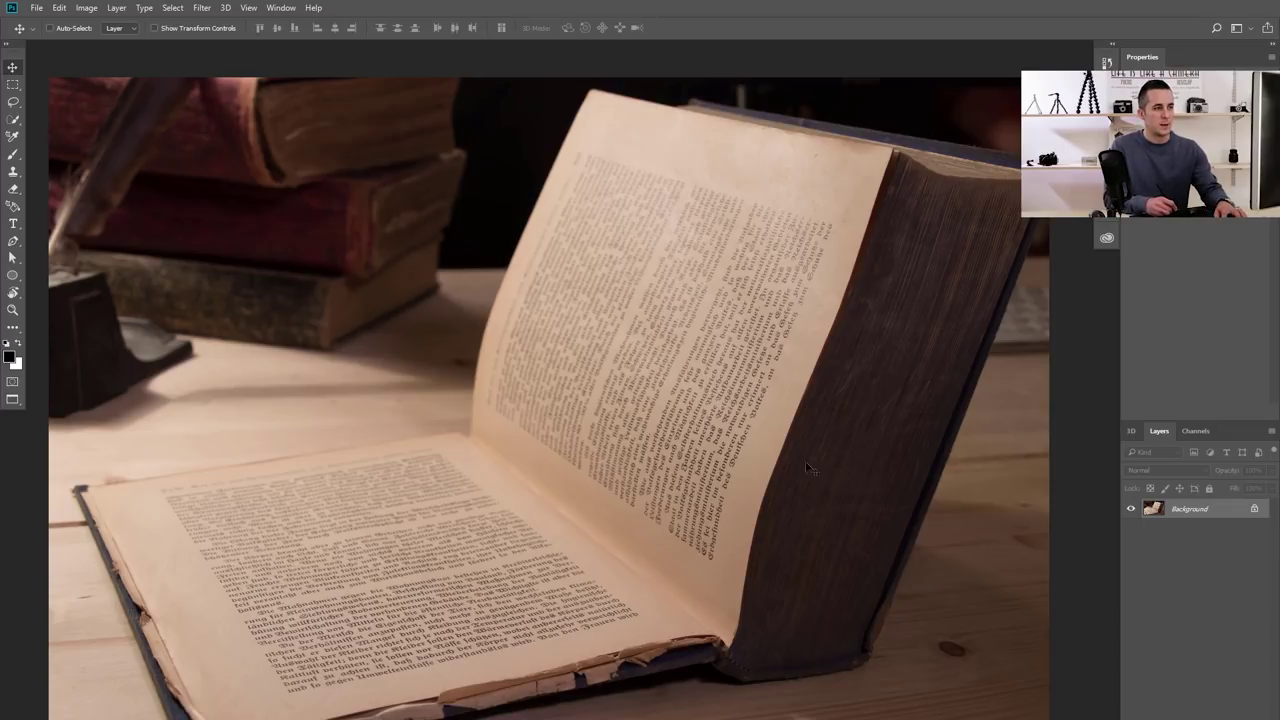
{"action": "key", "text": "l"}
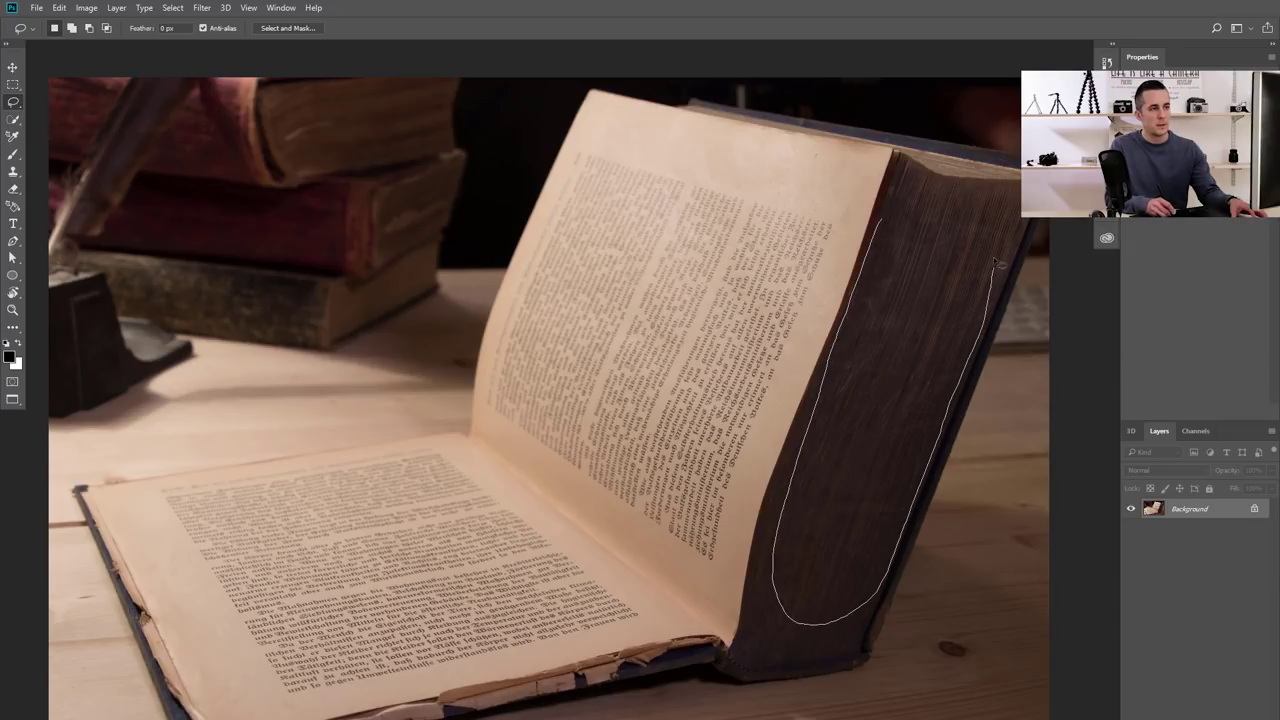
{"action": "left_click_drag", "start_coordinate": [901, 219], "coordinate": [899, 224]}
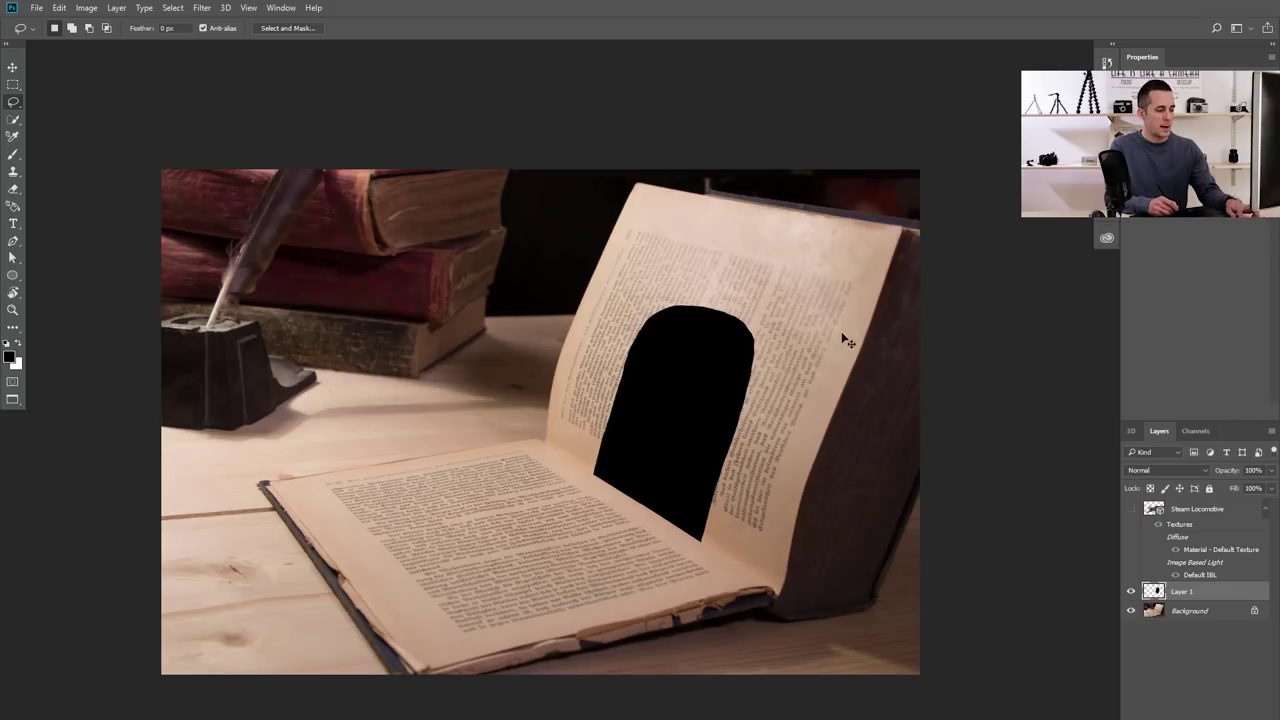
{"action": "key", "text": "ctrl+v"}
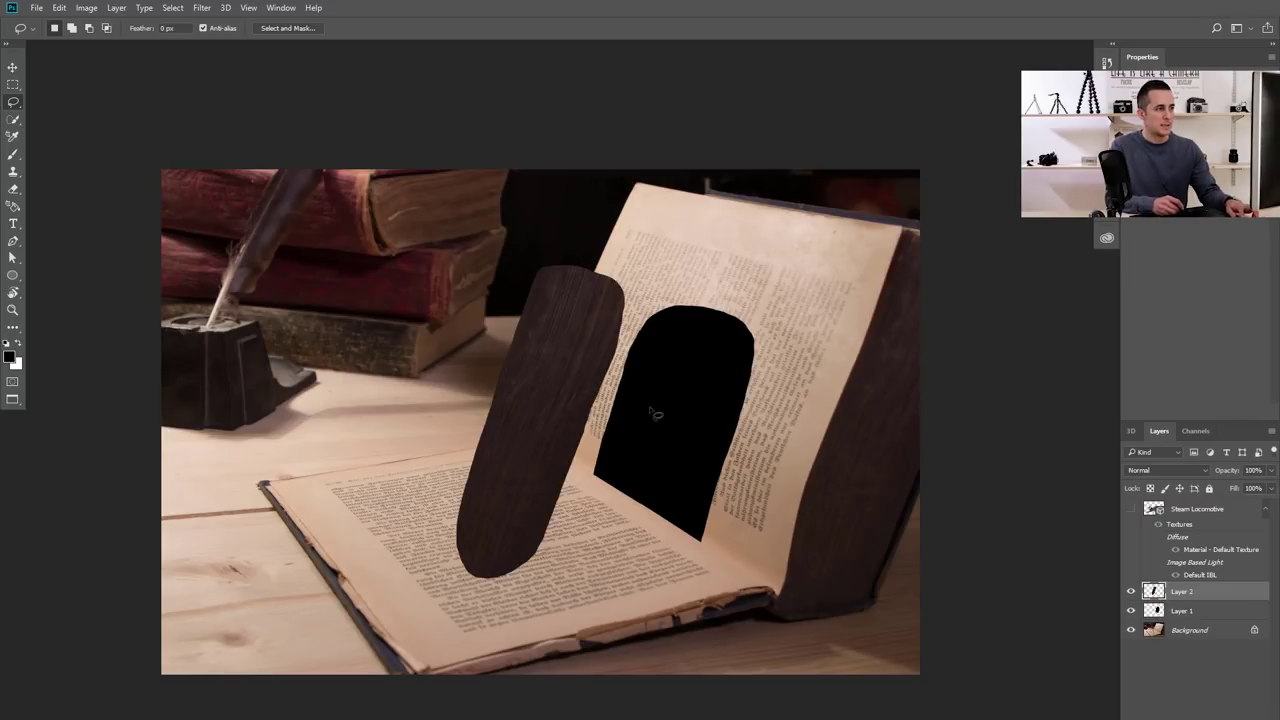
{"action": "key", "text": "v"}
{"action": "left_click_drag", "start_coordinate": [563, 423], "coordinate": [585, 410]}
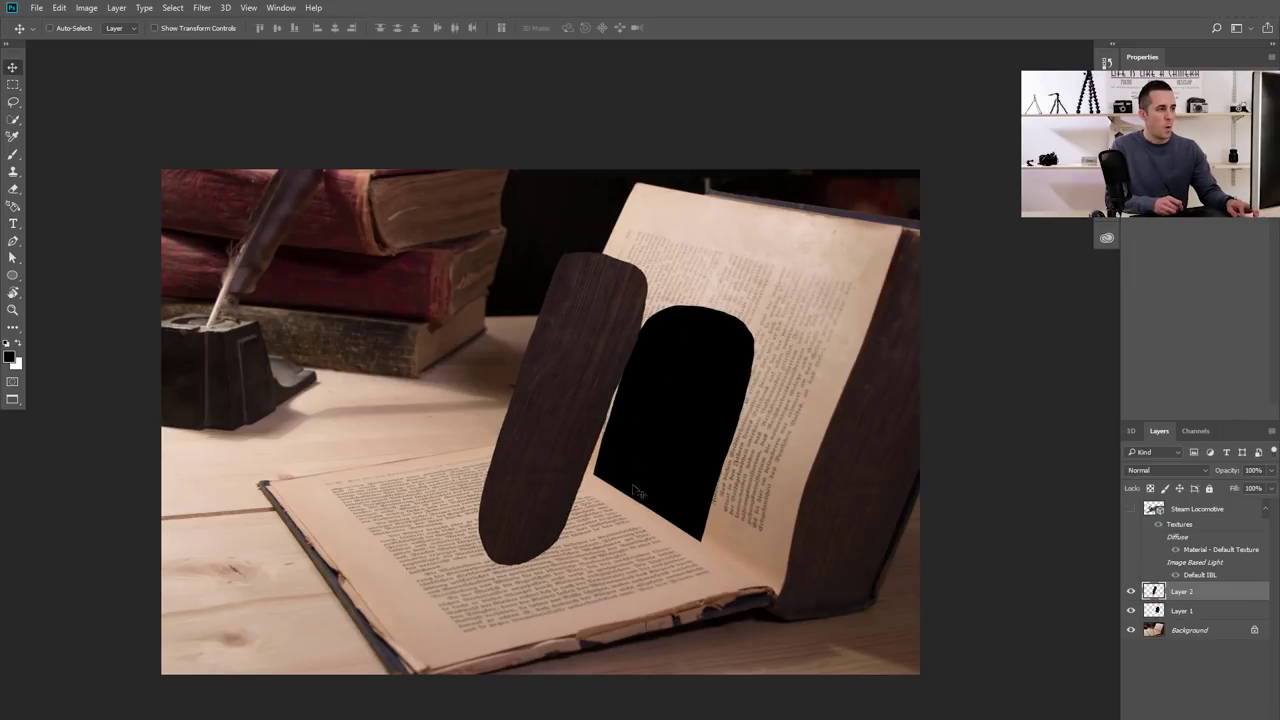
Rename the edge-strip layer Side and clip it to the Tunnel layer's black arch
{"action": "left_click", "coordinate": [1181, 612]}
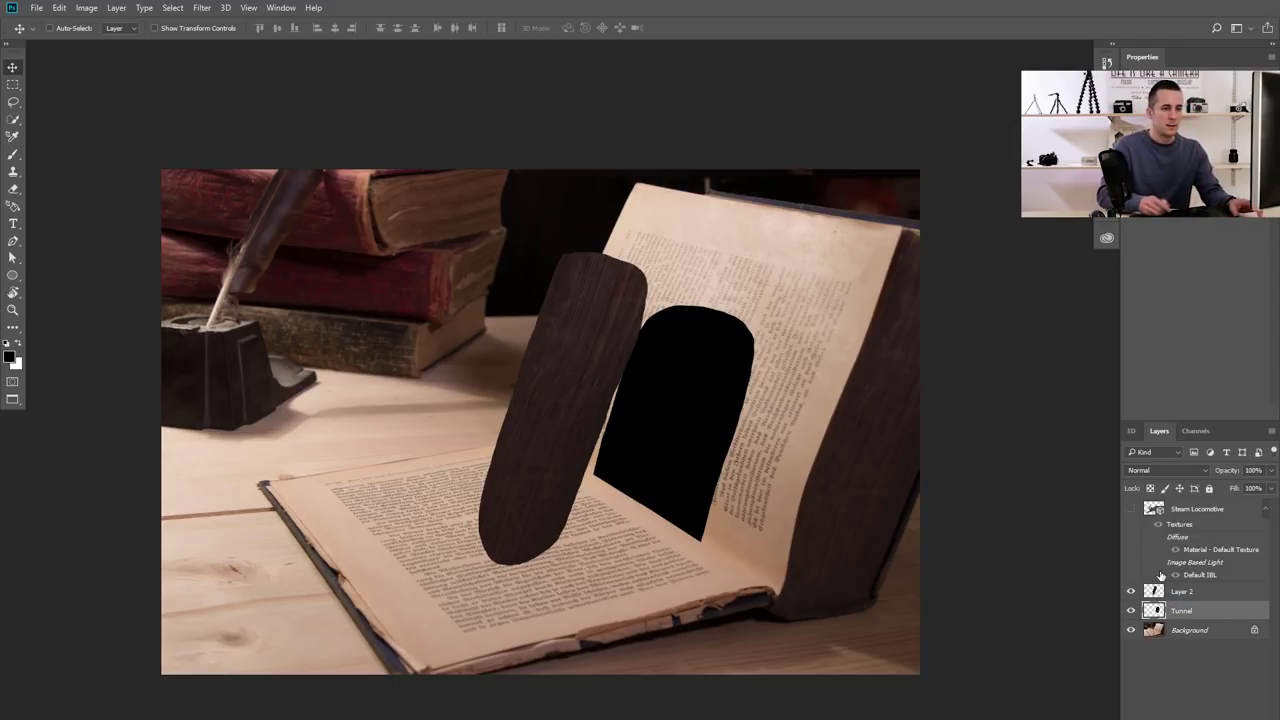
{"action": "double_click", "coordinate": [1182, 592]}
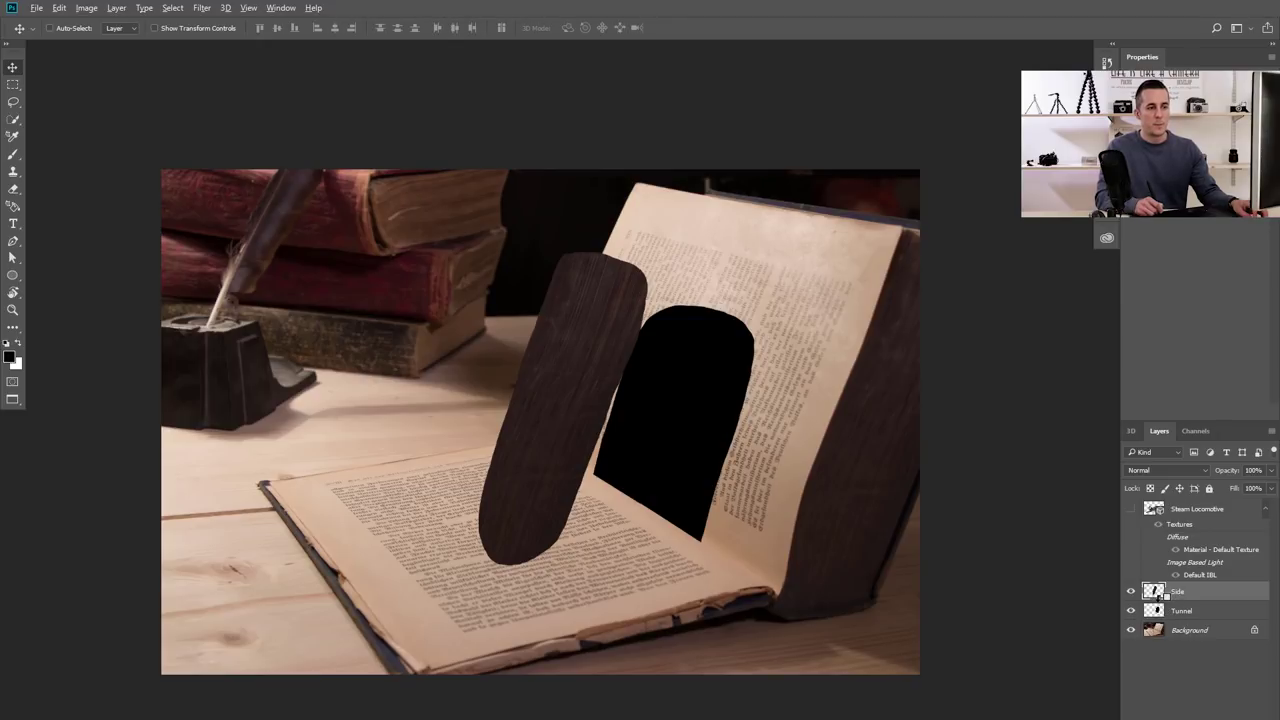
{"action": "left_click_drag", "start_coordinate": [1156, 594], "coordinate": [686, 378]}
{"action": "key", "text": "ctrl+z"}
{"action": "key", "text": "ctrl+z"}
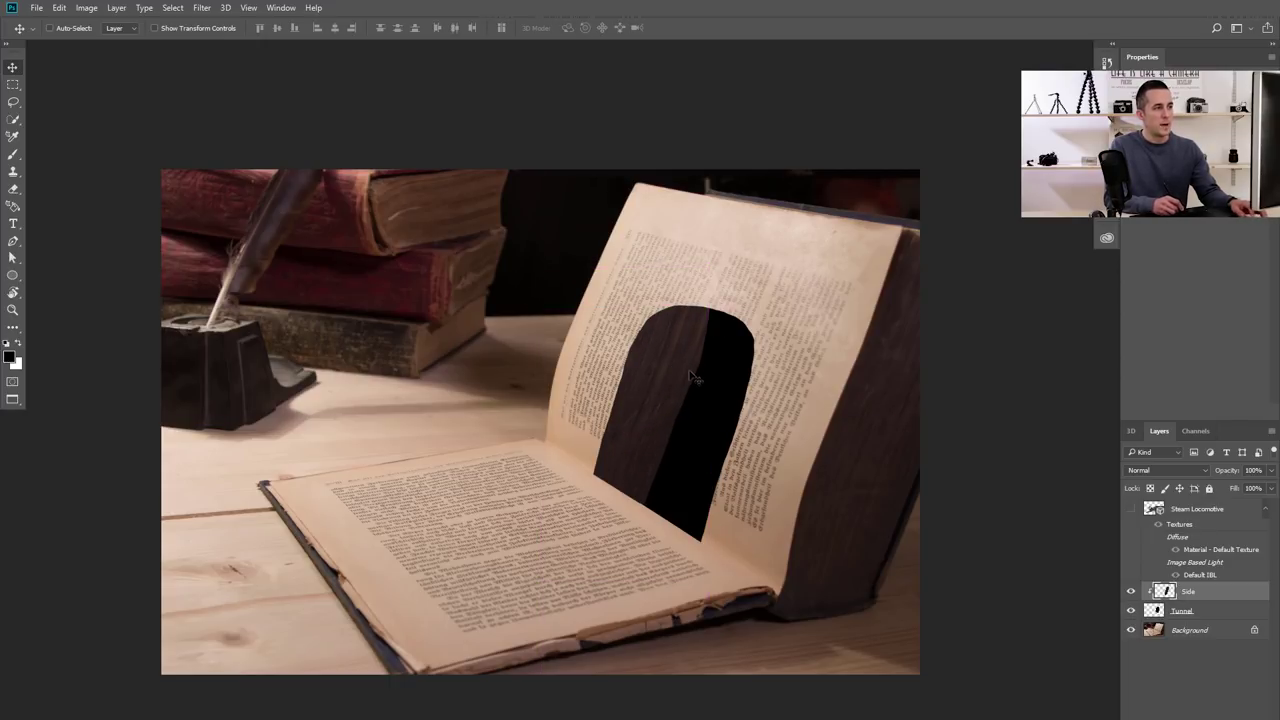
Warp the Side texture, bowing its middle right and pulling its top corners into the arch
{"action": "key", "text": "ctrl+t"}
{"action": "right_click", "coordinate": [690, 442]}
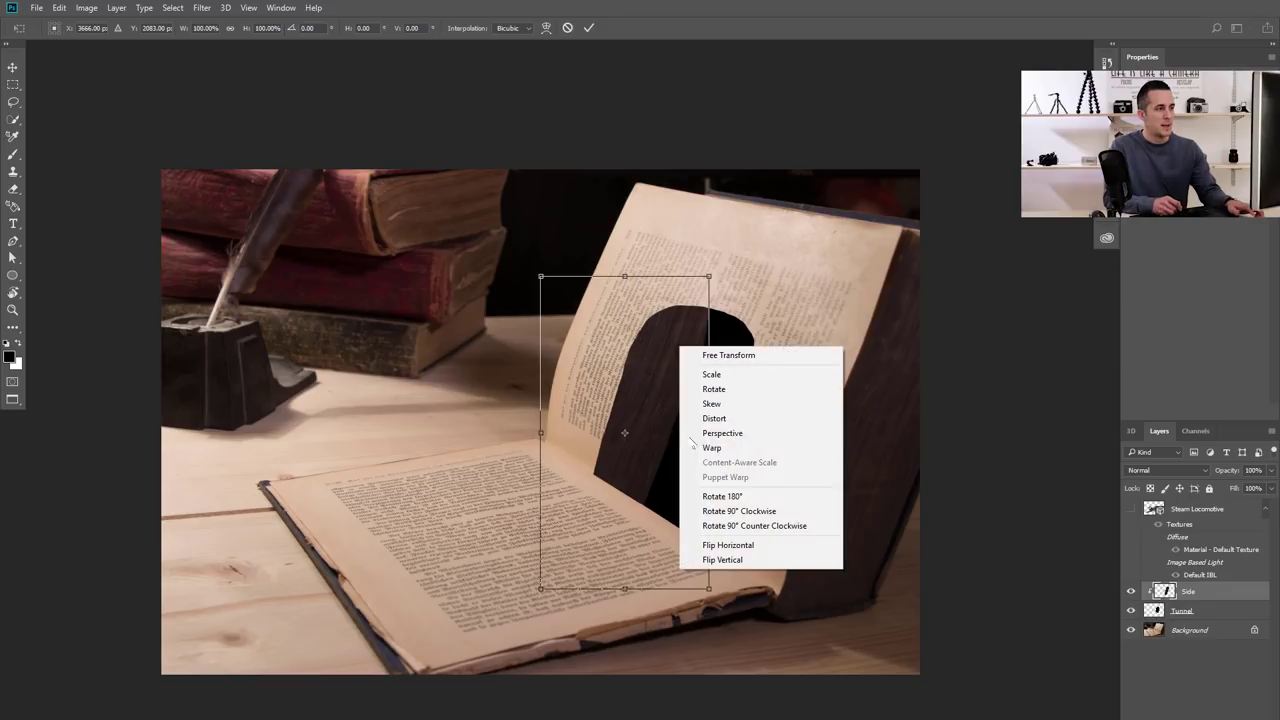
{"action": "left_click", "coordinate": [706, 448]}
{"action": "left_click_drag", "start_coordinate": [684, 410], "coordinate": [696, 410]}
{"action": "left_click_drag", "start_coordinate": [712, 276], "coordinate": [765, 292]}
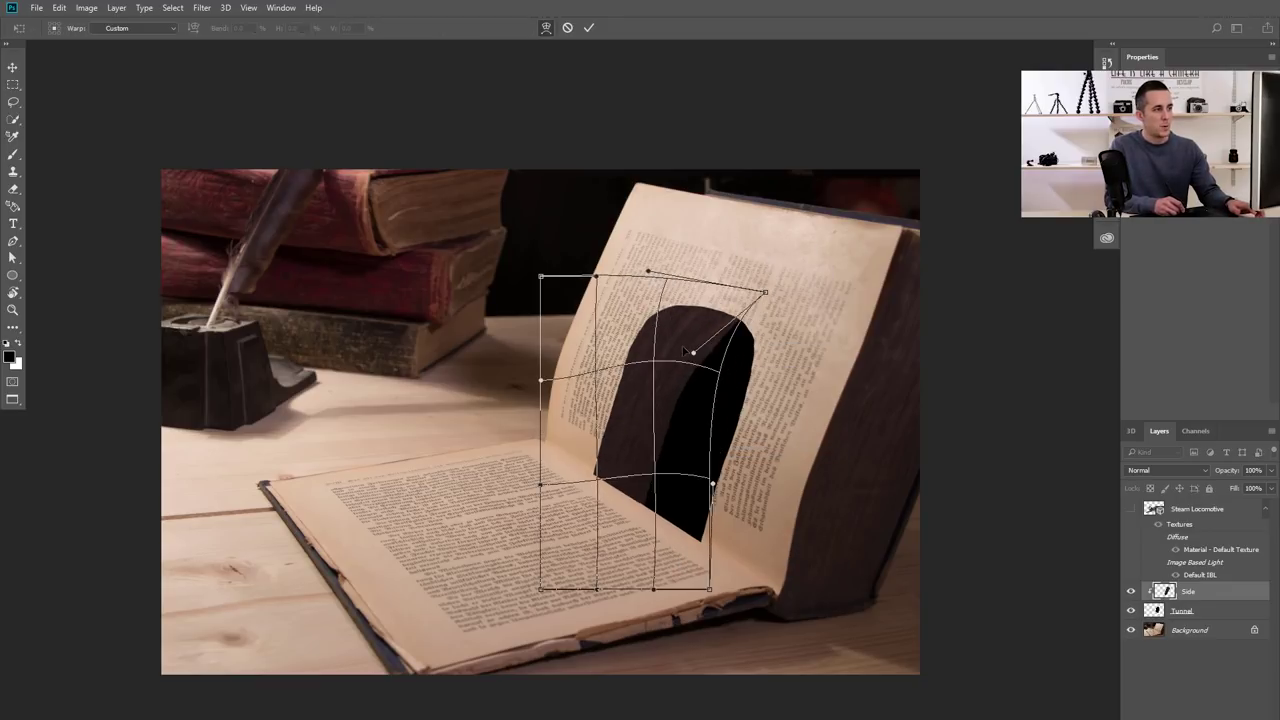
{"action": "left_click_drag", "start_coordinate": [550, 275], "coordinate": [586, 275]}
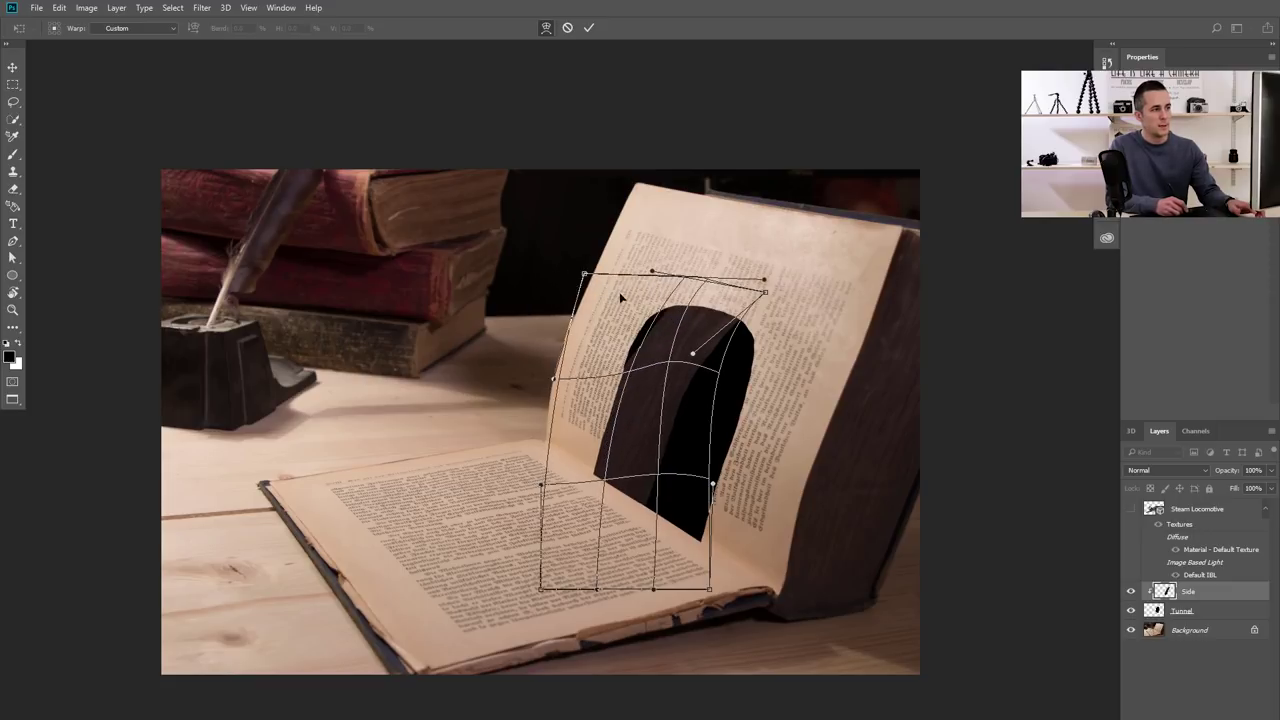
{"action": "left_click_drag", "start_coordinate": [648, 334], "coordinate": [642, 318]}
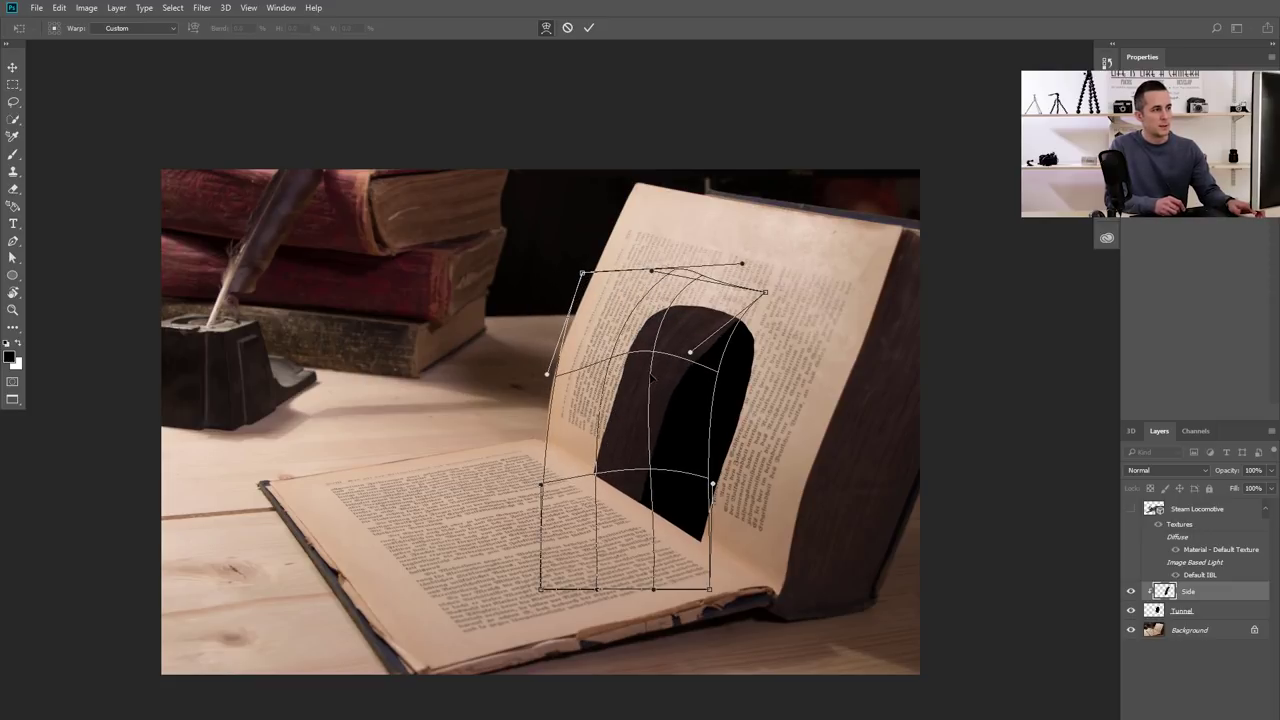
{"action": "left_click_drag", "start_coordinate": [654, 420], "coordinate": [628, 397]}
Refine the Side wall's curves inside the tunnel, apply the warp, and bring up the book-and-camera photo
{"action": "scroll", "coordinate": [660, 418], "scroll_direction": "up", "scroll_amount": 3}
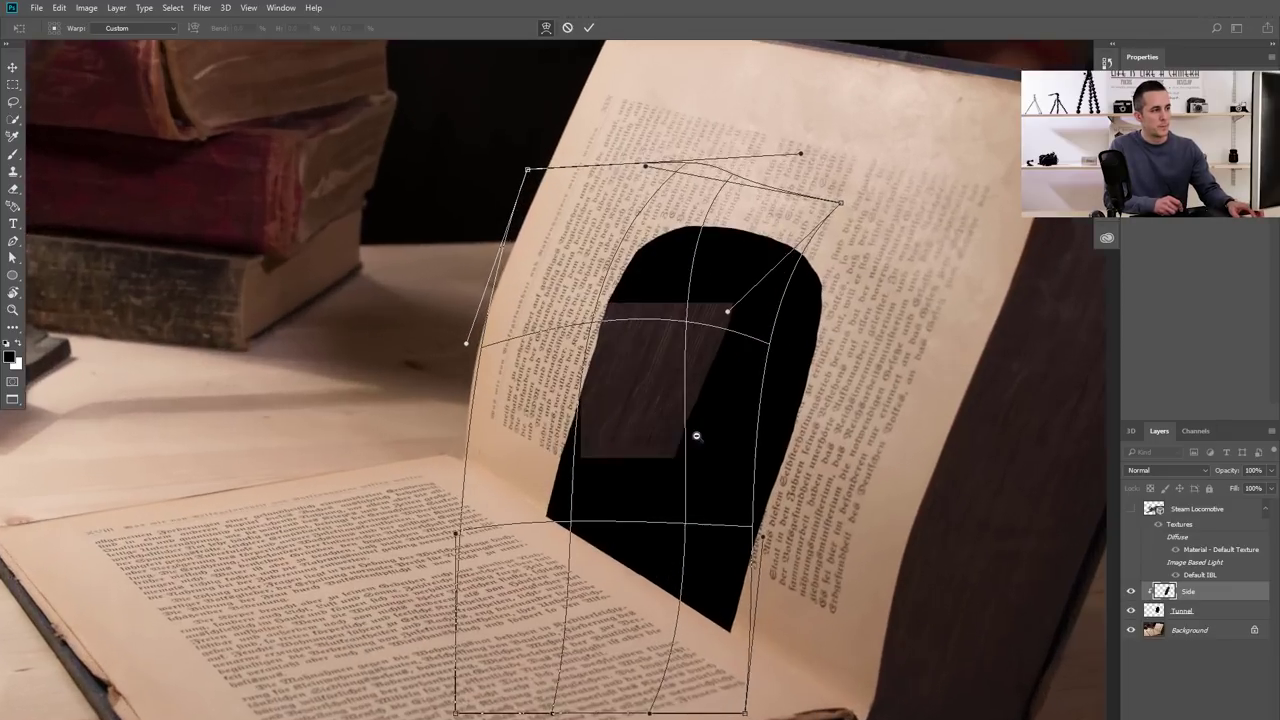
{"action": "left_click_drag", "start_coordinate": [845, 197], "coordinate": [872, 203]}
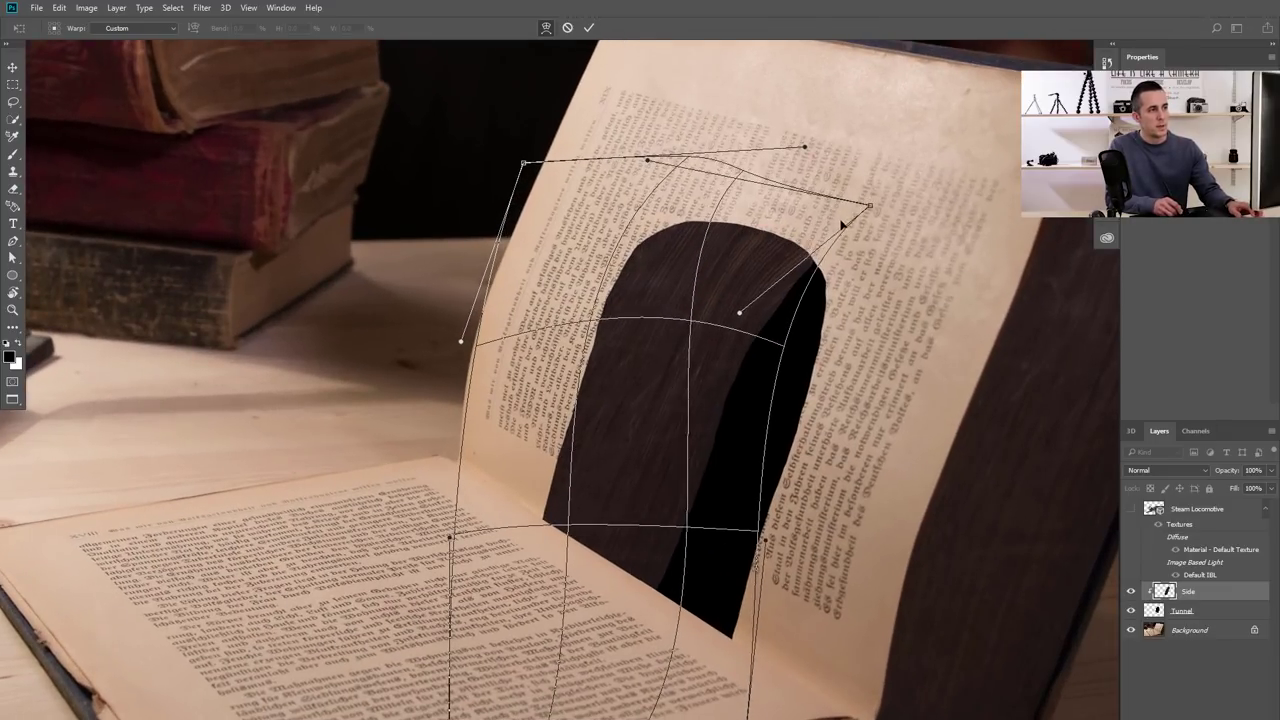
{"action": "left_click_drag", "start_coordinate": [730, 309], "coordinate": [728, 299]}
{"action": "left_click_drag", "start_coordinate": [702, 442], "coordinate": [638, 411]}
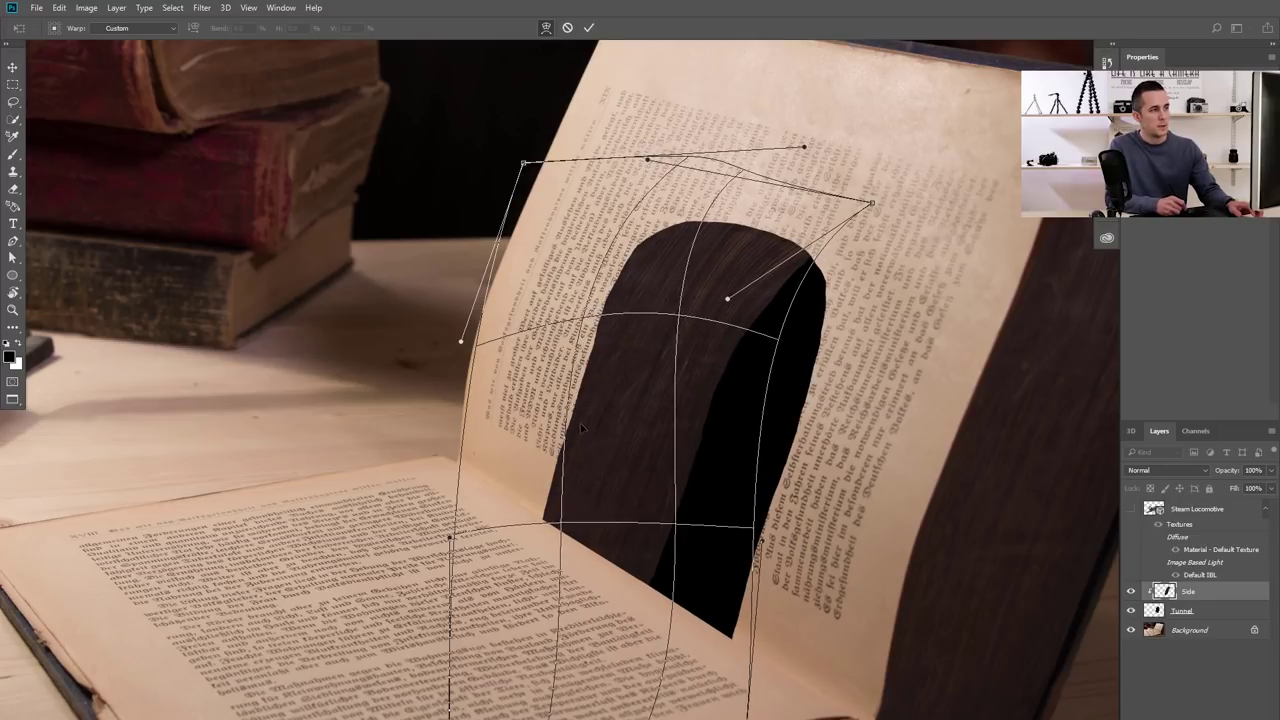
{"action": "left_click_drag", "start_coordinate": [715, 163], "coordinate": [668, 259]}
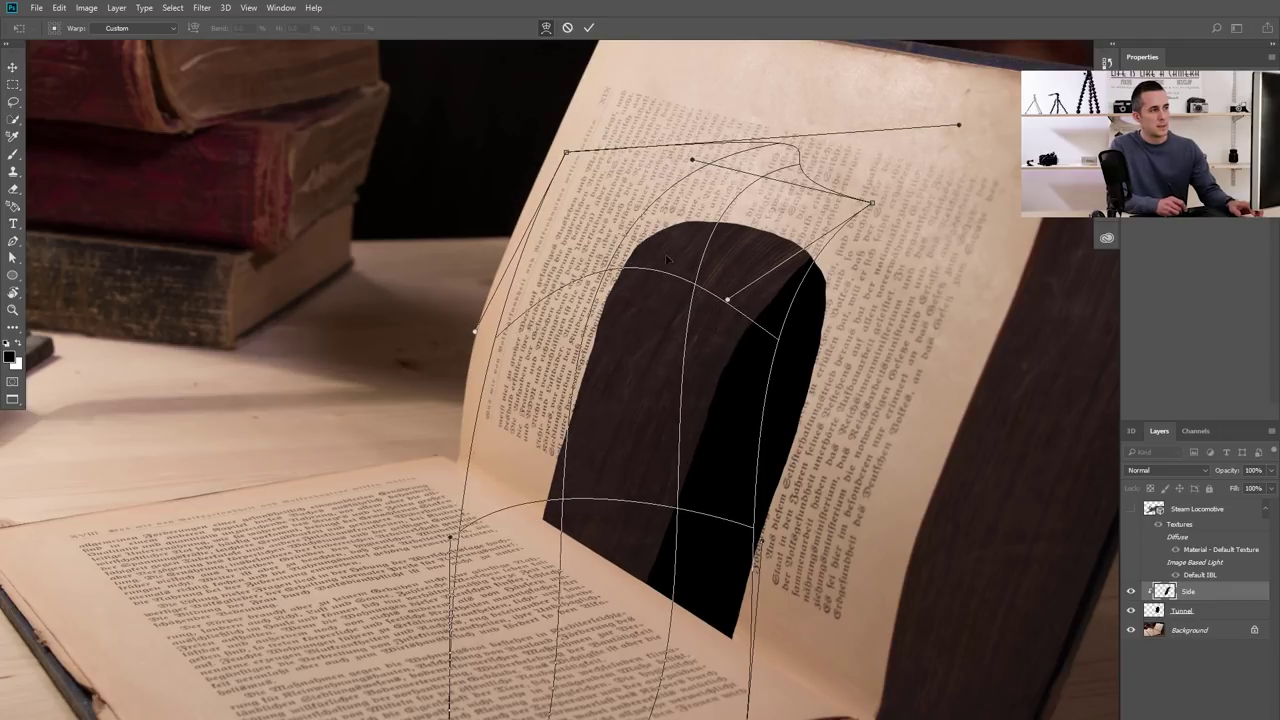
{"action": "left_click_drag", "start_coordinate": [872, 205], "coordinate": [875, 285]}
{"action": "mouse_move", "coordinate": [729, 294]}
{"action": "left_mouse_down"}
{"action": "mouse_move", "coordinate": [712, 275]}
{"action": "mouse_move", "coordinate": [748, 282]}
{"action": "mouse_move", "coordinate": [750, 322]}
{"action": "mouse_move", "coordinate": [728, 318]}
{"action": "left_mouse_up"}
{"action": "left_click_drag", "start_coordinate": [700, 391], "coordinate": [655, 266]}
{"action": "left_click_drag", "start_coordinate": [553, 510], "coordinate": [543, 520]}
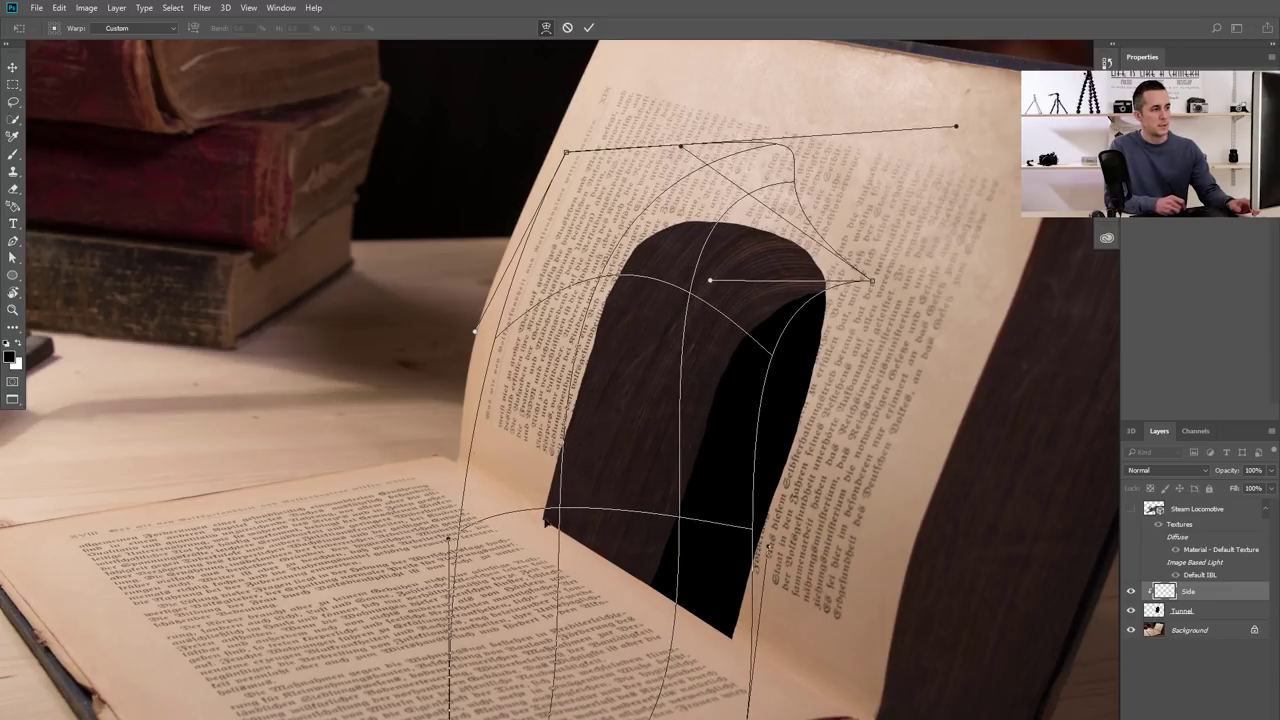
{"action": "left_click_drag", "start_coordinate": [708, 441], "coordinate": [697, 447]}
{"action": "key", "text": "Return"}
{"action": "key", "text": "v"}
{"action": "key", "text": "ctrl+minus"}
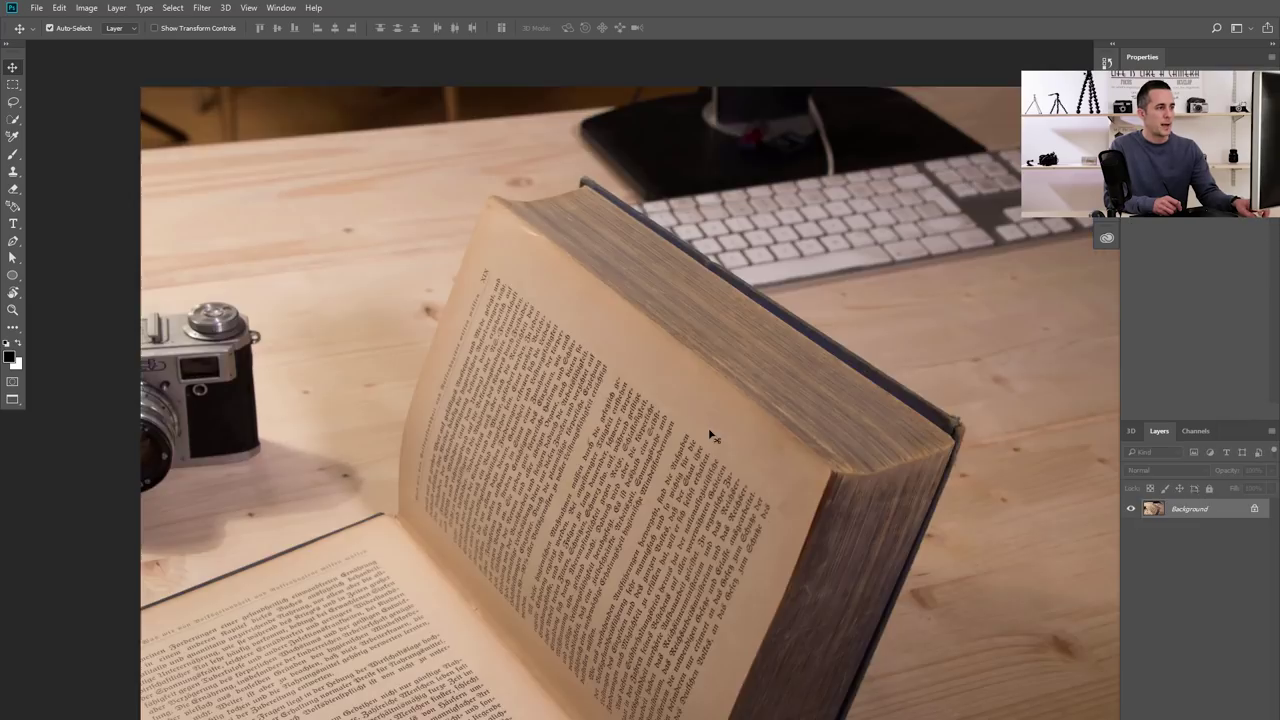
Trace the book's top page edge with the Pen tool and place that strip on the open pages as Floor
{"action": "key", "text": "p"}
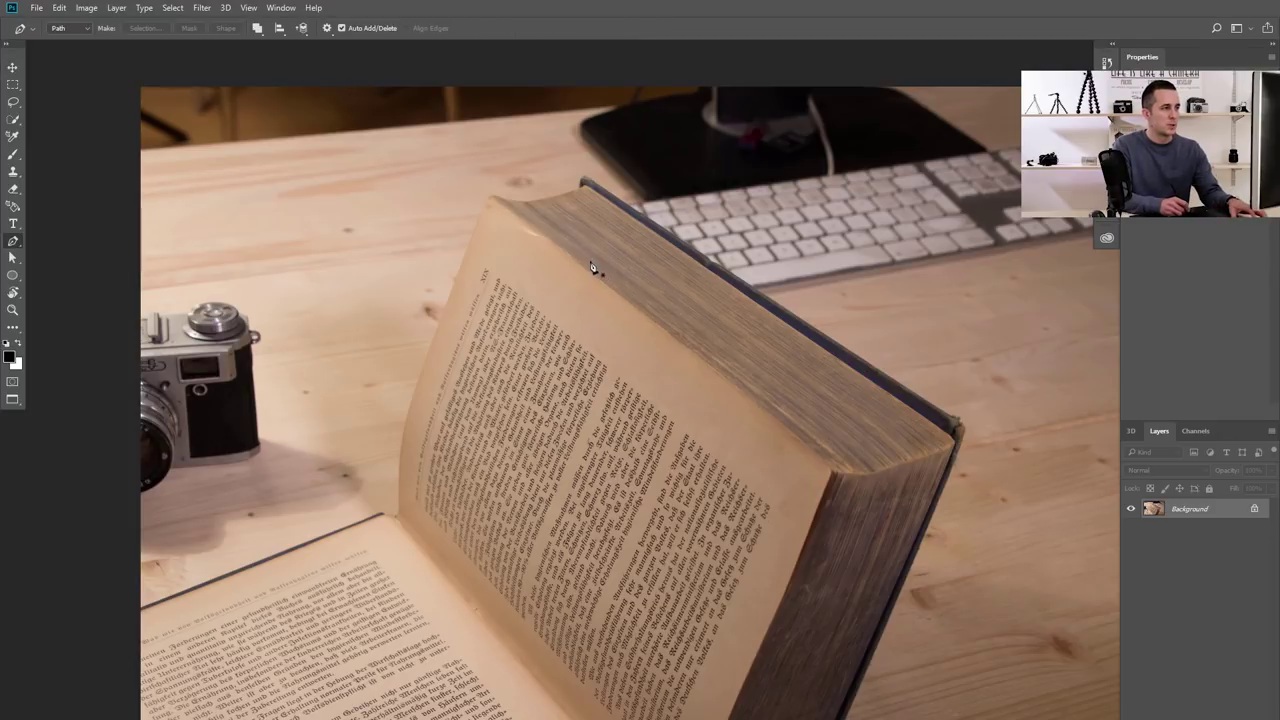
{"action": "left_click", "coordinate": [571, 253]}
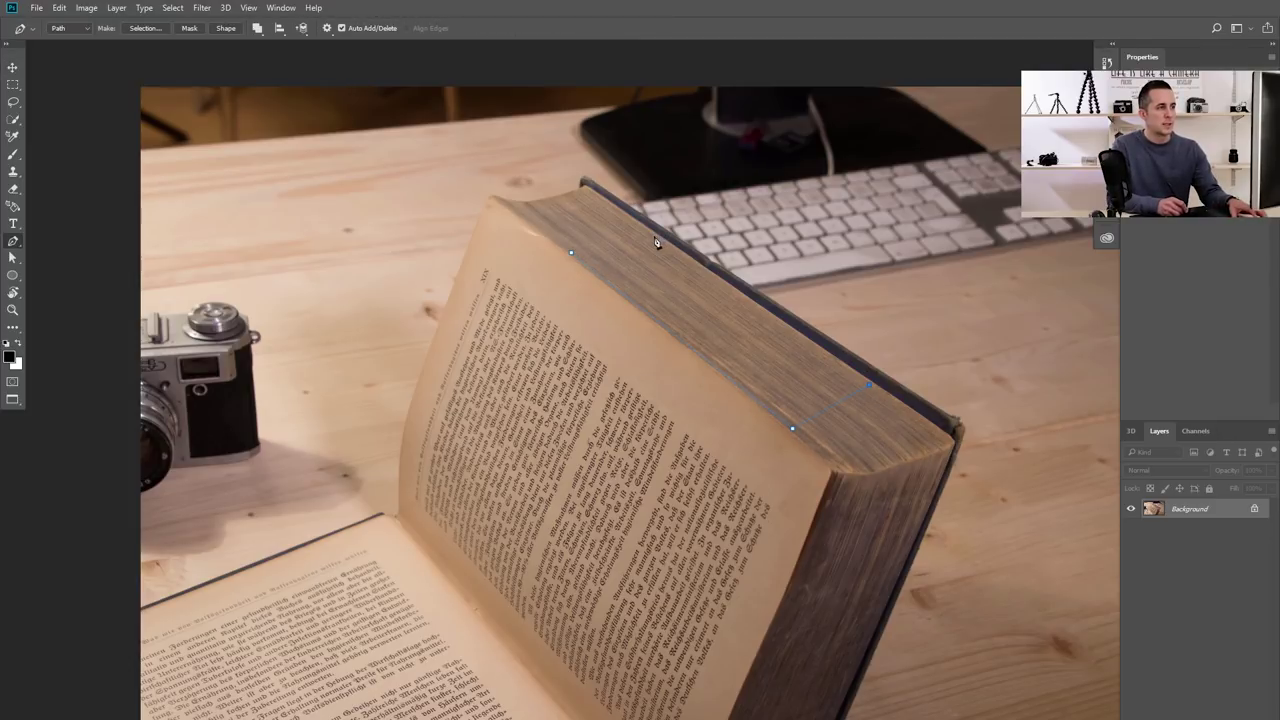
{"action": "key", "text": "ctrl+Return"}
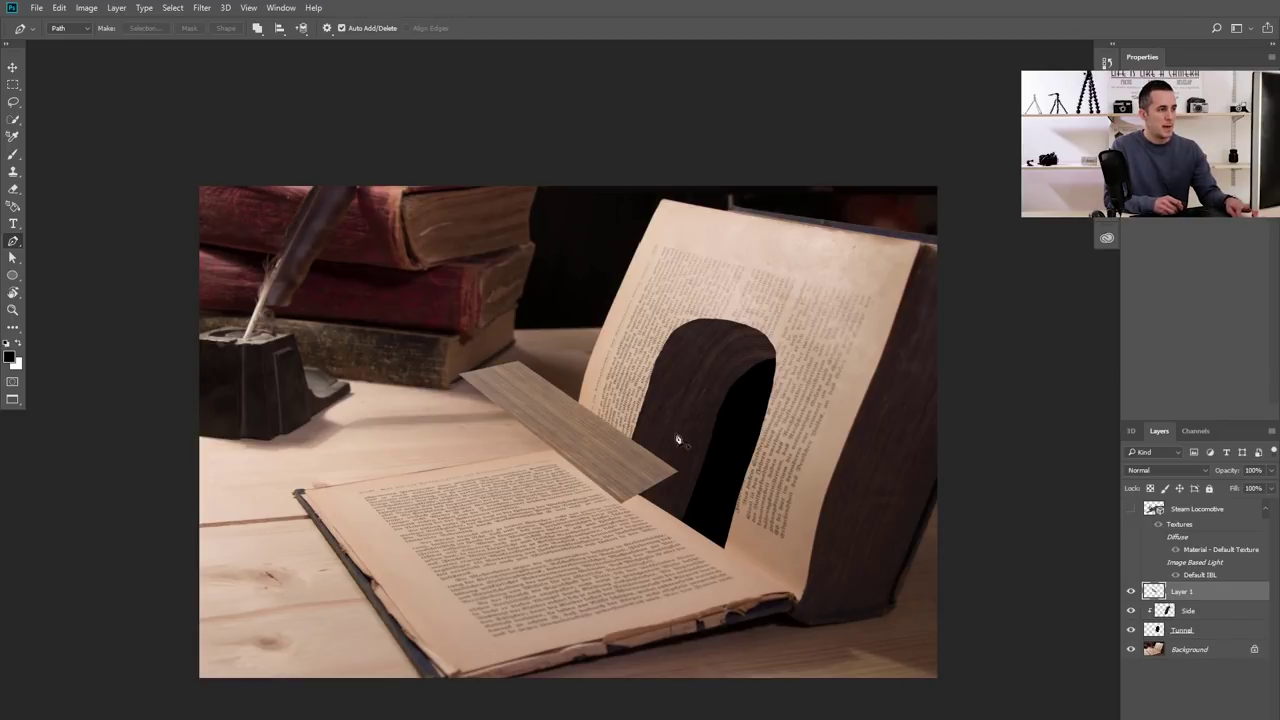
{"action": "key", "text": "v"}
{"action": "left_click_drag", "start_coordinate": [603, 462], "coordinate": [686, 520]}
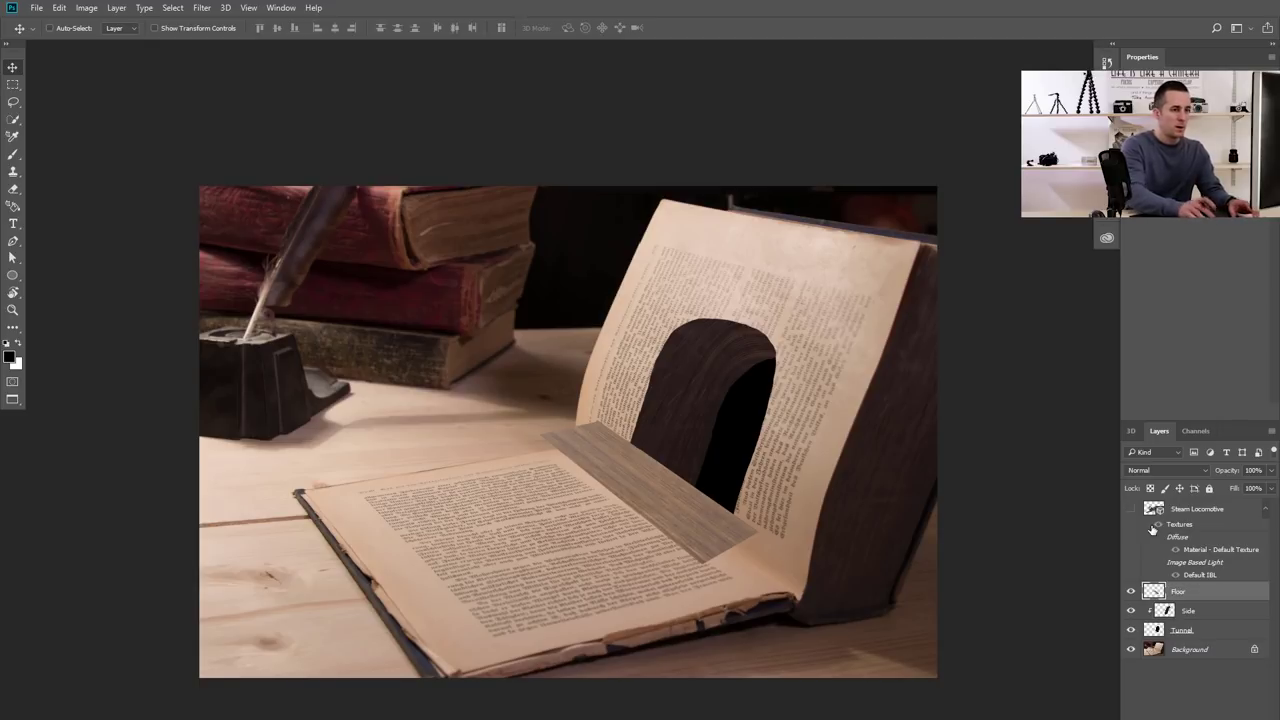
Clip the Floor plank to the layers below and move it to the tunnel's base
{"action": "left_click", "coordinate": [1169, 598], "text": "alt"}
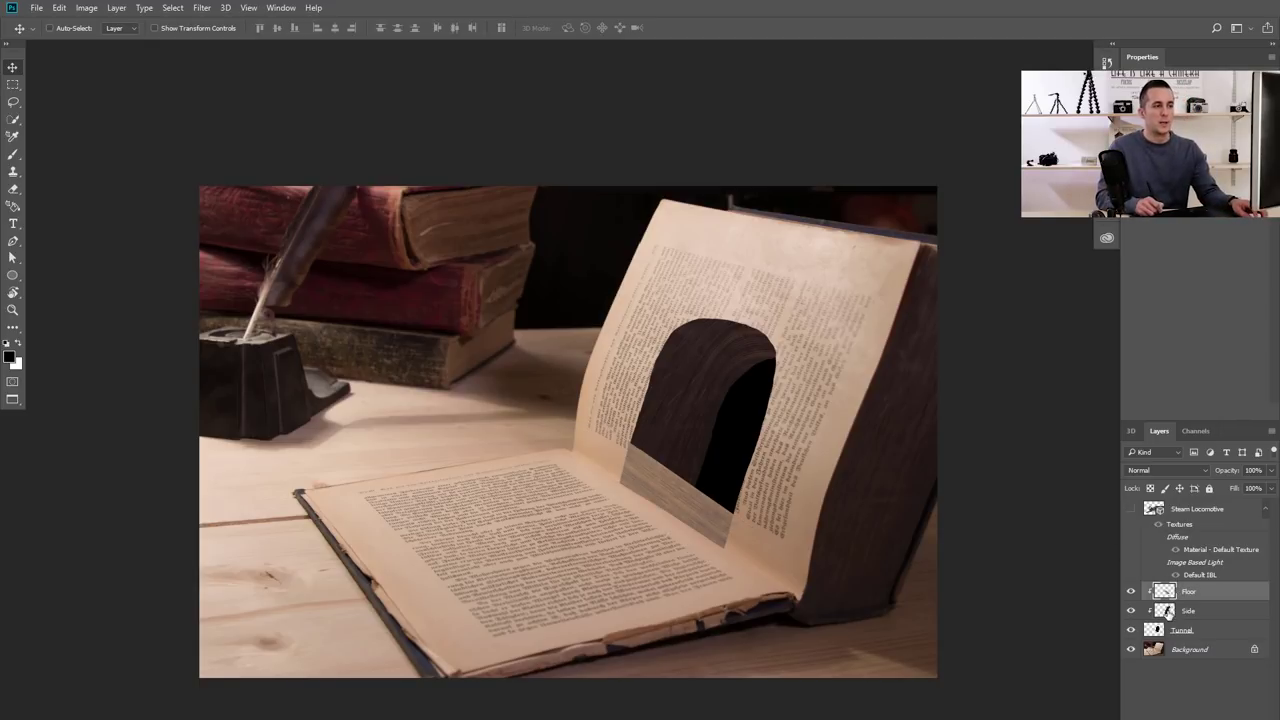
{"action": "scroll", "coordinate": [686, 516], "scroll_direction": "up", "scroll_amount": 2}
{"action": "left_click_drag", "start_coordinate": [706, 515], "coordinate": [742, 523]}
Warp the Floor plank, bending its top edge and corners down into the tunnel
{"action": "key", "text": "ctrl+t"}
{"action": "right_click", "coordinate": [704, 487]}
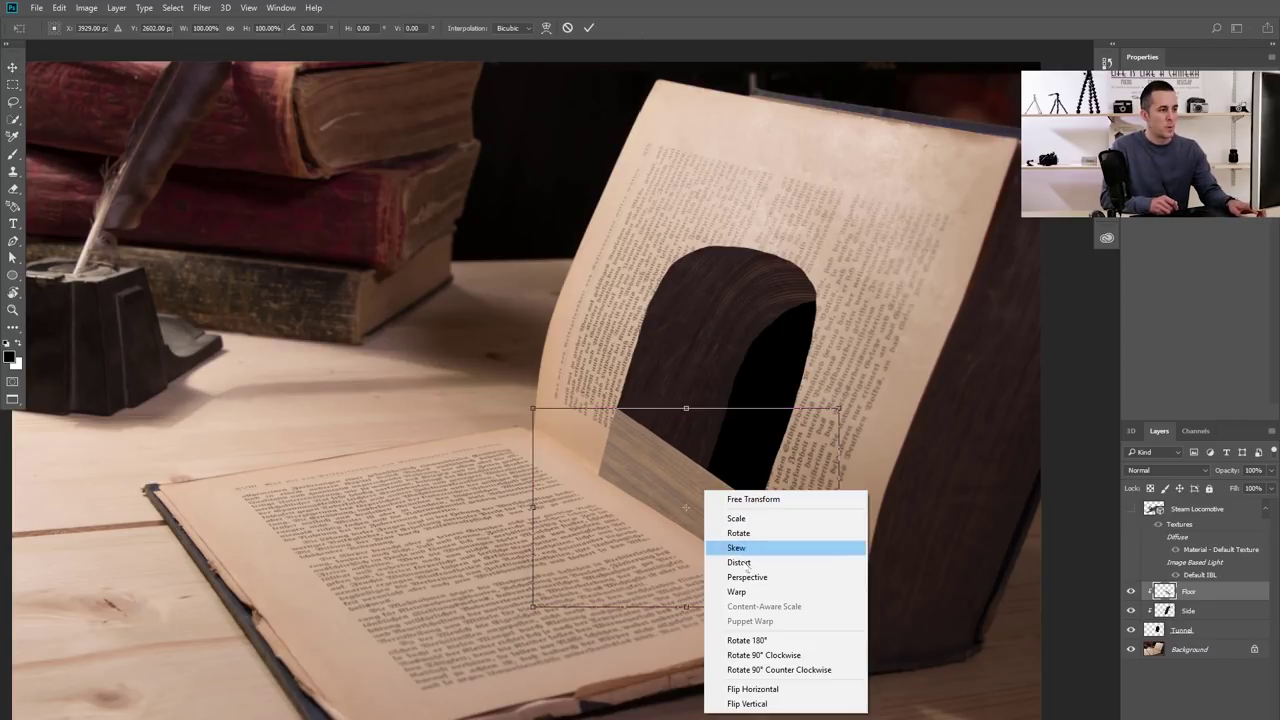
{"action": "left_click", "coordinate": [745, 589]}
{"action": "scroll", "coordinate": [696, 505], "scroll_direction": "up", "scroll_amount": 2}
{"action": "left_click_drag", "start_coordinate": [660, 423], "coordinate": [997, 445]}
{"action": "left_click_drag", "start_coordinate": [722, 433], "coordinate": [744, 404]}
{"action": "left_click_drag", "start_coordinate": [642, 428], "coordinate": [636, 386]}
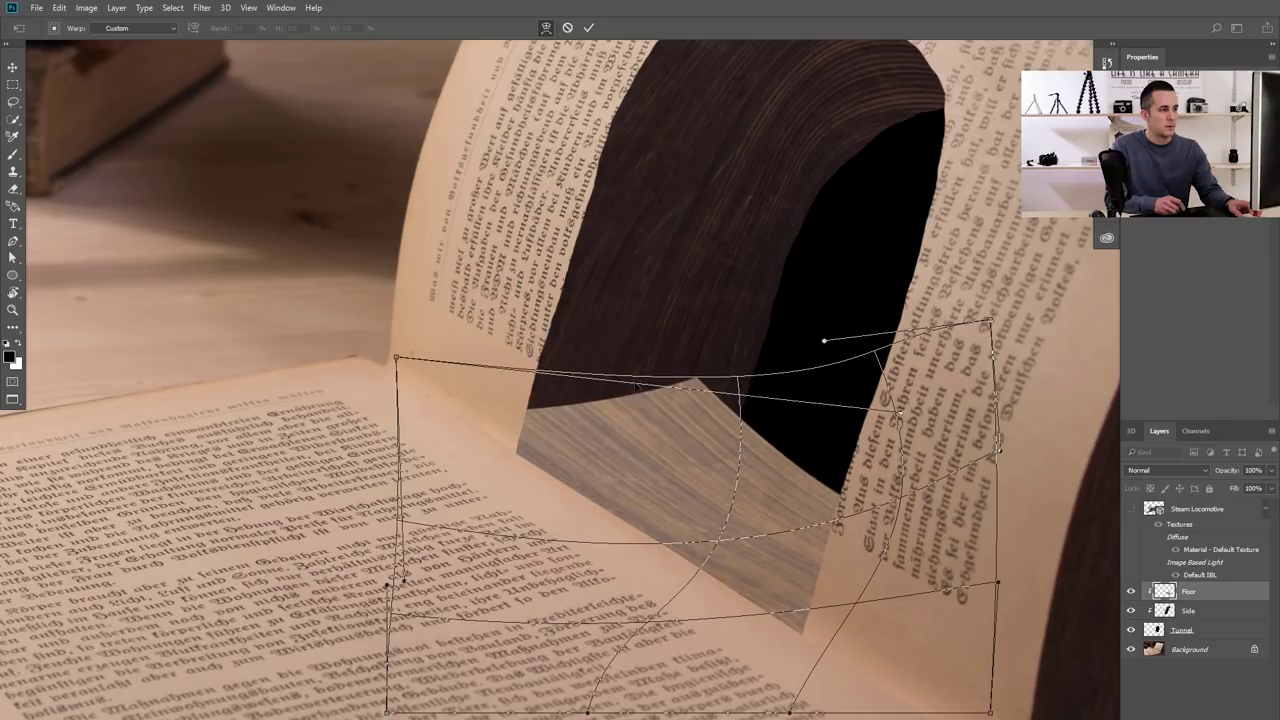
{"action": "left_click_drag", "start_coordinate": [988, 325], "coordinate": [1075, 403]}
{"action": "left_click_drag", "start_coordinate": [909, 425], "coordinate": [842, 432]}
{"action": "left_click_drag", "start_coordinate": [551, 449], "coordinate": [561, 477]}
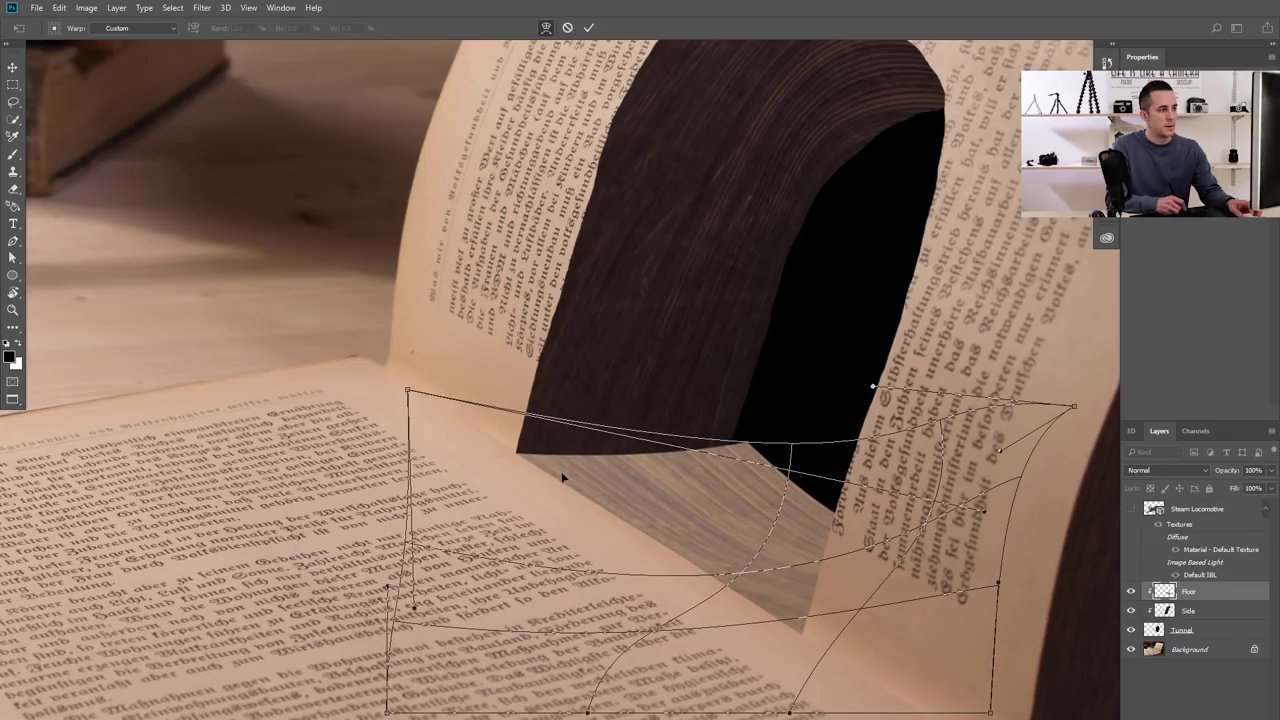
Refine the plank's right side and bottom edge so it lies flat, then commit the warp
{"action": "left_click_drag", "start_coordinate": [748, 452], "coordinate": [737, 441]}
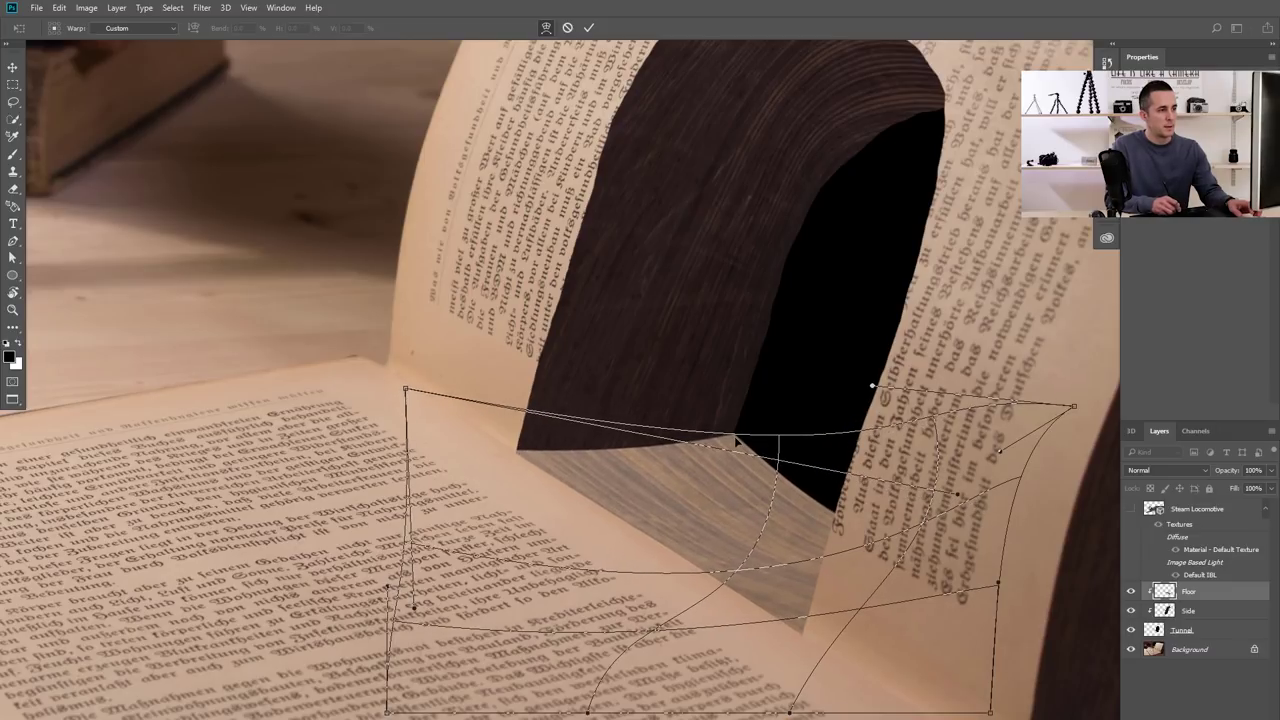
{"action": "left_click_drag", "start_coordinate": [934, 531], "coordinate": [969, 513]}
{"action": "left_click_drag", "start_coordinate": [864, 482], "coordinate": [845, 452]}
{"action": "left_click_drag", "start_coordinate": [748, 429], "coordinate": [724, 444]}
{"action": "left_click_drag", "start_coordinate": [786, 643], "coordinate": [840, 608]}
{"action": "scroll", "coordinate": [655, 585], "scroll_direction": "down", "scroll_amount": 2}
{"action": "scroll", "coordinate": [650, 595], "scroll_direction": "up", "scroll_amount": 3}
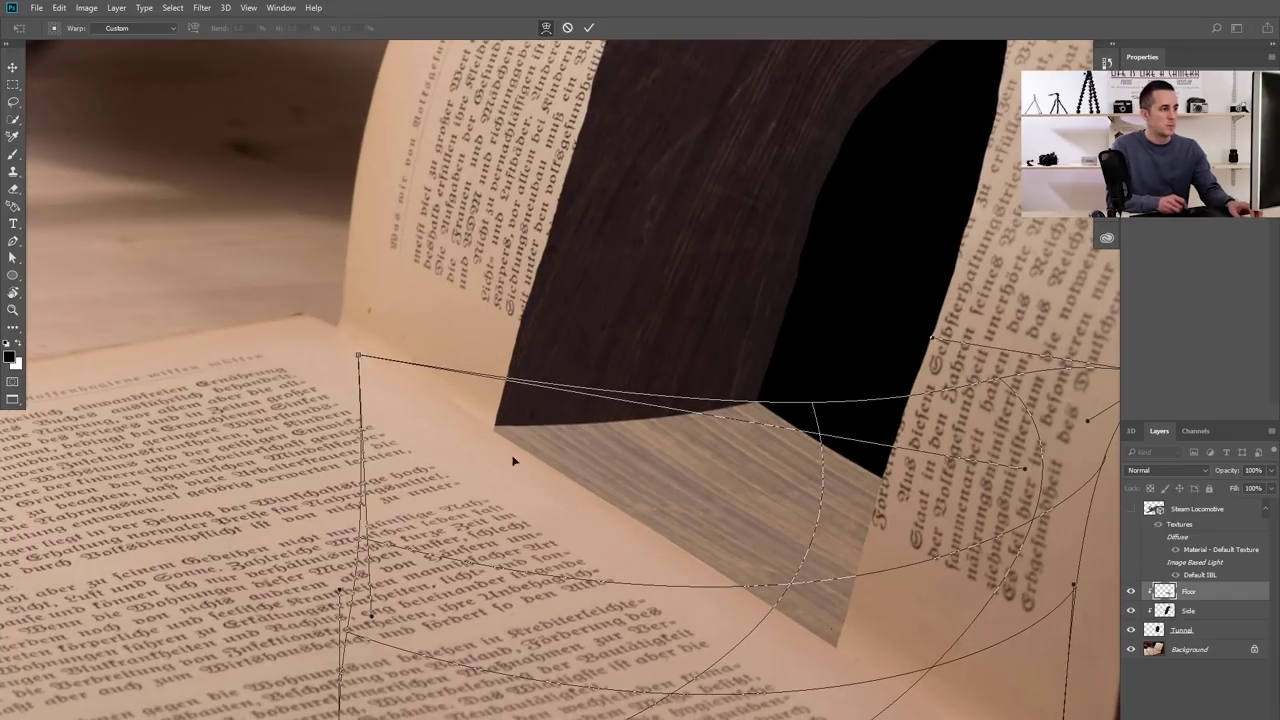
{"action": "scroll", "coordinate": [513, 461], "scroll_direction": "up", "scroll_amount": 2}
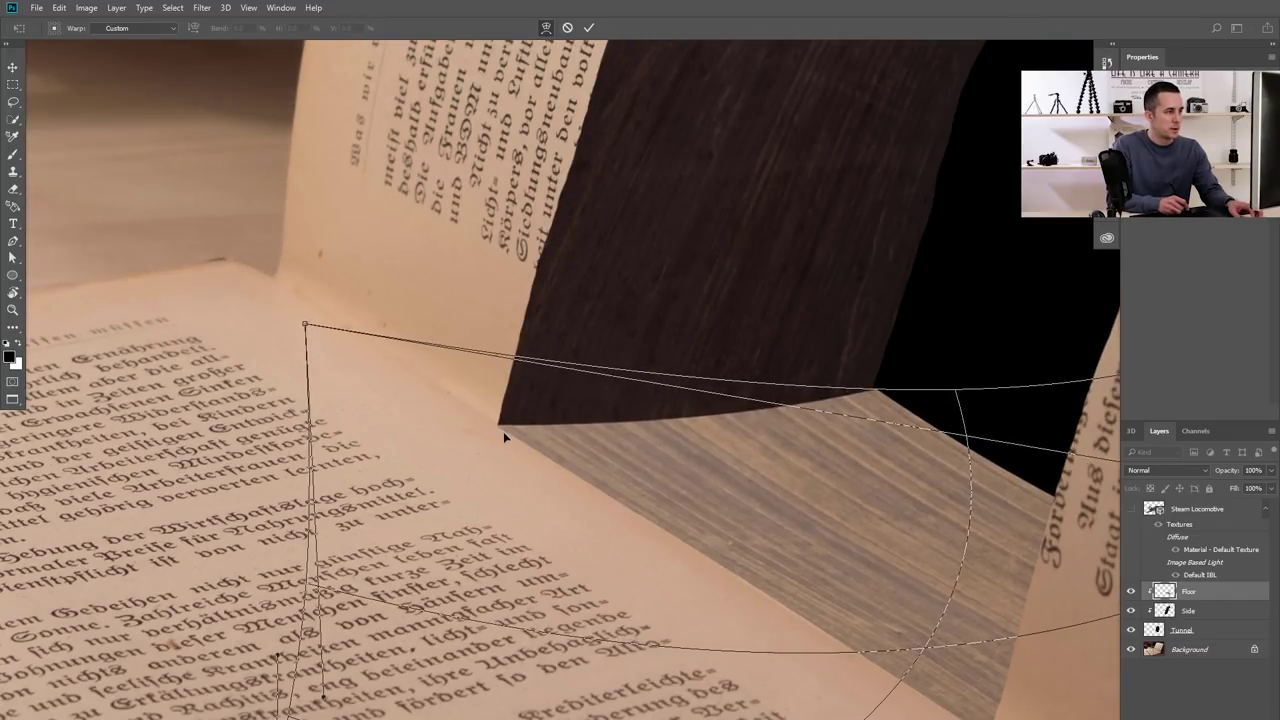
{"action": "scroll", "coordinate": [503, 431], "scroll_direction": "down", "scroll_amount": 5}
{"action": "scroll", "coordinate": [641, 522], "scroll_direction": "up", "scroll_amount": 1}
{"action": "key", "text": "Return"}
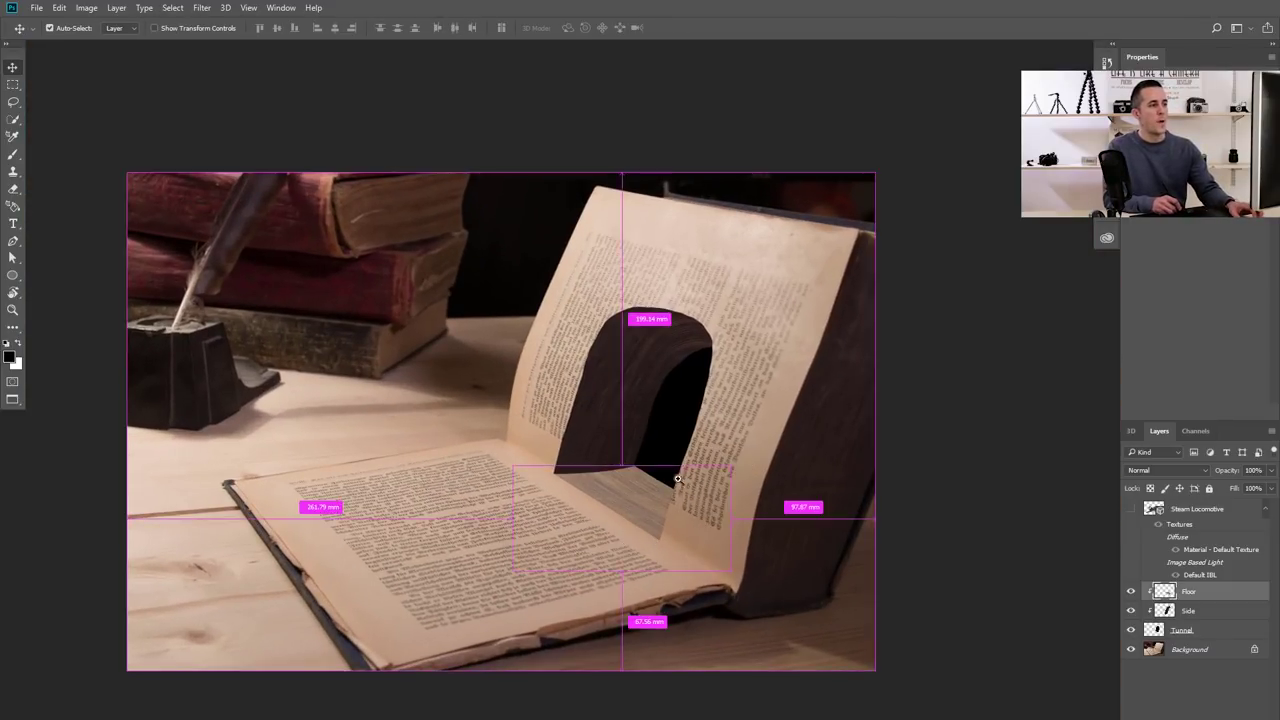
{"action": "scroll", "coordinate": [677, 480], "scroll_direction": "down", "scroll_amount": 2}
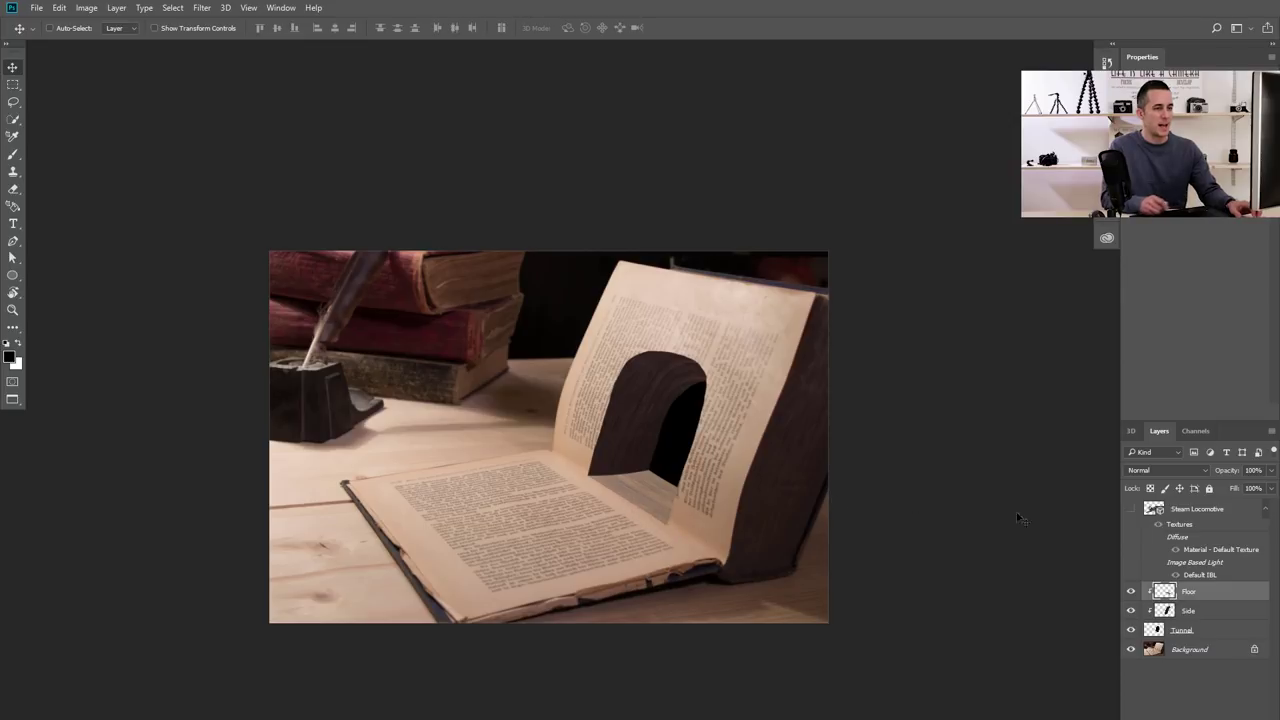
Turn the Steam Locomotive layer back on, zoom in, and select that layer
{"action": "left_click", "coordinate": [1131, 511]}
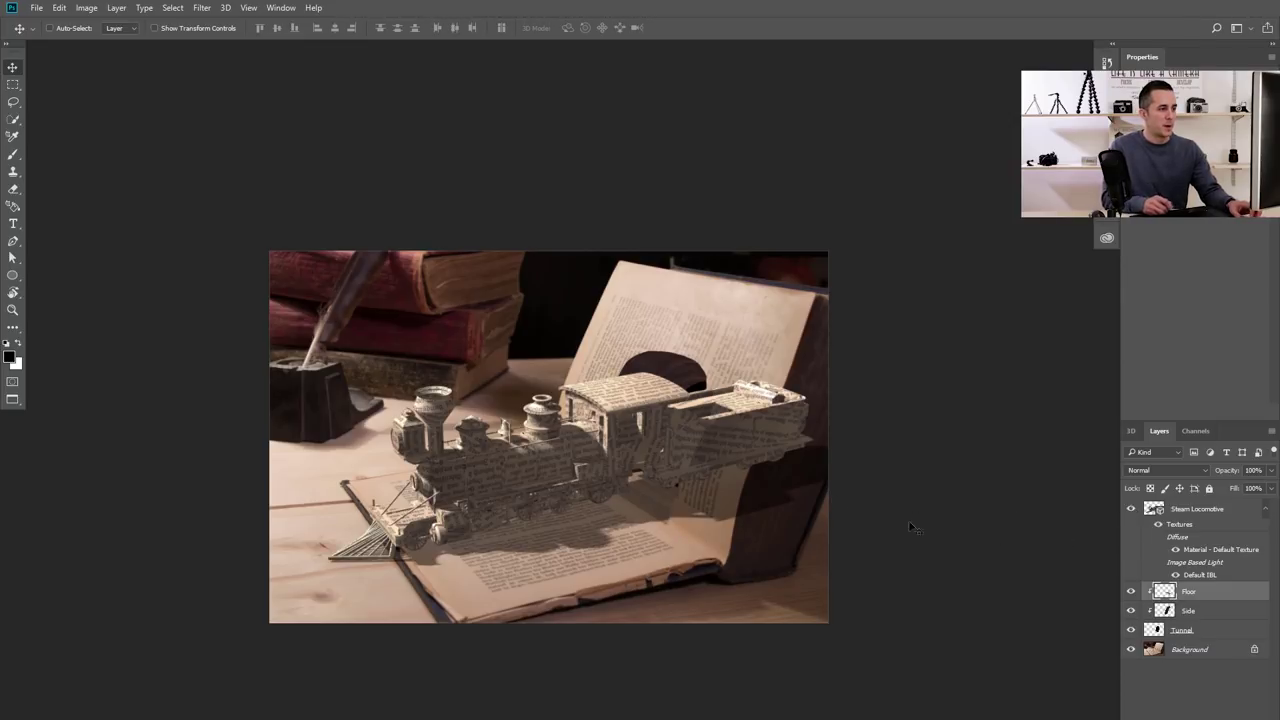
{"action": "scroll", "coordinate": [686, 500], "scroll_direction": "up", "scroll_amount": 2}
{"action": "scroll", "coordinate": [688, 510], "scroll_direction": "up", "scroll_amount": 1}
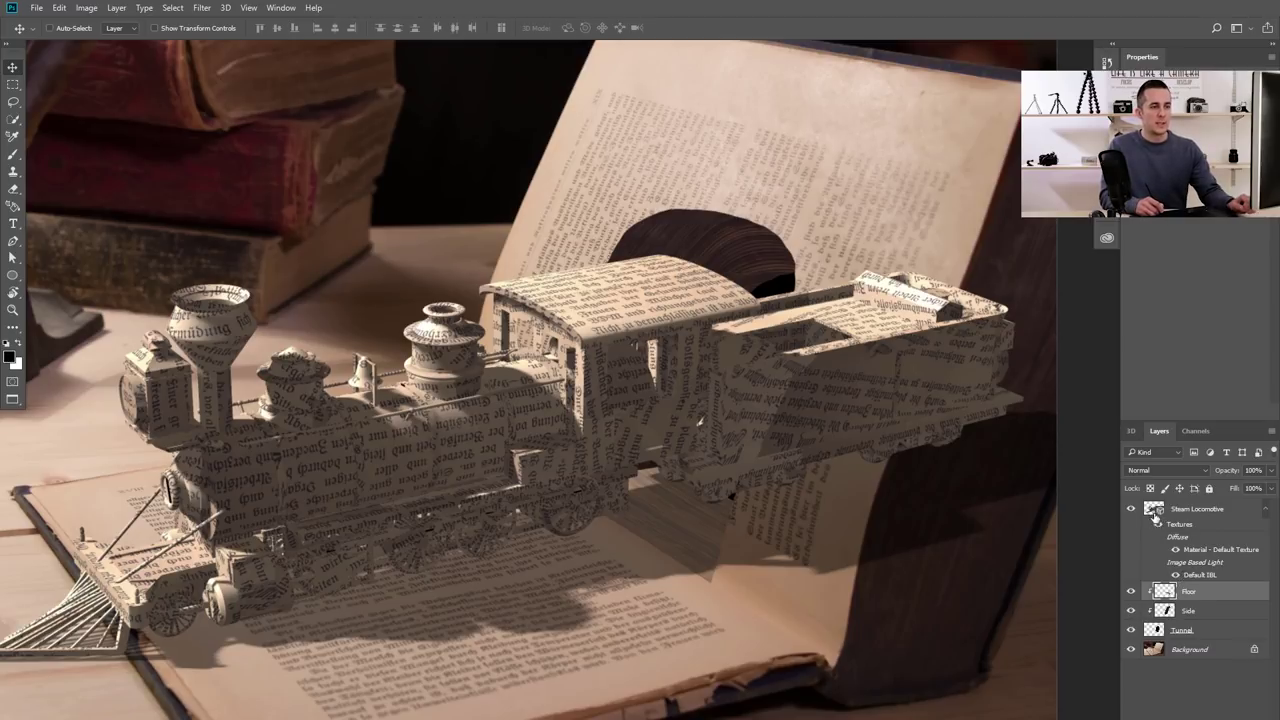
{"action": "left_click", "coordinate": [1155, 512]}
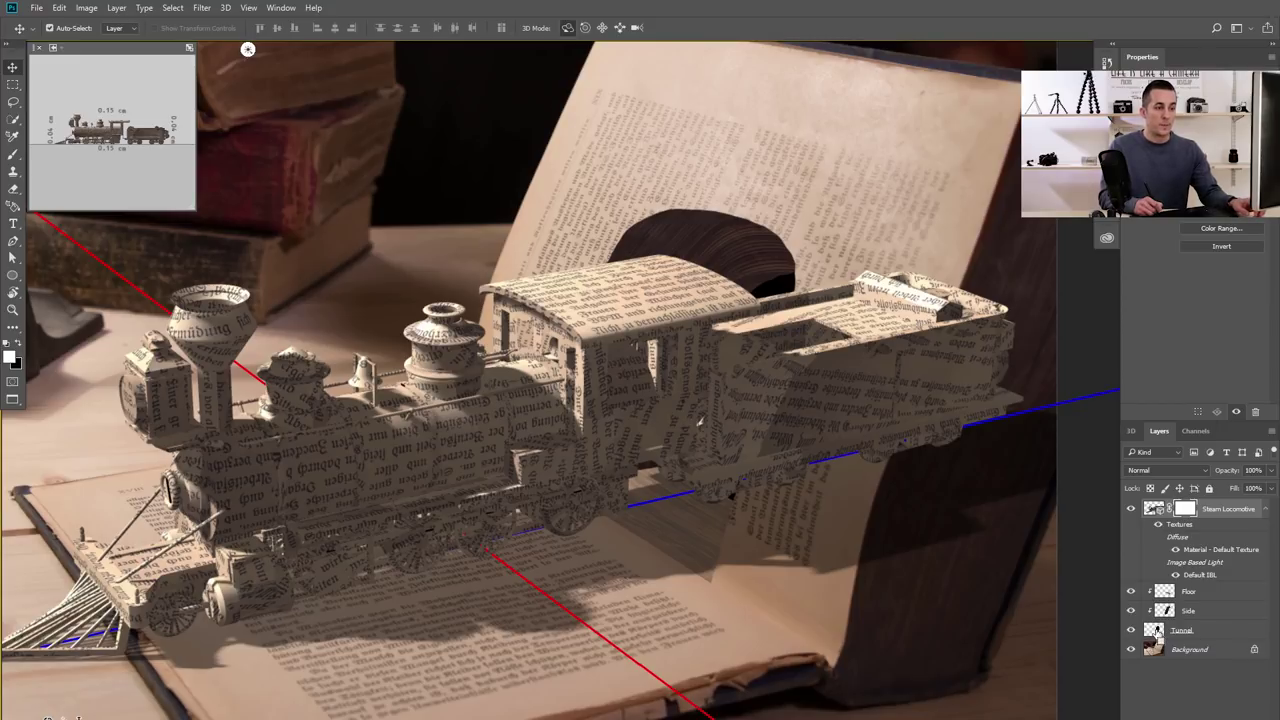
Load the Tunnel layer's pixels as a selection and pan toward the book's right edge
{"action": "left_click", "coordinate": [1153, 630], "text": "ctrl"}
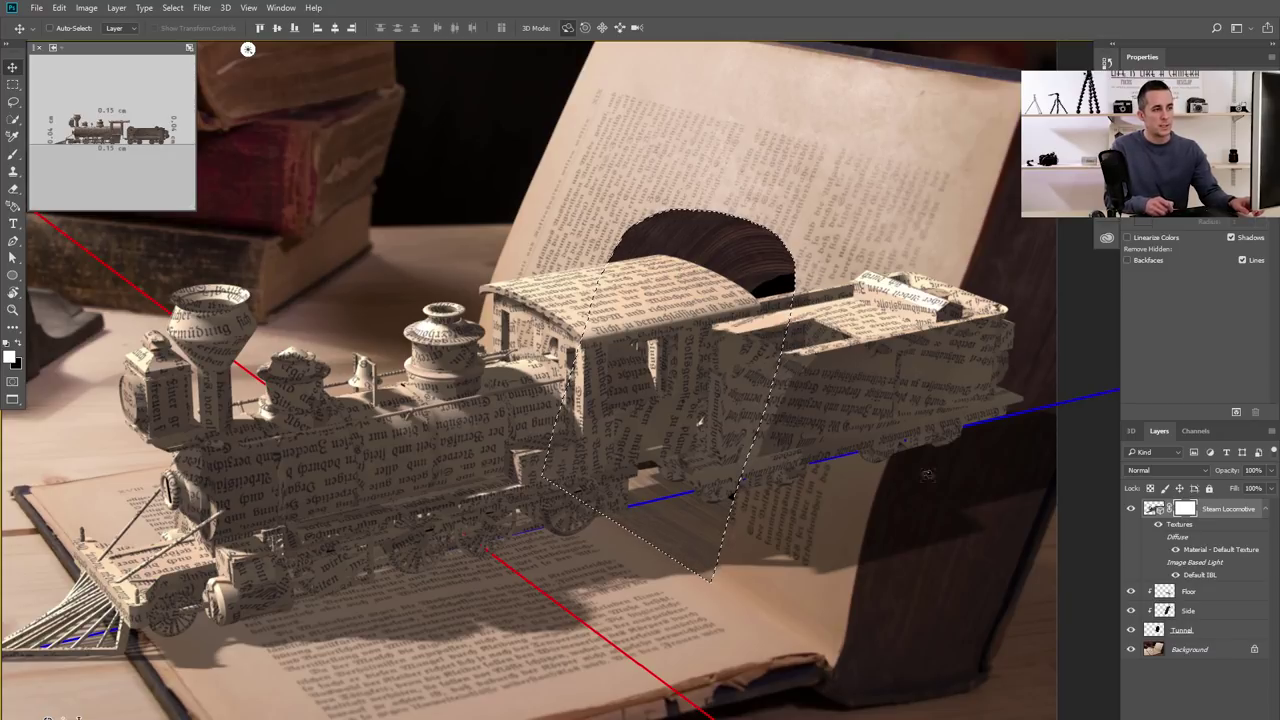
{"action": "left_click_drag", "start_coordinate": [935, 287], "coordinate": [825, 265]}
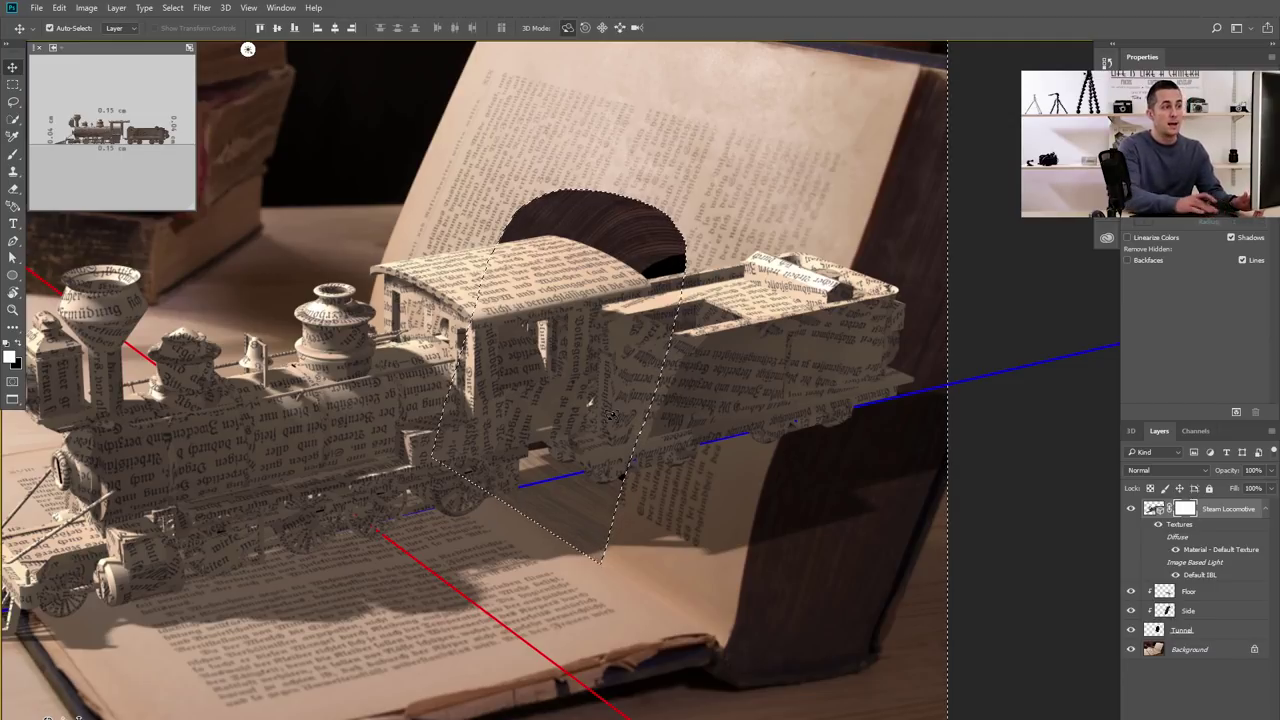
Set up a black brush at 72% opacity on the Steam Locomotive layer mask
{"action": "left_click", "coordinate": [1184, 510]}
{"action": "key", "text": "b"}
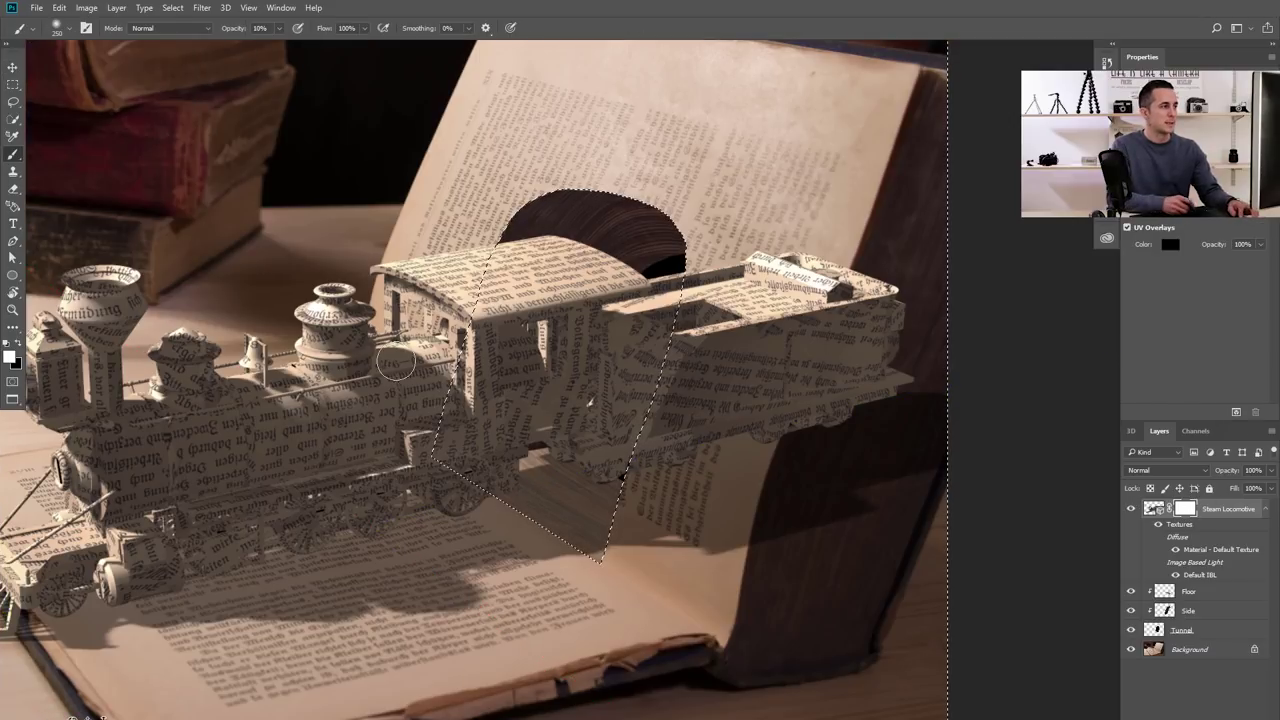
{"action": "key", "text": "x"}
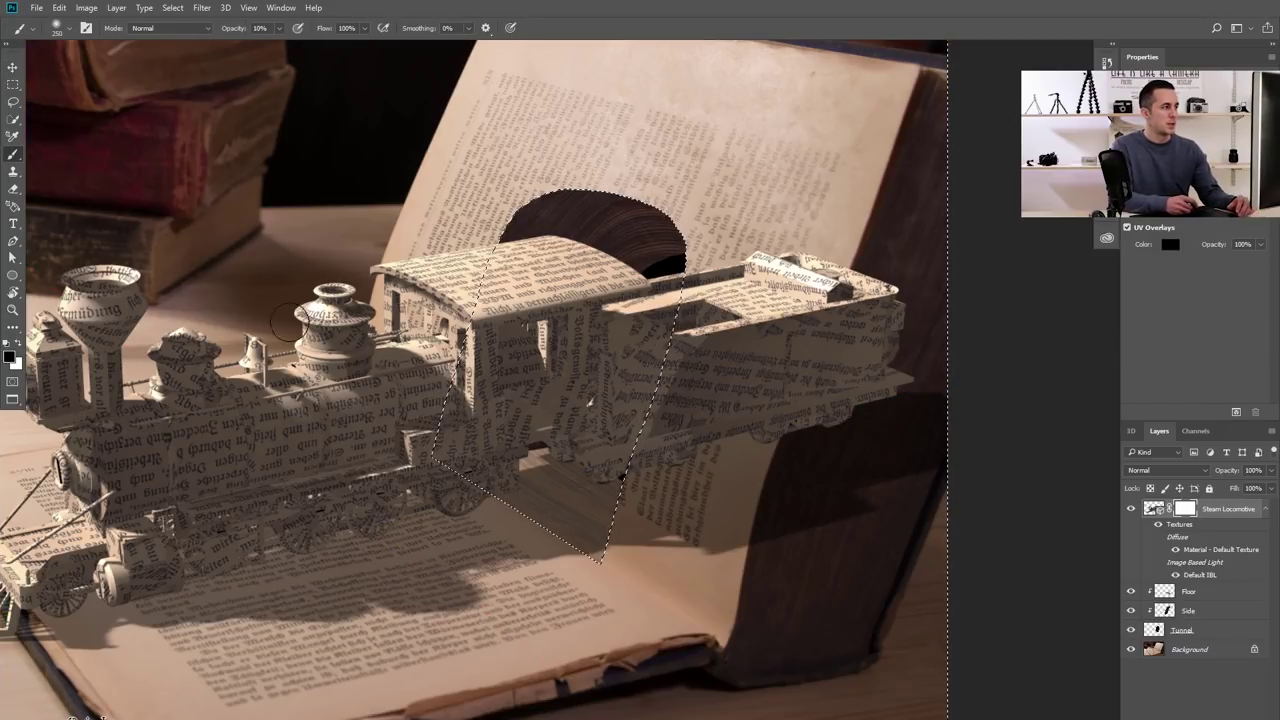
{"action": "right_click", "coordinate": [337, 298]}
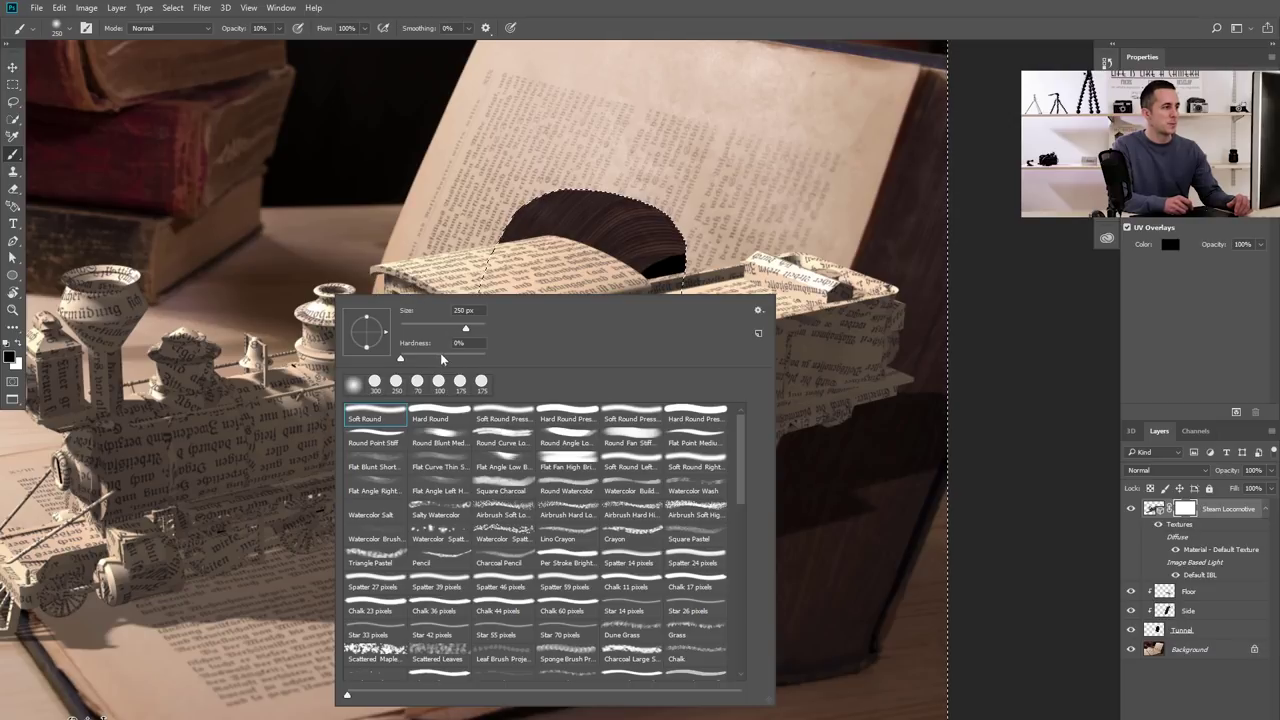
{"action": "left_click_drag", "start_coordinate": [236, 28], "coordinate": [285, 27]}
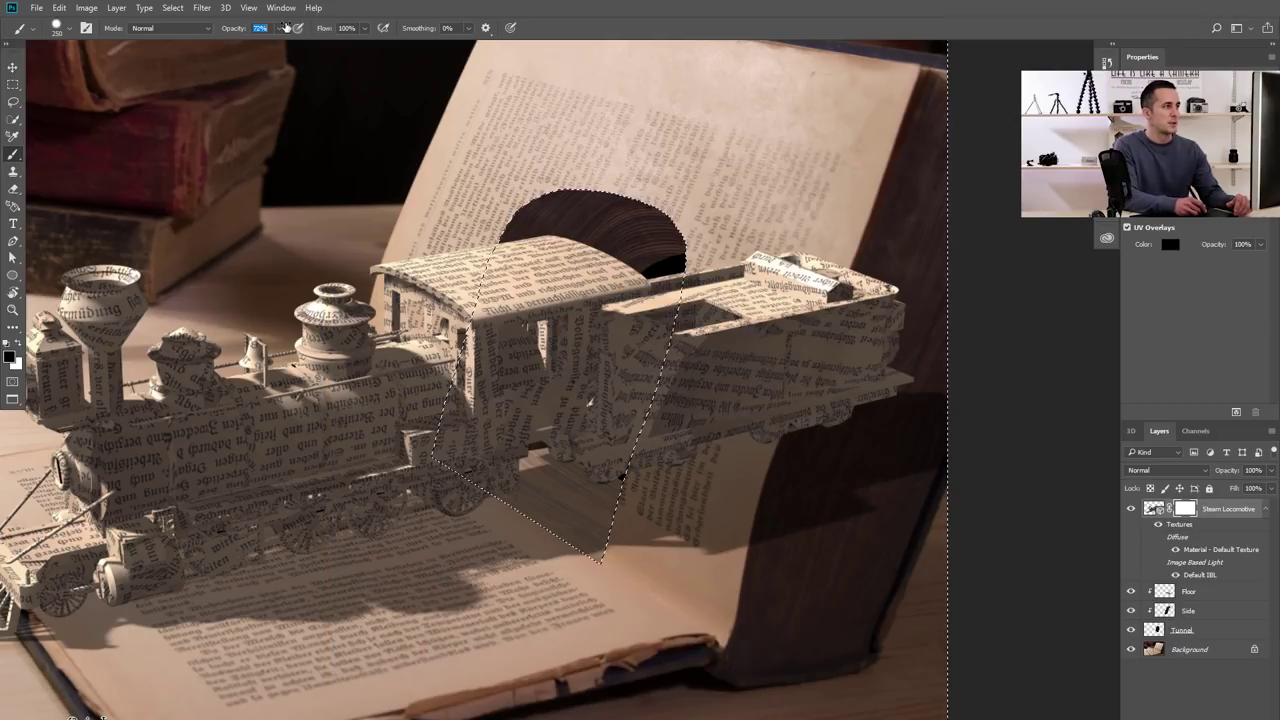
Mask out the tender's right end and lower-right corner beyond the tunnel edge
{"action": "mouse_move", "coordinate": [814, 284]}
{"action": "left_mouse_down"}
{"action": "mouse_move", "coordinate": [832, 324]}
{"action": "mouse_move", "coordinate": [888, 332]}
{"action": "mouse_move", "coordinate": [894, 377]}
{"action": "mouse_move", "coordinate": [919, 350]}
{"action": "mouse_move", "coordinate": [886, 421]}
{"action": "mouse_move", "coordinate": [891, 502]}
{"action": "mouse_move", "coordinate": [847, 512]}
{"action": "mouse_move", "coordinate": [878, 383]}
{"action": "mouse_move", "coordinate": [848, 341]}
{"action": "mouse_move", "coordinate": [869, 231]}
{"action": "mouse_move", "coordinate": [807, 223]}
{"action": "mouse_move", "coordinate": [772, 250]}
{"action": "mouse_move", "coordinate": [725, 348]}
{"action": "left_mouse_up"}
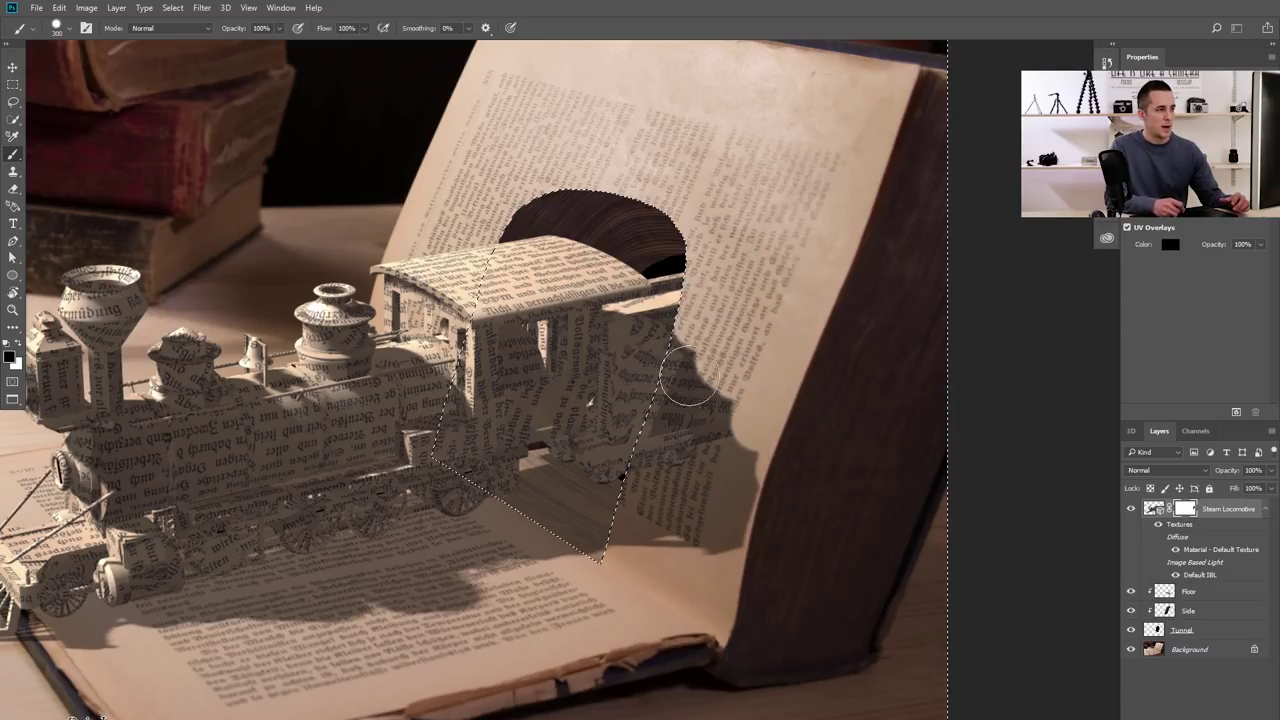
{"action": "mouse_move", "coordinate": [646, 497]}
{"action": "left_mouse_down"}
{"action": "mouse_move", "coordinate": [633, 545]}
{"action": "mouse_move", "coordinate": [705, 470]}
{"action": "mouse_move", "coordinate": [757, 509]}
{"action": "mouse_move", "coordinate": [740, 480]}
{"action": "left_mouse_up"}
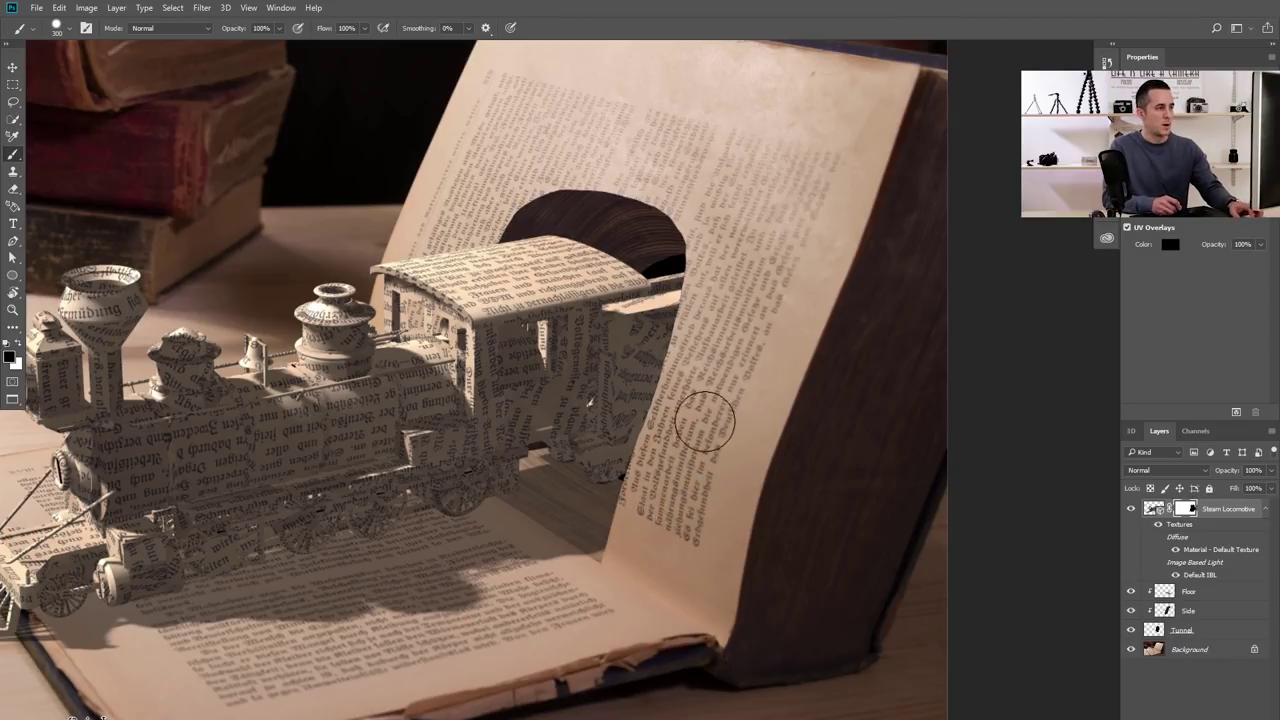
{"action": "key", "text": "ctrl+minus"}
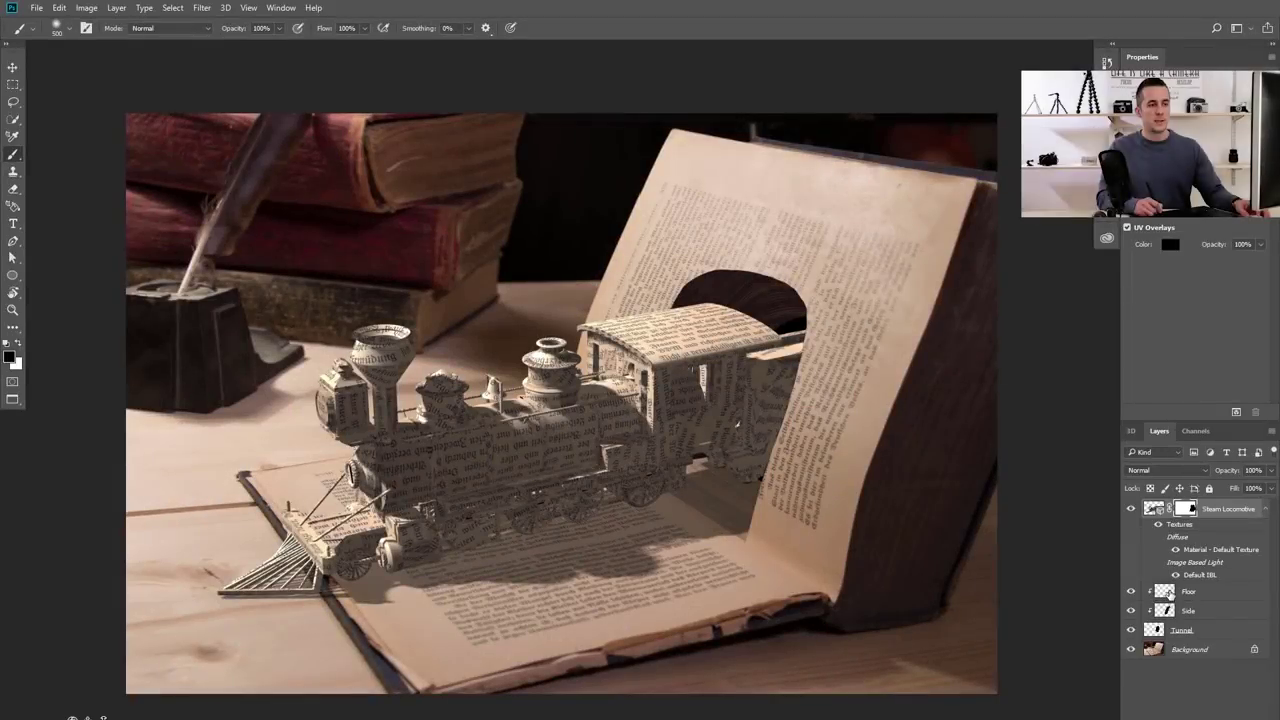
{"action": "left_click", "coordinate": [1195, 594]}
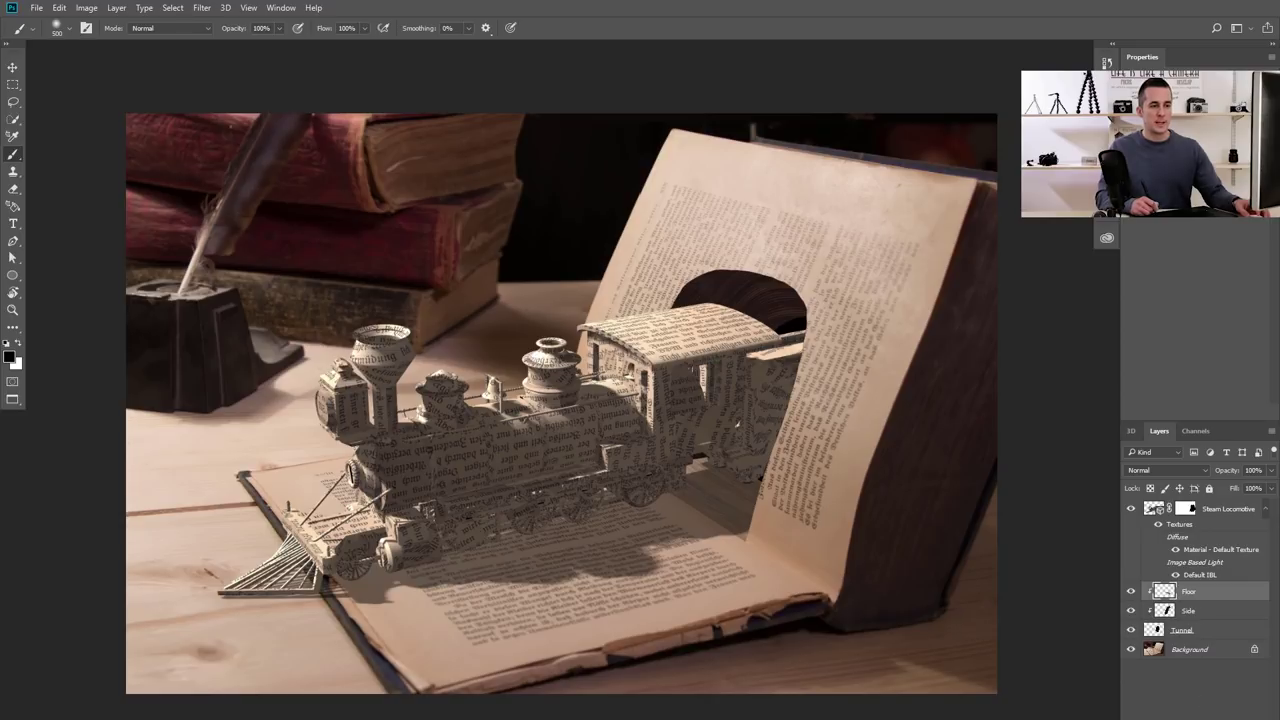
Add a Curves adjustment clipped to the Floor layer and pull its curve down to darken it
{"action": "left_click", "coordinate": [1195, 718]}
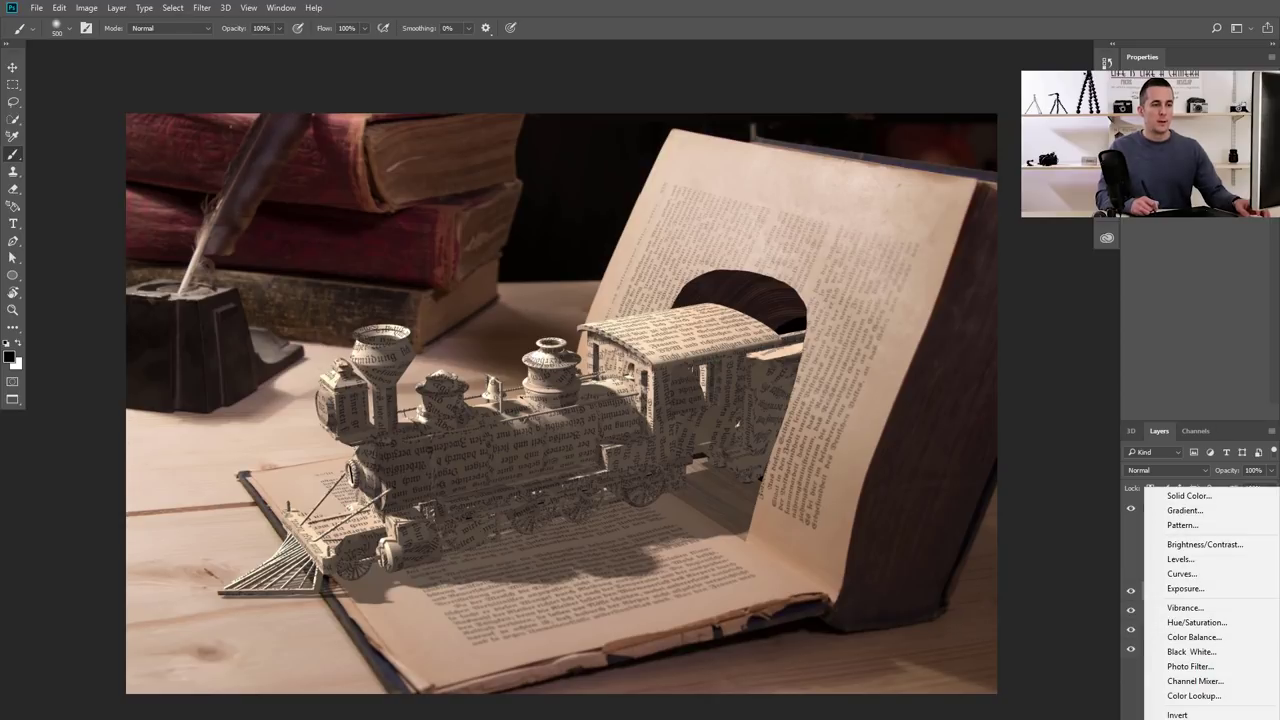
{"action": "left_click", "coordinate": [1191, 576]}
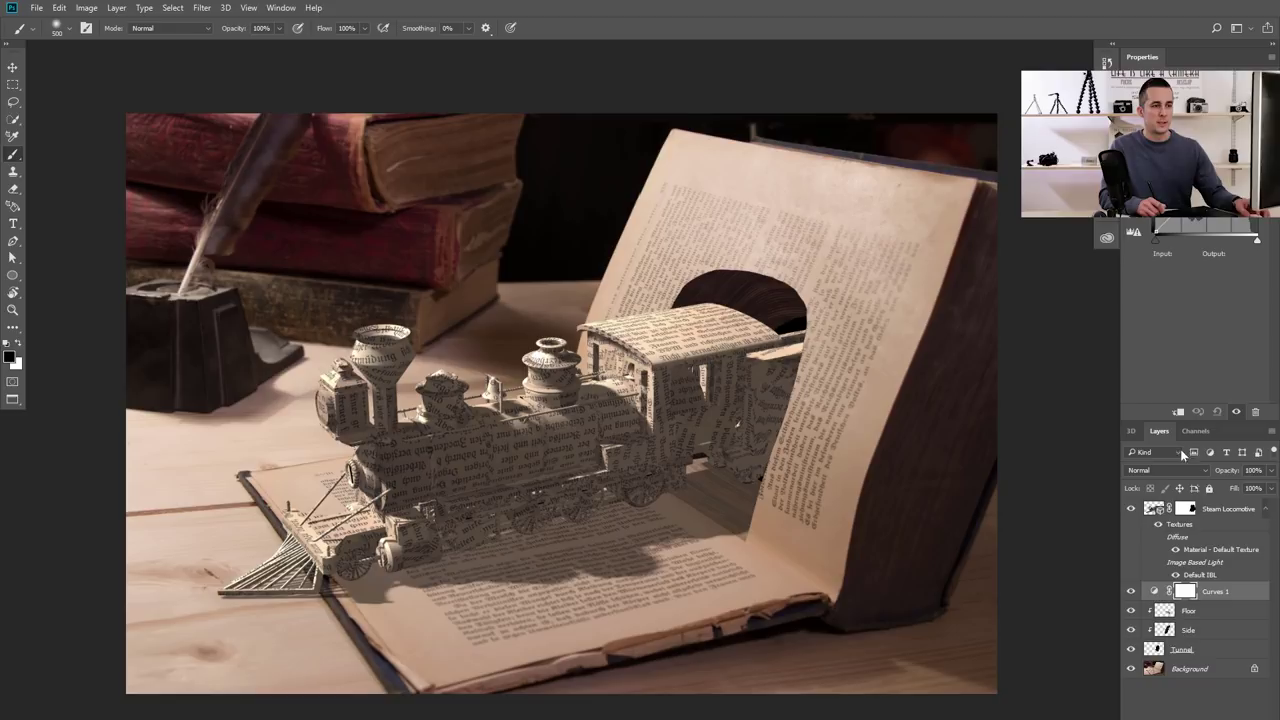
{"action": "left_click", "coordinate": [1178, 414]}
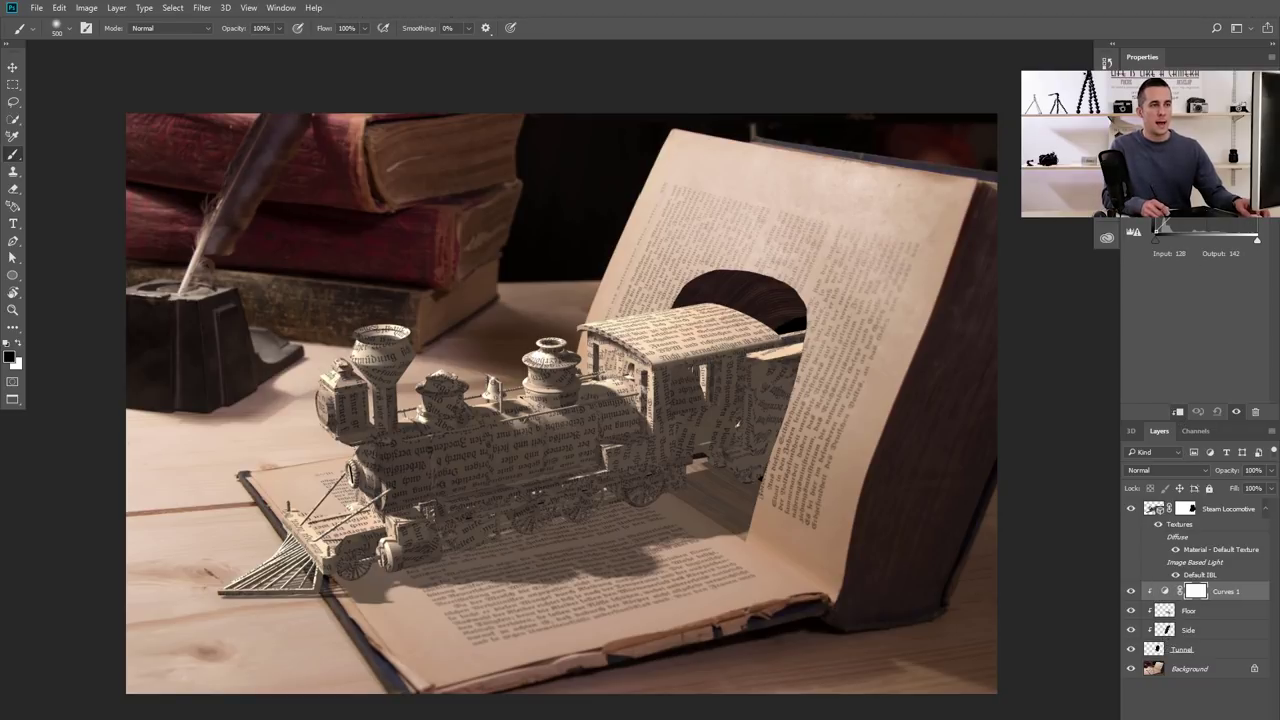
{"action": "left_click_drag", "start_coordinate": [1195, 178], "coordinate": [1200, 188]}
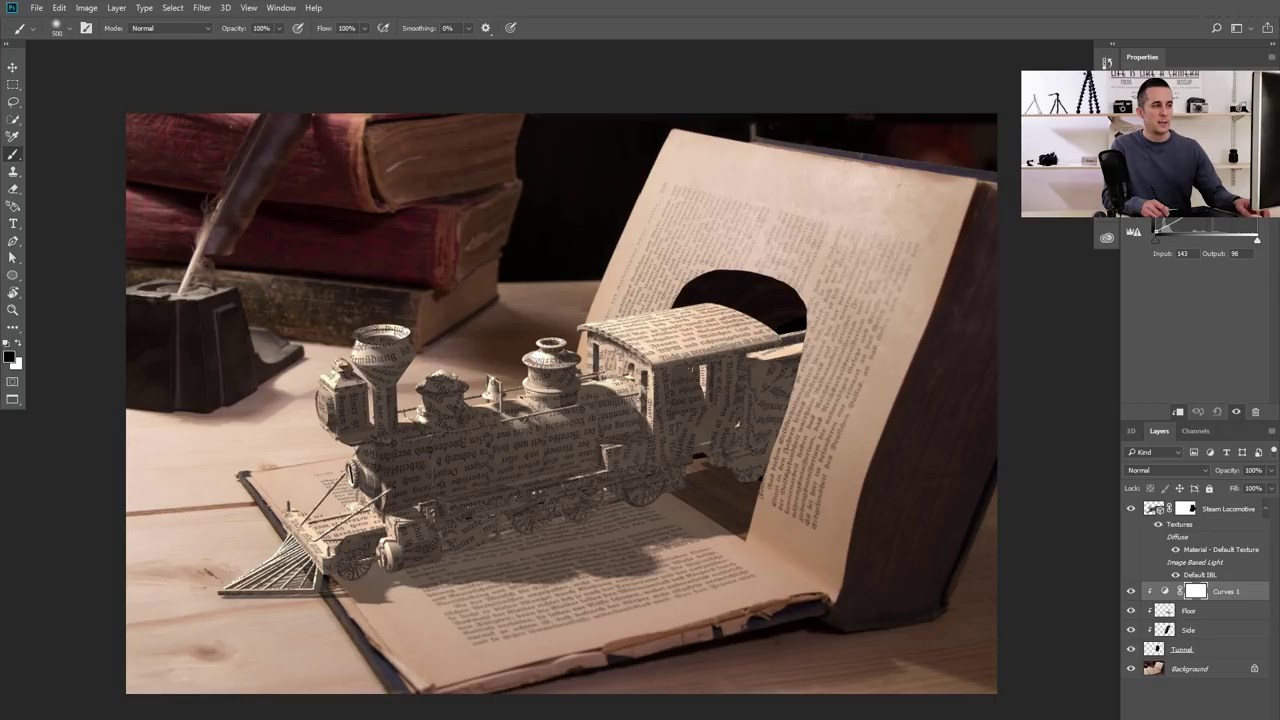
{"action": "left_click_drag", "start_coordinate": [1201, 192], "coordinate": [1201, 190]}
Paint the Curves 1 mask to clear the tunnel interior and, at 30%, partly under the tender
{"action": "left_click", "coordinate": [1195, 591]}
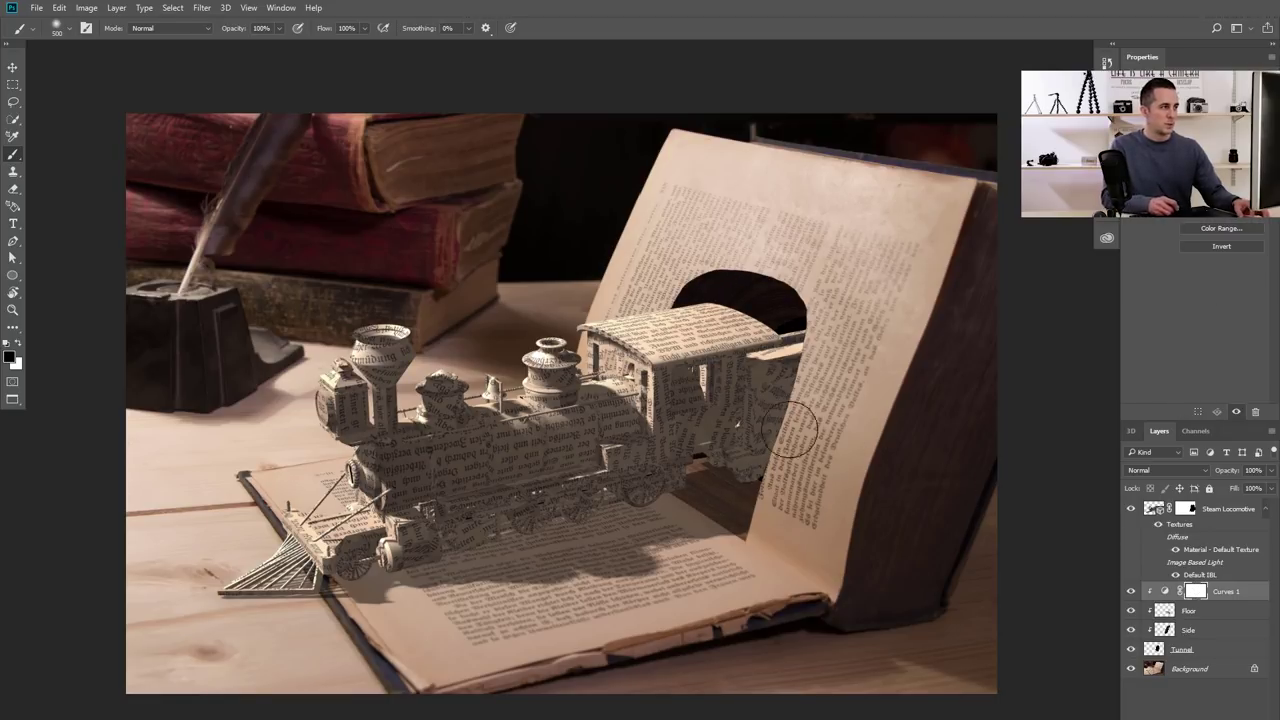
{"action": "mouse_move", "coordinate": [811, 290]}
{"action": "left_mouse_down"}
{"action": "mouse_move", "coordinate": [705, 326]}
{"action": "mouse_move", "coordinate": [753, 308]}
{"action": "mouse_move", "coordinate": [753, 285]}
{"action": "mouse_move", "coordinate": [708, 292]}
{"action": "mouse_move", "coordinate": [660, 366]}
{"action": "mouse_move", "coordinate": [735, 312]}
{"action": "mouse_move", "coordinate": [745, 325]}
{"action": "mouse_move", "coordinate": [680, 385]}
{"action": "mouse_move", "coordinate": [737, 325]}
{"action": "left_mouse_up"}
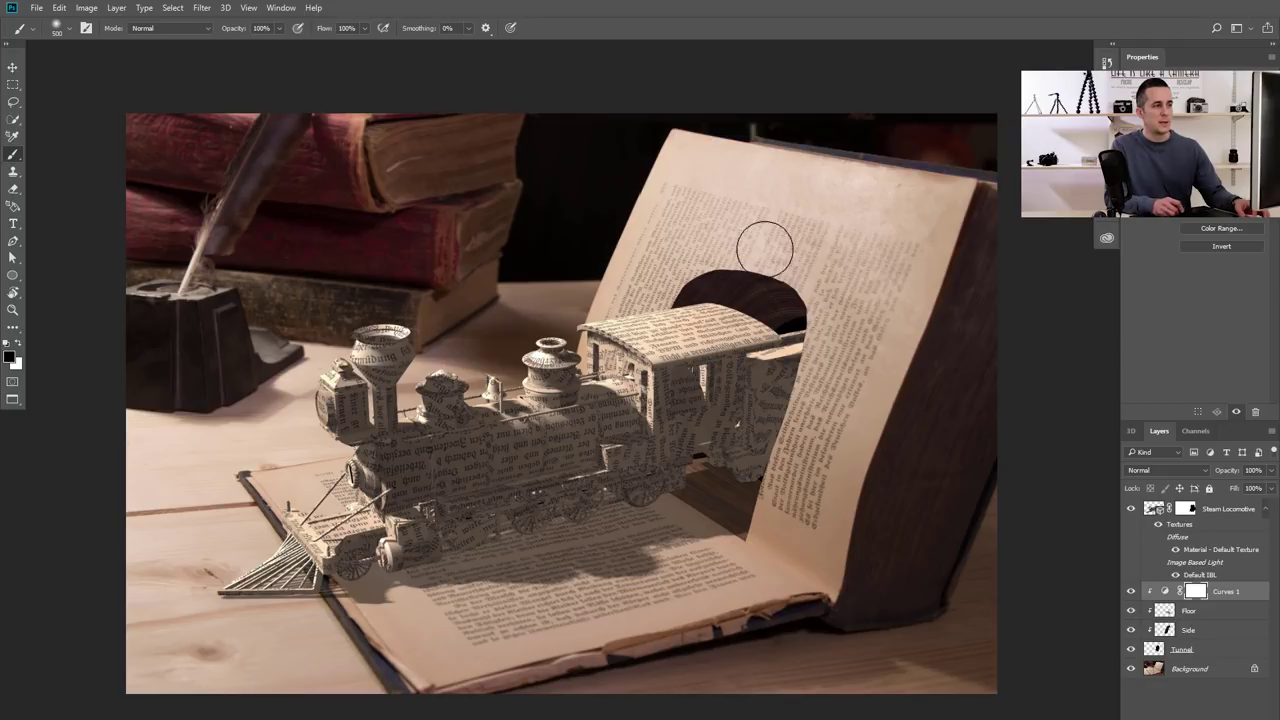
{"action": "key", "text": "3"}
{"action": "mouse_move", "coordinate": [679, 443]}
{"action": "left_mouse_down"}
{"action": "mouse_move", "coordinate": [606, 467]}
{"action": "mouse_move", "coordinate": [655, 464]}
{"action": "mouse_move", "coordinate": [679, 532]}
{"action": "mouse_move", "coordinate": [643, 482]}
{"action": "mouse_move", "coordinate": [578, 474]}
{"action": "mouse_move", "coordinate": [658, 479]}
{"action": "mouse_move", "coordinate": [620, 462]}
{"action": "mouse_move", "coordinate": [640, 462]}
{"action": "mouse_move", "coordinate": [595, 458]}
{"action": "mouse_move", "coordinate": [642, 465]}
{"action": "mouse_move", "coordinate": [637, 490]}
{"action": "left_mouse_up"}
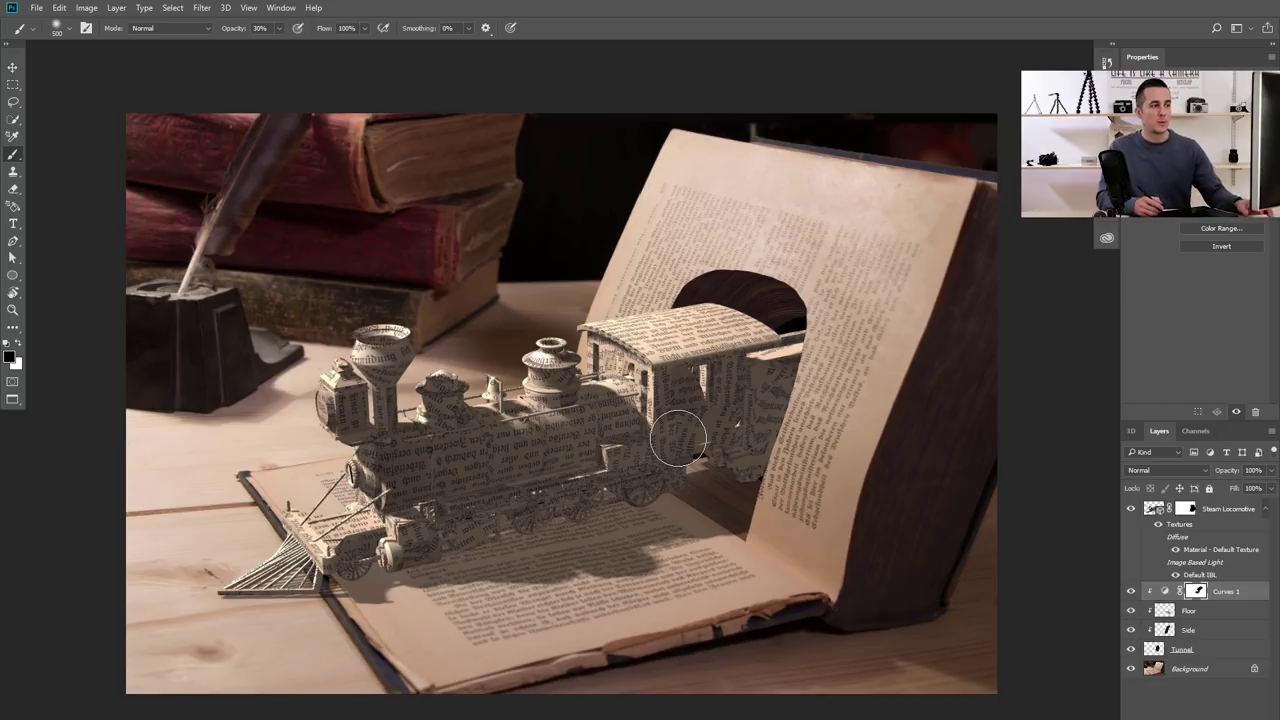
Add a Curves adjustment above the Steam Locomotive layer, duplicate it, and name the pair D and B
{"action": "left_click", "coordinate": [1153, 511]}
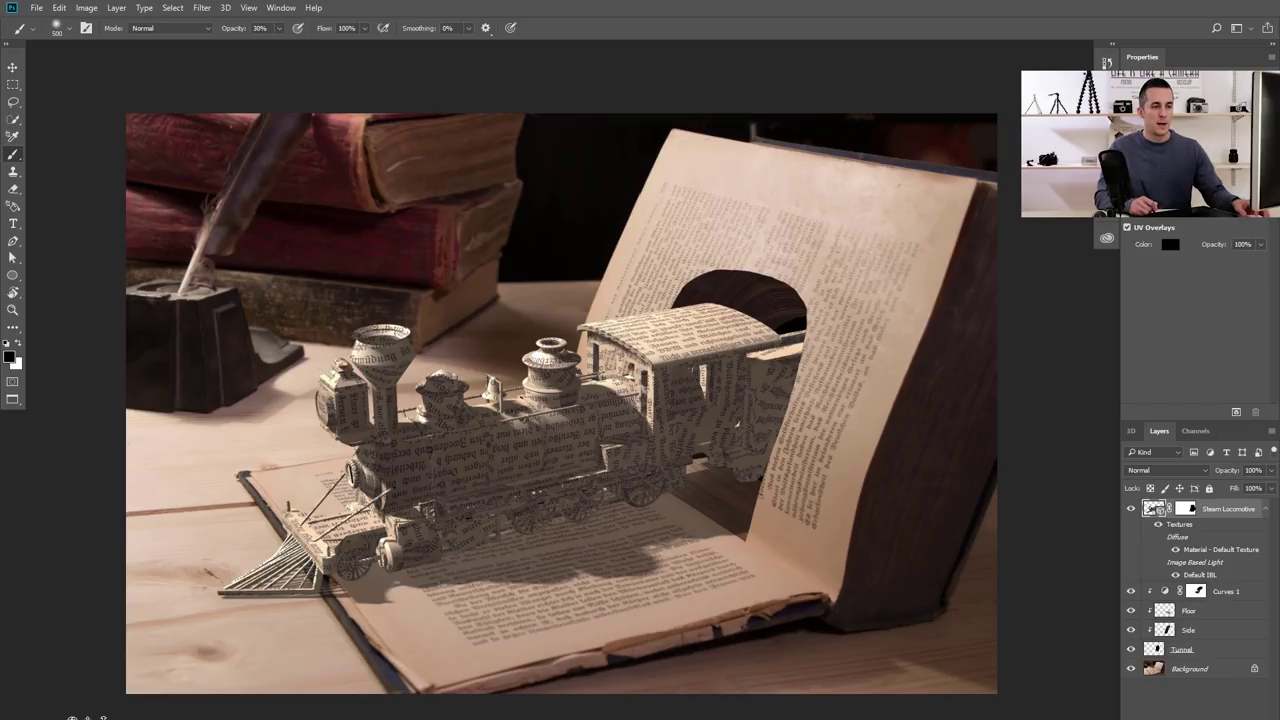
{"action": "left_click", "coordinate": [1197, 566]}
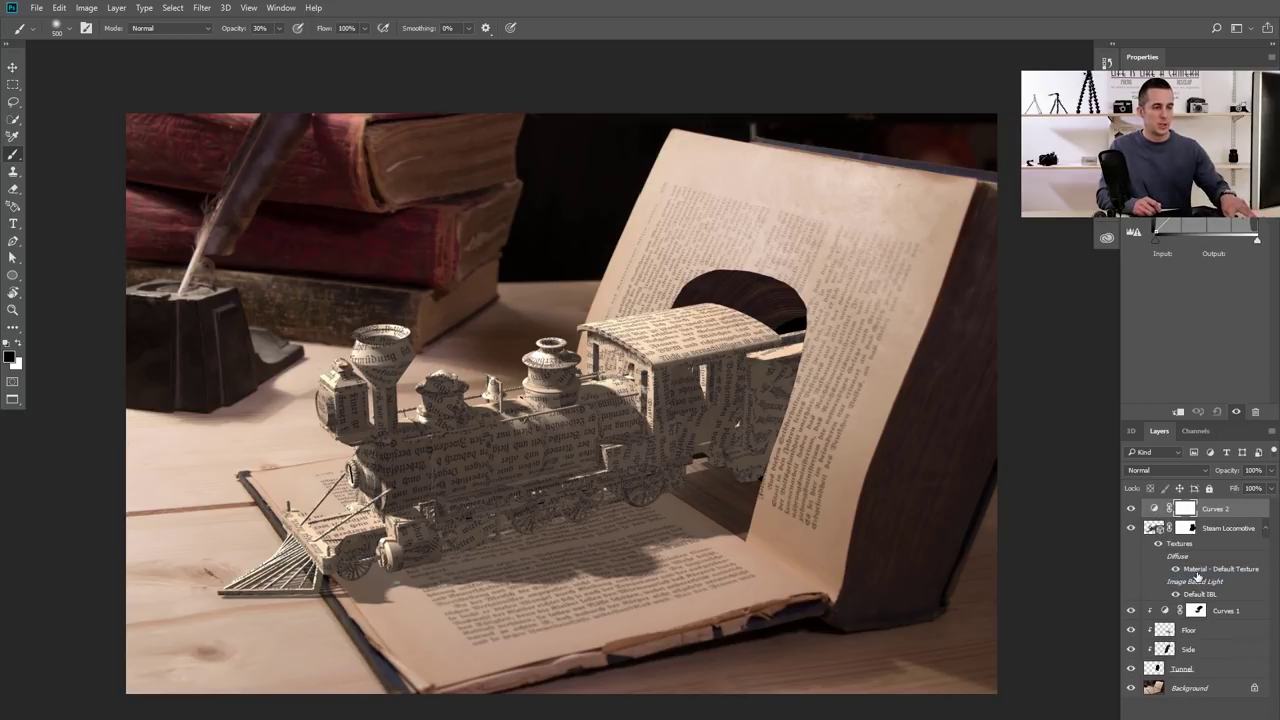
{"action": "key", "text": "ctrl+j"}
{"action": "double_click", "coordinate": [1214, 530]}
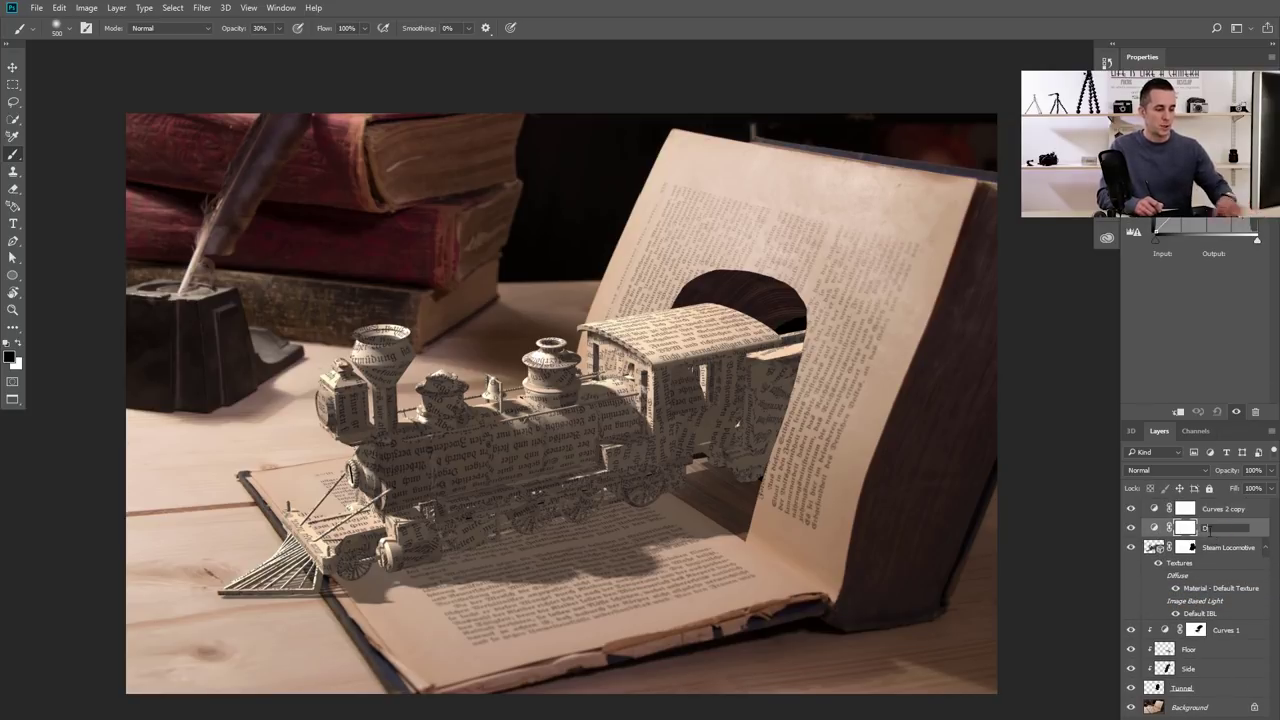
{"action": "double_click", "coordinate": [1220, 509]}
{"action": "type", "text": "B"}
Make curve D brighten and curve B darken, clipping both to the locomotive
{"action": "left_click", "coordinate": [1155, 529]}
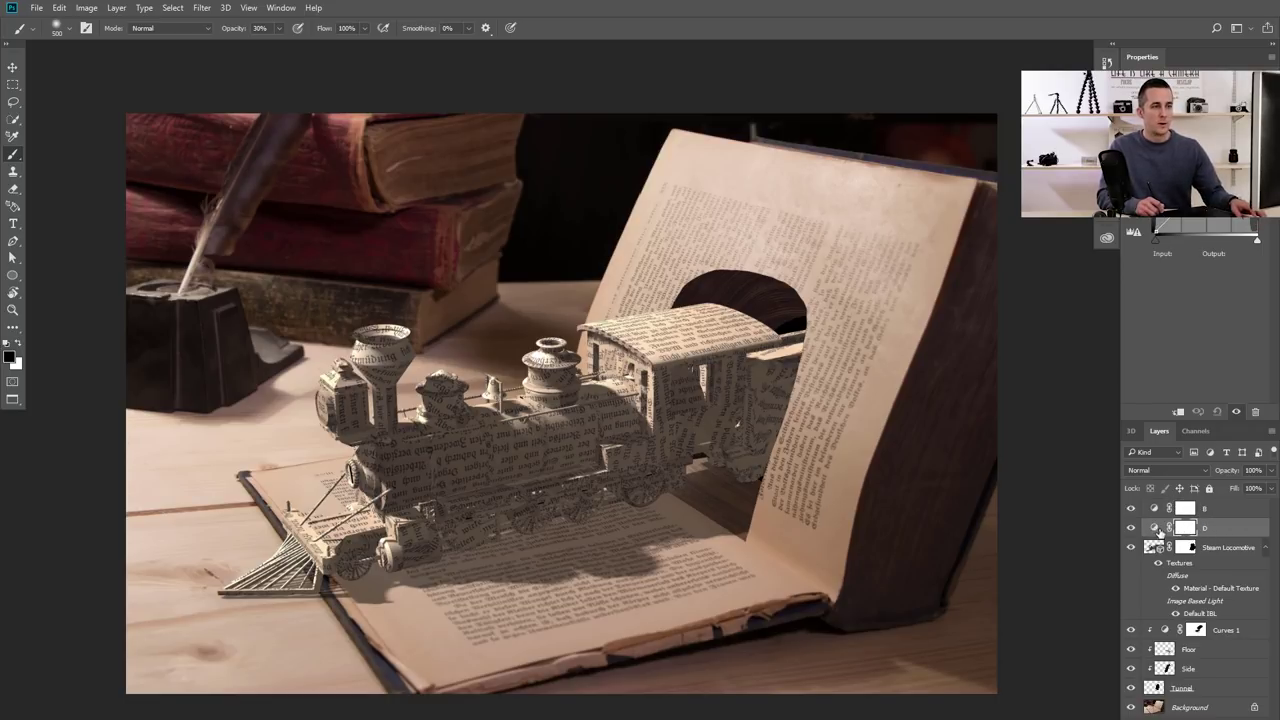
{"action": "left_click_drag", "start_coordinate": [1200, 178], "coordinate": [1191, 164]}
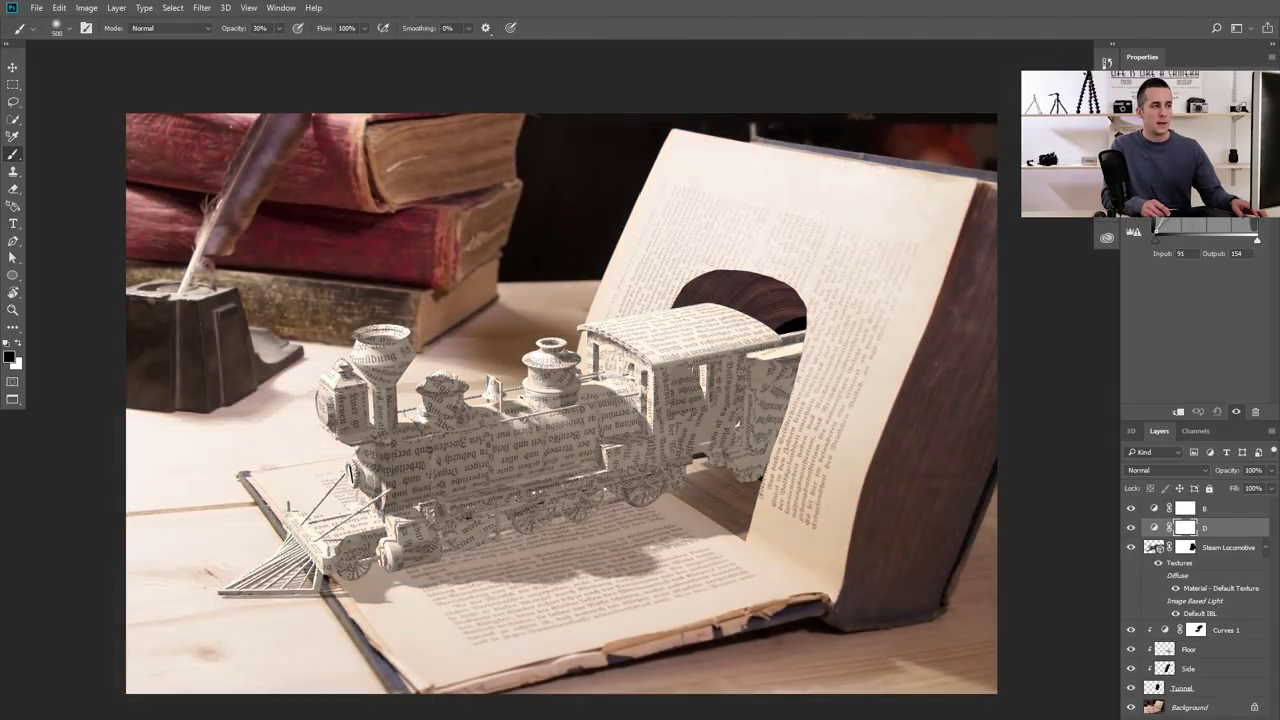
{"action": "left_click", "coordinate": [1163, 537], "text": "alt"}
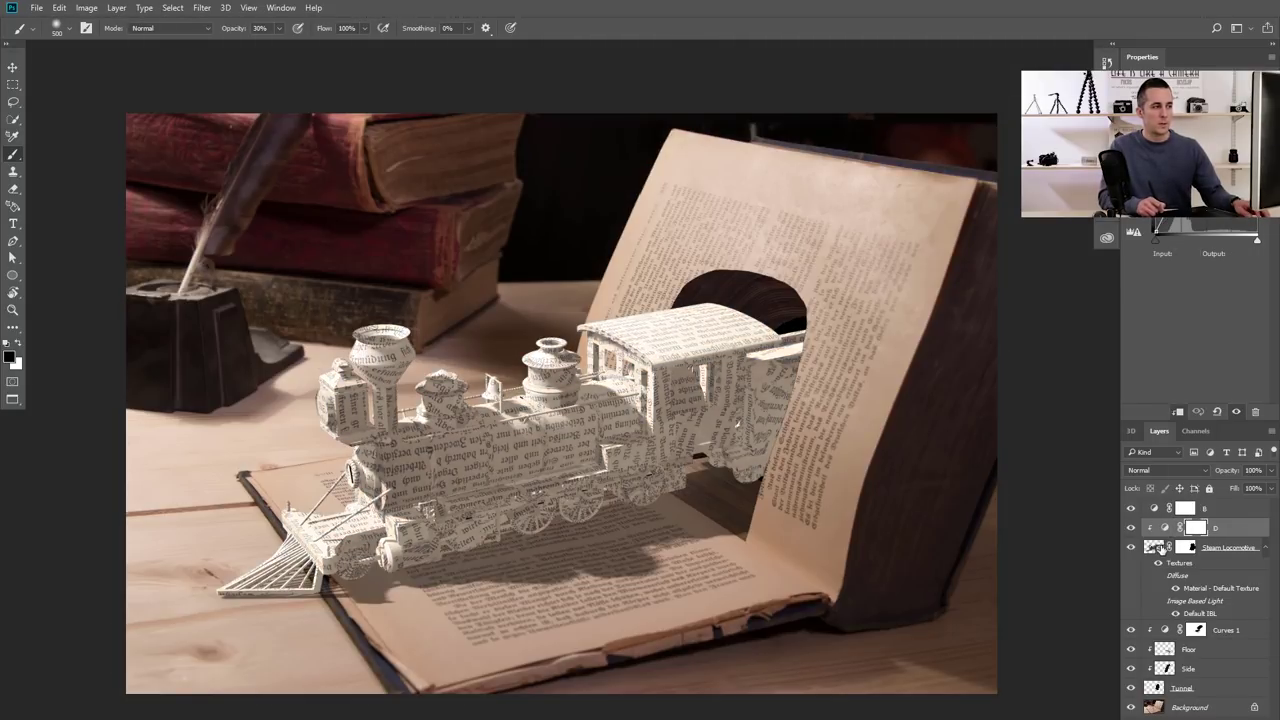
{"action": "left_click", "coordinate": [1157, 509]}
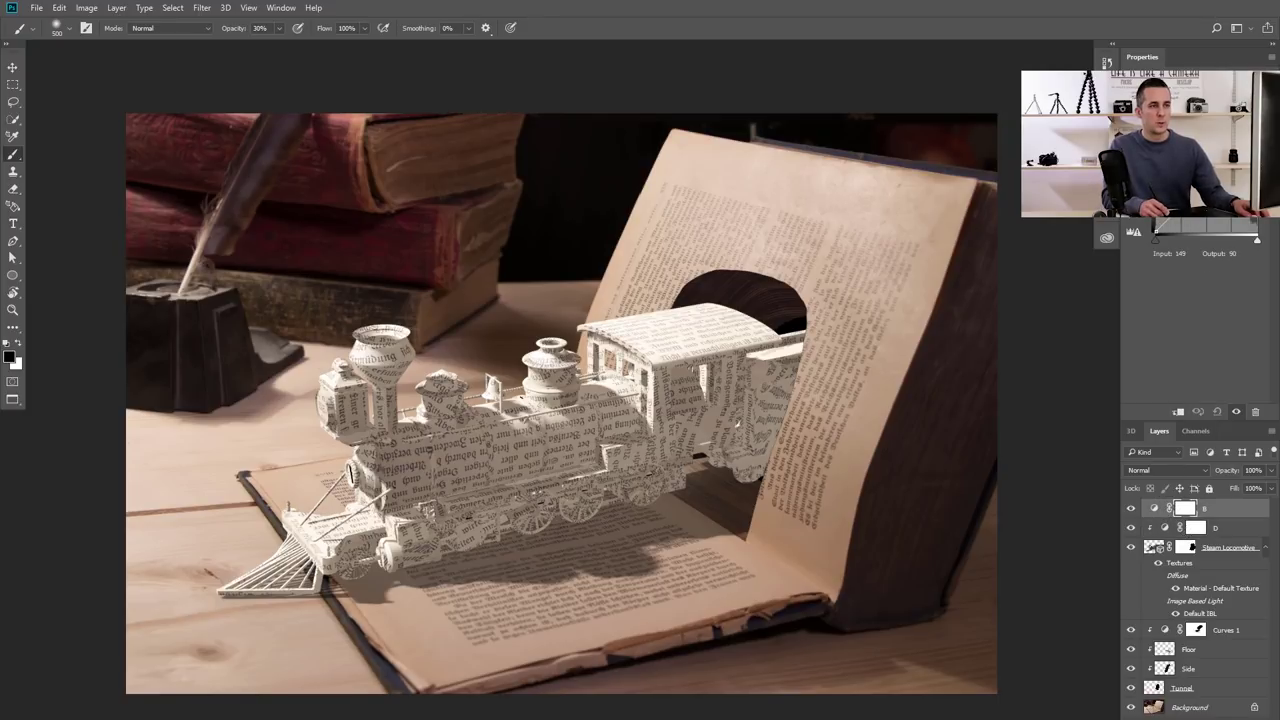
{"action": "left_click_drag", "start_coordinate": [1202, 181], "coordinate": [1212, 193]}
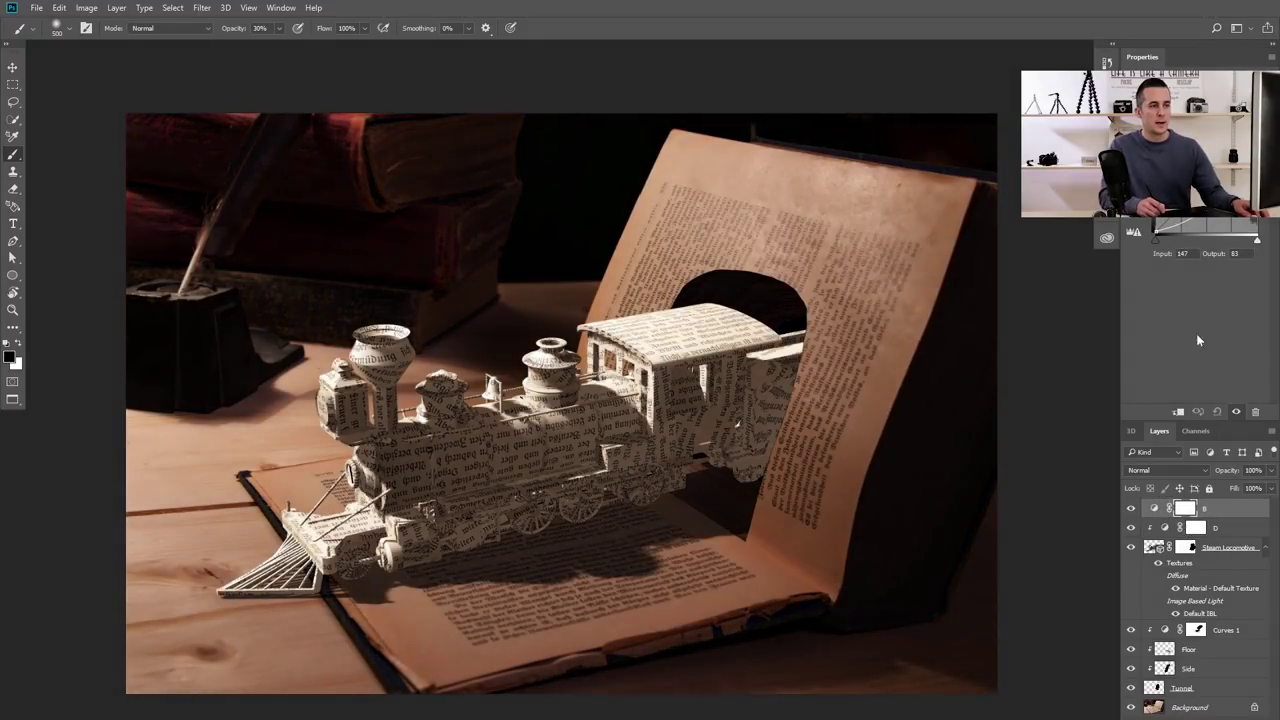
{"action": "left_click", "coordinate": [1158, 513], "text": "alt"}
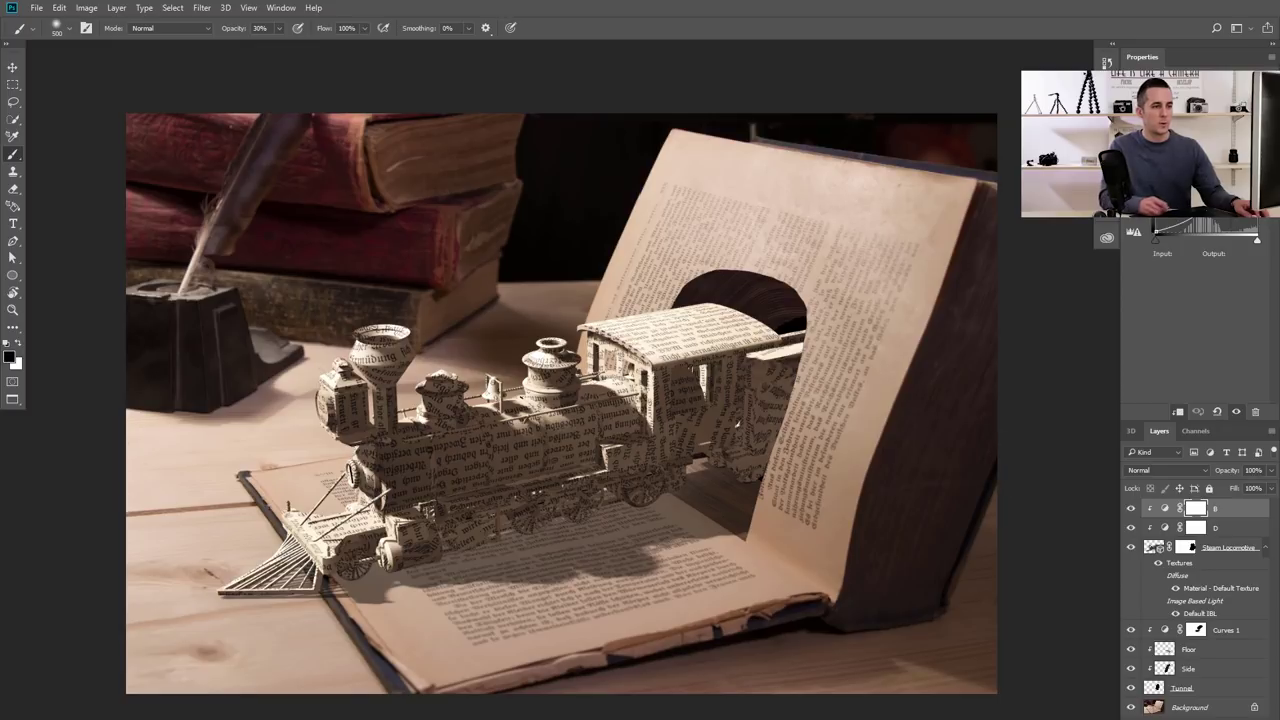
{"action": "left_click", "coordinate": [1198, 529]}
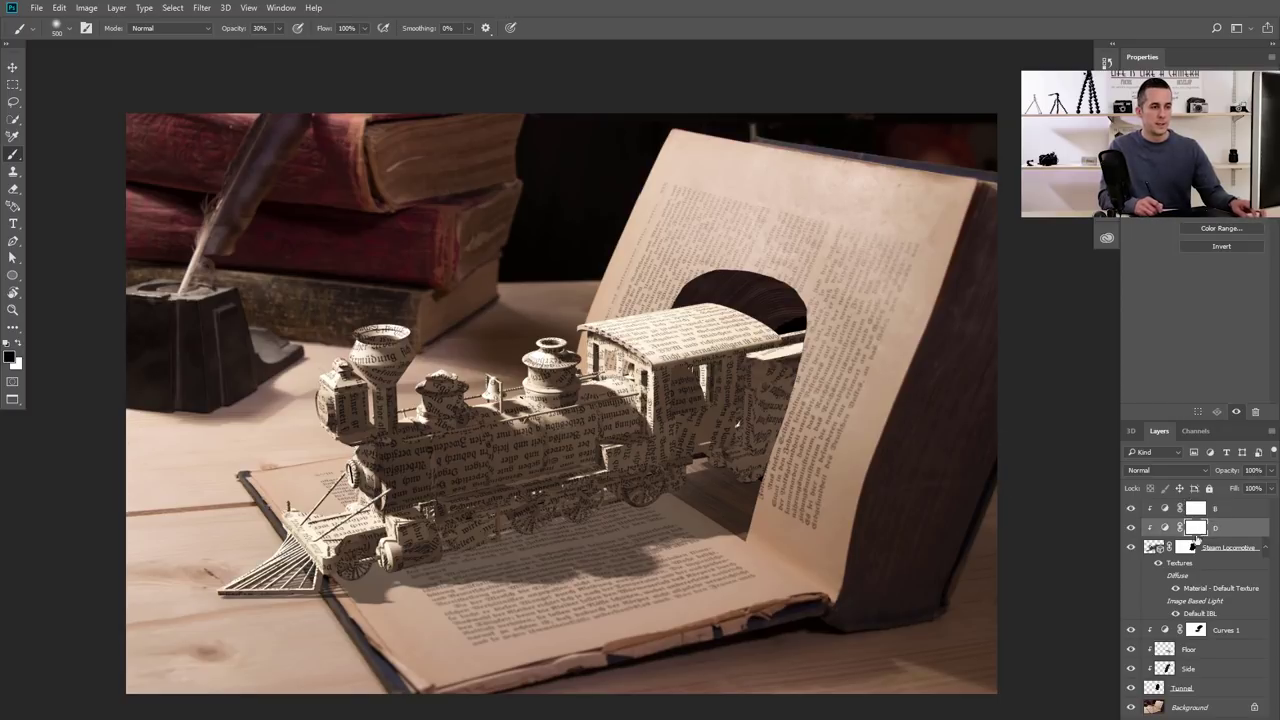
Invert the D and B masks to black so both curves are hidden
{"action": "key", "text": "ctrl+i"}
{"action": "left_click", "coordinate": [1198, 508]}
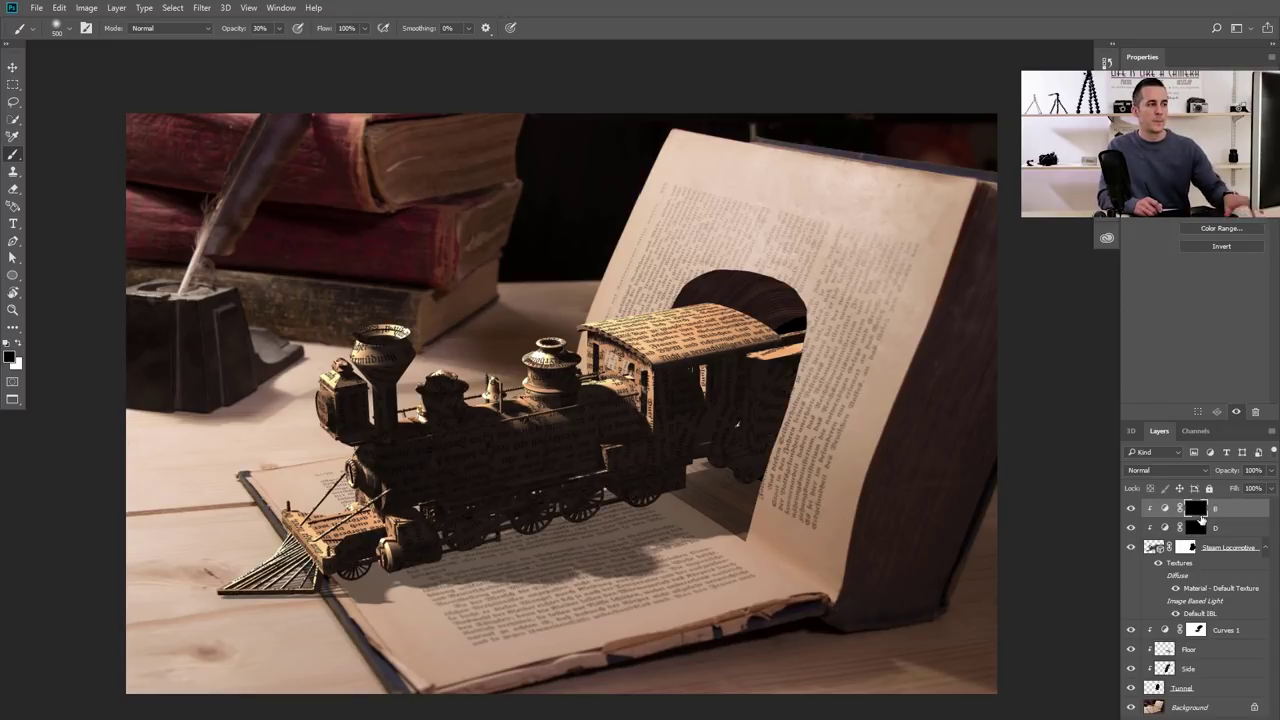
{"action": "key", "text": "ctrl+i"}
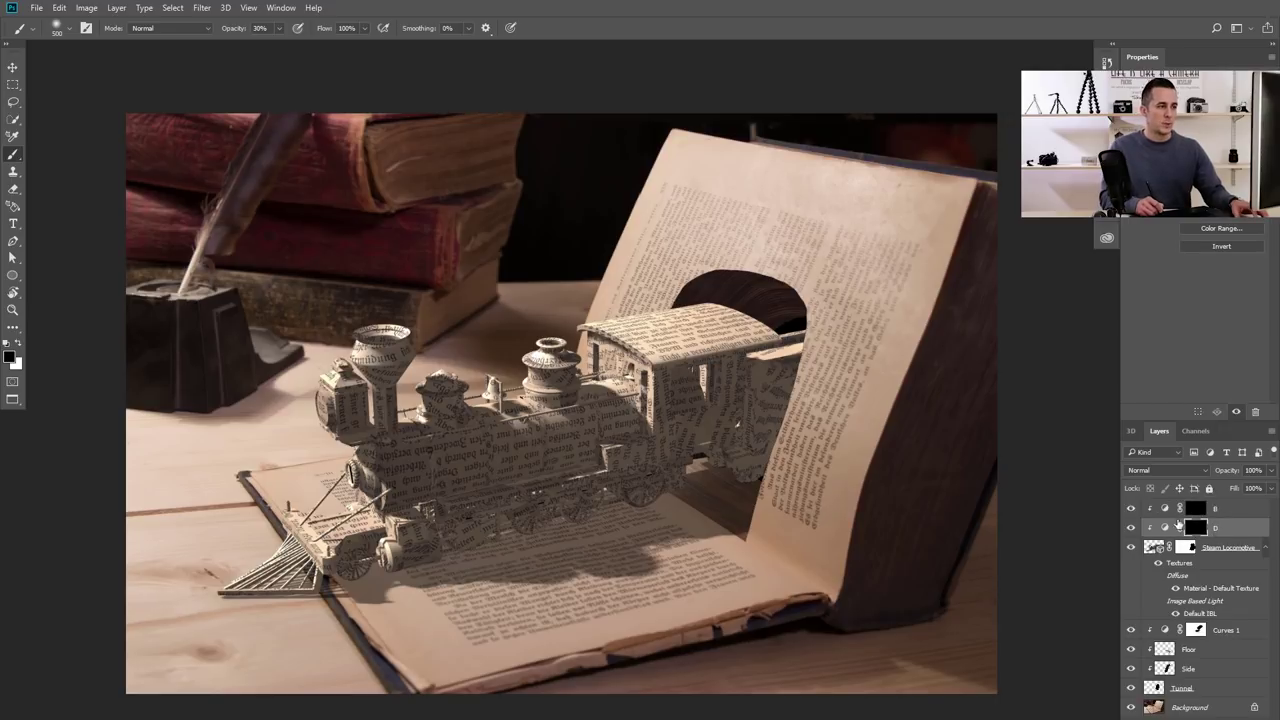
{"action": "left_click", "coordinate": [1202, 510]}
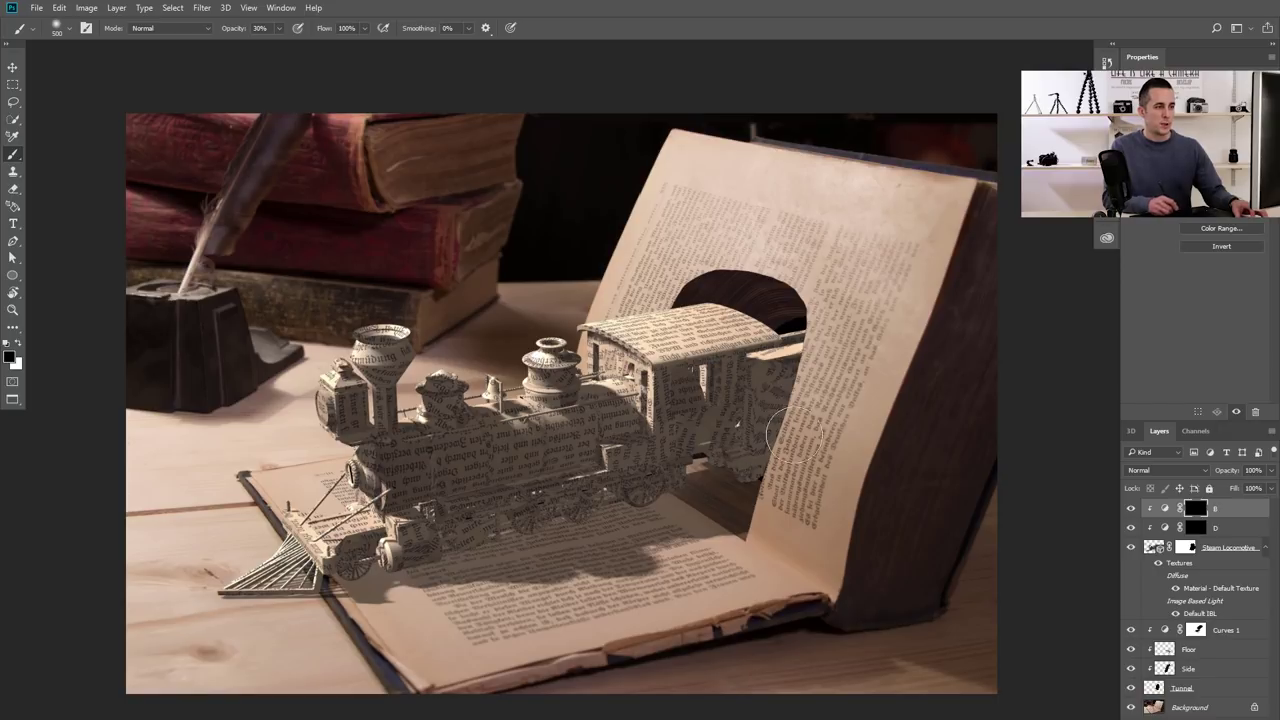
Paint white at 10% opacity on B's mask over the tender and cab
{"action": "right_click", "coordinate": [558, 298]}
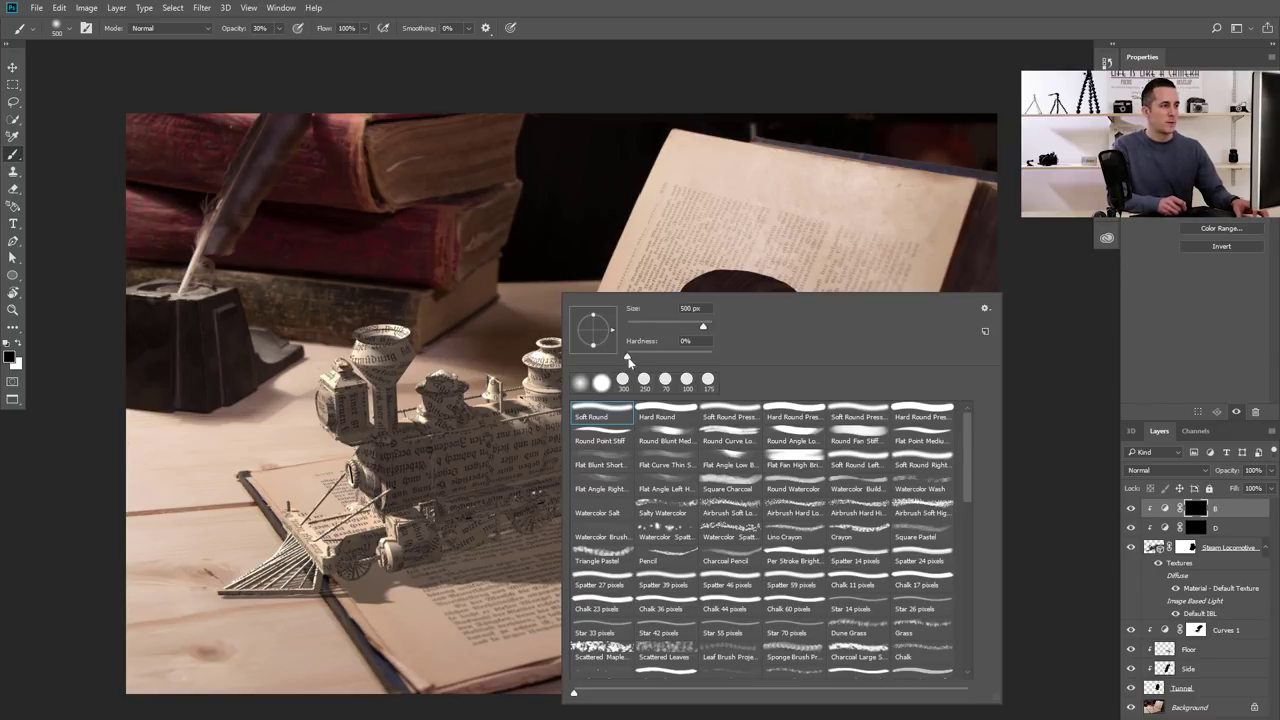
{"action": "left_click", "coordinate": [683, 28]}
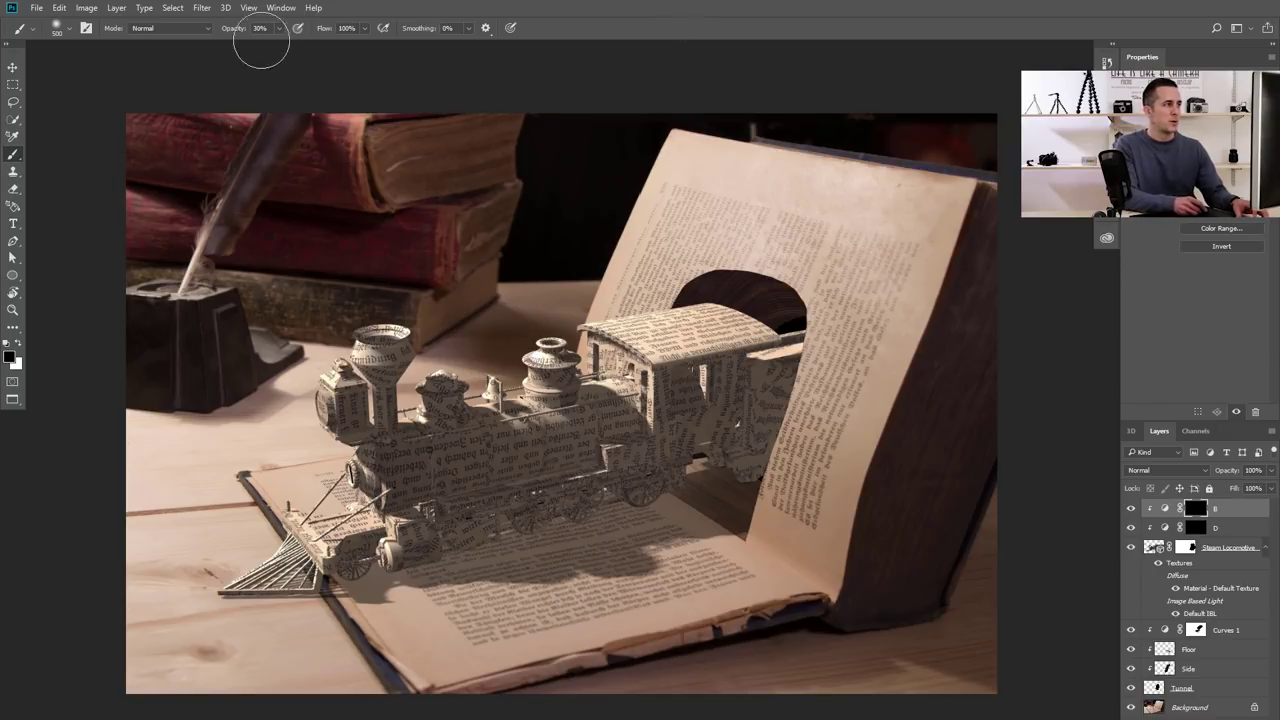
{"action": "key", "text": "1"}
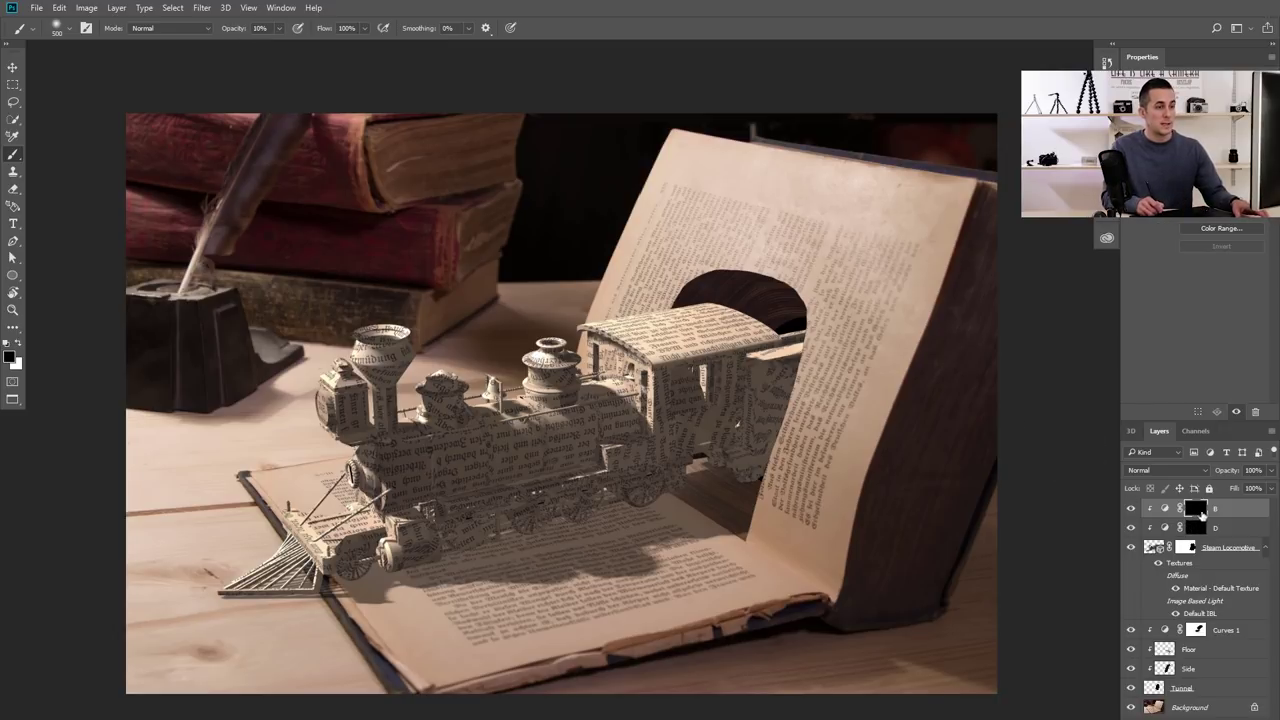
{"action": "left_click", "coordinate": [1194, 510]}
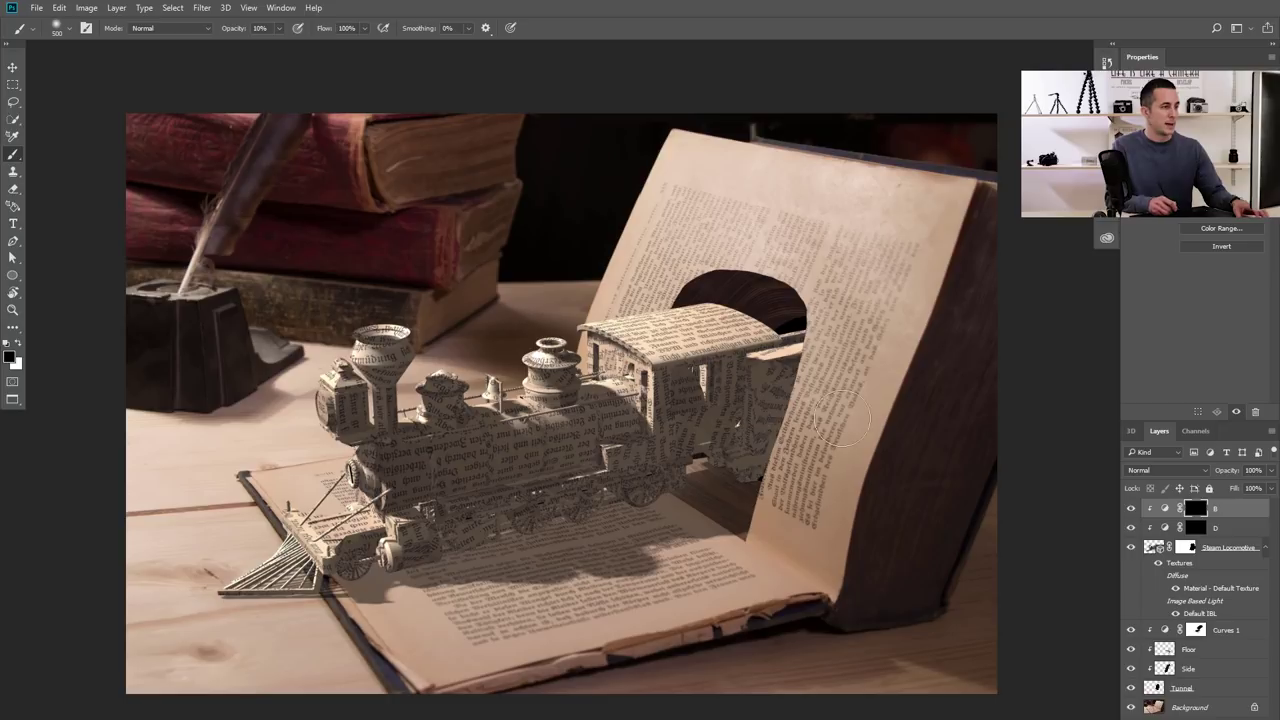
{"action": "key", "text": "x"}
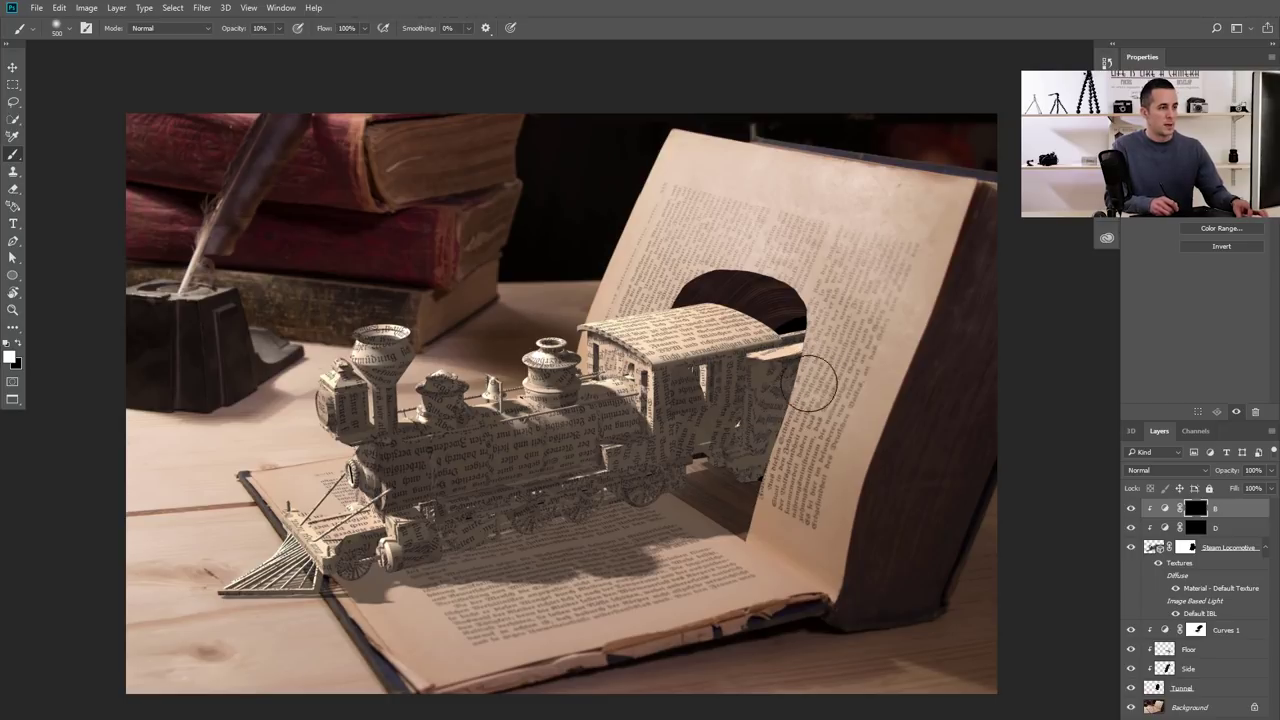
{"action": "mouse_move", "coordinate": [680, 505]}
{"action": "left_mouse_down"}
{"action": "mouse_move", "coordinate": [776, 390]}
{"action": "mouse_move", "coordinate": [676, 498]}
{"action": "mouse_move", "coordinate": [762, 458]}
{"action": "left_mouse_up"}
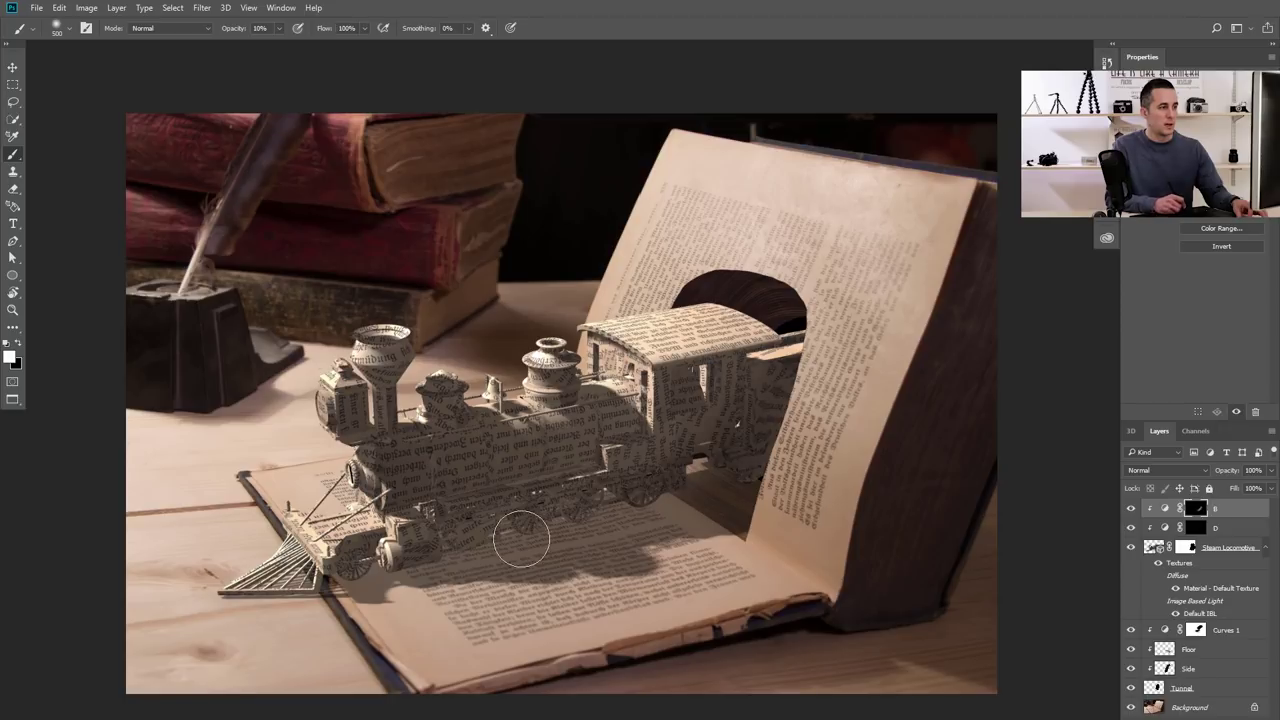
Drop the brush to 5% opacity and 250 size, move to layer D in white, and compare before/after
{"action": "key", "text": "0"}
{"action": "key", "text": "5"}
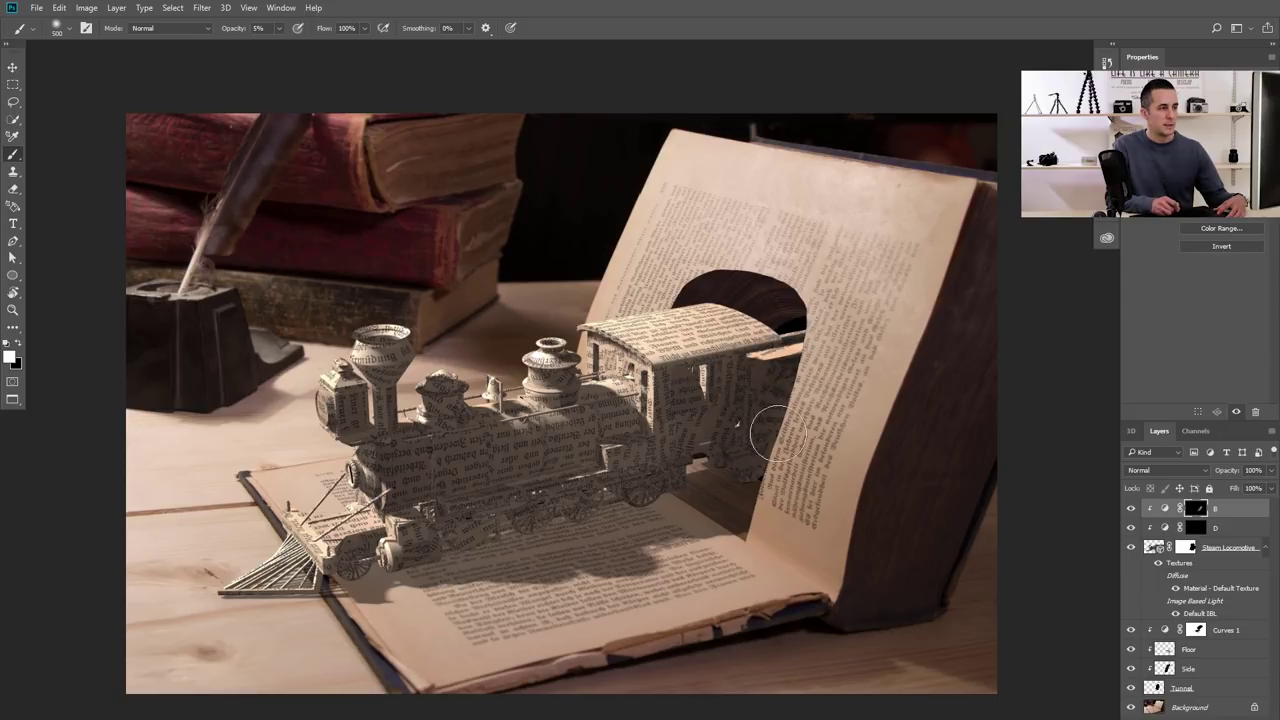
{"action": "key", "text": "bracketleft"}
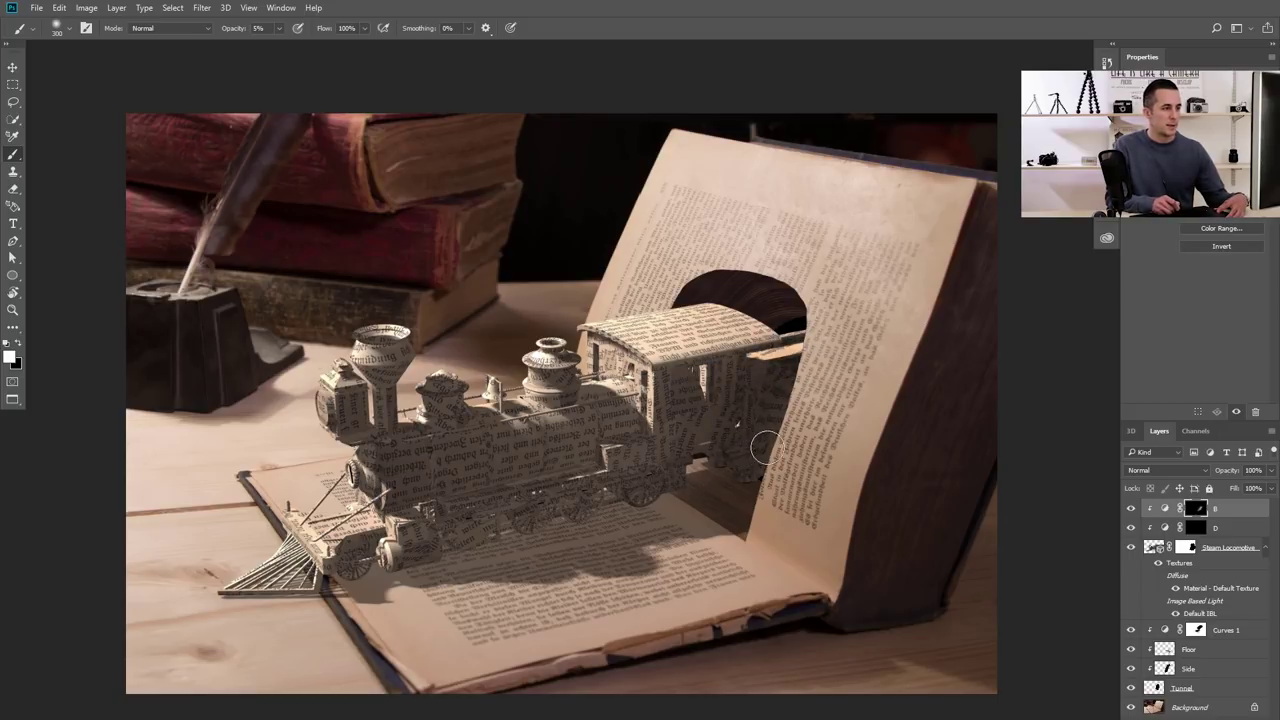
{"action": "key", "text": "bracketright"}
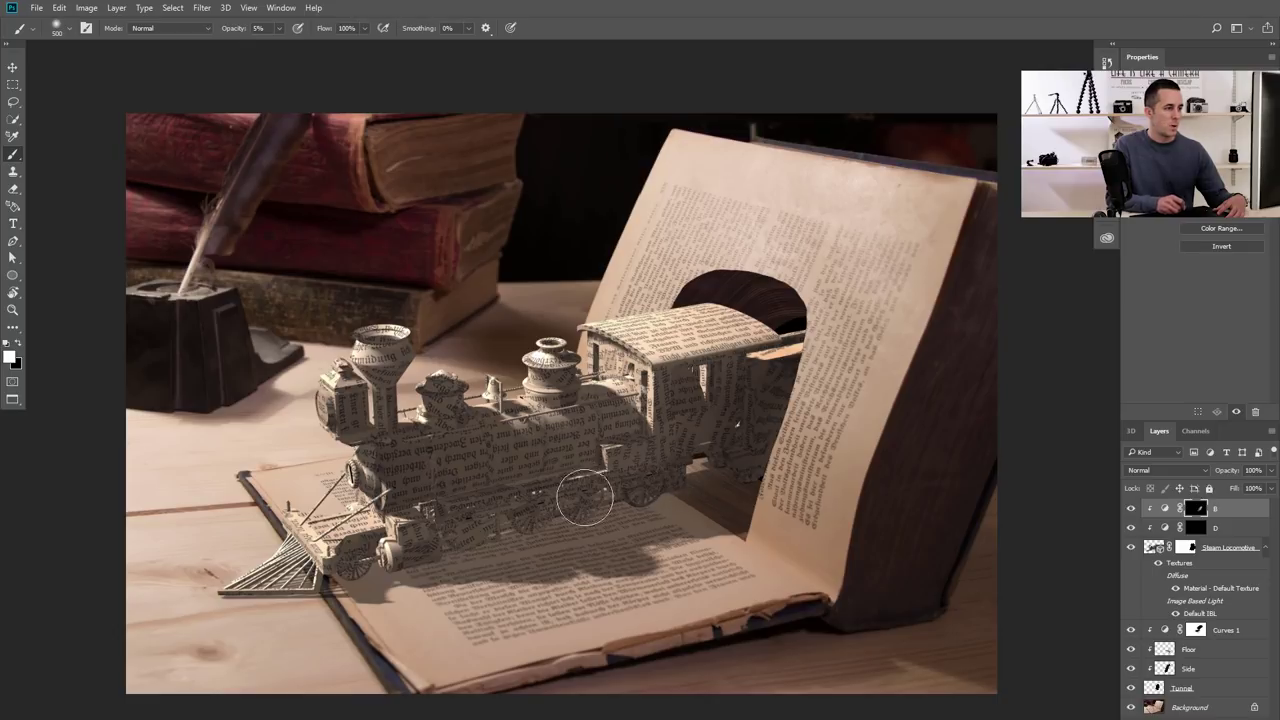
{"action": "key", "text": "bracketleft"}
{"action": "key", "text": "bracketleft"}
{"action": "key", "text": "bracketleft"}
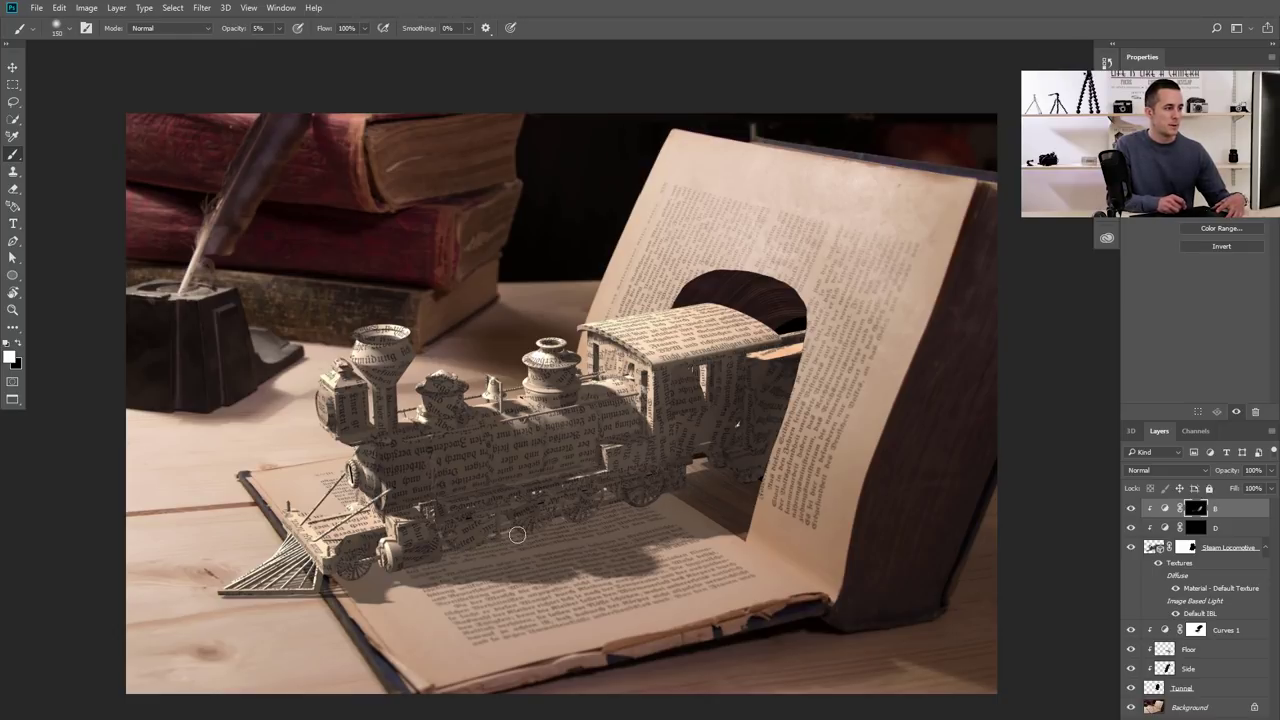
{"action": "key", "text": "bracketright"}
{"action": "key", "text": "bracketright"}
{"action": "key", "text": "bracketright"}
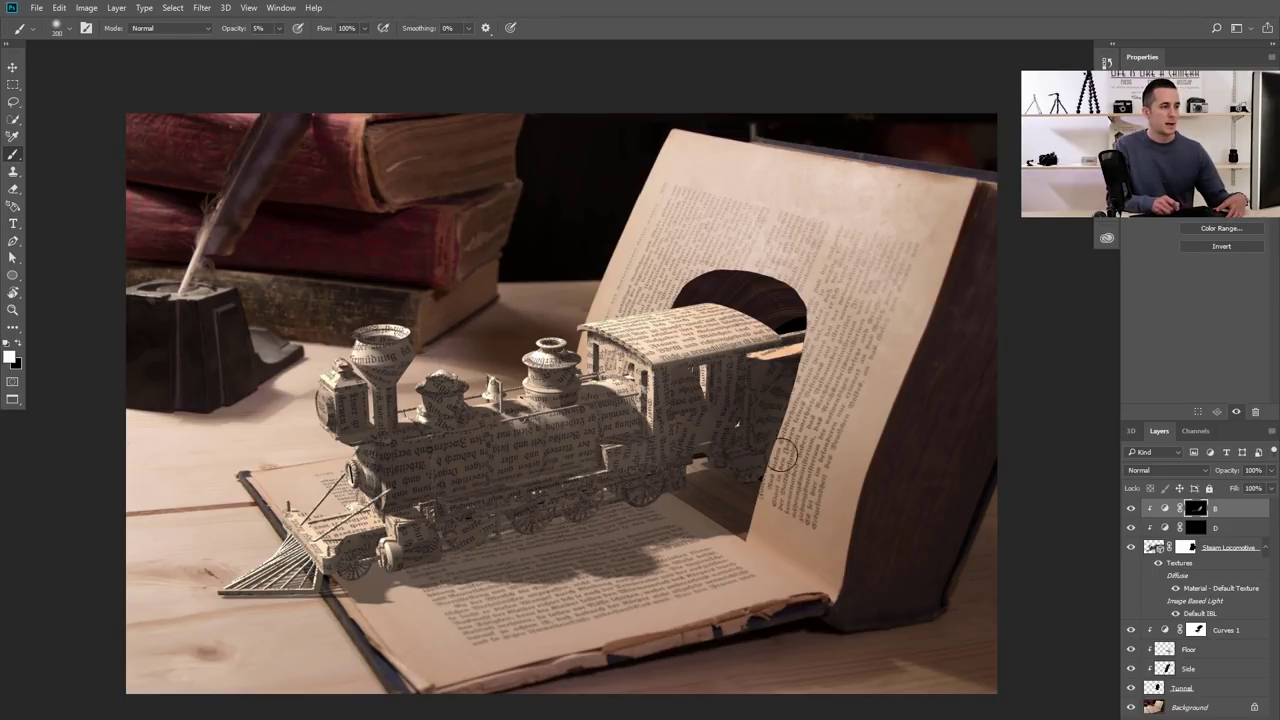
{"action": "key", "text": "bracketright"}
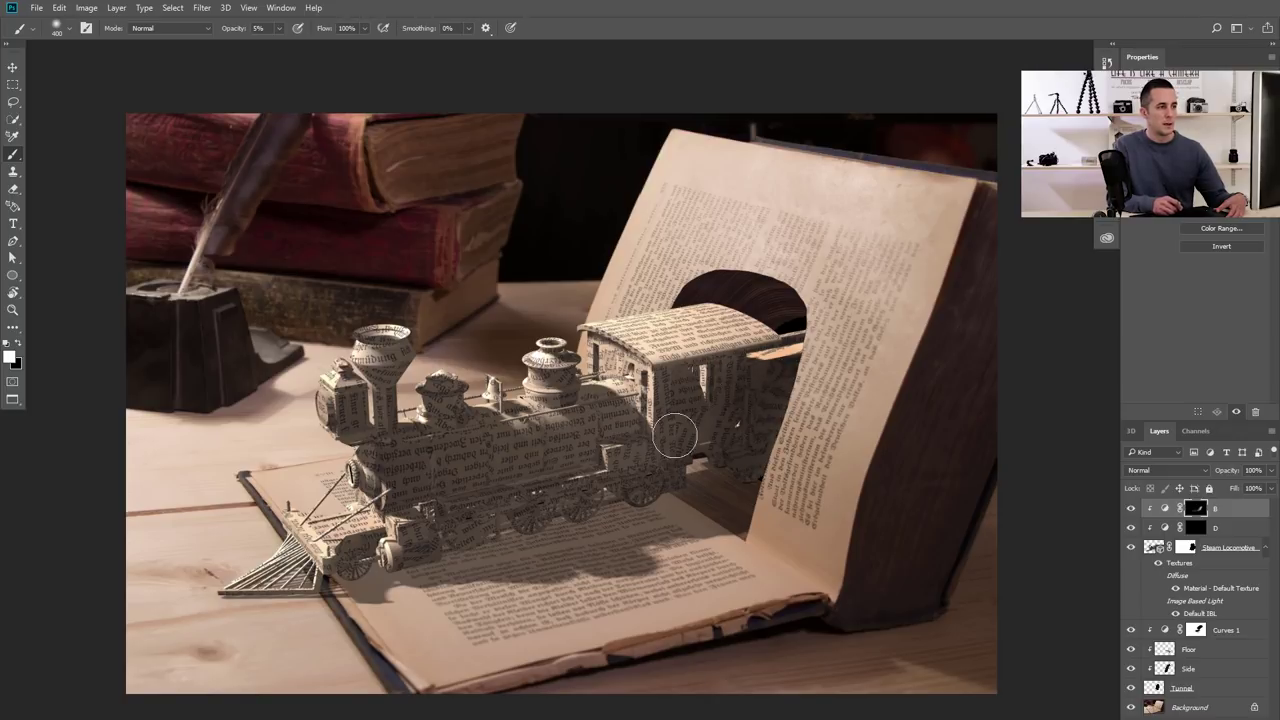
{"action": "key", "text": "x"}
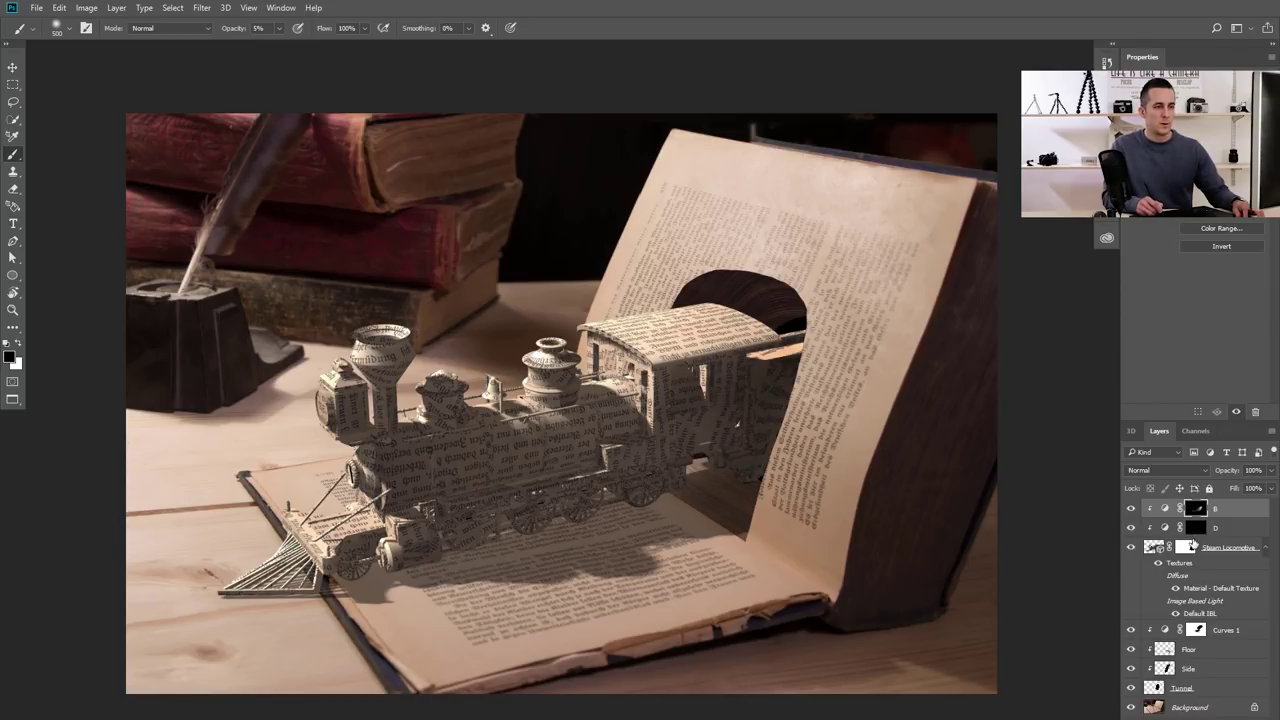
{"action": "key", "text": "alt+bracketleft"}
{"action": "key", "text": "x"}
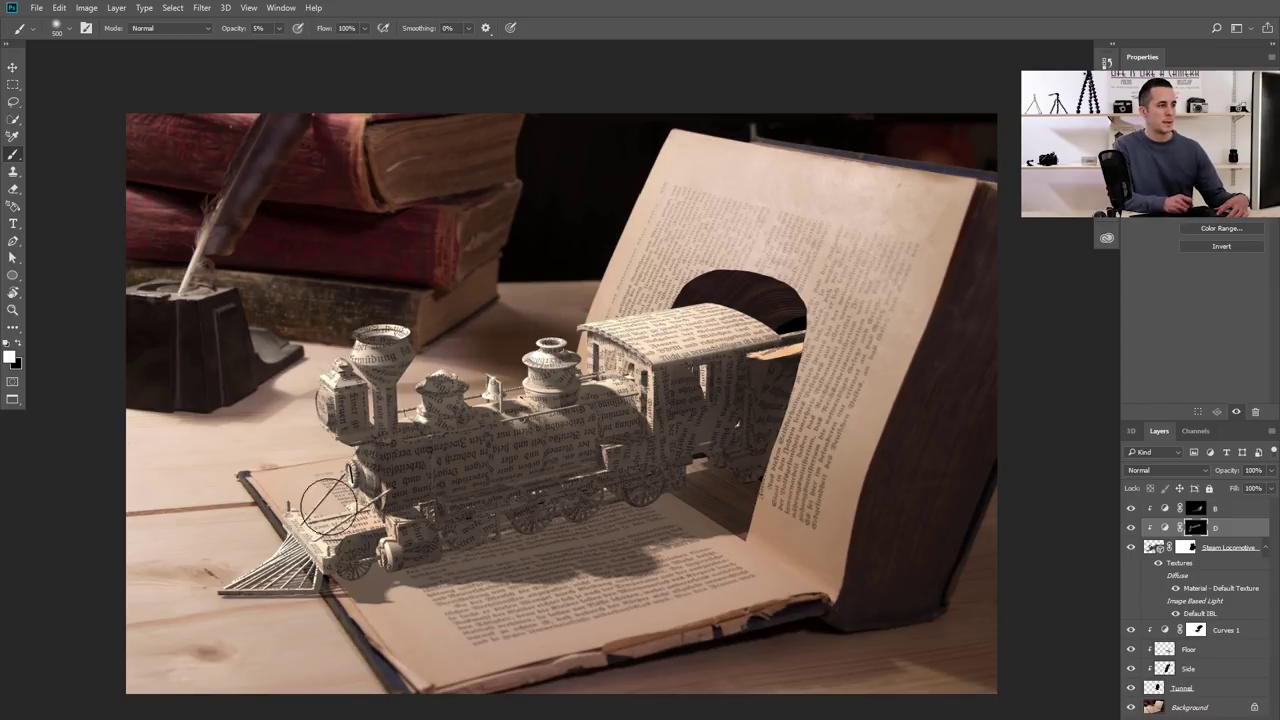
{"action": "key", "text": "bracketleft"}
{"action": "key", "text": "bracketleft"}
{"action": "key", "text": "bracketleft"}
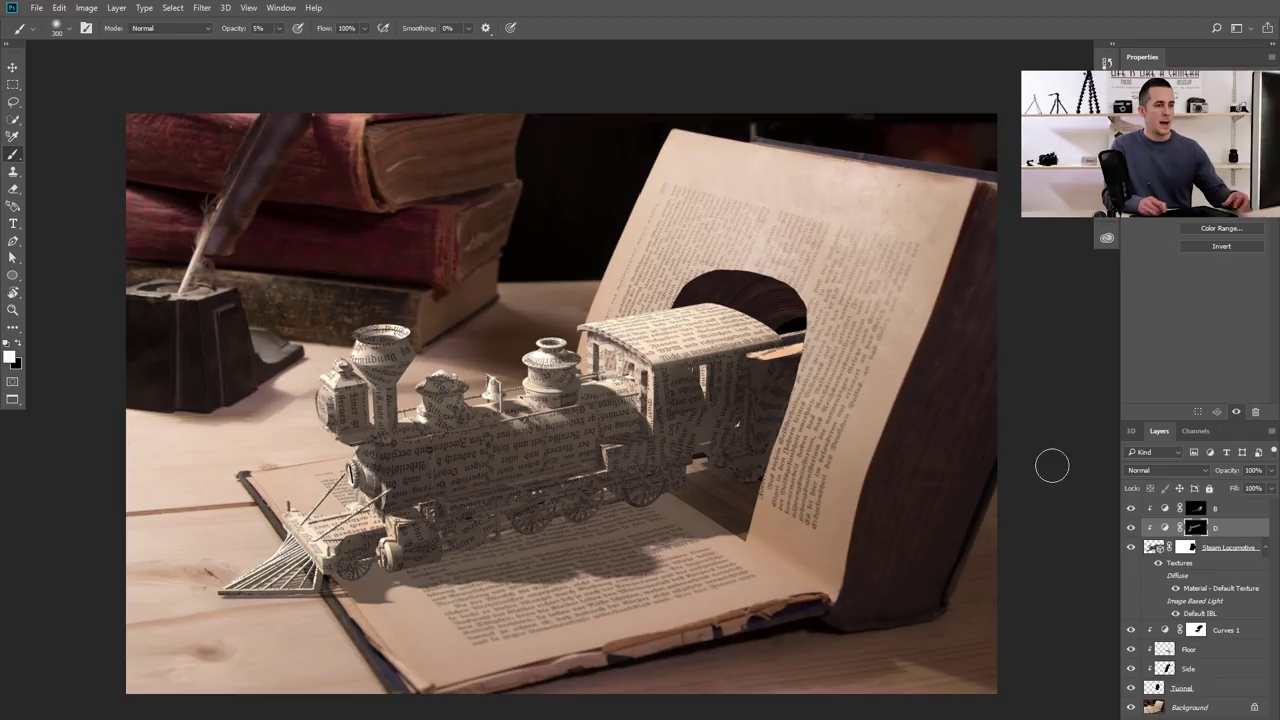
{"action": "left_click_drag", "start_coordinate": [1131, 509], "coordinate": [1134, 522]}
Toggle the locomotive layer's visibility to compare the shading, leaving it shown
{"action": "left_click", "coordinate": [1131, 527]}
{"action": "left_click", "coordinate": [1131, 527]}
{"action": "left_click", "coordinate": [1131, 527]}
{"action": "scroll", "coordinate": [761, 468], "scroll_direction": "down", "scroll_amount": 3}
{"action": "scroll", "coordinate": [761, 468], "scroll_direction": "up", "scroll_amount": 3}
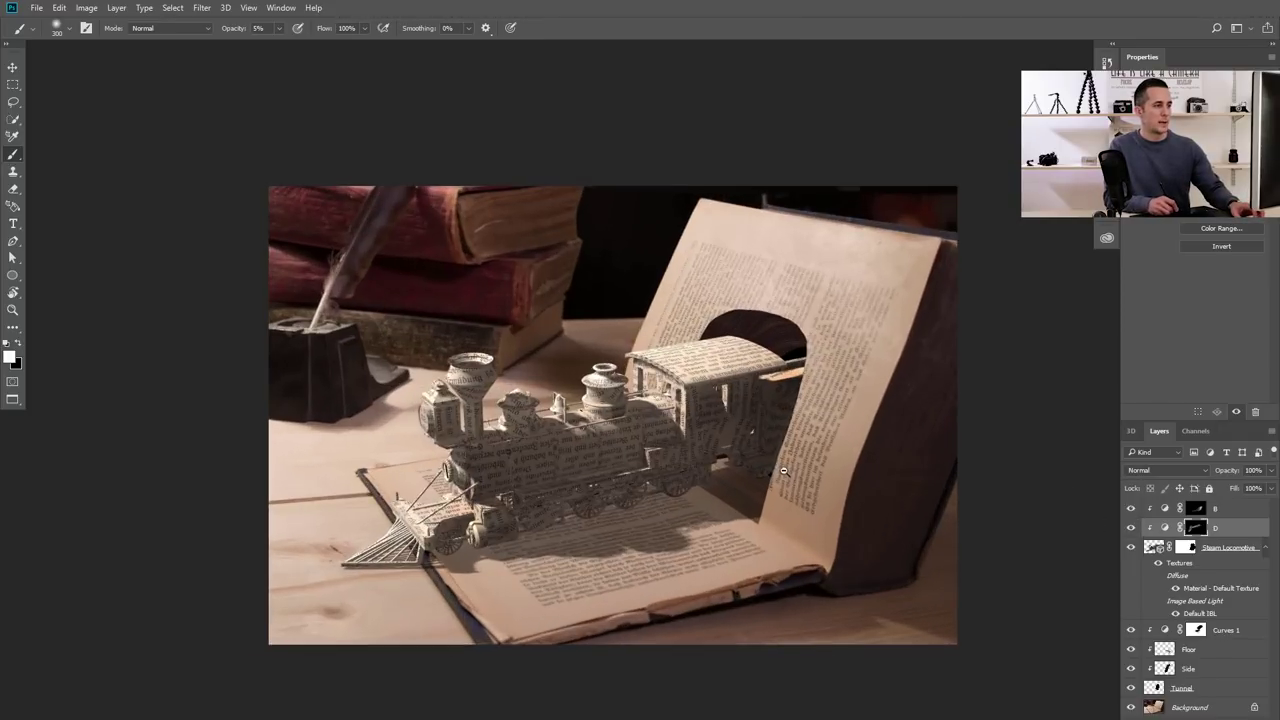
Review curve B's 155/91 point and curve D's 101/147 point
{"action": "left_click", "coordinate": [1166, 510]}
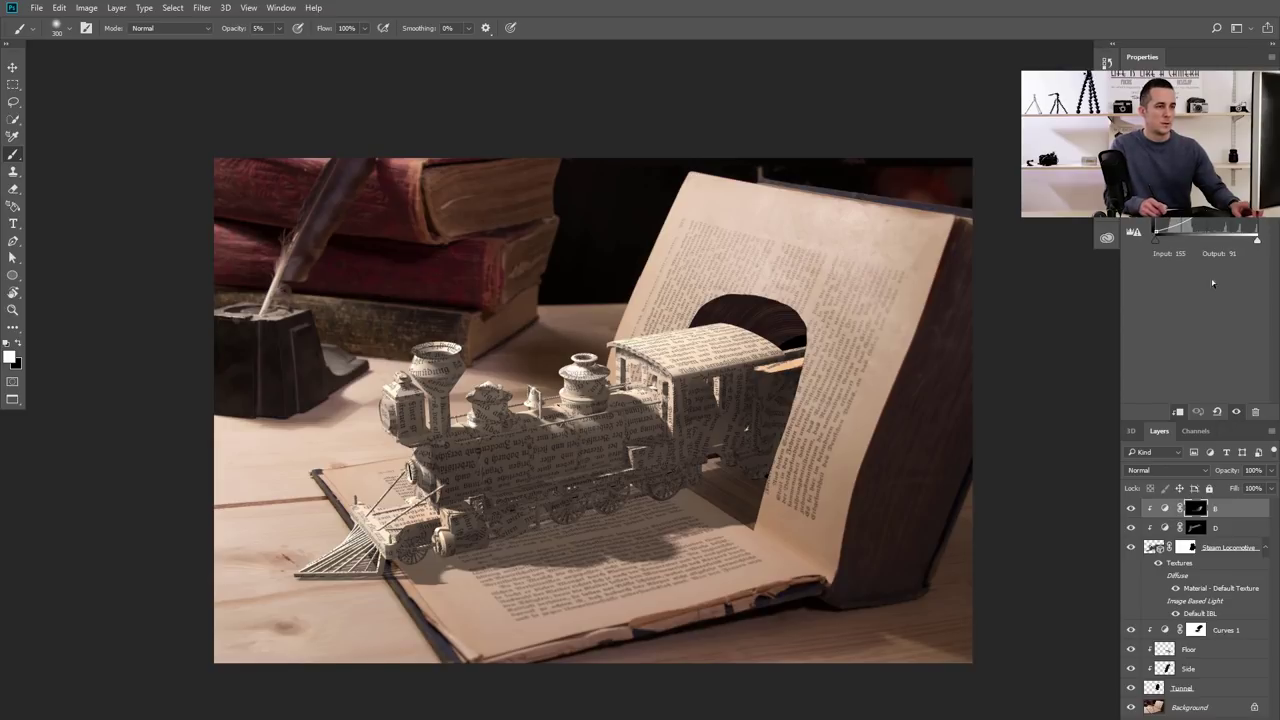
{"action": "left_click", "coordinate": [1165, 528]}
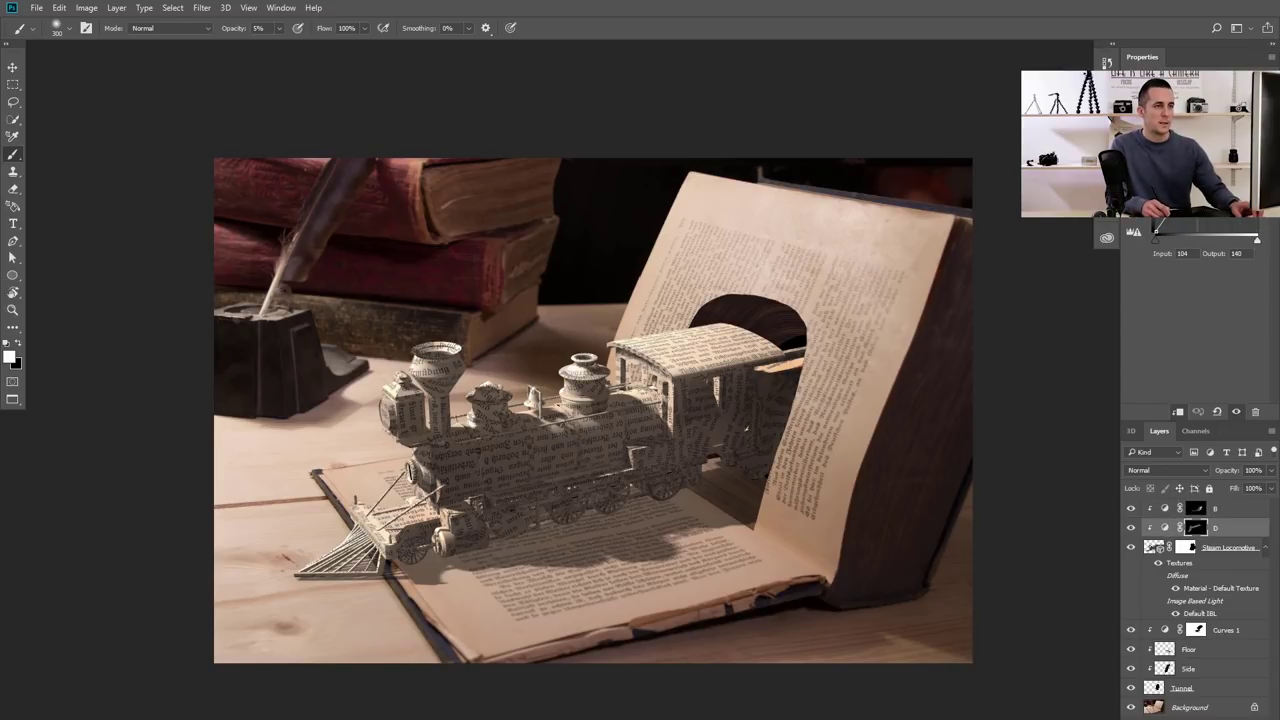
{"action": "scroll", "coordinate": [803, 446], "scroll_direction": "down", "scroll_amount": 2}
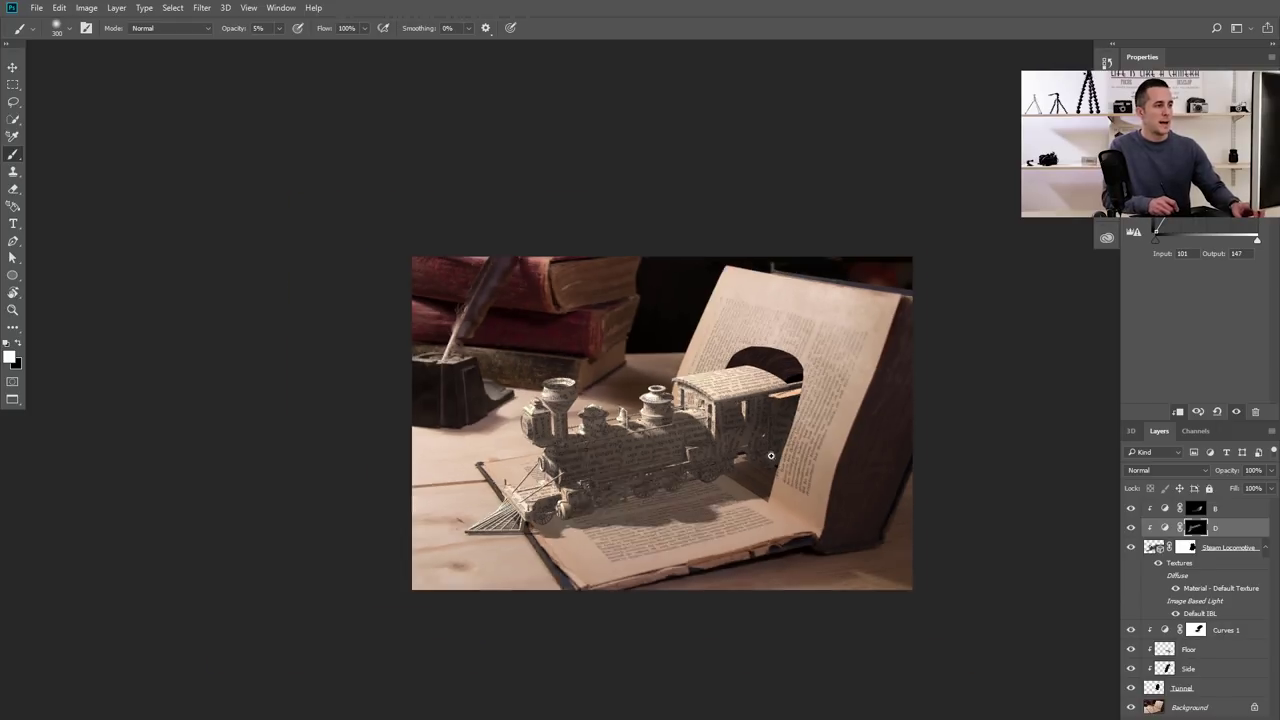
{"action": "scroll", "coordinate": [803, 446], "scroll_direction": "up", "scroll_amount": 3}
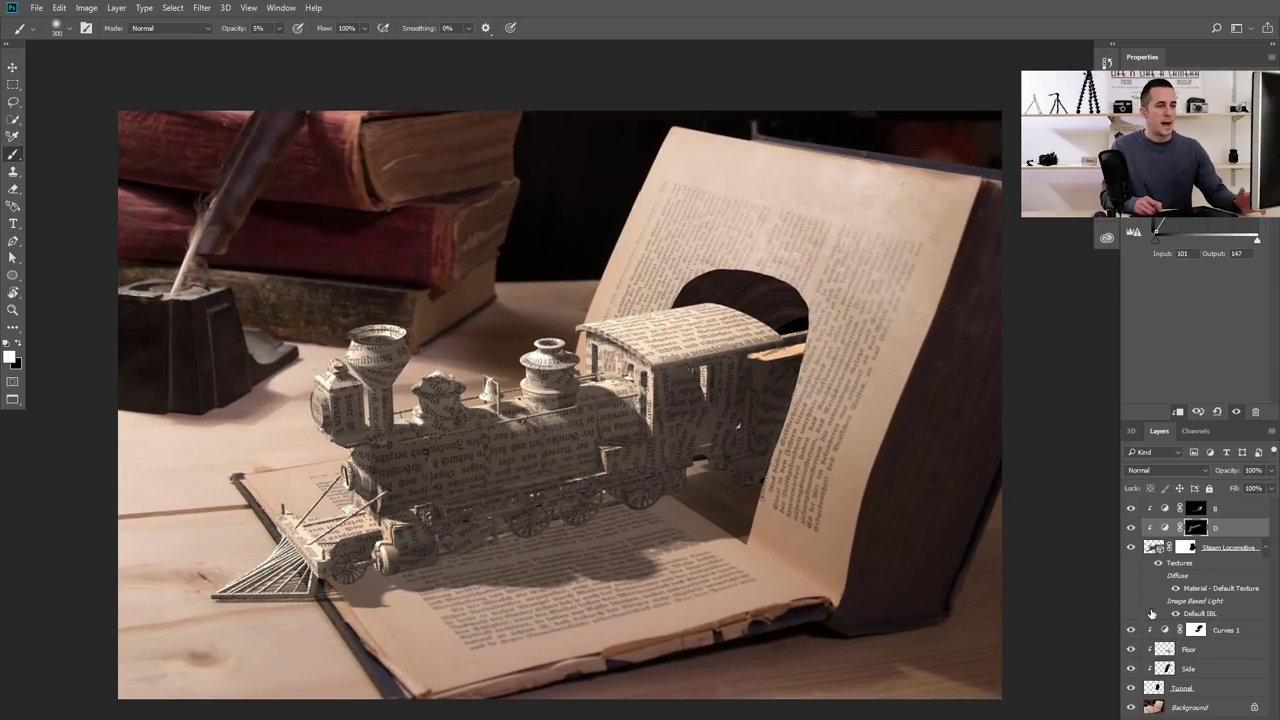
{"action": "left_click", "coordinate": [1155, 548]}
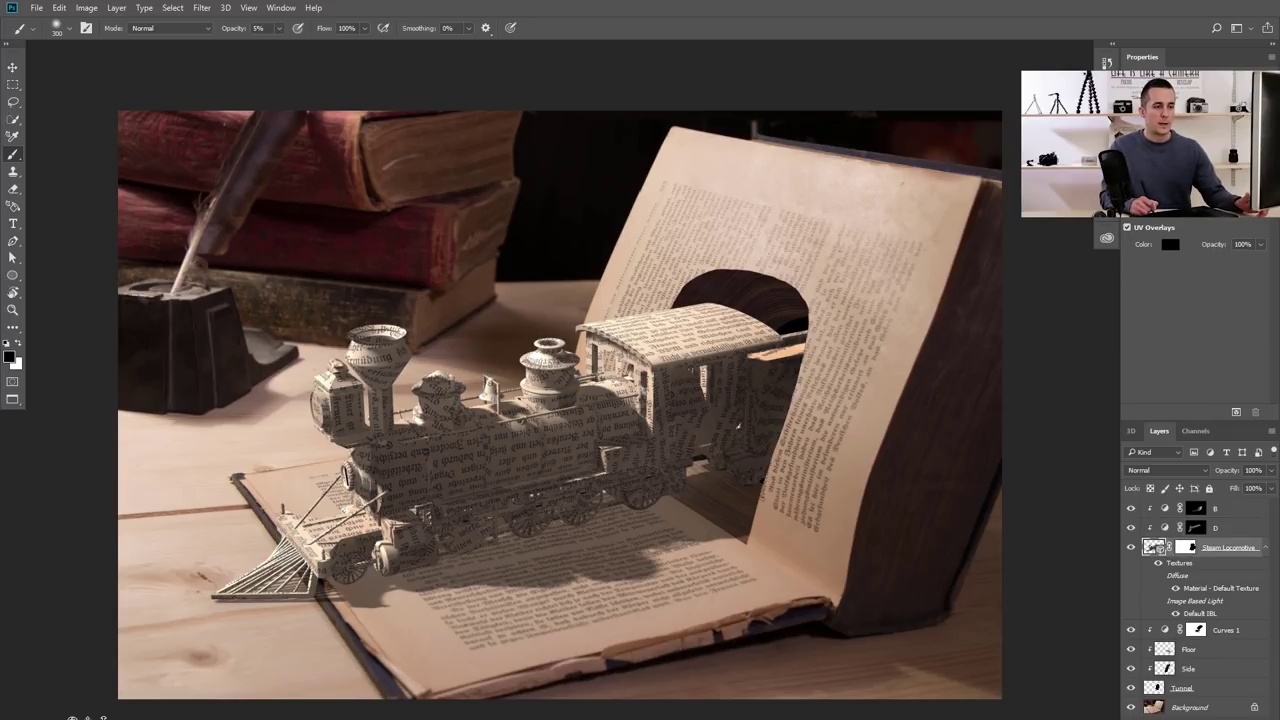
Create a new empty layer named 'Shadow'
{"action": "key", "text": "ctrl+shift+alt+n"}
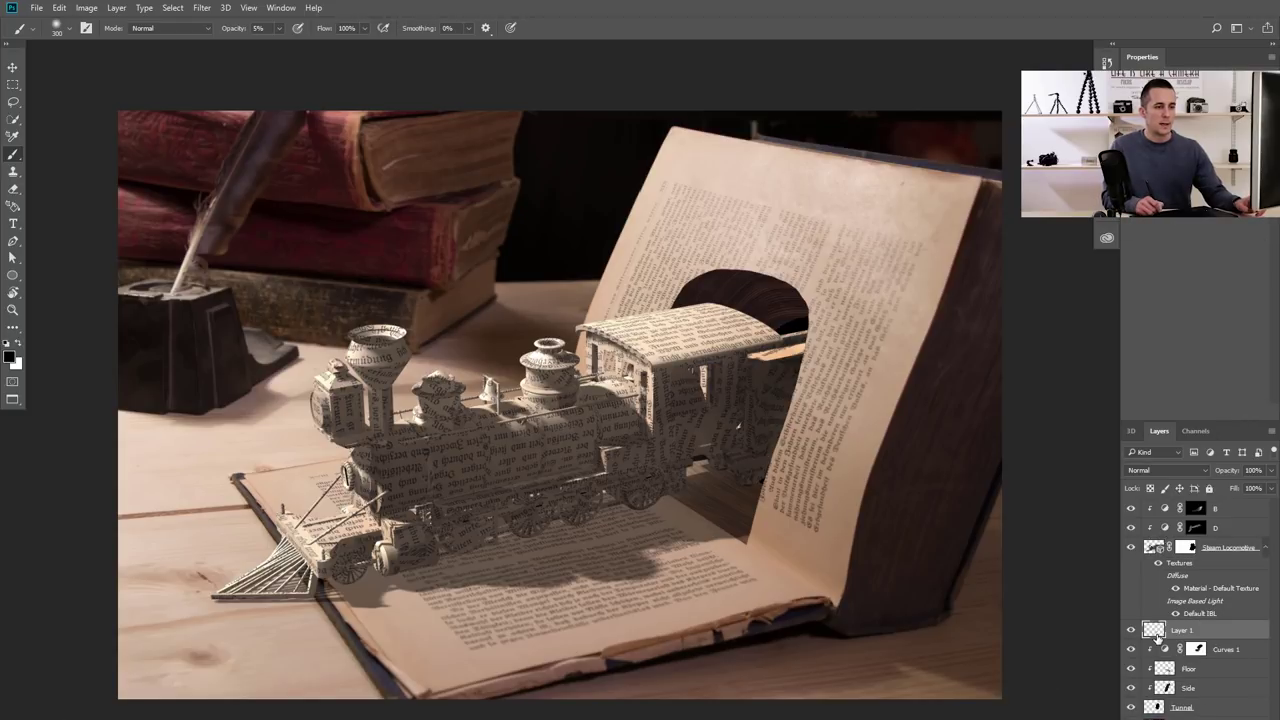
{"action": "double_click", "coordinate": [1180, 630]}
{"action": "type", "text": "Shadow"}
{"action": "key", "text": "Return"}
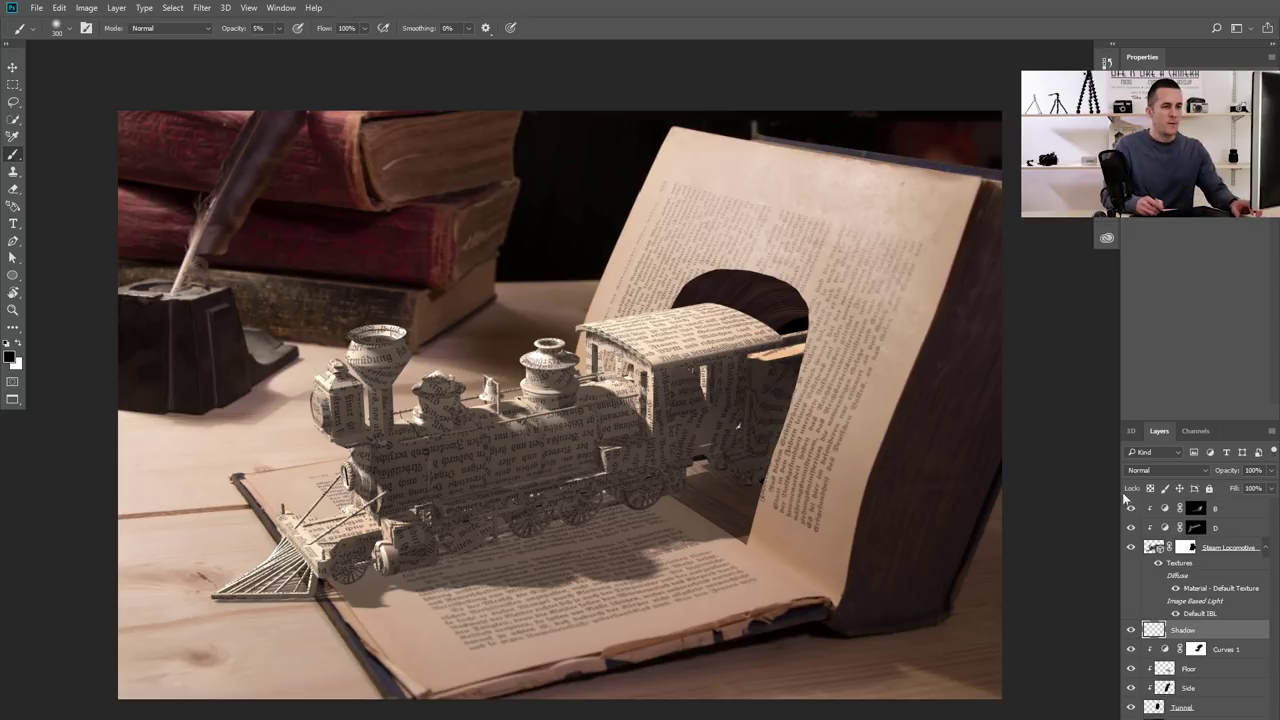
{"action": "scroll", "coordinate": [510, 459], "scroll_direction": "up", "scroll_amount": 10}
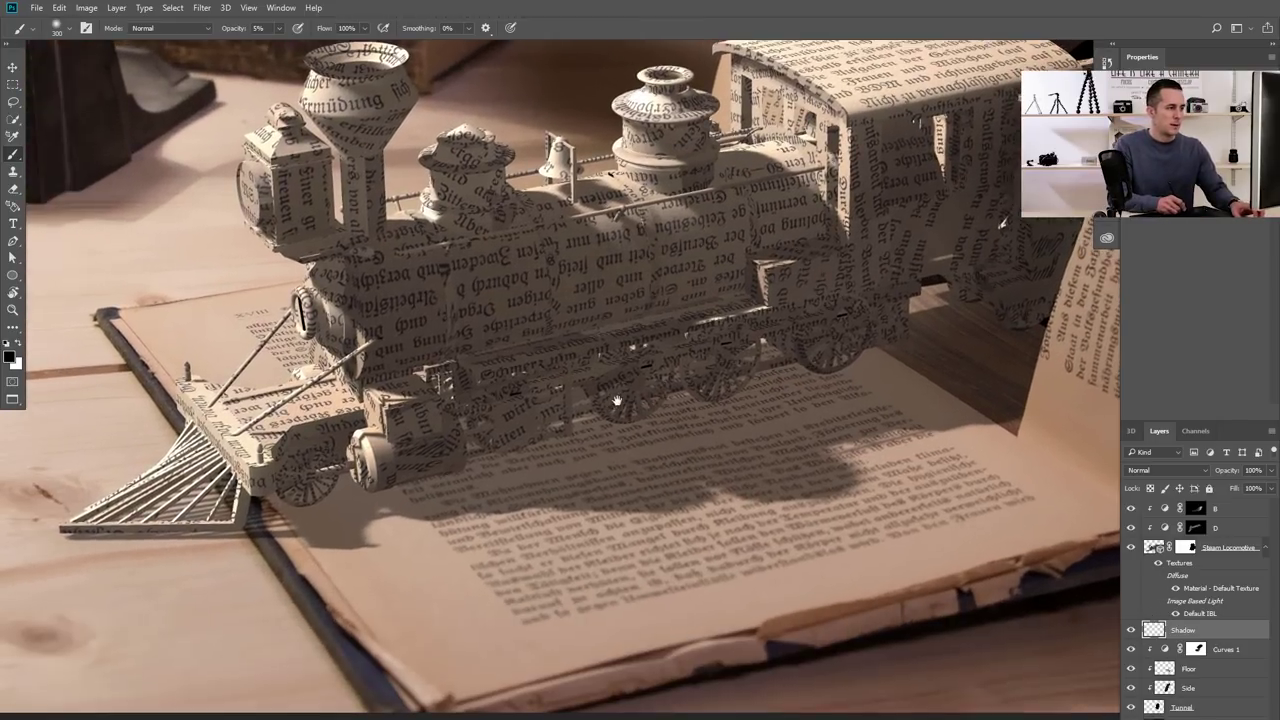
{"action": "scroll", "coordinate": [510, 459], "scroll_direction": "down", "scroll_amount": 1}
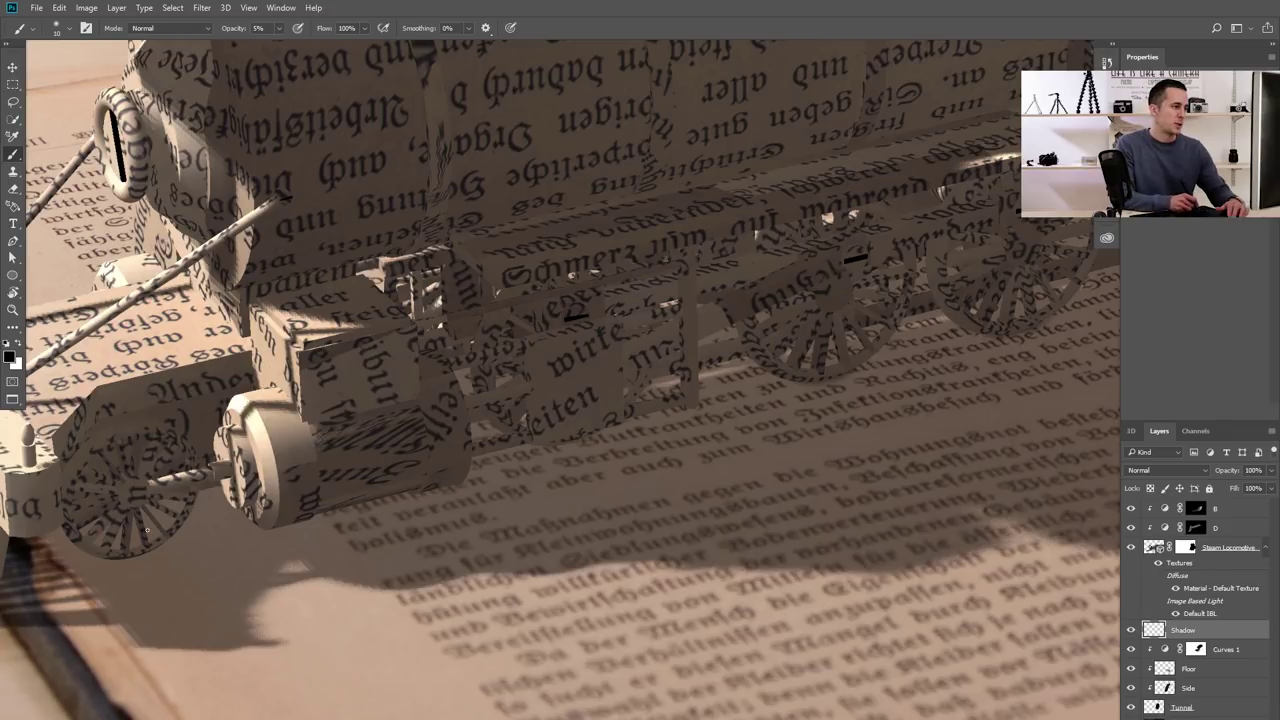
Enlarge the brush for broad, soft shadow painting around the front wheels
{"action": "left_click_drag", "start_coordinate": [405, 467], "coordinate": [575, 392]}
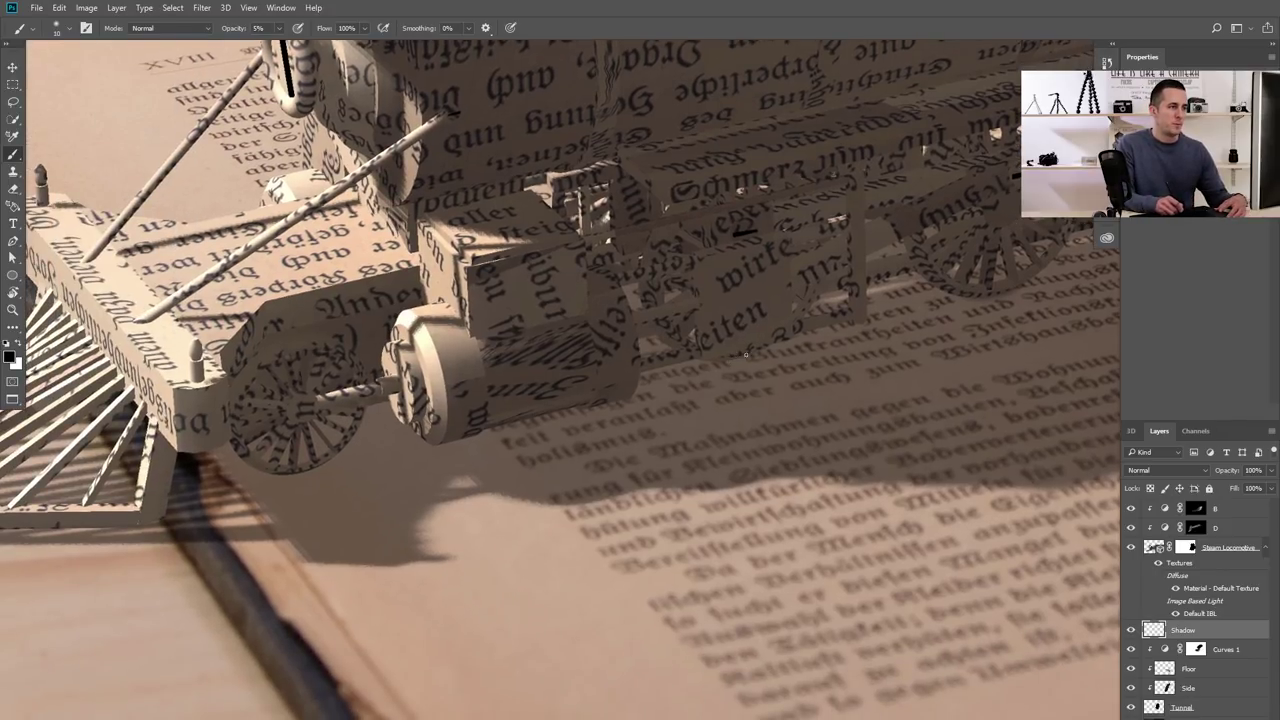
{"action": "key", "text": "bracketright"}
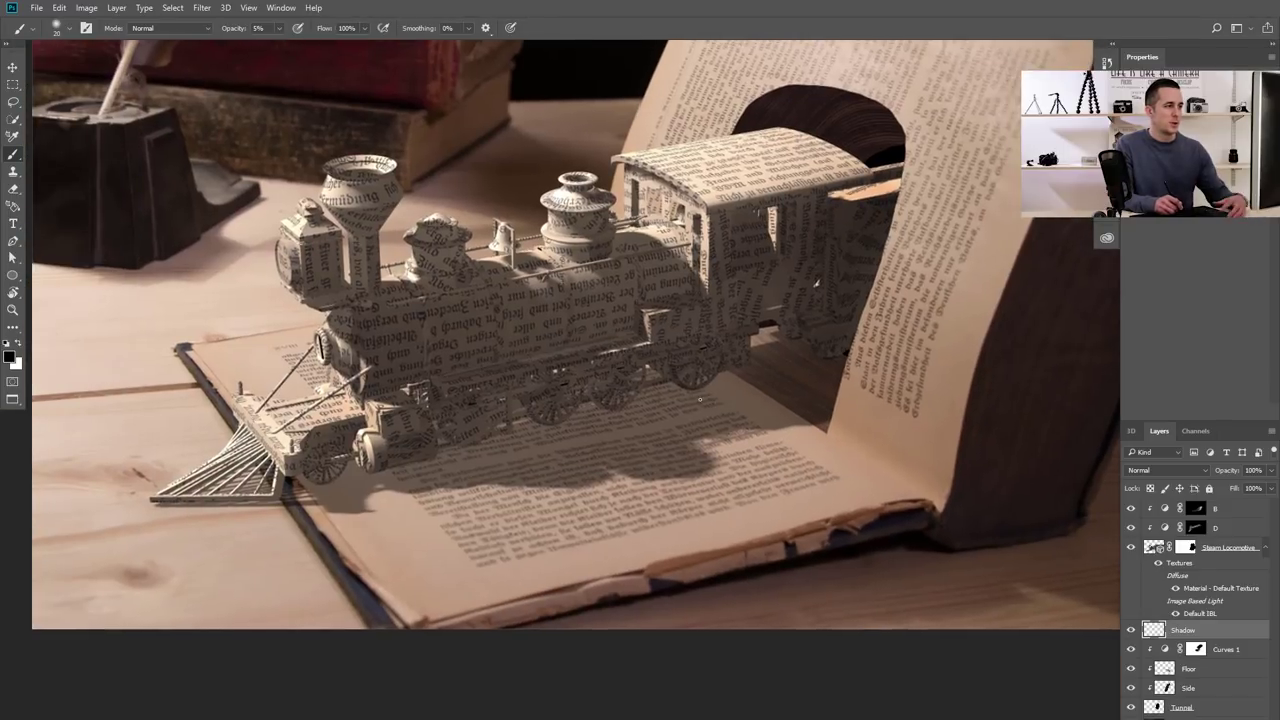
{"action": "key", "text": "bracketright"}
{"action": "key", "text": "bracketright"}
{"action": "key", "text": "bracketright"}
{"action": "key", "text": "bracketright"}
{"action": "key", "text": "bracketright"}
{"action": "key", "text": "bracketright"}
{"action": "key", "text": "bracketright"}
{"action": "key", "text": "bracketright"}
{"action": "key", "text": "bracketright"}
{"action": "key", "text": "bracketright"}
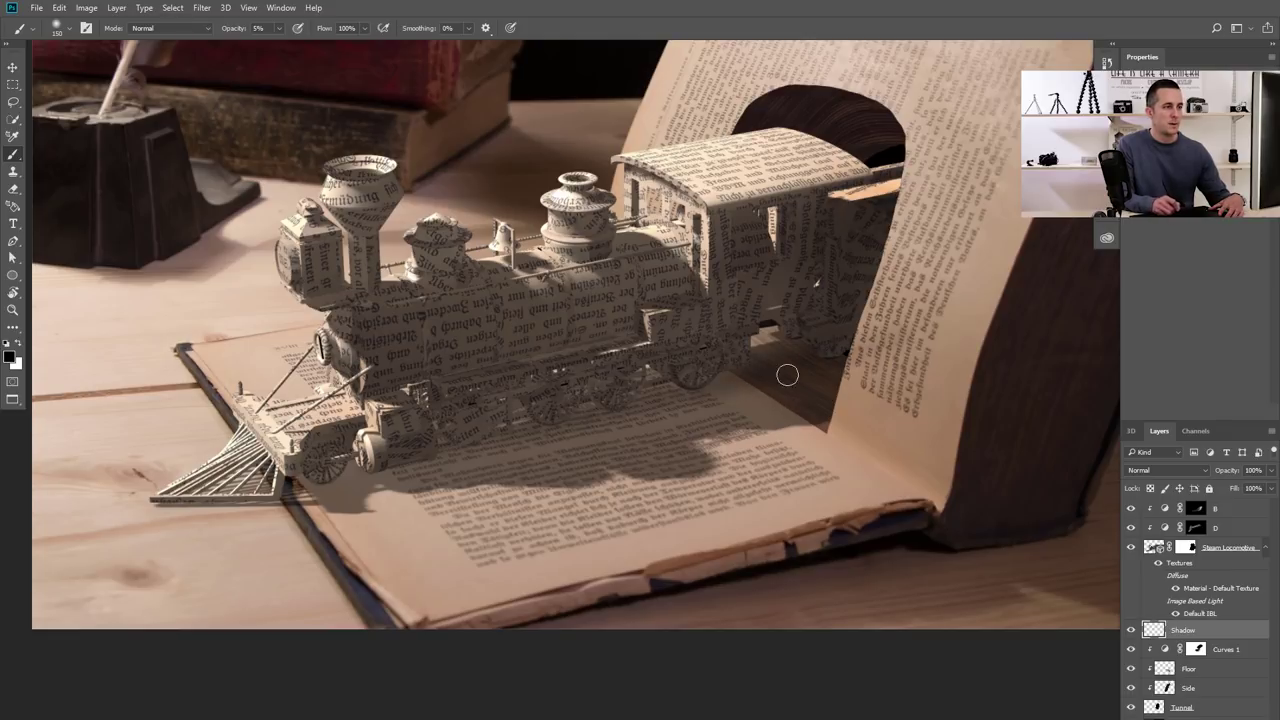
{"action": "key", "text": "bracketright"}
{"action": "key", "text": "bracketright"}
{"action": "key", "text": "bracketright"}
{"action": "key", "text": "bracketright"}
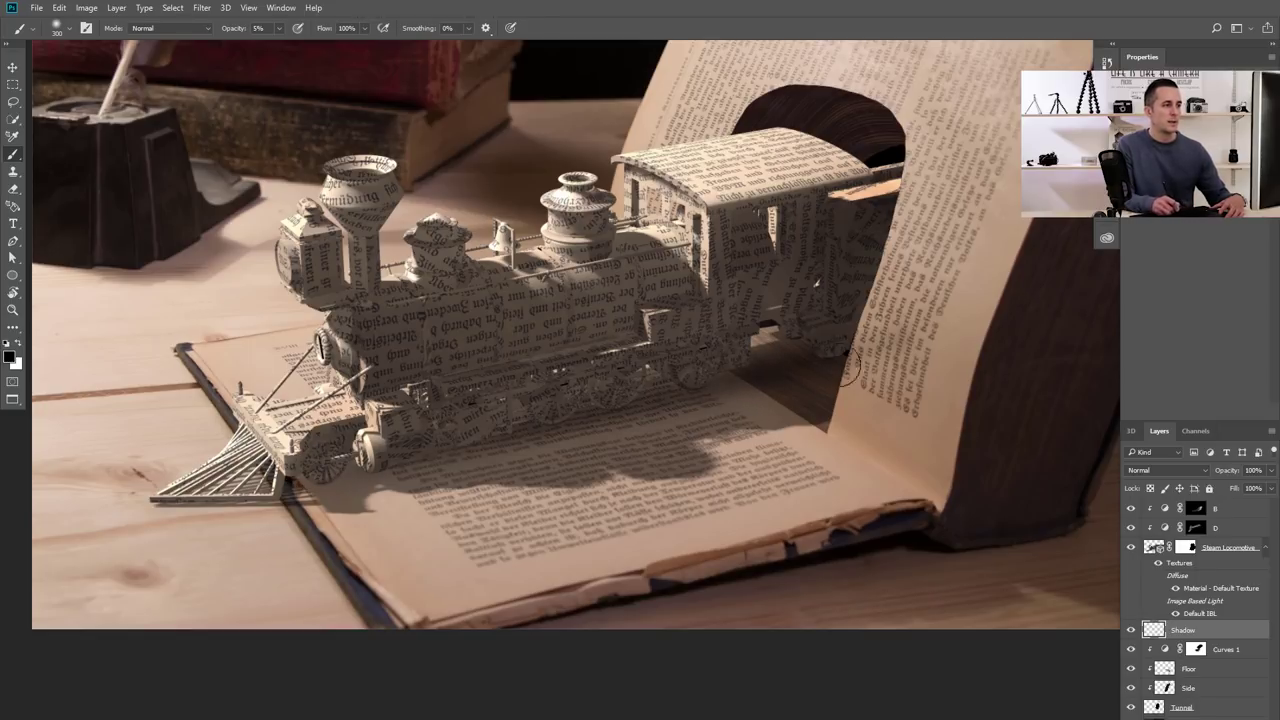
{"action": "key", "text": "ctrl+minus"}
{"action": "key", "text": "v"}
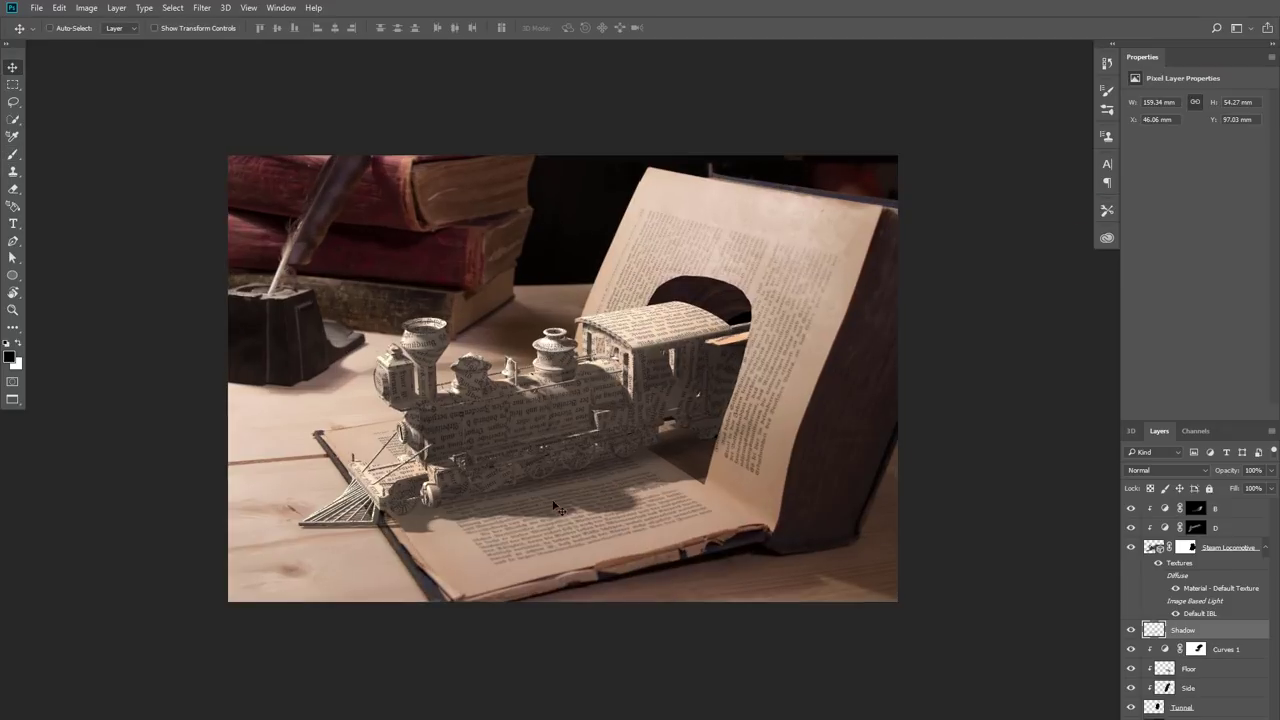
{"action": "scroll", "coordinate": [560, 510], "scroll_direction": "up", "scroll_amount": 2}
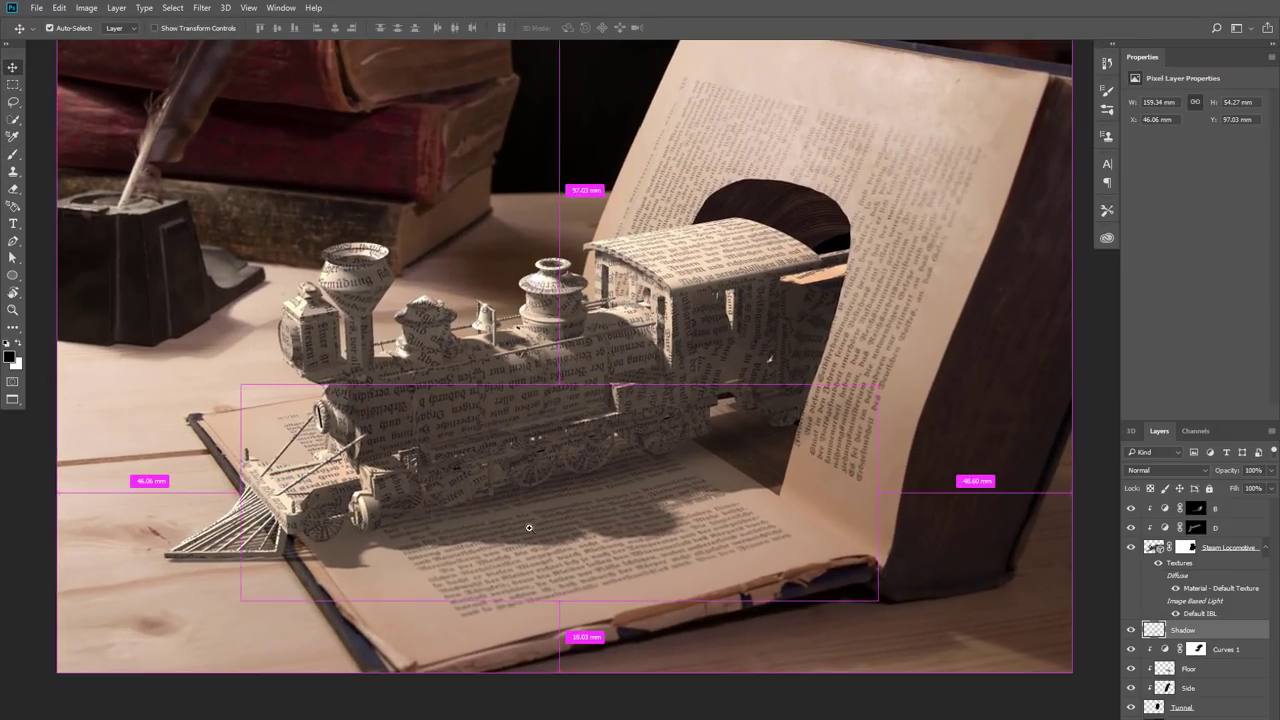
{"action": "scroll", "coordinate": [529, 527], "scroll_direction": "up", "scroll_amount": 6}
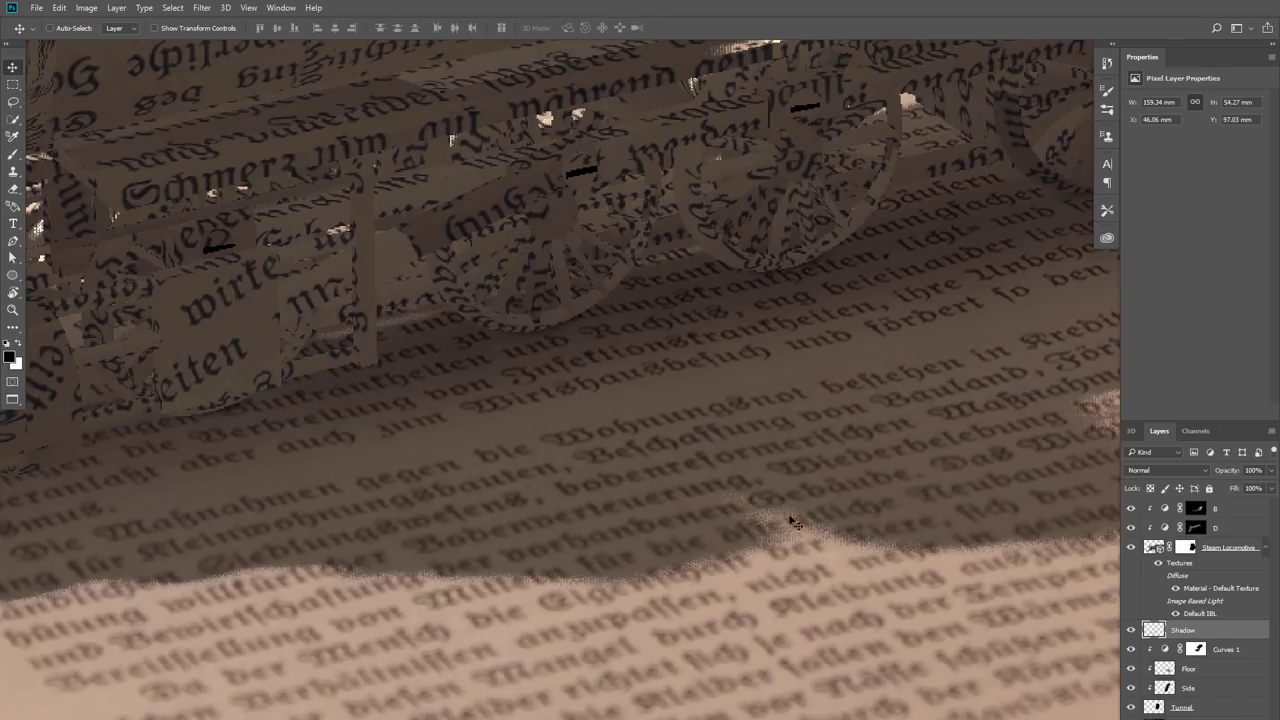
{"action": "scroll", "coordinate": [714, 457], "scroll_direction": "up", "scroll_amount": 4}
{"action": "scroll", "coordinate": [686, 517], "scroll_direction": "left", "scroll_amount": 5}
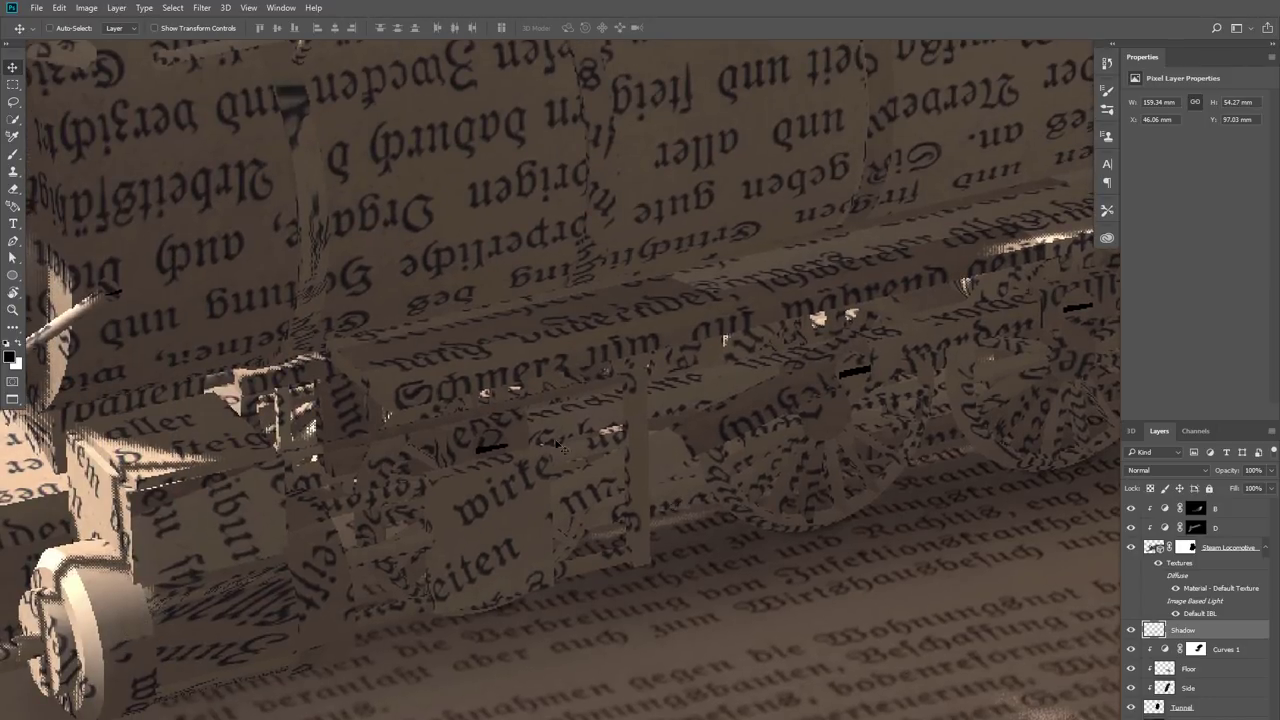
{"action": "scroll", "coordinate": [295, 414], "scroll_direction": "left", "scroll_amount": 6}
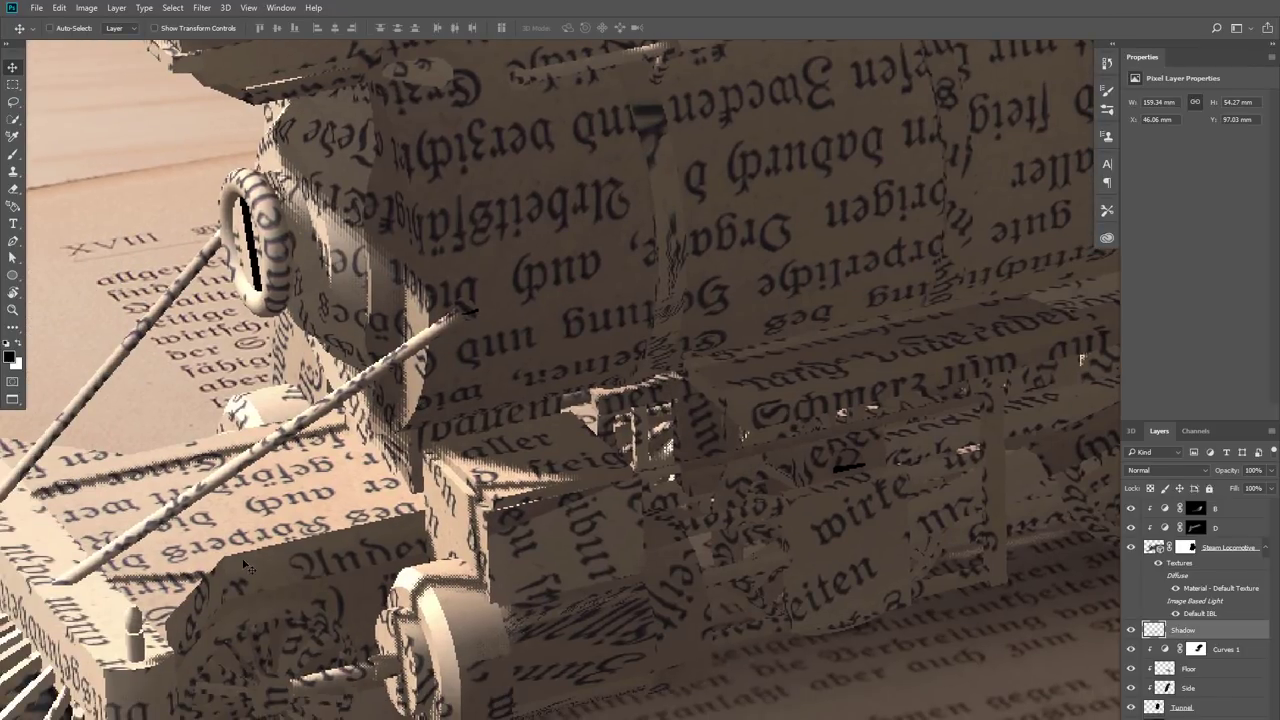
{"action": "scroll", "coordinate": [248, 567], "scroll_direction": "down", "scroll_amount": 5}
{"action": "scroll", "coordinate": [631, 376], "scroll_direction": "up", "scroll_amount": 1}
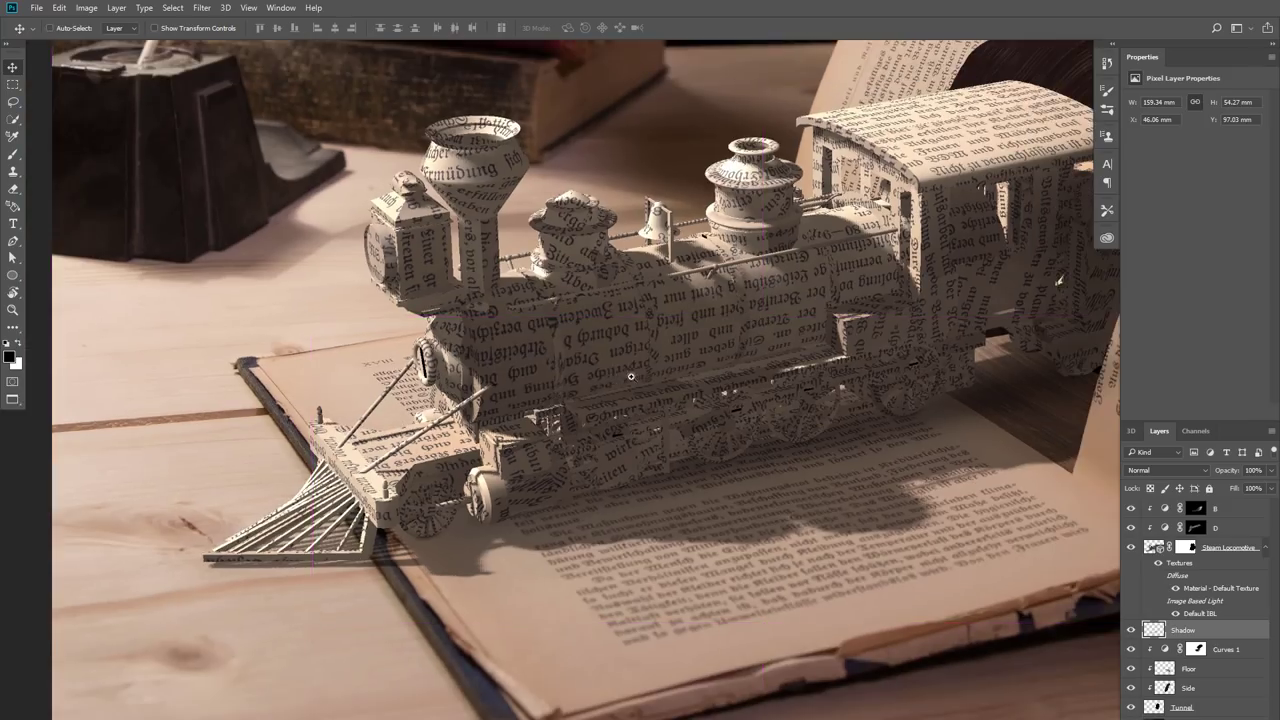
{"action": "key", "text": "ctrl+minus"}
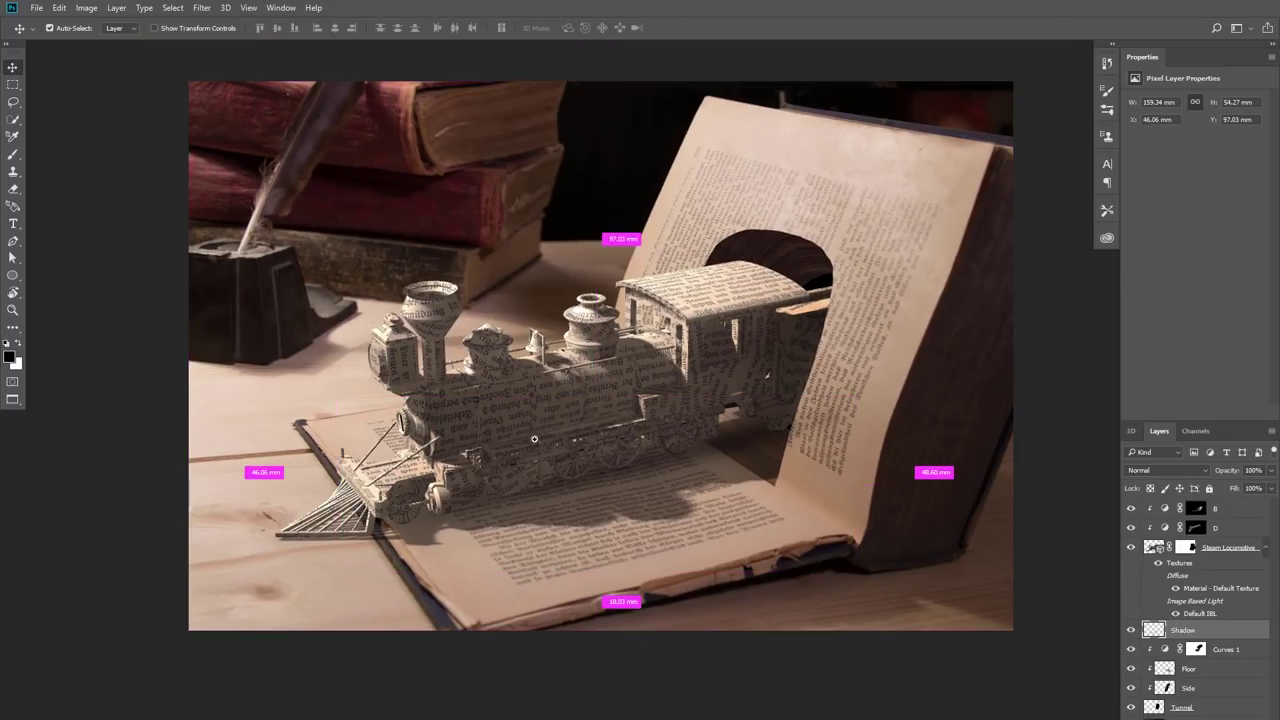
{"action": "scroll", "coordinate": [534, 439], "scroll_direction": "up", "scroll_amount": 1}
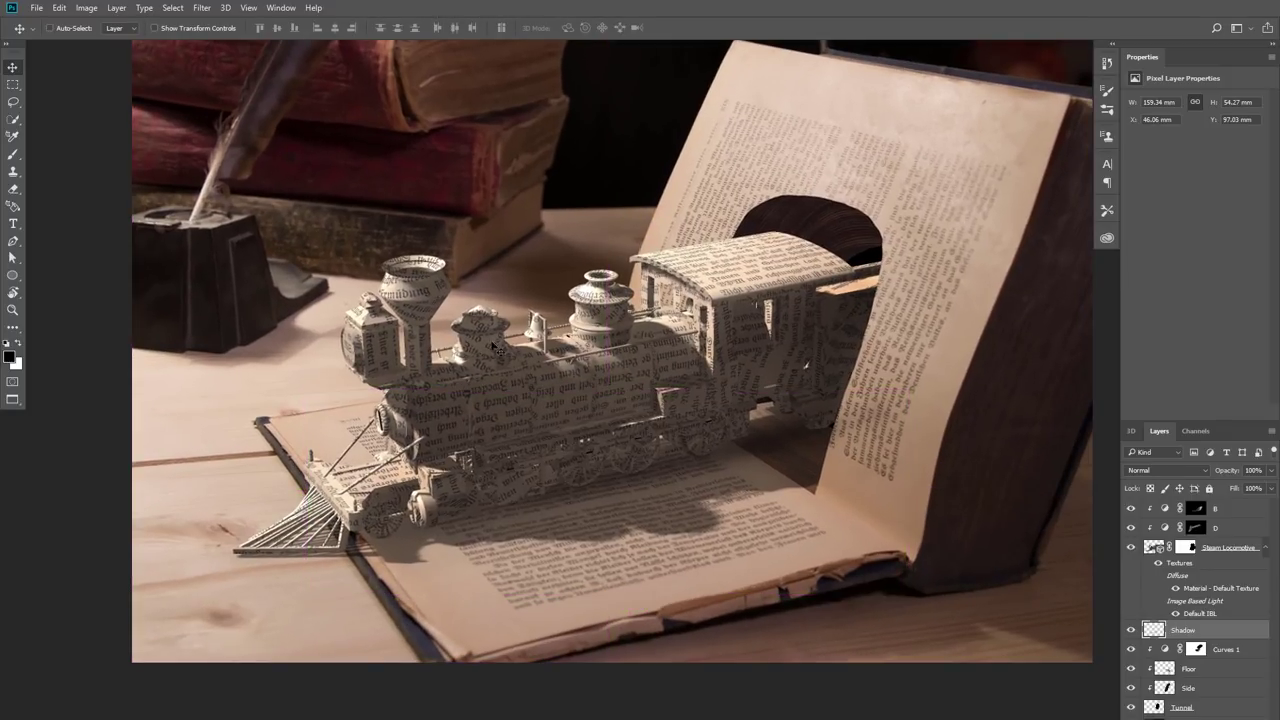
Render the Steam Locomotive 3D layer at final quality, stopping the render when done
{"action": "left_click", "coordinate": [1154, 550]}
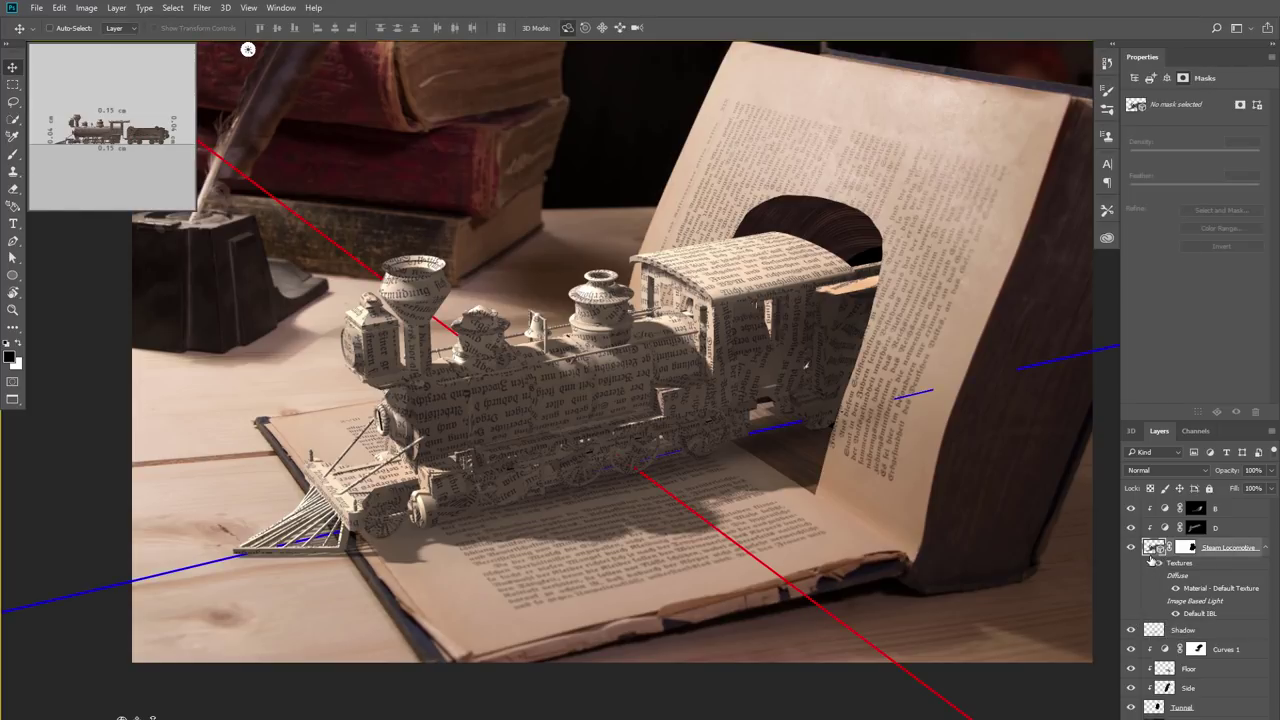
{"action": "left_click", "coordinate": [227, 8]}
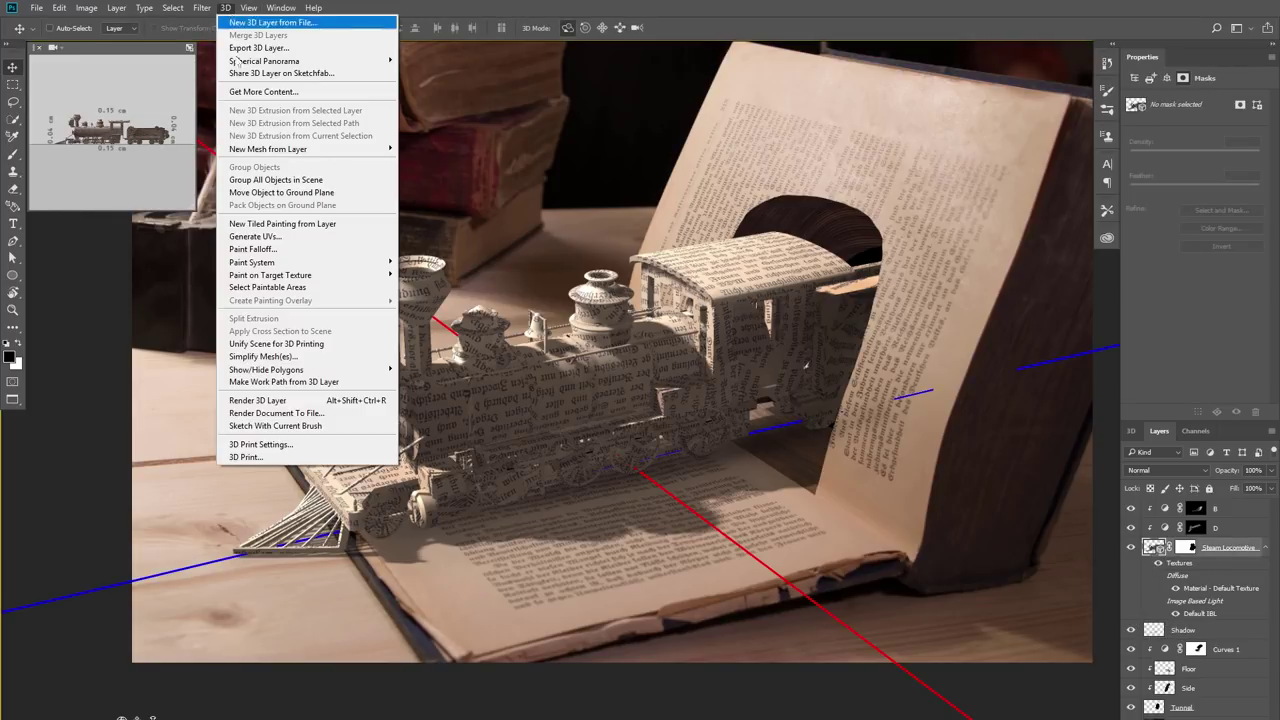
{"action": "left_click", "coordinate": [285, 402]}
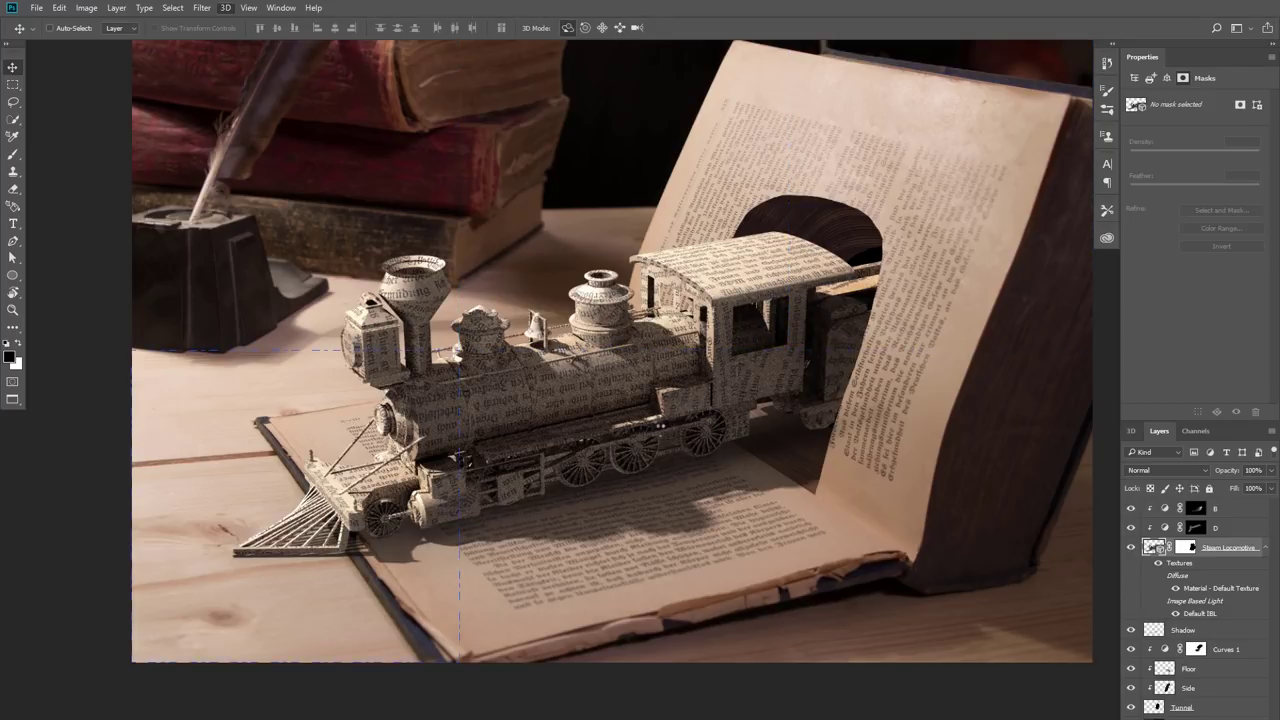
{"action": "key", "text": "Escape"}
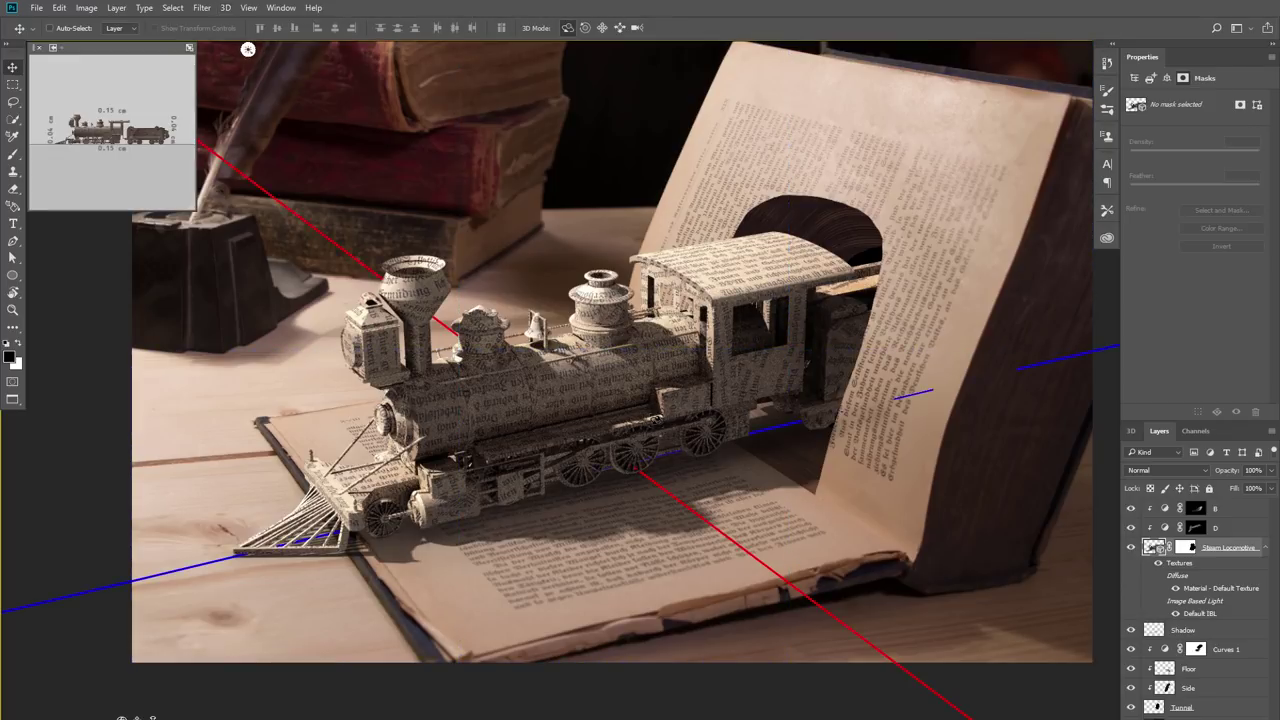
Zoom in along the locomotive's wheels to check the render, then view the whole image
{"action": "scroll", "coordinate": [525, 530], "scroll_direction": "up", "scroll_amount": 5}
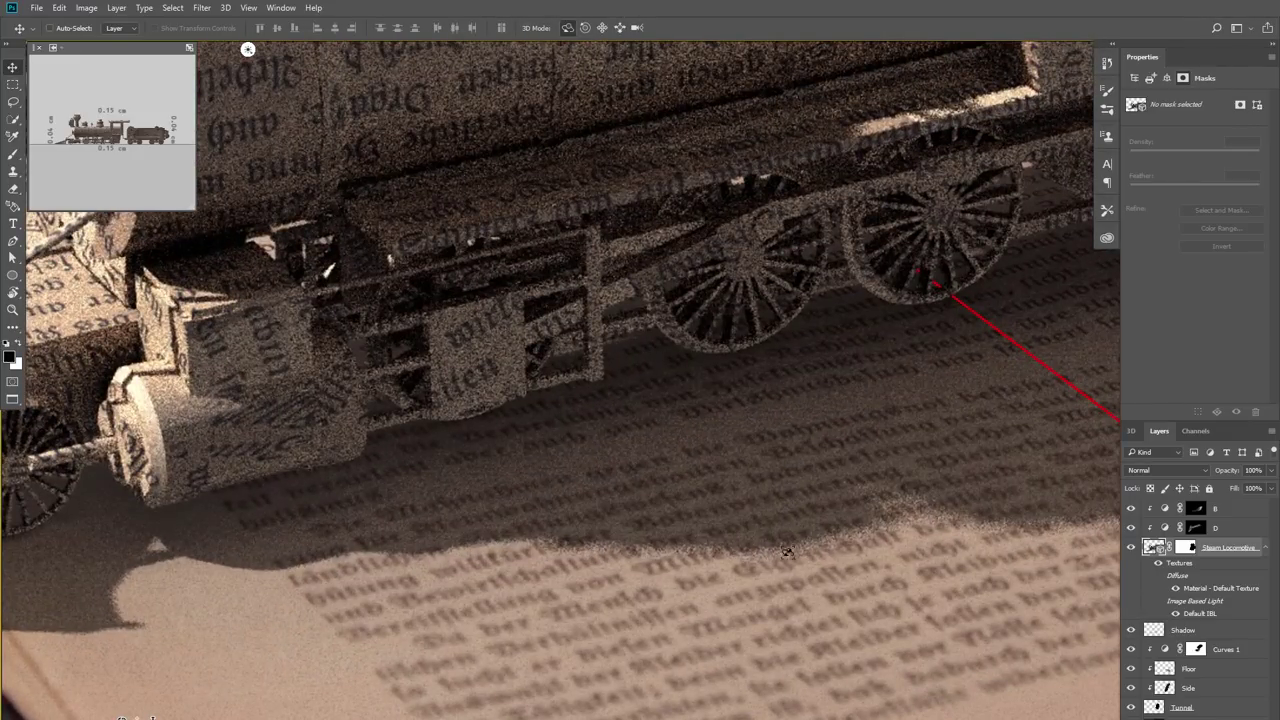
{"action": "left_click_drag", "start_coordinate": [625, 295], "coordinate": [726, 461]}
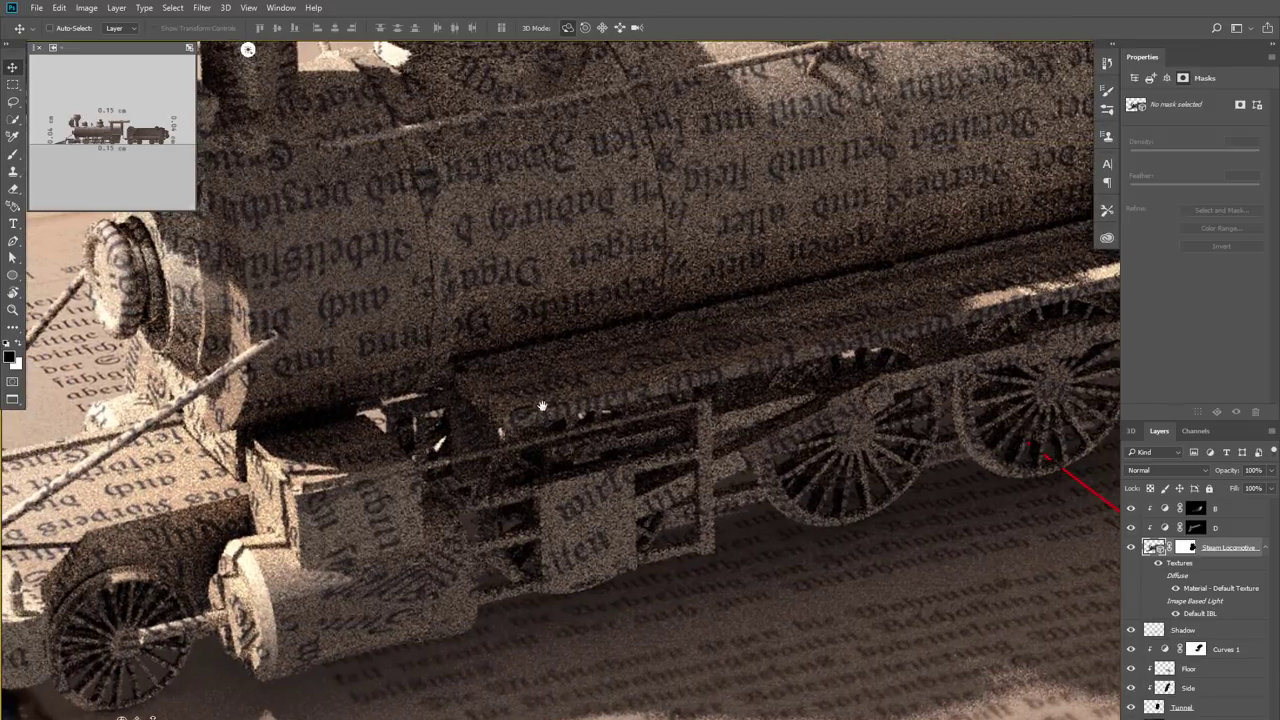
{"action": "scroll", "coordinate": [659, 383], "scroll_direction": "down", "scroll_amount": 5}
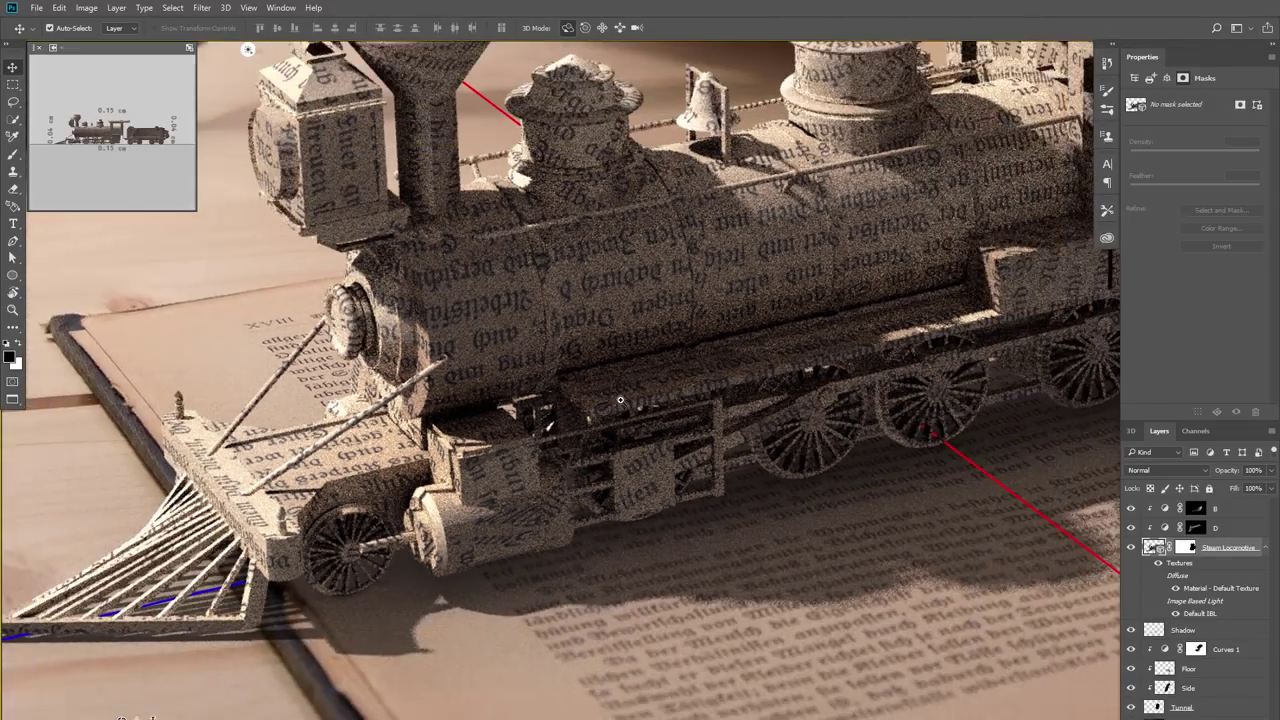
{"action": "scroll", "coordinate": [619, 376], "scroll_direction": "down", "scroll_amount": 5}
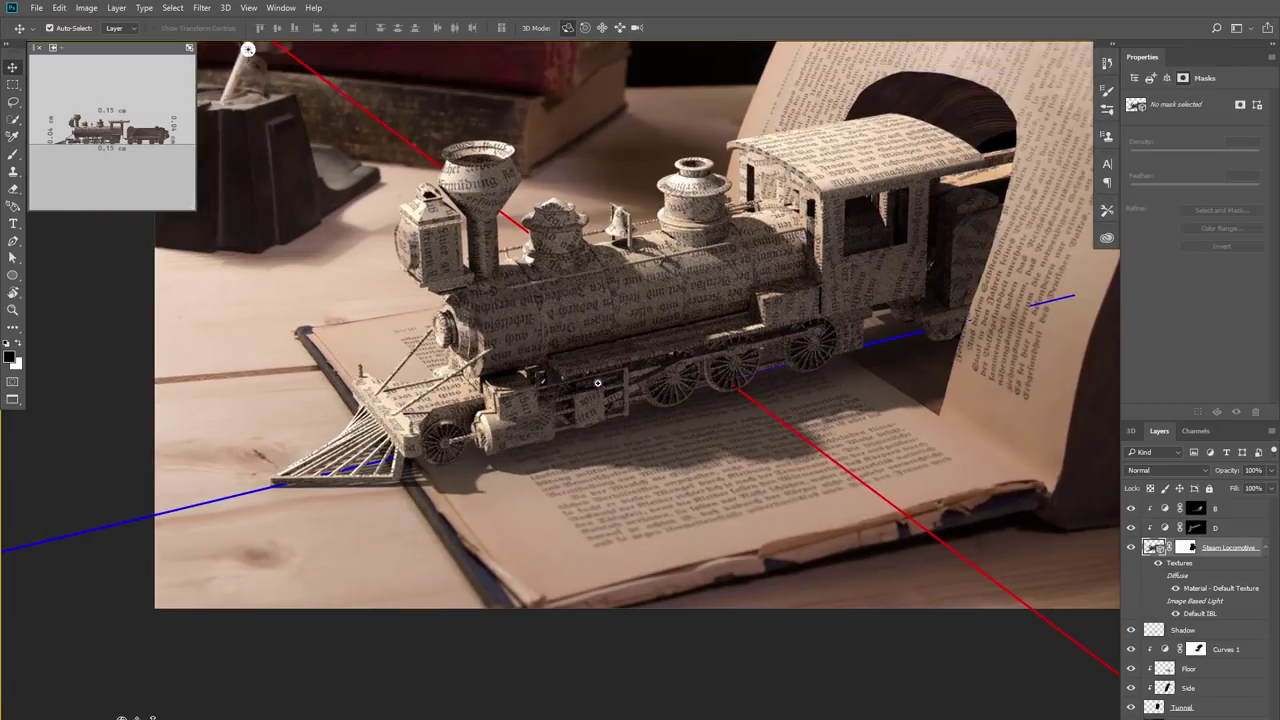
{"action": "scroll", "coordinate": [598, 392], "scroll_direction": "down", "scroll_amount": 2}
{"action": "left_click_drag", "start_coordinate": [593, 430], "coordinate": [586, 453]}
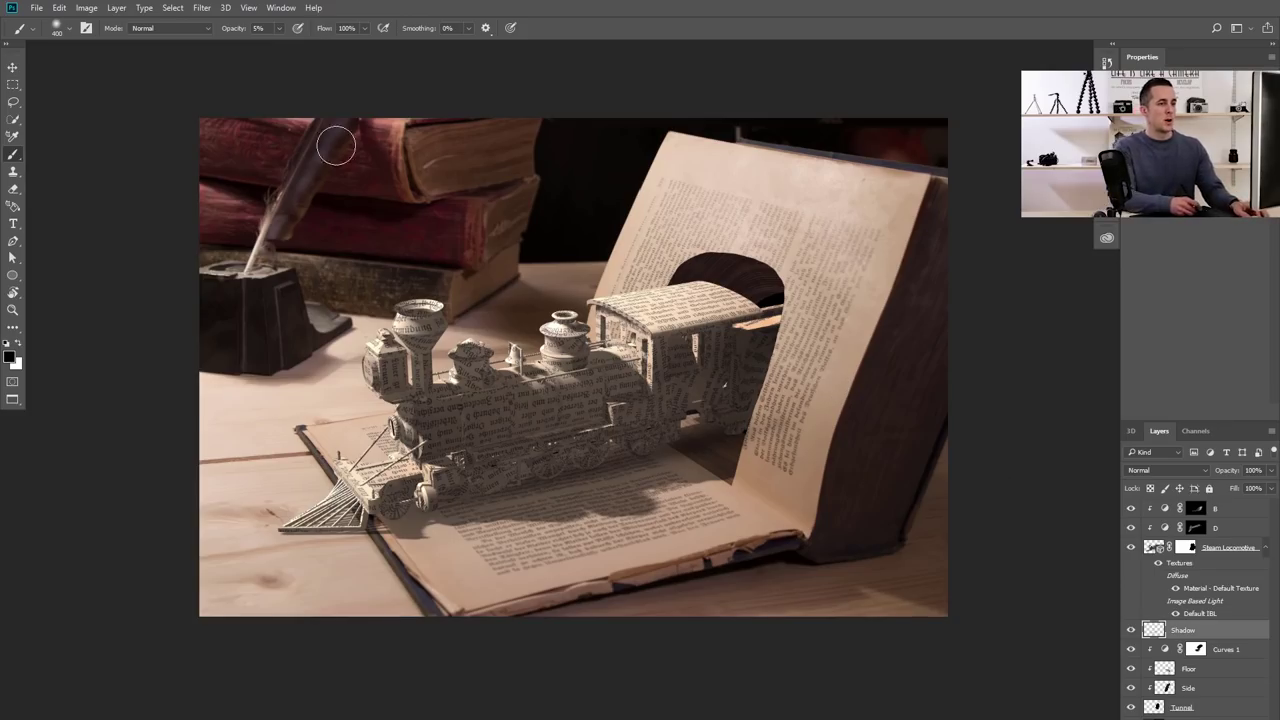
Stamp all visible layers into a new top Layer 1 and send it to Luminar 2018
{"action": "left_click", "coordinate": [1153, 509]}
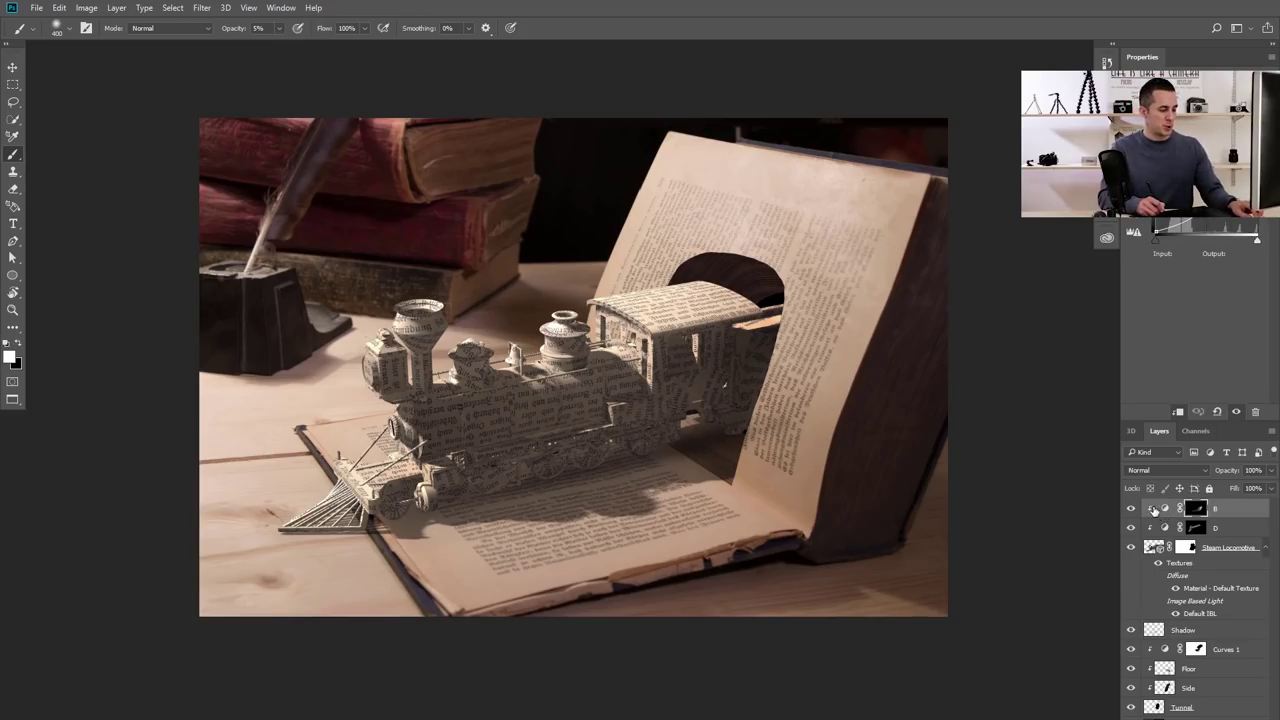
{"action": "key", "text": "ctrl+shift+alt+e"}
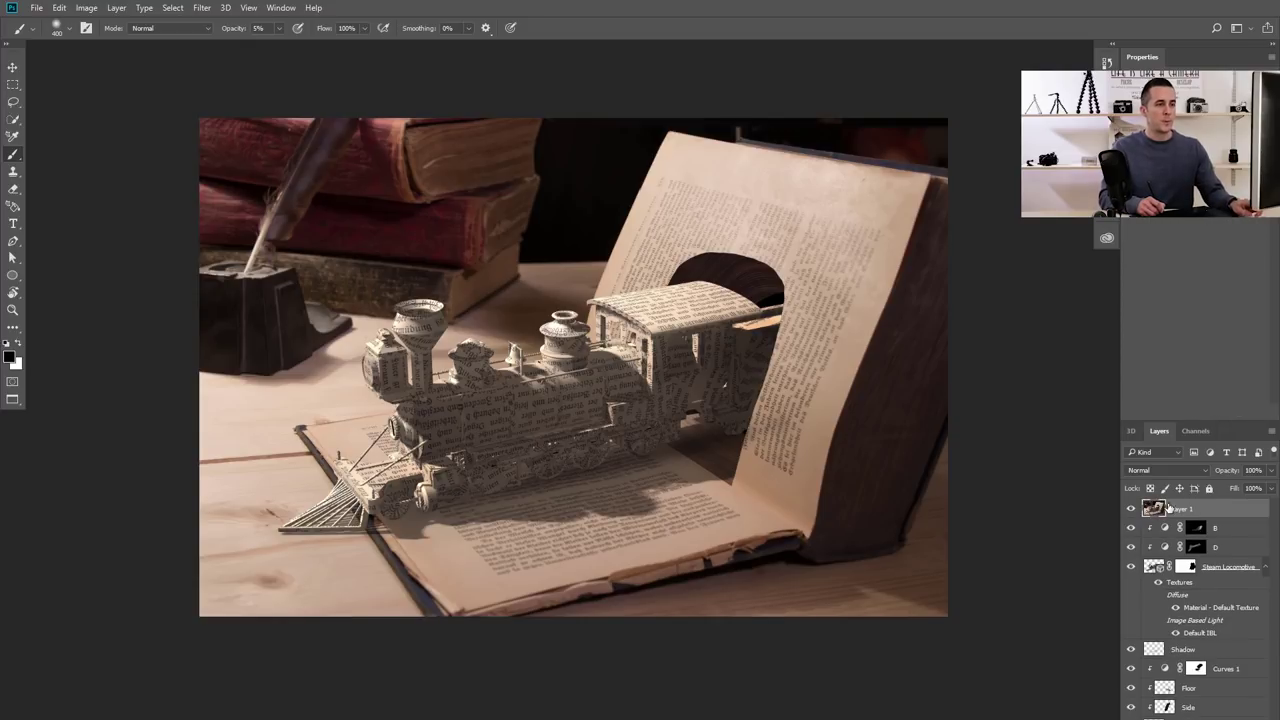
{"action": "left_click", "coordinate": [202, 8]}
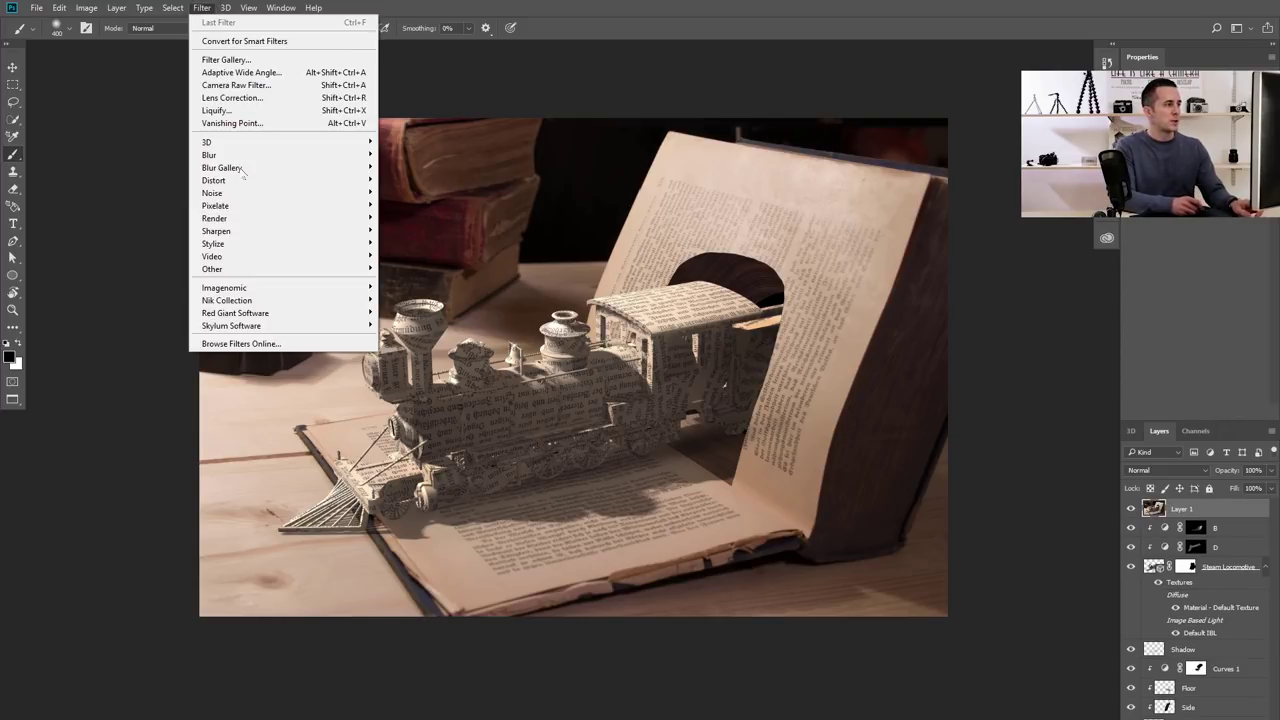
{"action": "mouse_move", "coordinate": [280, 326]}
{"action": "left_click", "coordinate": [165, 326]}
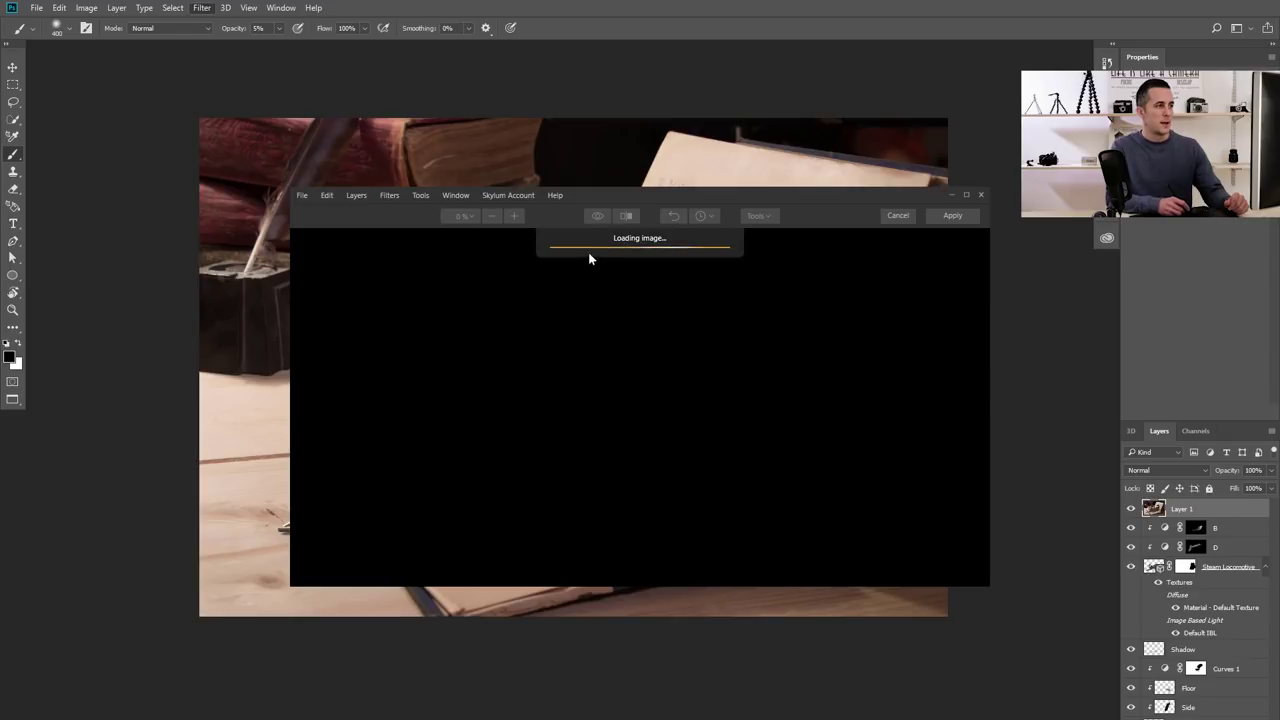
Move and resize the Luminar 2018 window to fill the screen
{"action": "left_click_drag", "start_coordinate": [602, 196], "coordinate": [313, 22]}
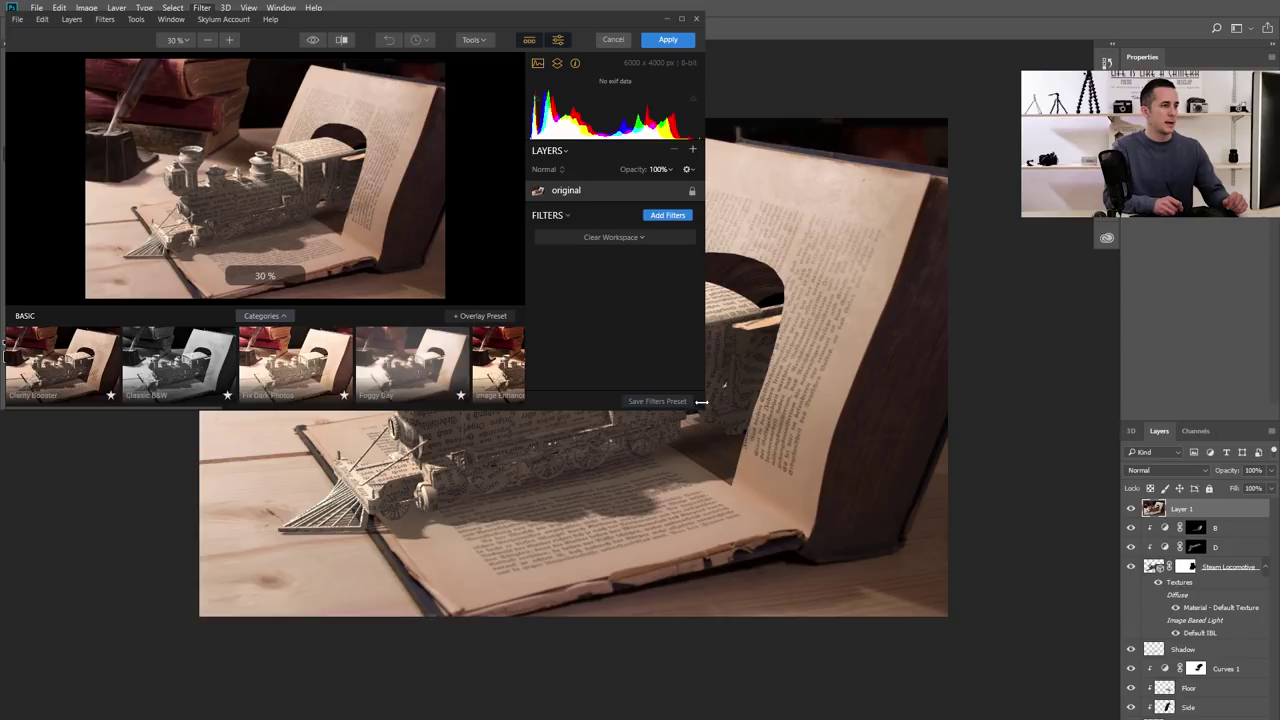
{"action": "left_click_drag", "start_coordinate": [706, 412], "coordinate": [1032, 591]}
{"action": "left_click_drag", "start_coordinate": [1105, 632], "coordinate": [1275, 712]}
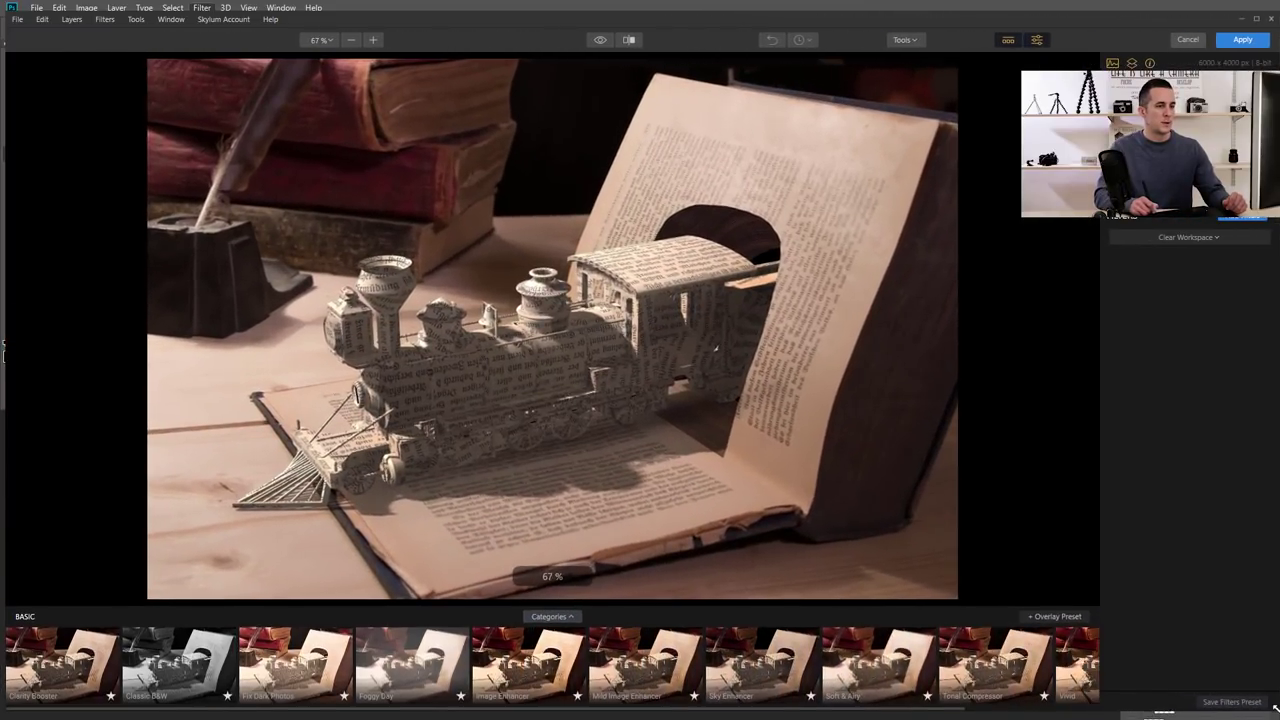
Apply the Street category preset 'Only Yellow' to the composite
{"action": "left_click", "coordinate": [545, 615]}
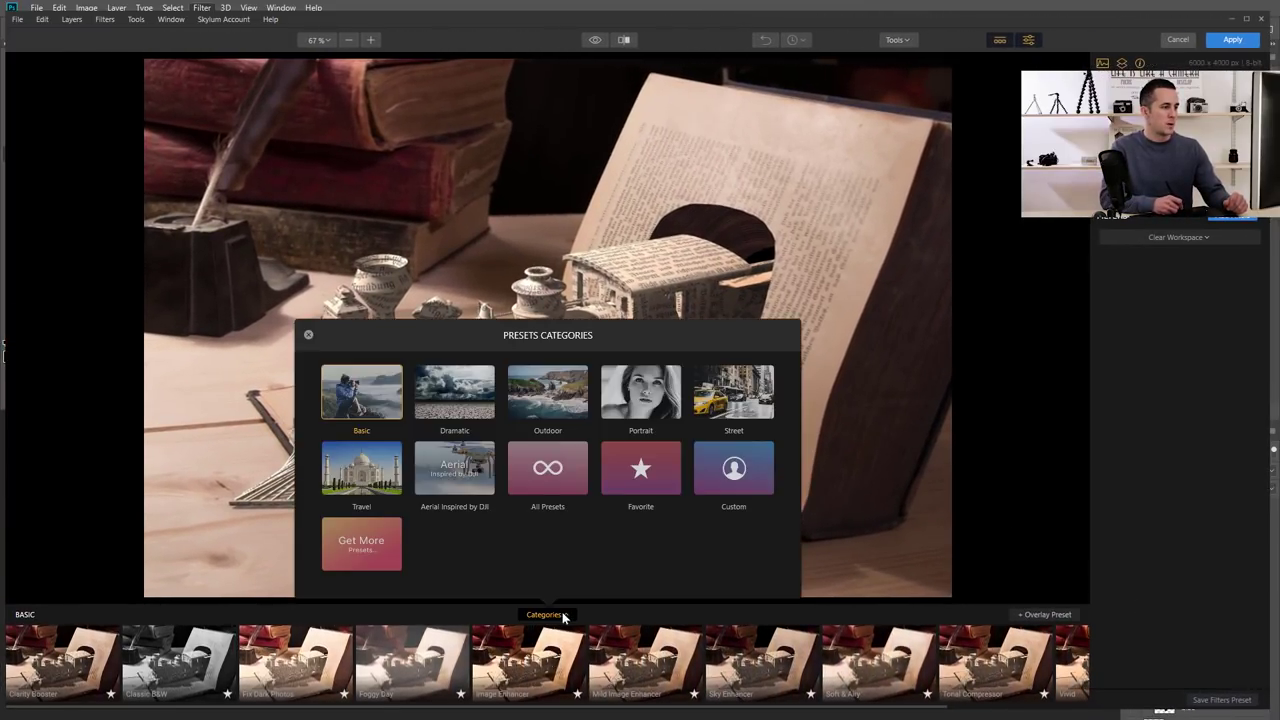
{"action": "left_click", "coordinate": [724, 403]}
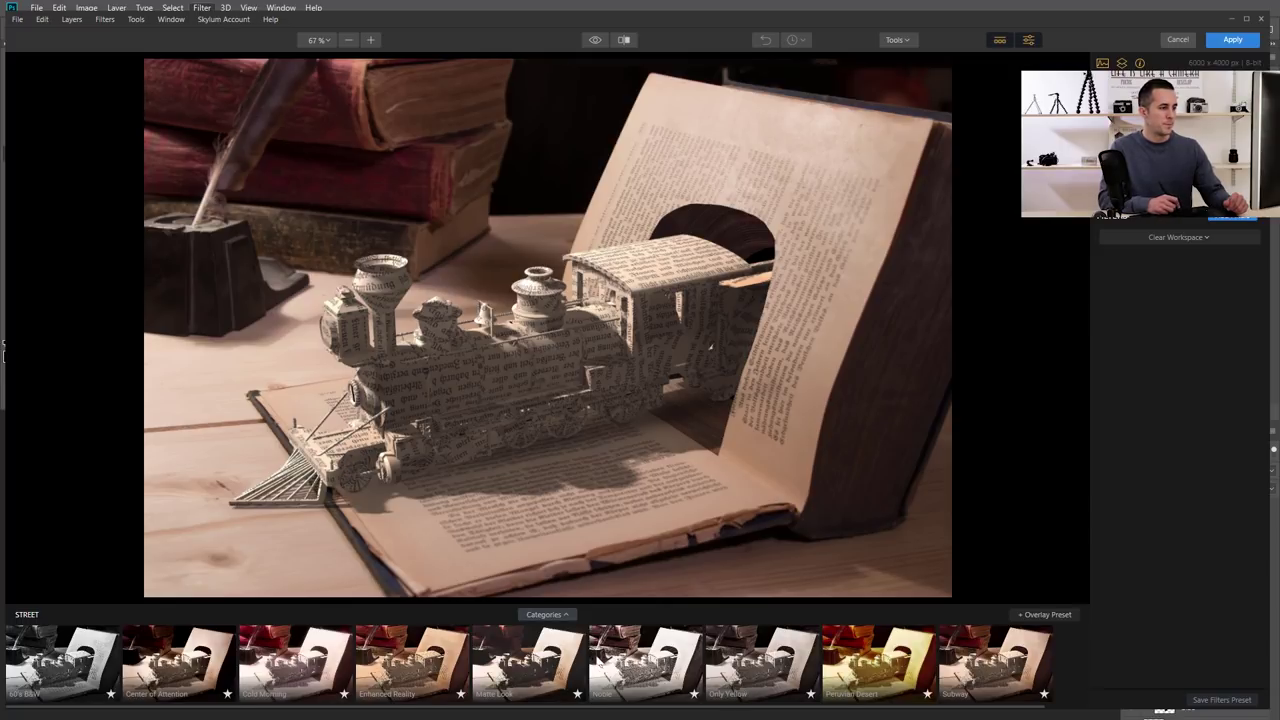
{"action": "left_click", "coordinate": [730, 678]}
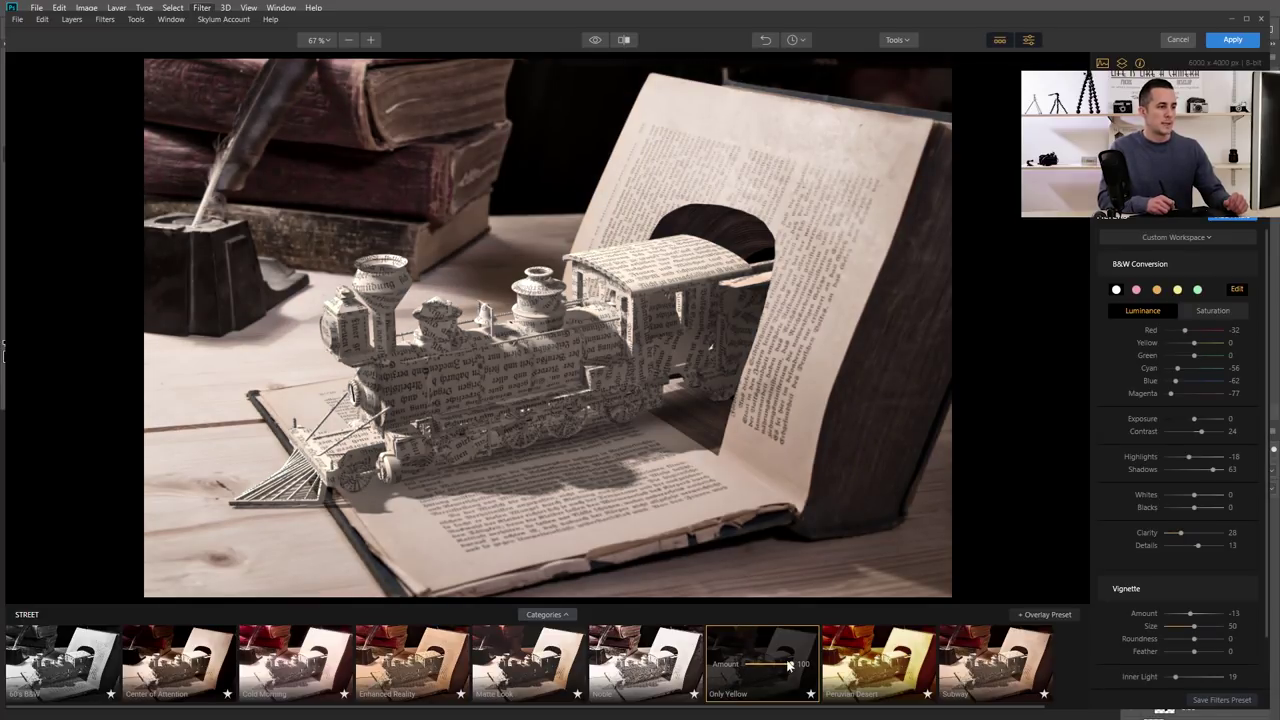
Lower the Only Yellow preset to 51 and add a Matte Look filter at amount 48, toning range 30
{"action": "left_click_drag", "start_coordinate": [790, 668], "coordinate": [774, 670]}
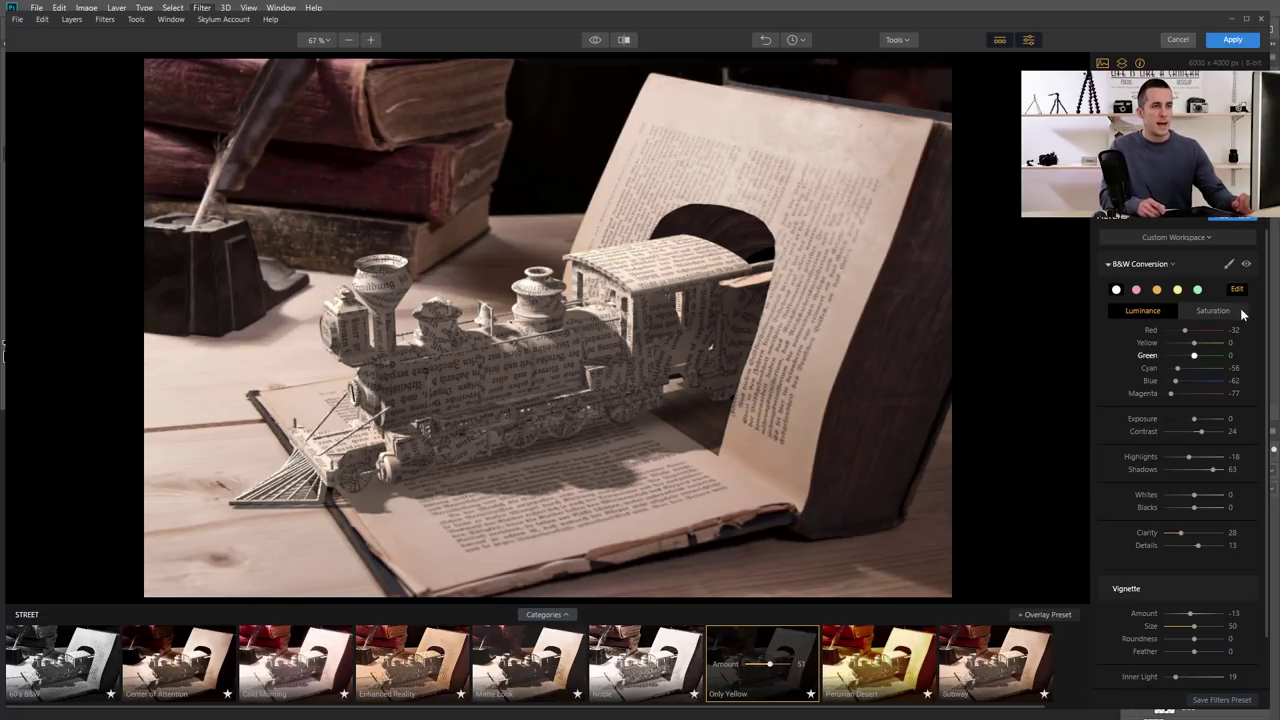
{"action": "left_click", "coordinate": [1232, 217]}
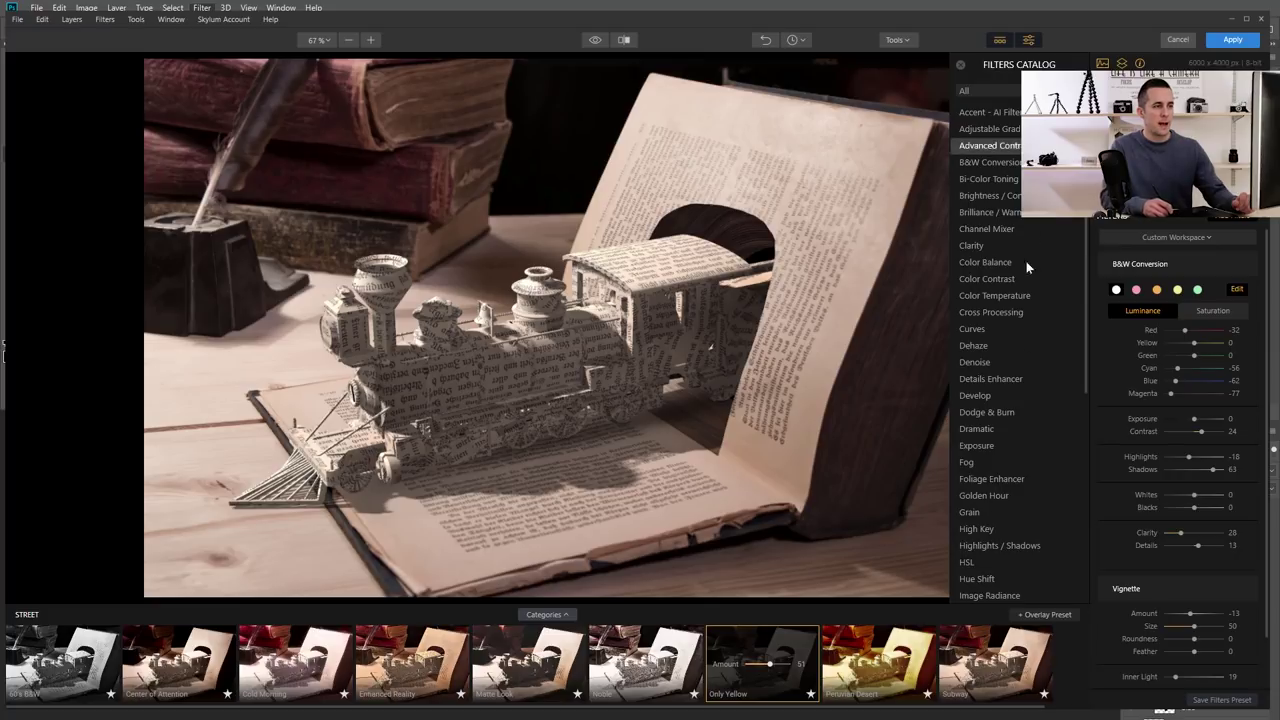
{"action": "left_click_drag", "start_coordinate": [1083, 378], "coordinate": [1073, 499]}
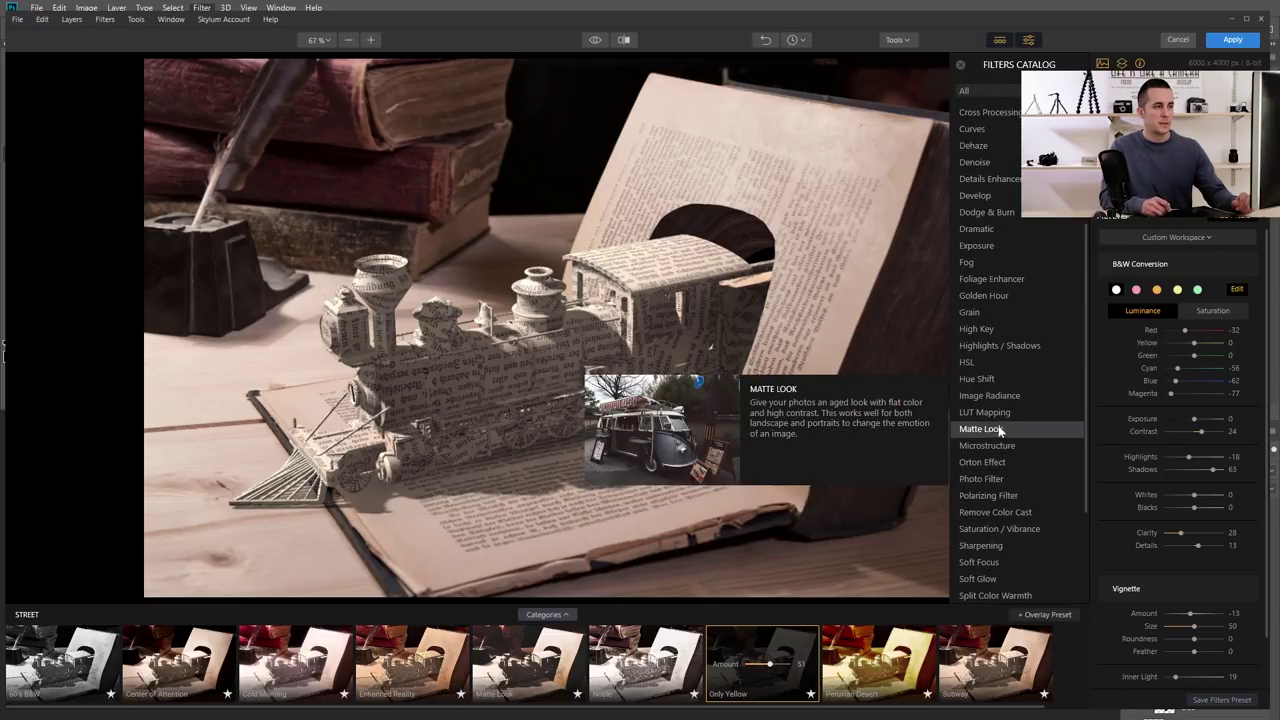
{"action": "scroll", "coordinate": [1265, 520], "scroll_direction": "down", "scroll_amount": 5}
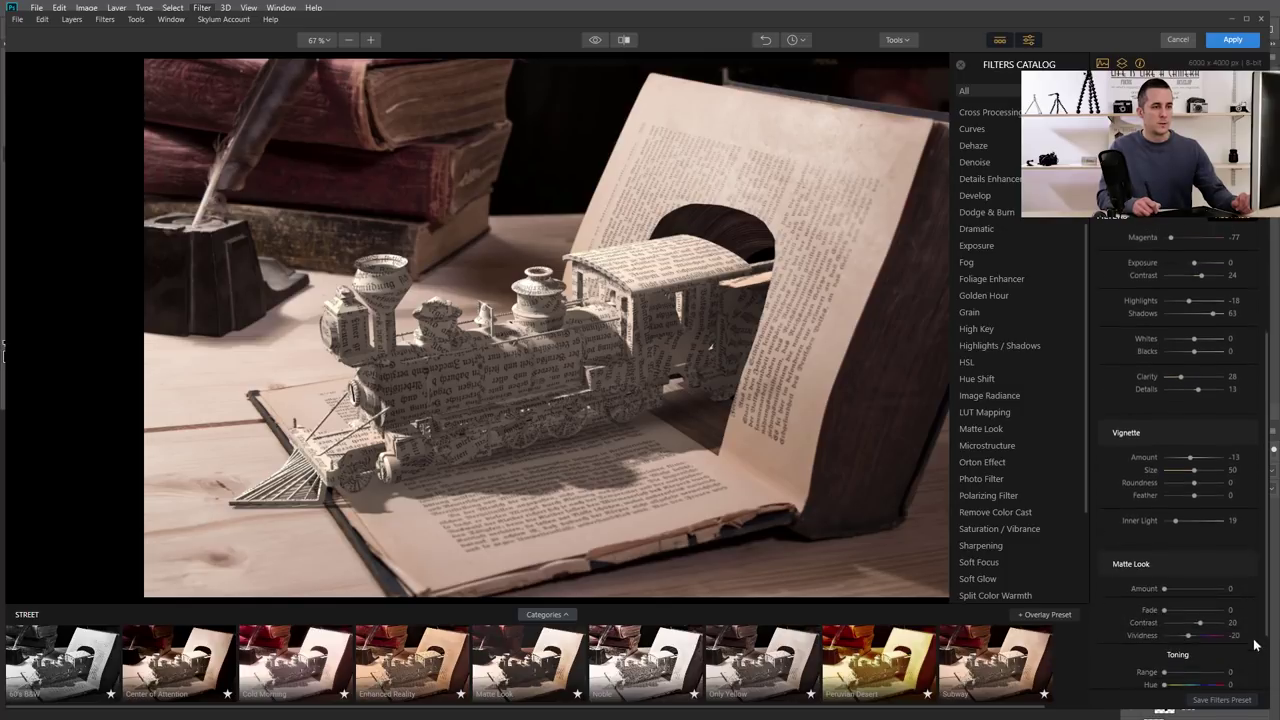
{"action": "mouse_move", "coordinate": [1184, 514]}
{"action": "left_mouse_down"}
{"action": "mouse_move", "coordinate": [1204, 512]}
{"action": "mouse_move", "coordinate": [1192, 512]}
{"action": "left_mouse_up"}
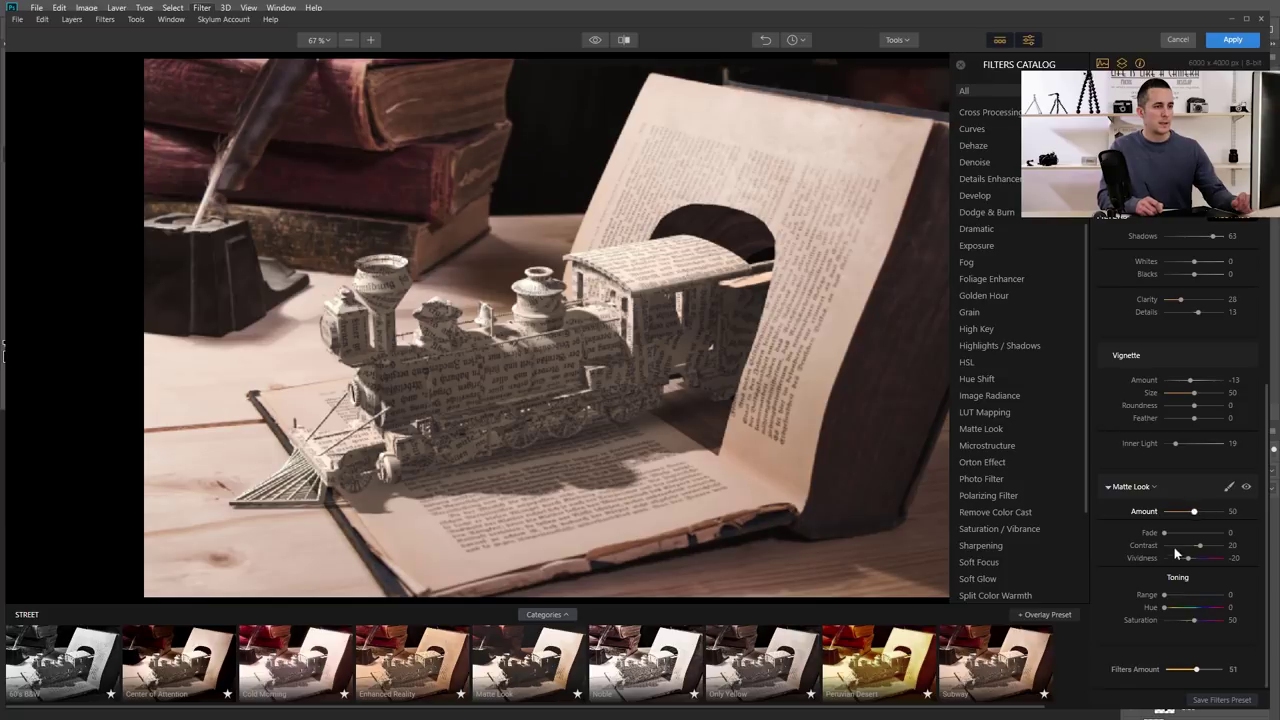
{"action": "mouse_move", "coordinate": [1164, 594]}
{"action": "left_mouse_down"}
{"action": "mouse_move", "coordinate": [1227, 595]}
{"action": "mouse_move", "coordinate": [1181, 596]}
{"action": "left_mouse_up"}
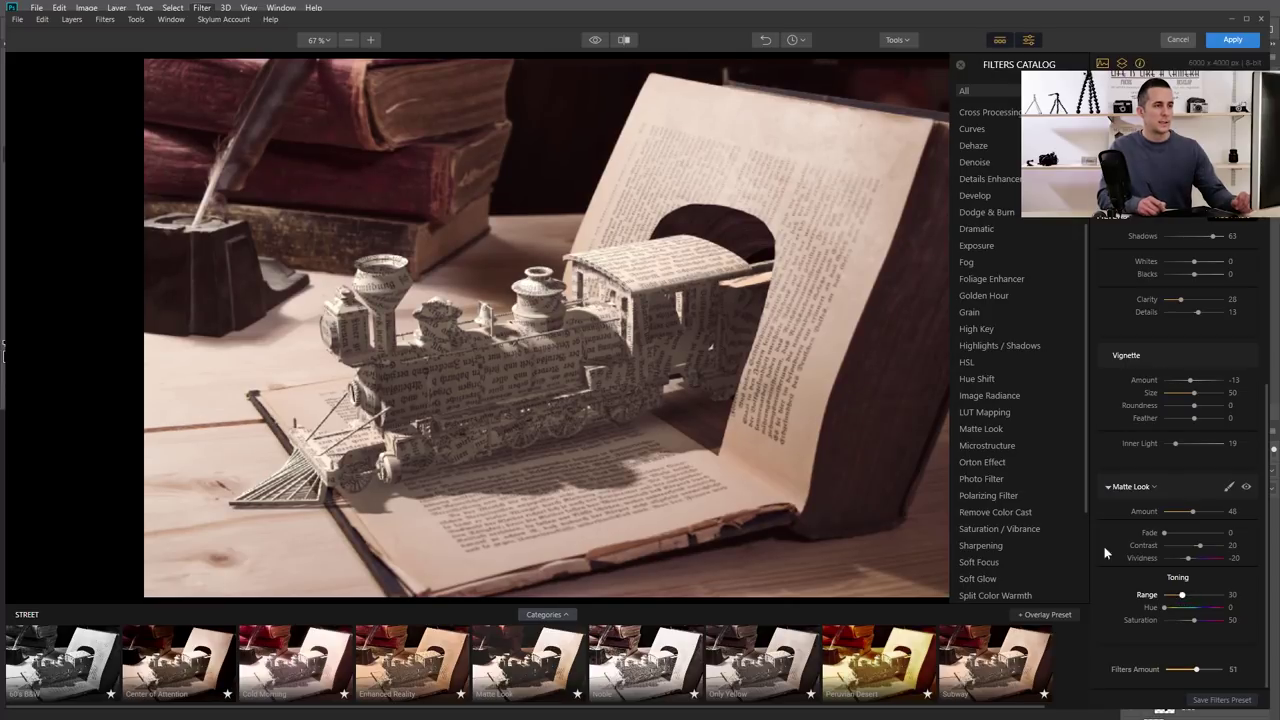
Add a LUT Mapping filter with the Wooden look at amount 53
{"action": "left_click", "coordinate": [998, 412]}
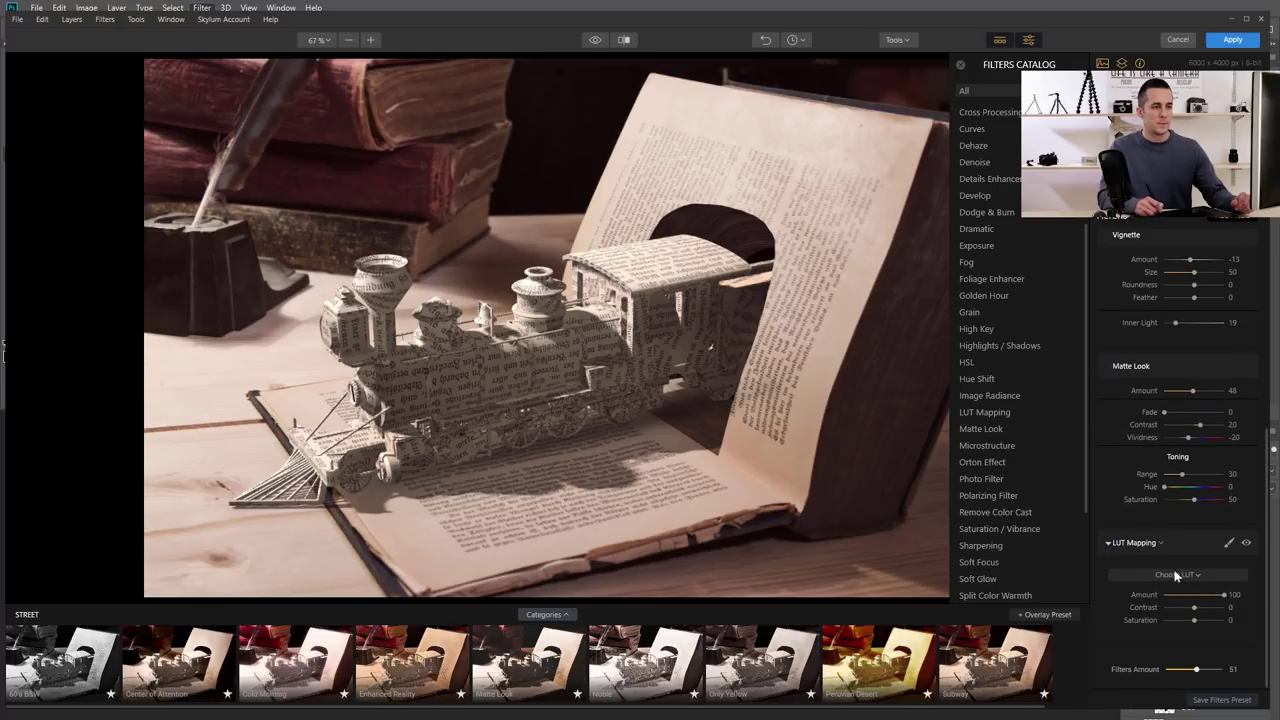
{"action": "left_click", "coordinate": [1167, 574]}
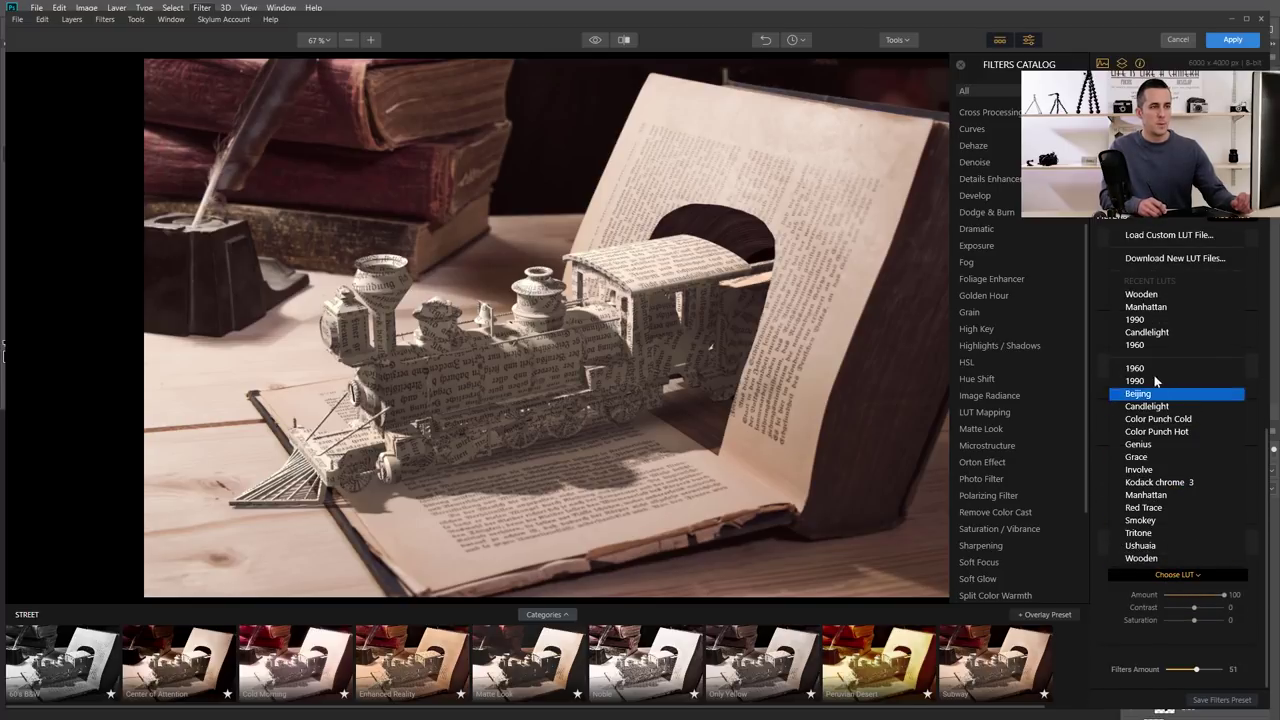
{"action": "left_click", "coordinate": [1156, 299]}
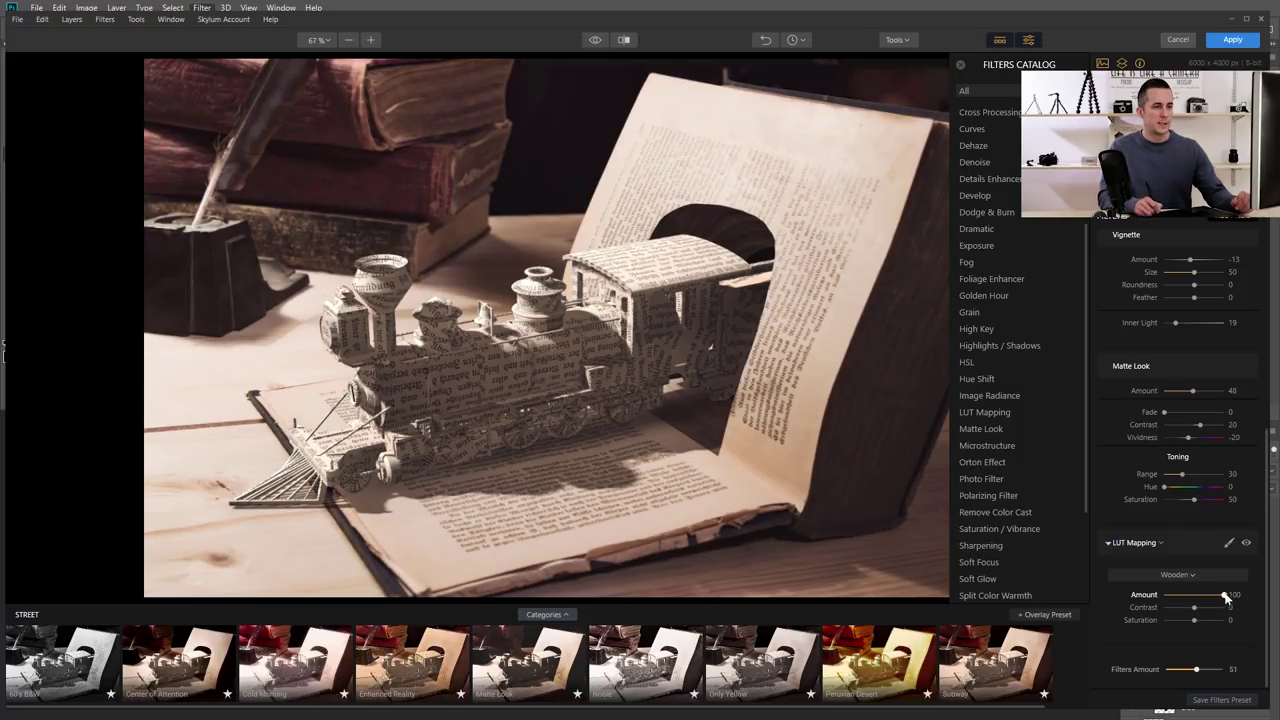
{"action": "left_click_drag", "start_coordinate": [1226, 597], "coordinate": [1199, 613]}
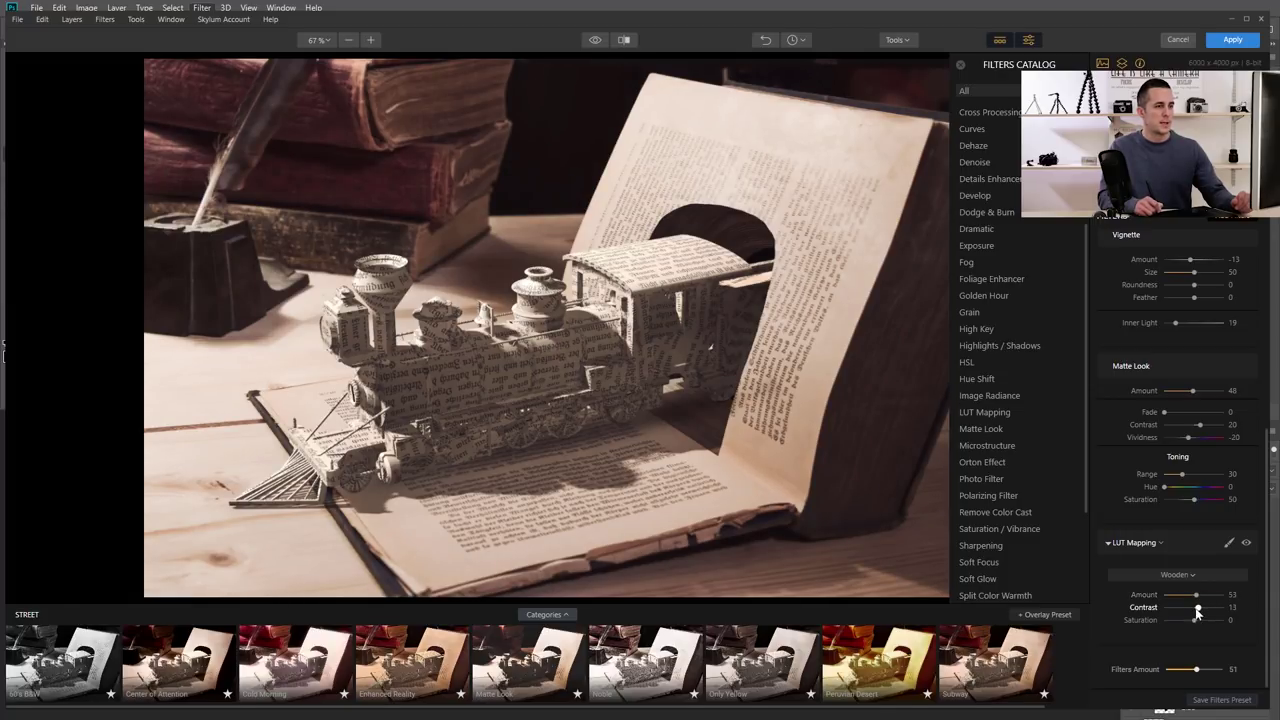
Deepen the vignette to -27, compare before/after side by side, and set B&W red to -45
{"action": "left_click_drag", "start_coordinate": [1204, 262], "coordinate": [1186, 260]}
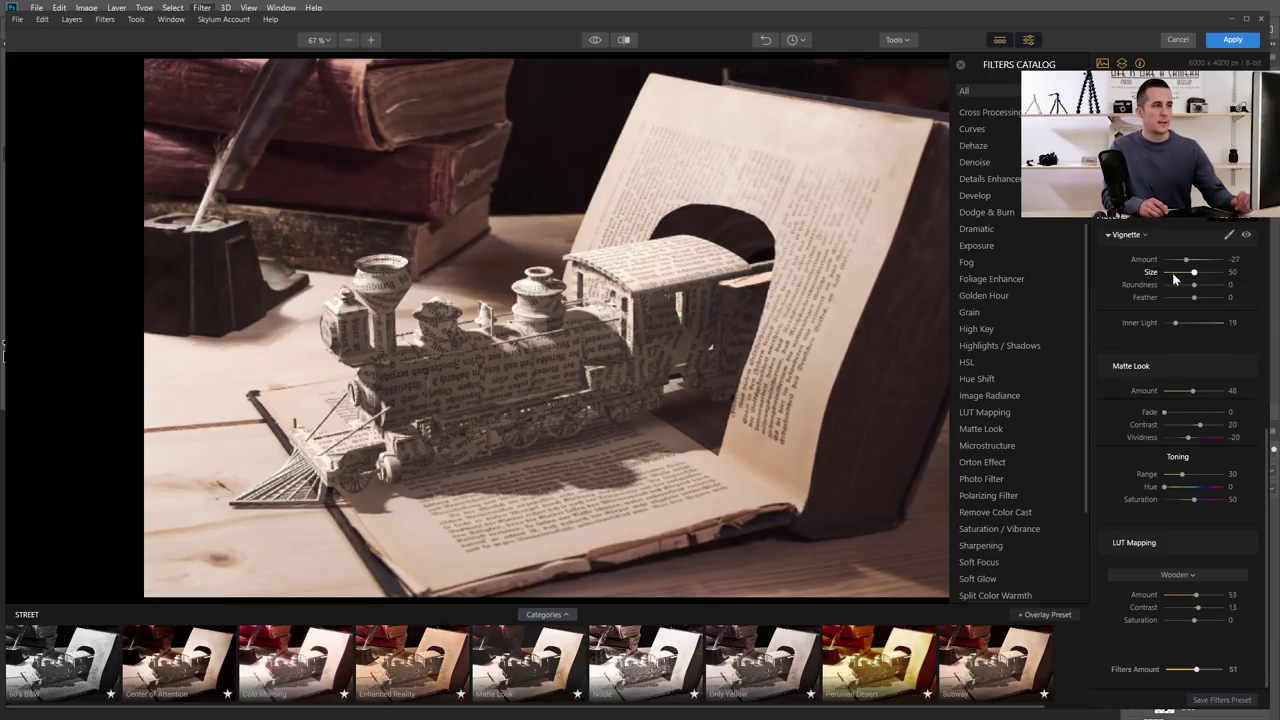
{"action": "left_click", "coordinate": [594, 41]}
{"action": "left_click", "coordinate": [594, 41]}
{"action": "left_click", "coordinate": [595, 41]}
{"action": "left_click", "coordinate": [595, 41]}
{"action": "left_click", "coordinate": [624, 40]}
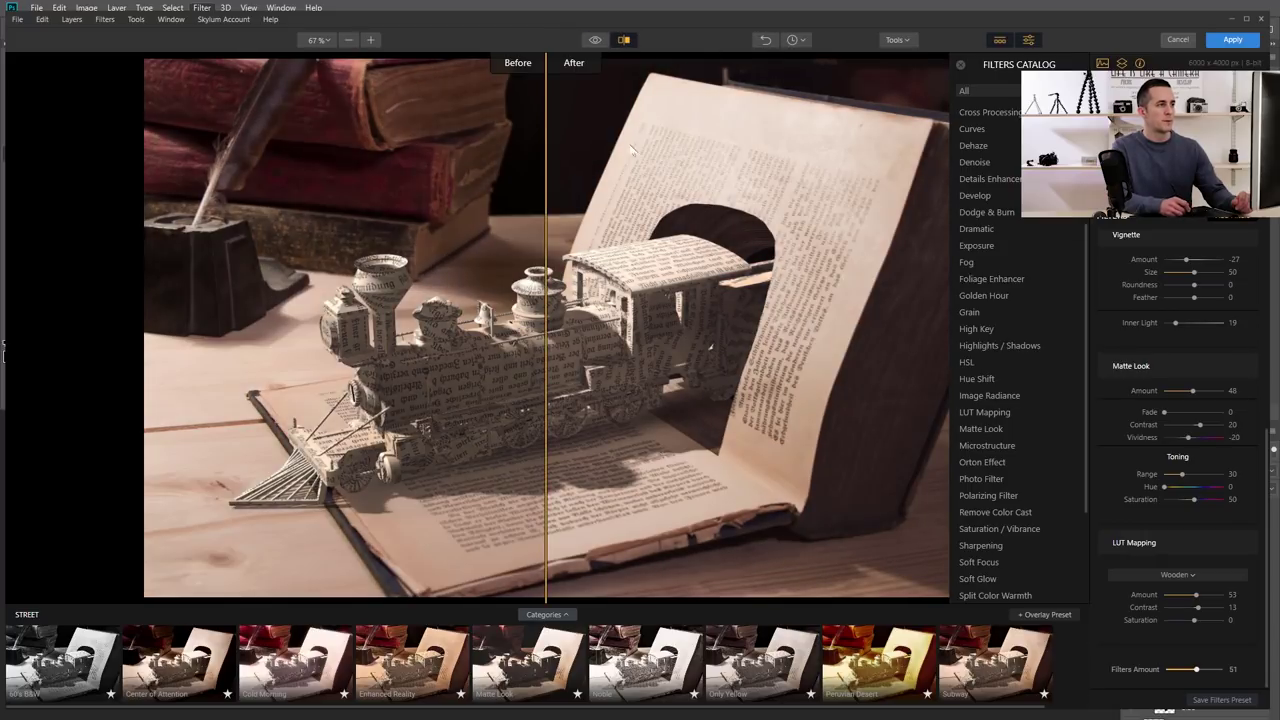
{"action": "left_click_drag", "start_coordinate": [544, 268], "coordinate": [654, 262]}
{"action": "left_click", "coordinate": [624, 40]}
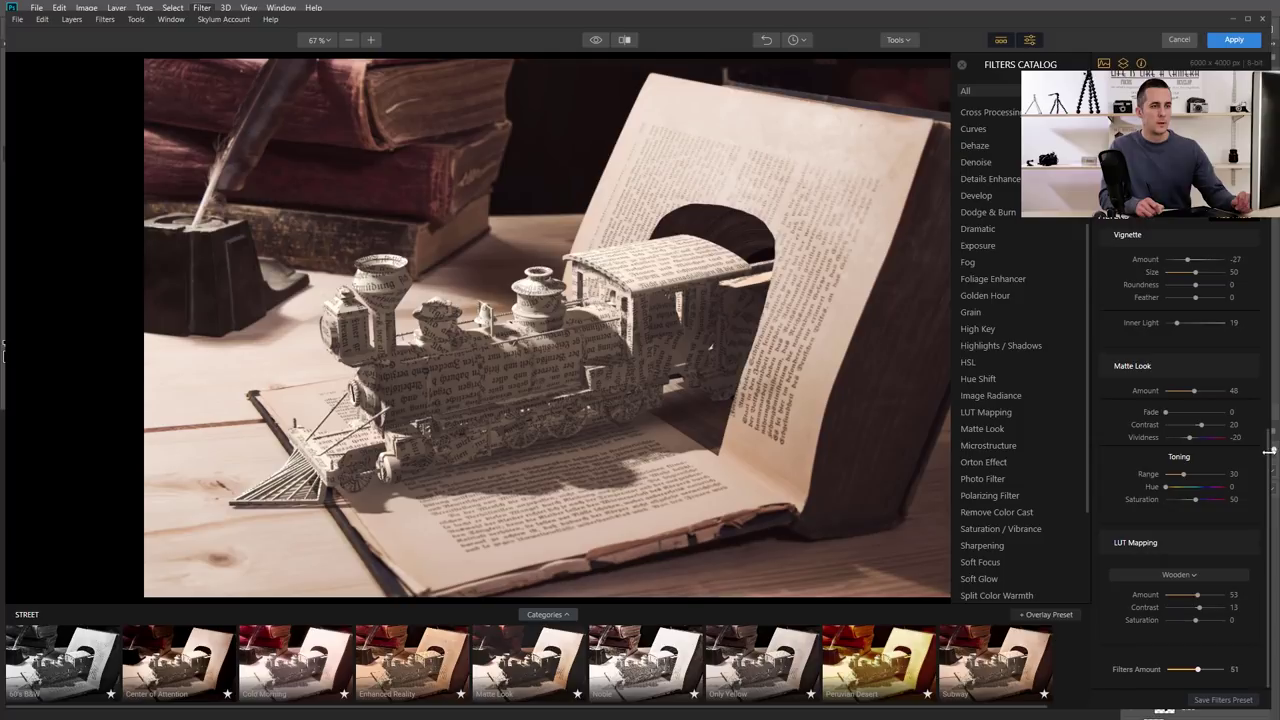
{"action": "left_click_drag", "start_coordinate": [1268, 458], "coordinate": [1274, 252]}
{"action": "mouse_move", "coordinate": [1187, 331]}
{"action": "left_mouse_down"}
{"action": "mouse_move", "coordinate": [1200, 333]}
{"action": "mouse_move", "coordinate": [1182, 333]}
{"action": "left_mouse_up"}
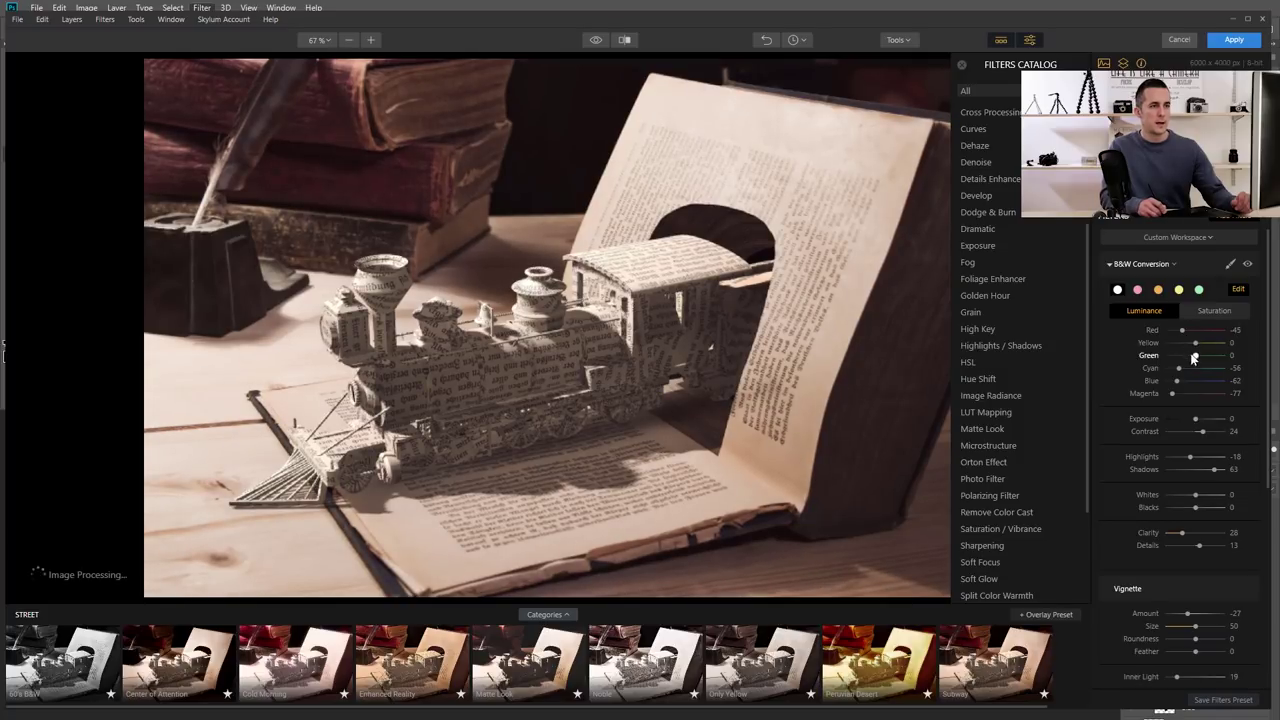
Apply the Luminar grade to Layer 1 and toggle its visibility to compare with the original
{"action": "left_click", "coordinate": [1233, 40]}
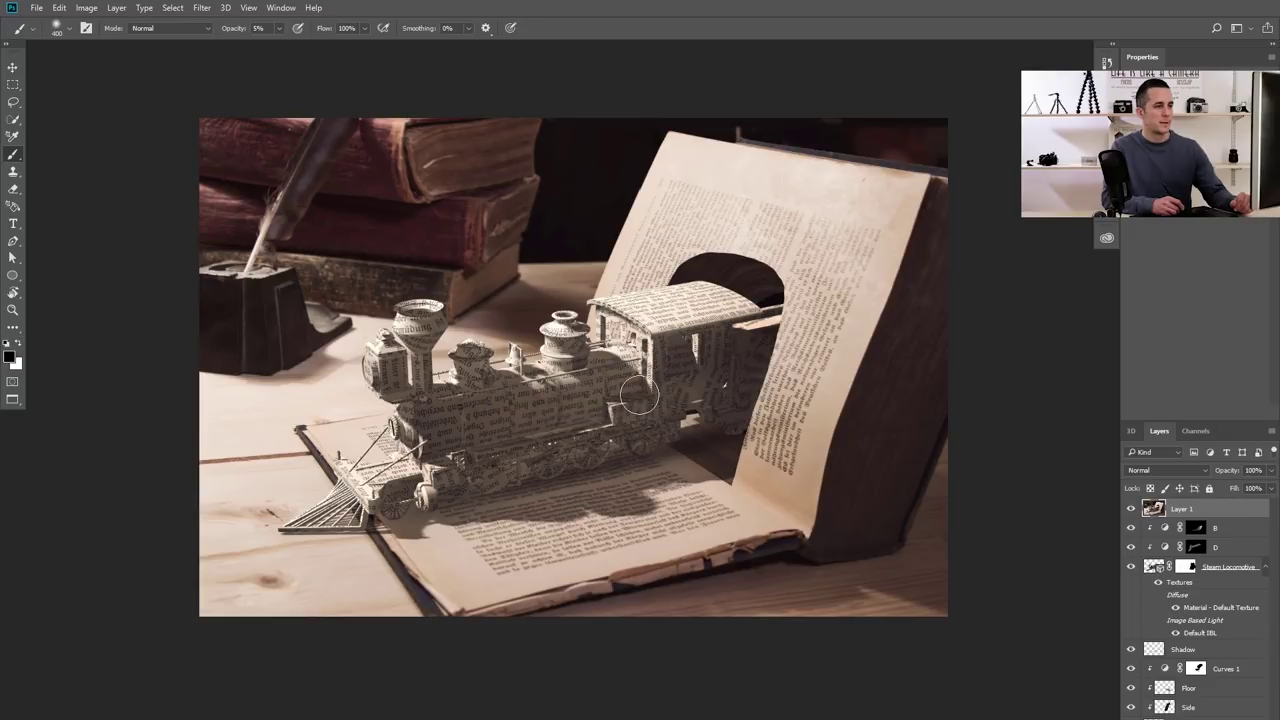
{"action": "left_click", "coordinate": [1134, 509]}
{"action": "left_click", "coordinate": [1134, 509]}
{"action": "left_click", "coordinate": [1134, 509]}
{"action": "left_click", "coordinate": [1134, 509]}
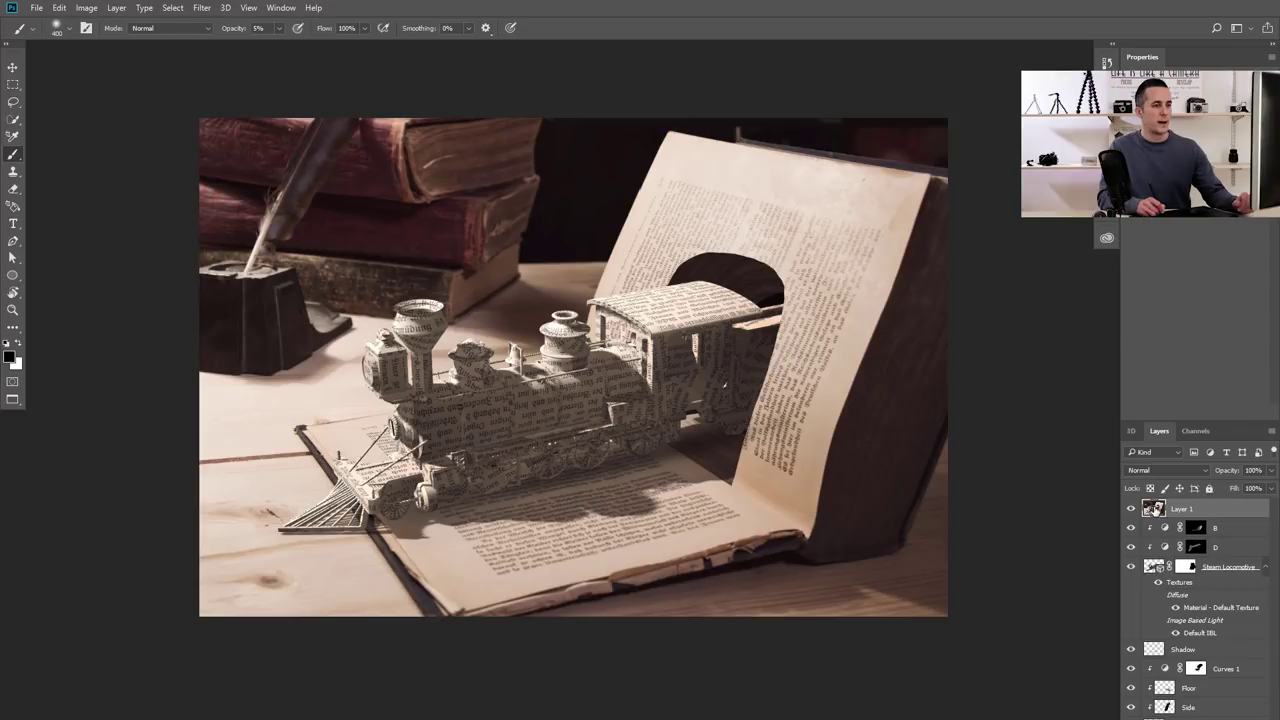
Duplicate Layer 1 as Layer 1 copy and launch the Camera Raw Filter on it
{"action": "key", "text": "ctrl+j"}
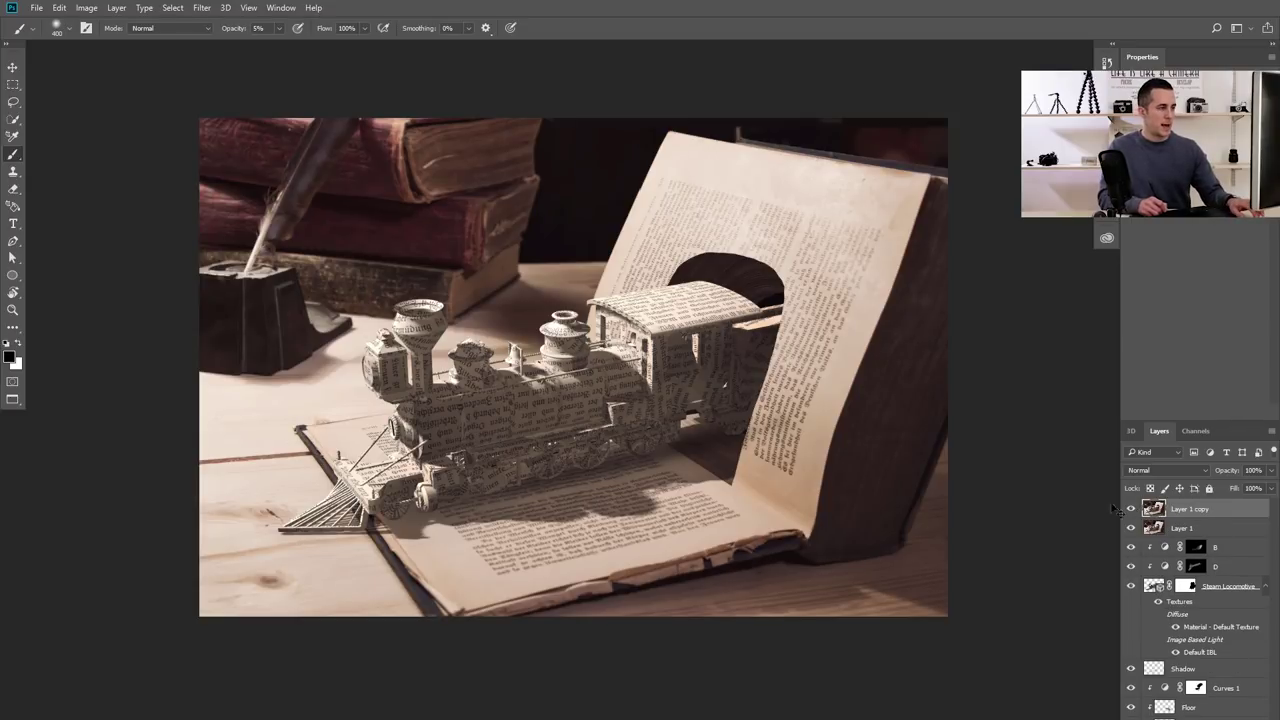
{"action": "left_click", "coordinate": [202, 8]}
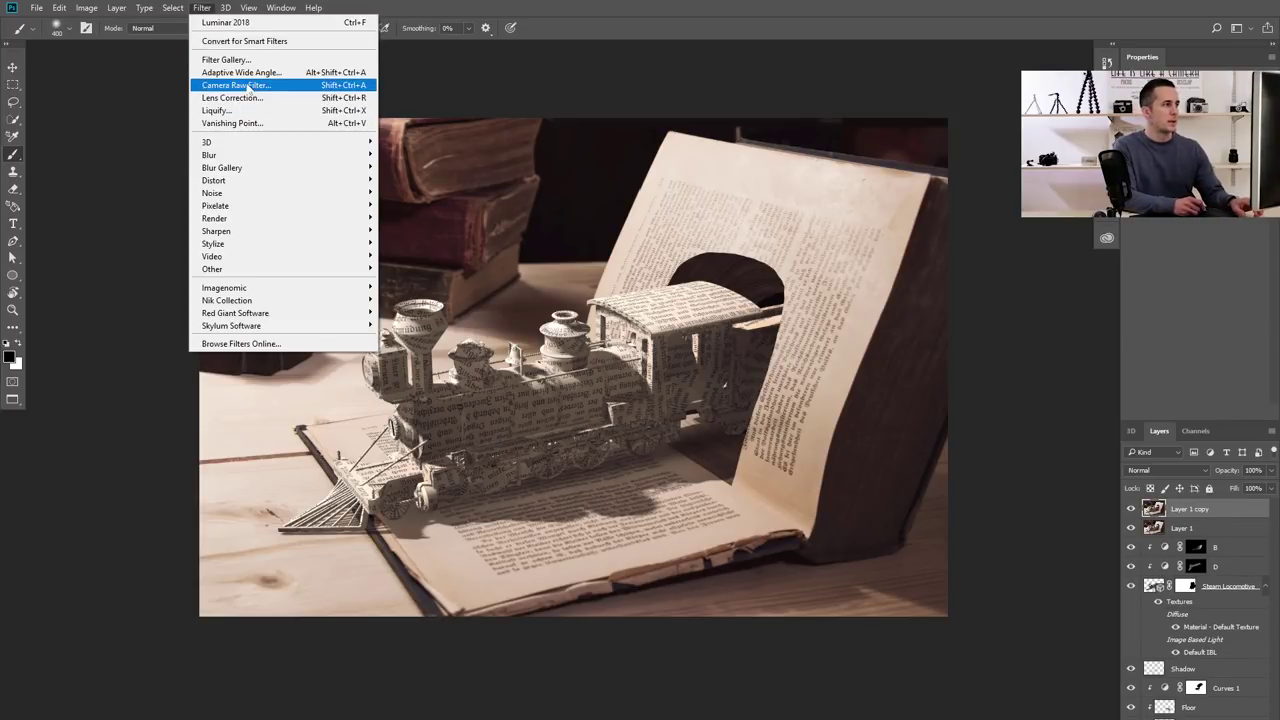
{"action": "left_click", "coordinate": [248, 85]}
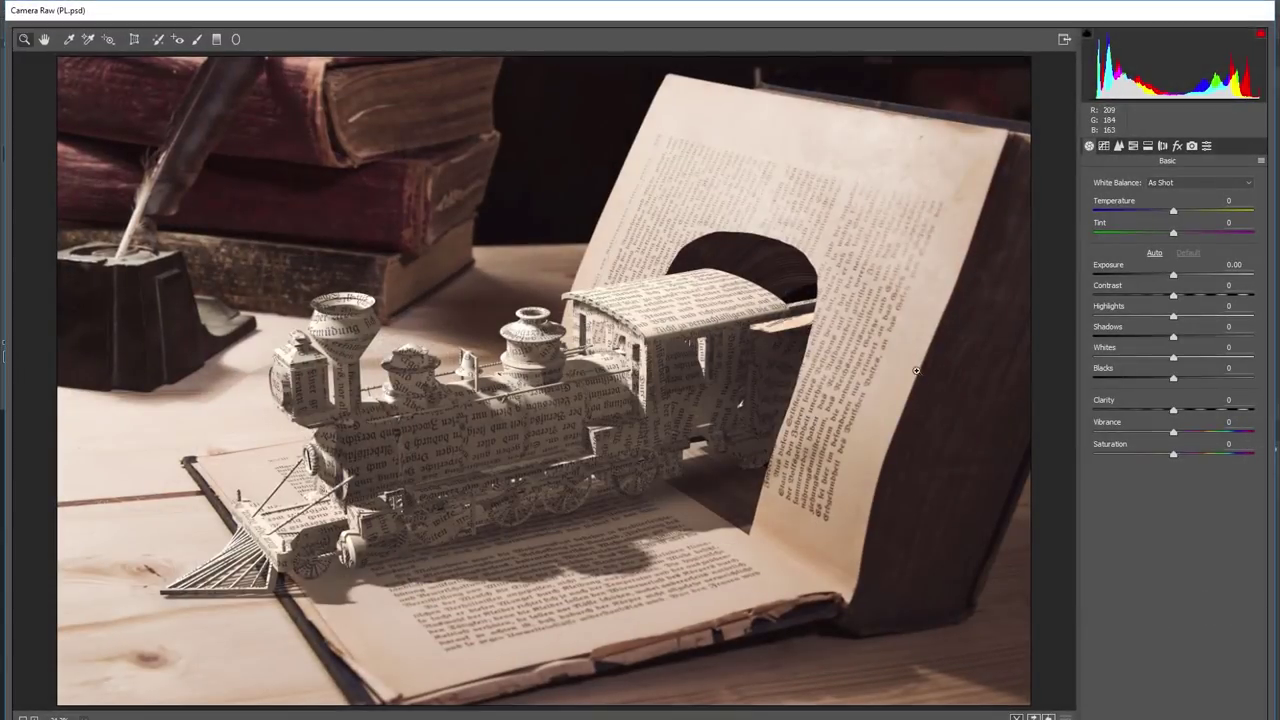
Set contrast +23, blacks -6, add clarity, a slight dehaze and a -12 vignette
{"action": "left_click_drag", "start_coordinate": [1173, 296], "coordinate": [1191, 296]}
{"action": "left_click_drag", "start_coordinate": [1173, 380], "coordinate": [1207, 433]}
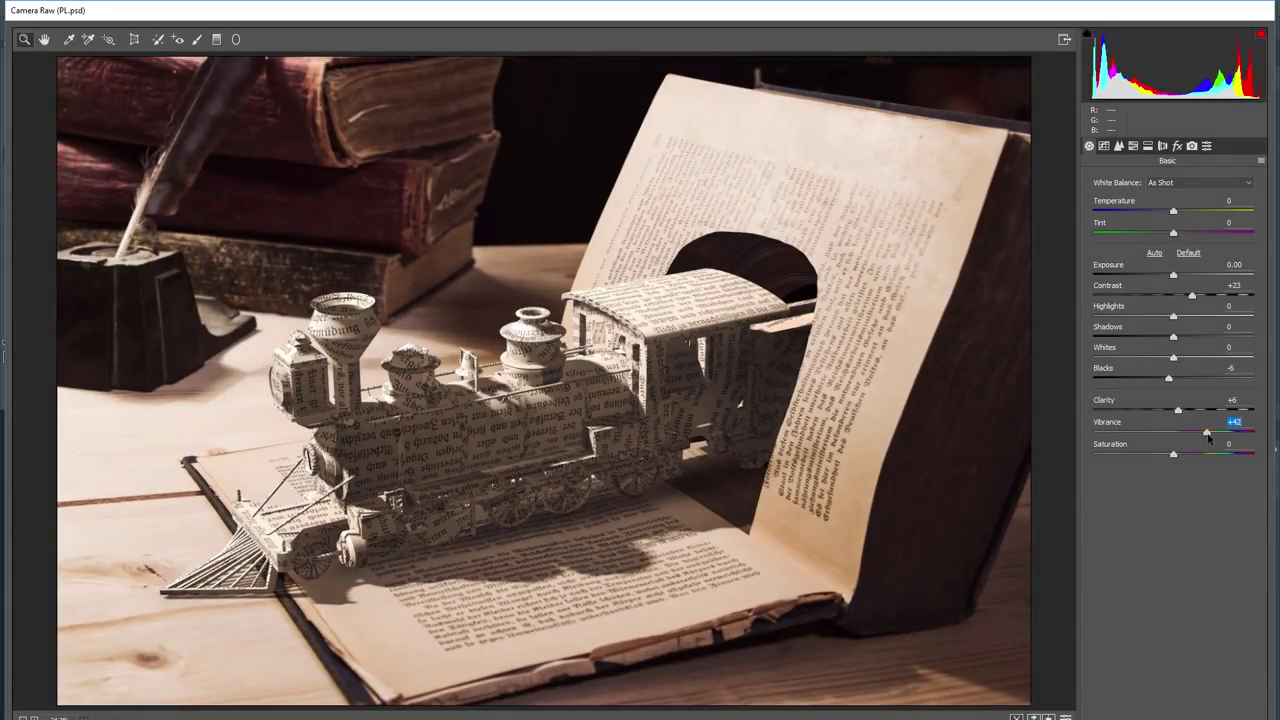
{"action": "left_click", "coordinate": [1177, 146]}
{"action": "left_click_drag", "start_coordinate": [1173, 204], "coordinate": [1186, 208]}
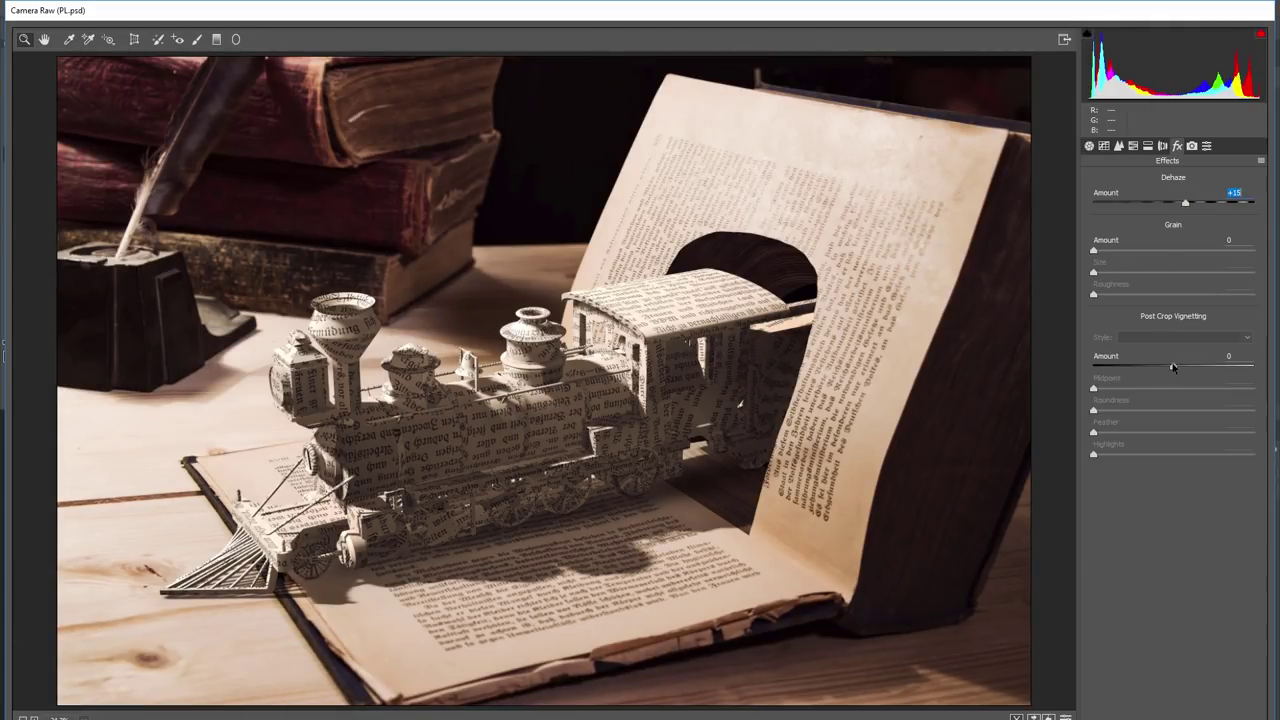
{"action": "left_click_drag", "start_coordinate": [1173, 367], "coordinate": [1164, 369]}
Split-tone the image with warm highlights and a faint blue tint in the shadows
{"action": "left_click", "coordinate": [1148, 147]}
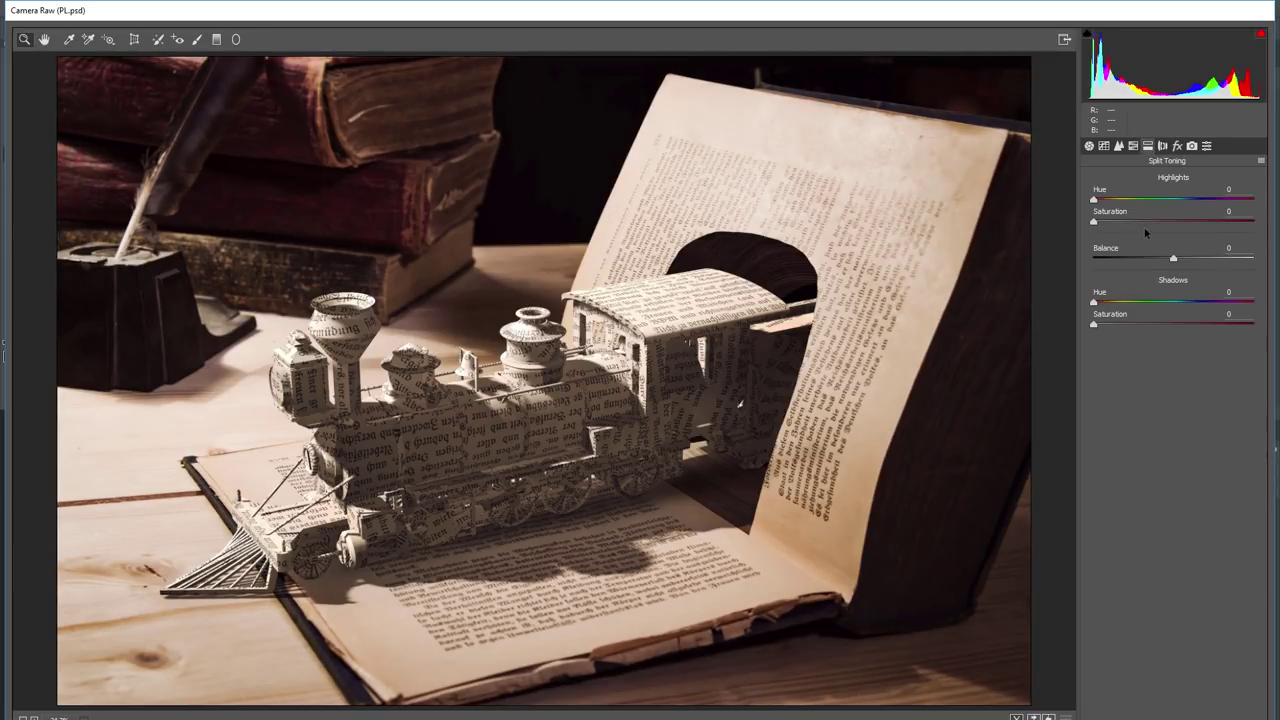
{"action": "left_click", "coordinate": [1109, 199]}
{"action": "left_click_drag", "start_coordinate": [1098, 224], "coordinate": [1114, 221]}
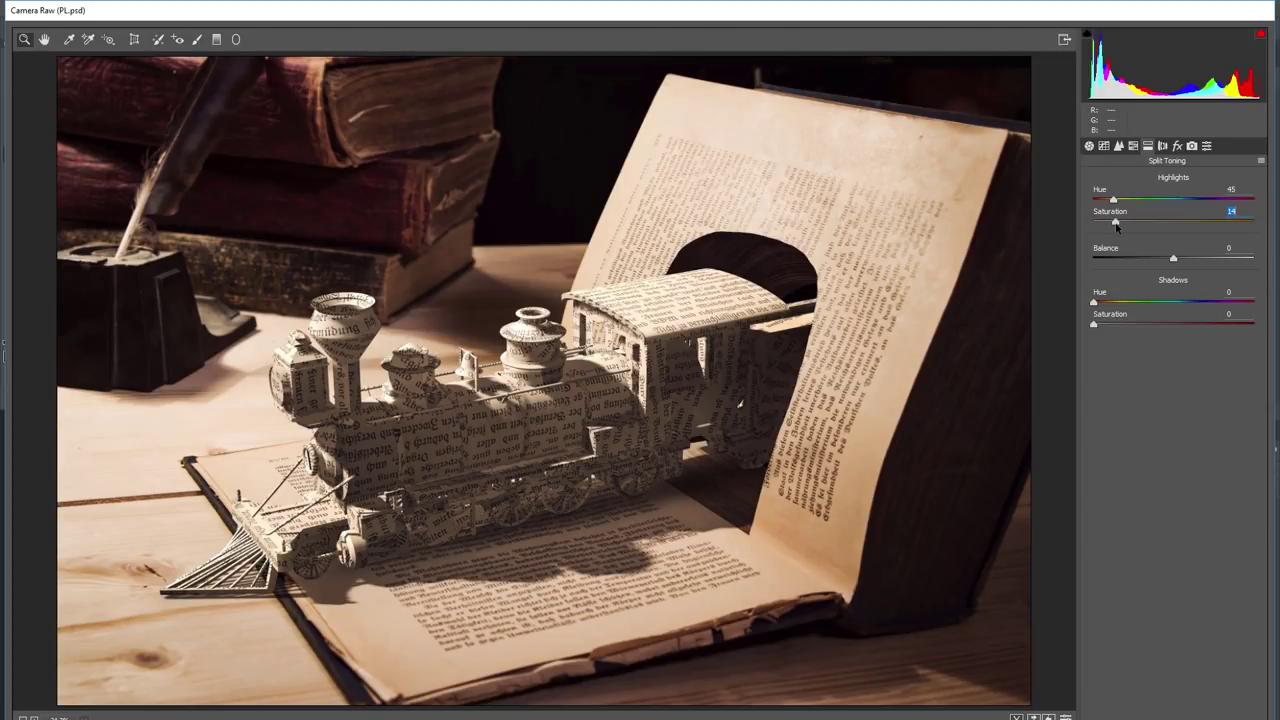
{"action": "left_click_drag", "start_coordinate": [1122, 305], "coordinate": [1189, 301]}
{"action": "left_click_drag", "start_coordinate": [1094, 325], "coordinate": [1105, 327]}
{"action": "left_click_drag", "start_coordinate": [1121, 224], "coordinate": [1114, 200]}
Reduce the sharpening radius to 0.8 and cool the white balance slightly
{"action": "left_click", "coordinate": [1119, 146]}
{"action": "left_click_drag", "start_coordinate": [1125, 224], "coordinate": [1155, 207]}
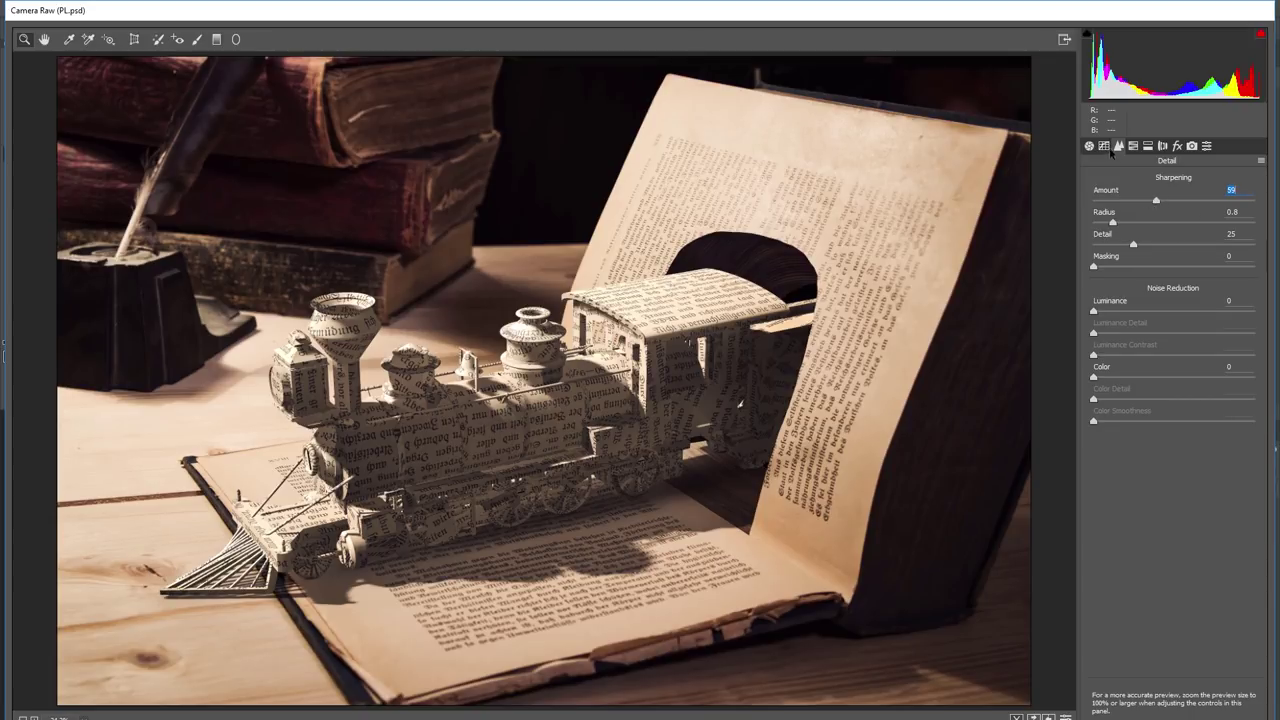
{"action": "left_click", "coordinate": [1089, 146]}
{"action": "left_click_drag", "start_coordinate": [1174, 211], "coordinate": [1176, 213]}
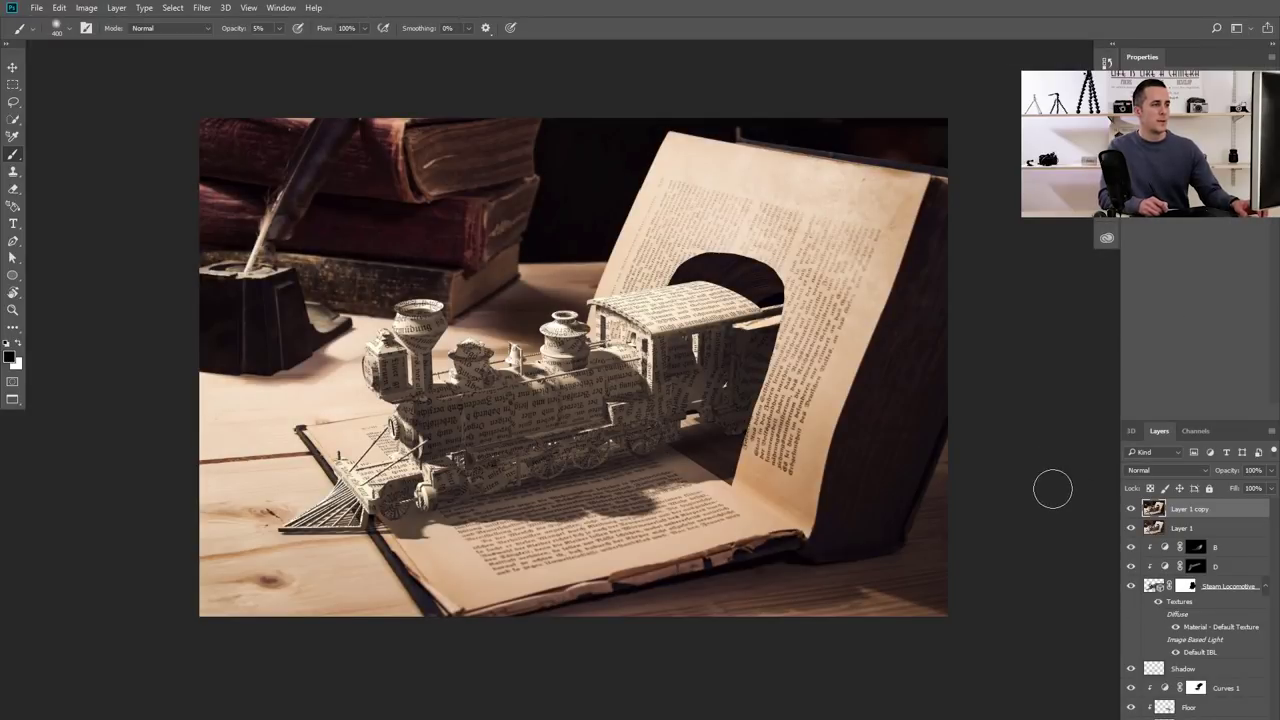
Toggle Layer 1 copy's visibility to compare the image with and without the Camera Raw grade
{"action": "left_click", "coordinate": [1131, 509]}
{"action": "left_click", "coordinate": [1131, 509]}
{"action": "left_click", "coordinate": [1131, 509]}
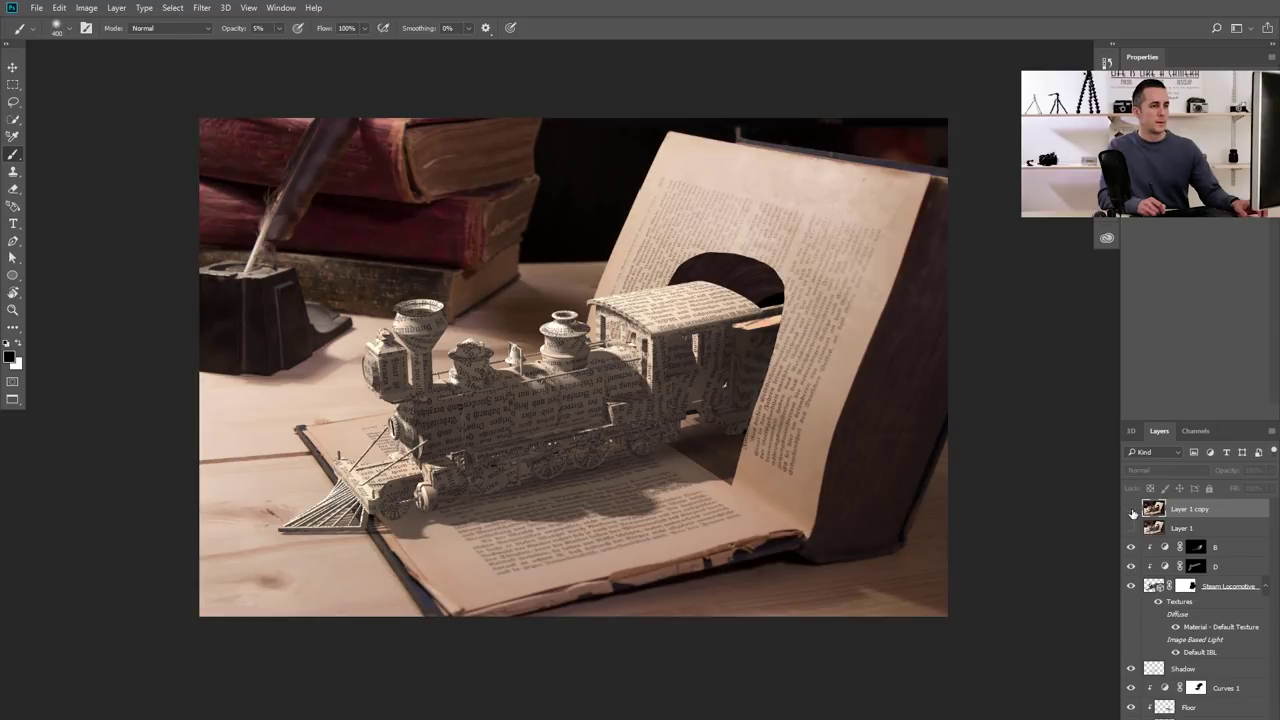
{"action": "left_click", "coordinate": [1131, 510]}
{"action": "left_click", "coordinate": [1131, 510]}
{"action": "left_click", "coordinate": [1131, 510]}
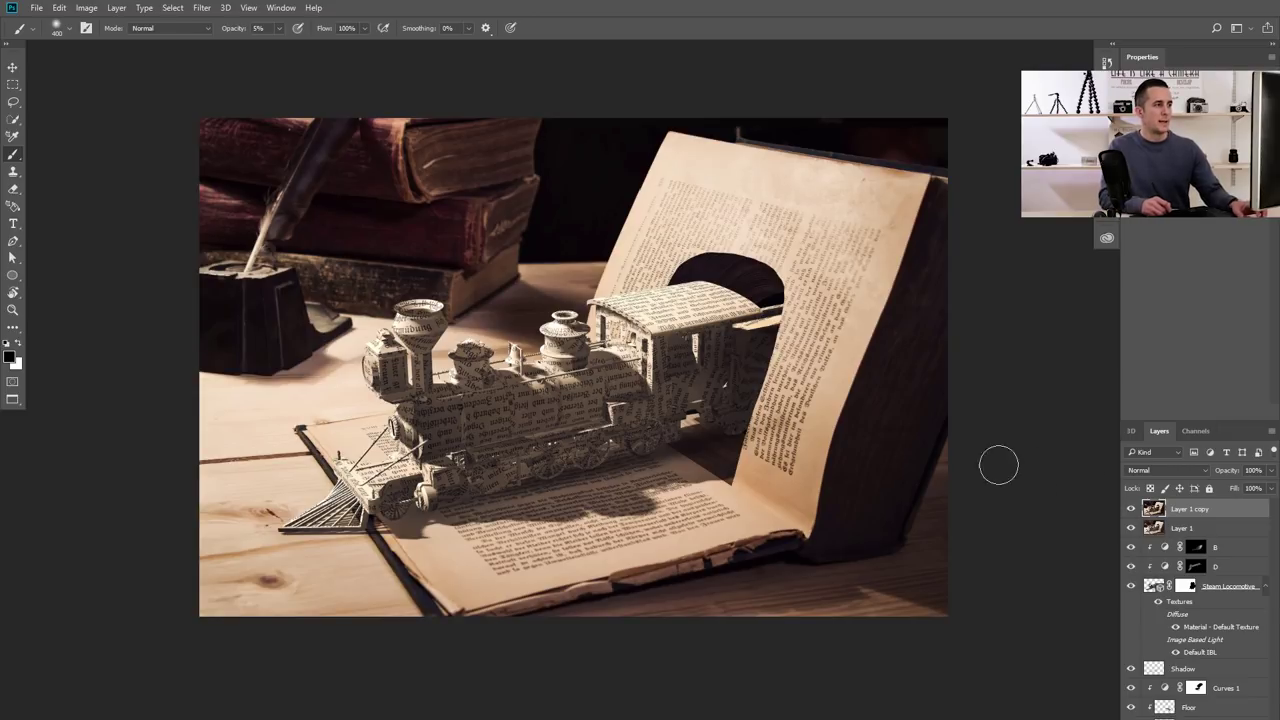
Zoom and pan around the finished locomotive composite to inspect the result
{"action": "scroll", "coordinate": [728, 400], "scroll_direction": "up", "scroll_amount": 2}
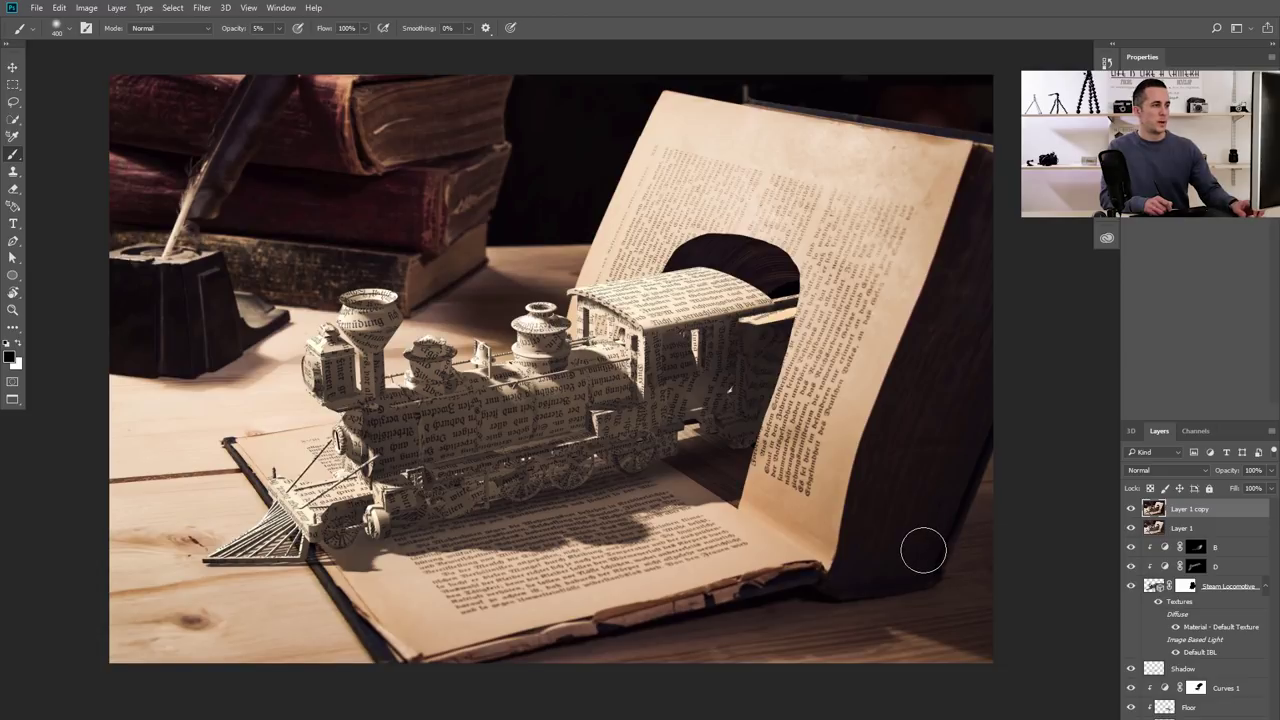
{"action": "scroll", "coordinate": [800, 460], "scroll_direction": "down", "scroll_amount": 2}
{"action": "left_click_drag", "start_coordinate": [759, 465], "coordinate": [646, 420]}
{"action": "scroll", "coordinate": [646, 420], "scroll_direction": "down", "scroll_amount": 1}
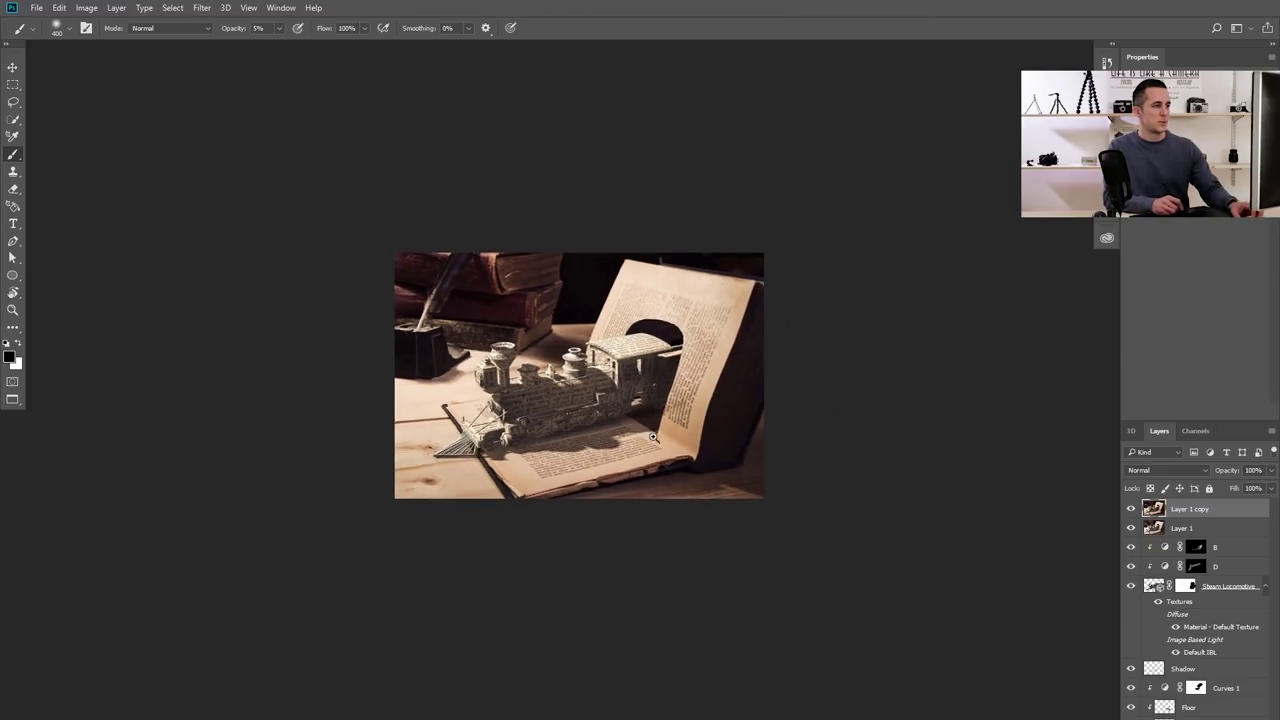
{"action": "scroll", "coordinate": [673, 454], "scroll_direction": "up", "scroll_amount": 2}
{"action": "scroll", "coordinate": [673, 454], "scroll_direction": "up", "scroll_amount": 2}
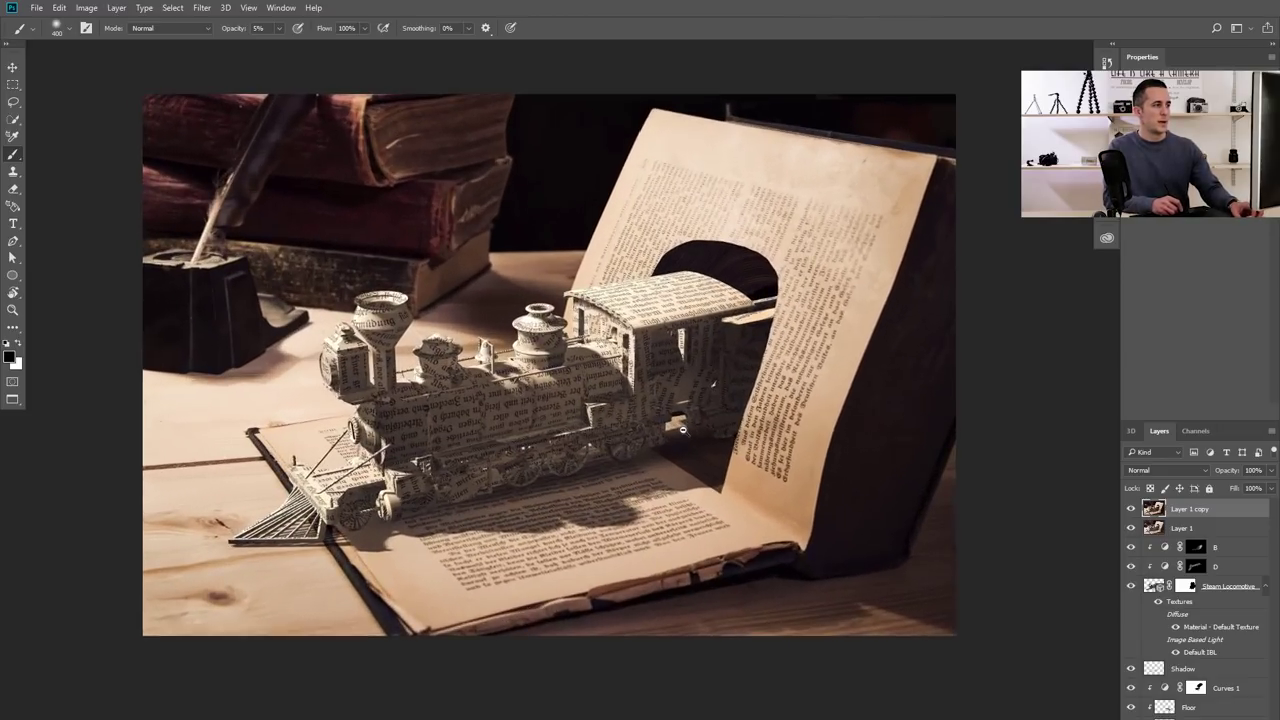